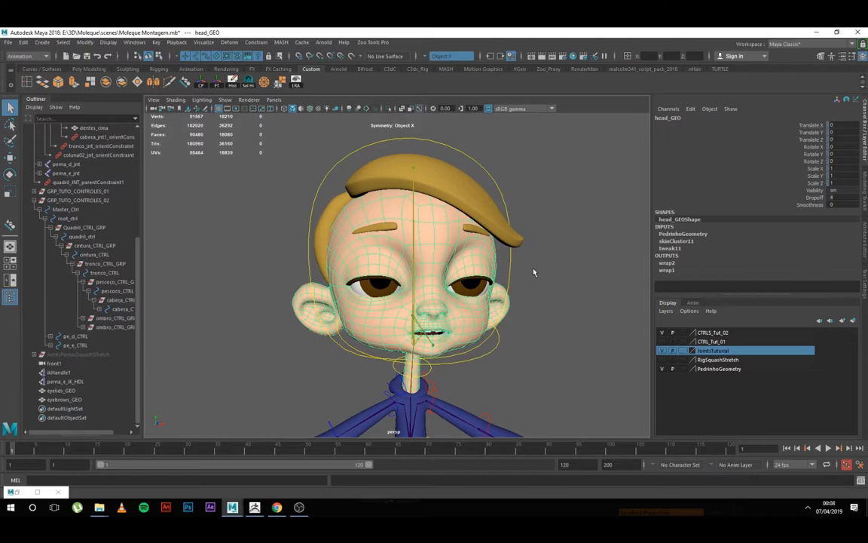
Step: Try rotating the head control cabeca_CTRL to test the rig, and undo the rotation
{"action": "left_click", "coordinate": [534, 273]}
{"action": "left_click", "coordinate": [510, 273]}
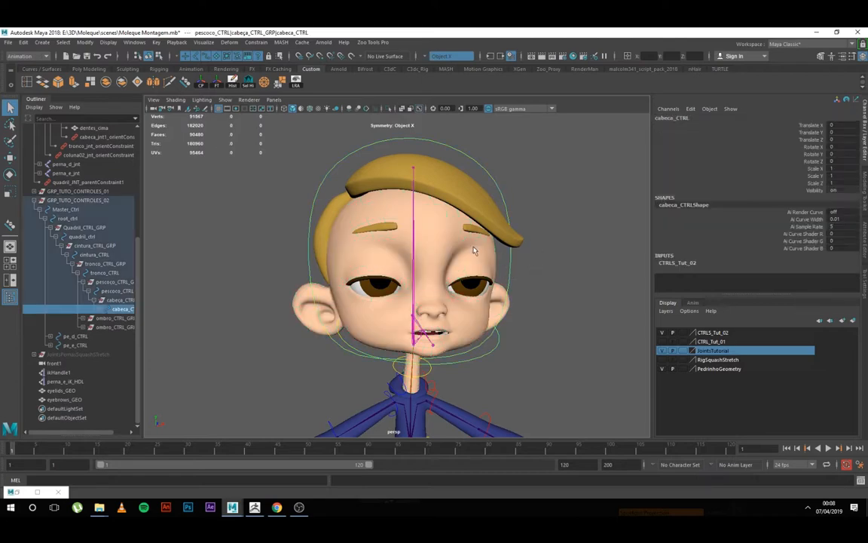
{"action": "key", "text": "e"}
{"action": "left_click_drag", "start_coordinate": [444, 264], "coordinate": [413, 346]}
{"action": "key", "text": "ctrl+z"}
{"action": "key", "text": "q"}
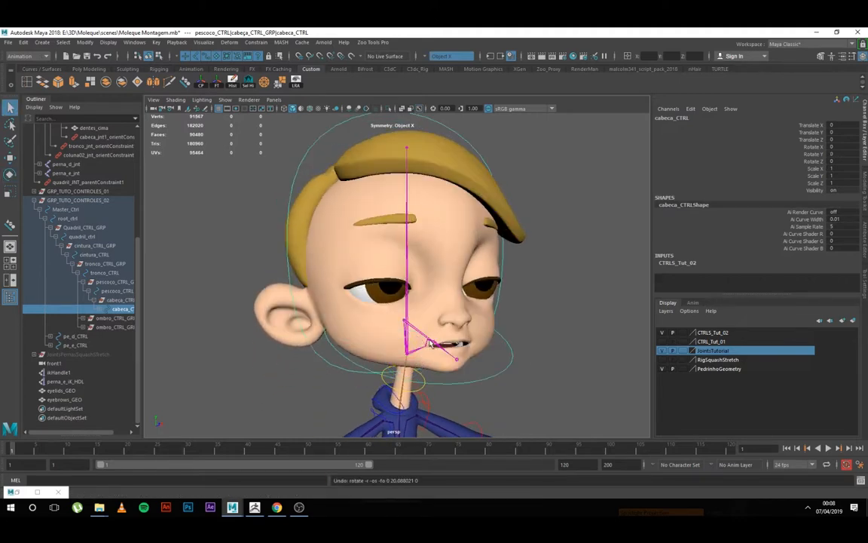
Step: Try rotating the jaw control mandibula_ctrl, undo it, and clear the selection
{"action": "left_click", "coordinate": [449, 323]}
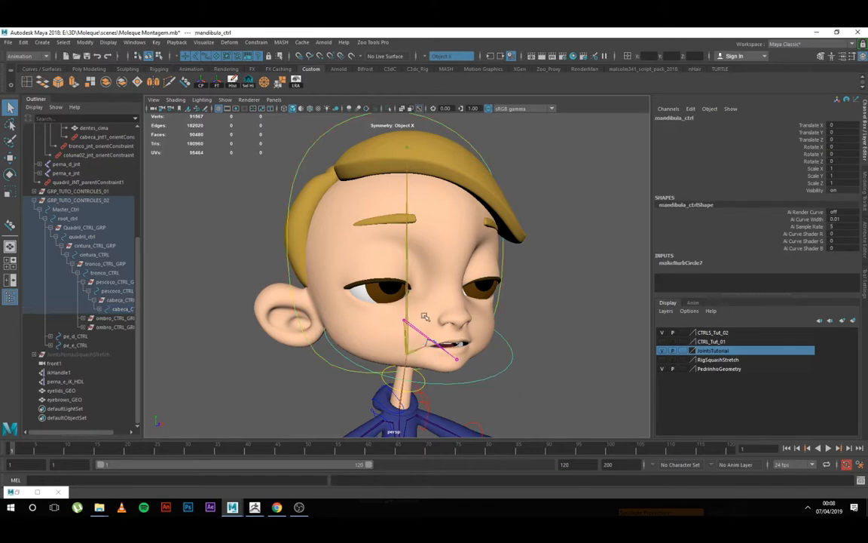
{"action": "key", "text": "e"}
{"action": "left_click_drag", "start_coordinate": [414, 305], "coordinate": [416, 321]}
{"action": "key", "text": "ctrl+z"}
{"action": "left_click", "coordinate": [536, 286]}
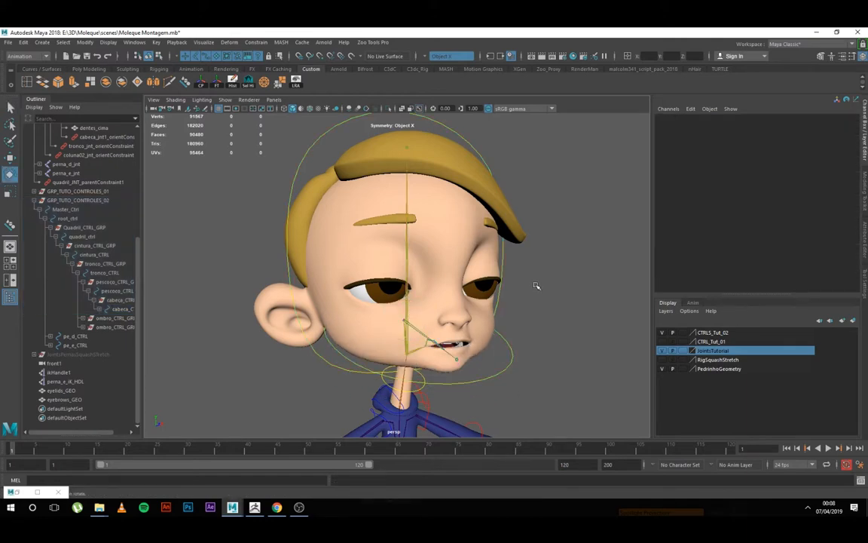
{"action": "left_click_drag", "start_coordinate": [536, 286], "coordinate": [430, 241], "text": "alt"}
{"action": "key", "text": "q"}
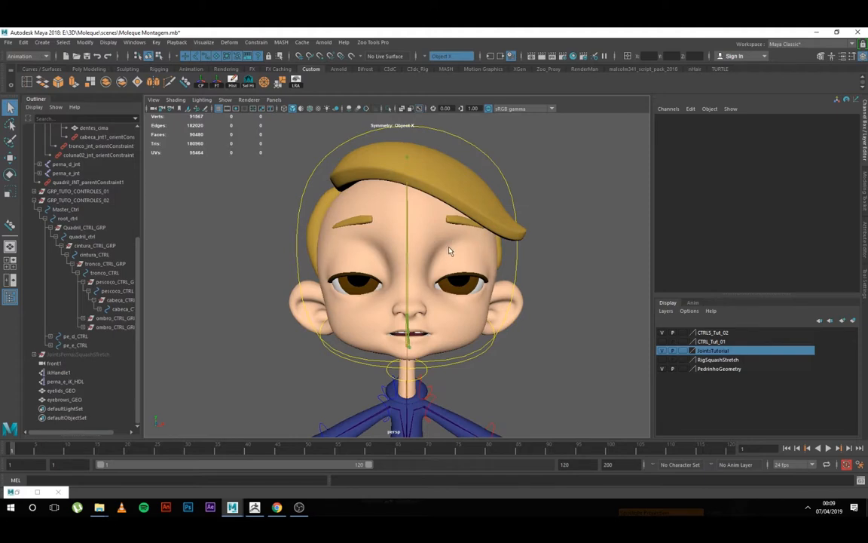
Step: Export only the head mesh head_GEO as an OBJ over cabeca.obj in the scenes folder
{"action": "scroll", "coordinate": [450, 251], "scroll_direction": "up", "scroll_amount": 3}
{"action": "left_click", "coordinate": [461, 279]}
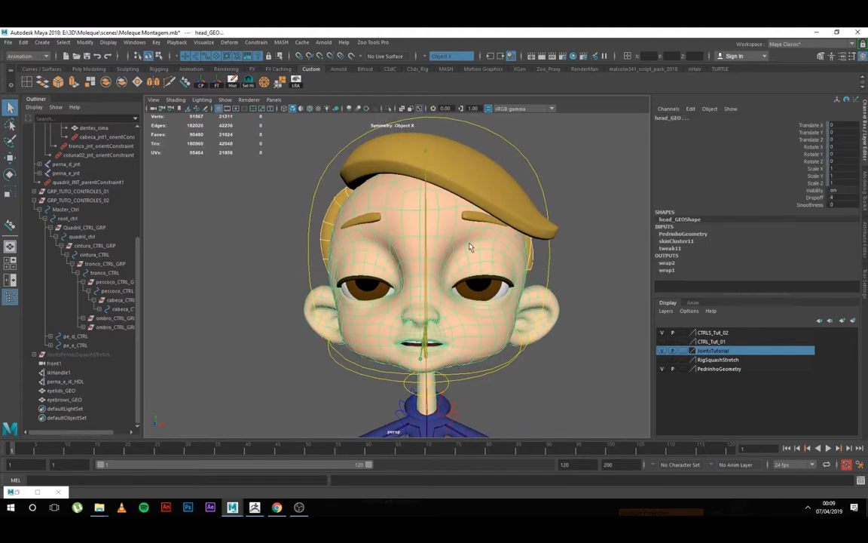
{"action": "left_click_drag", "start_coordinate": [525, 254], "coordinate": [309, 247], "text": "alt"}
{"action": "left_click", "coordinate": [11, 42]}
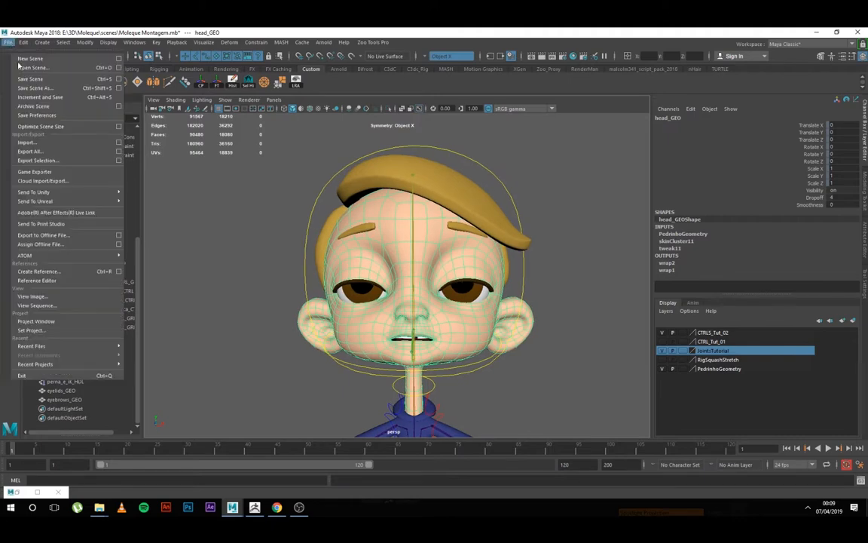
{"action": "left_click", "coordinate": [38, 161]}
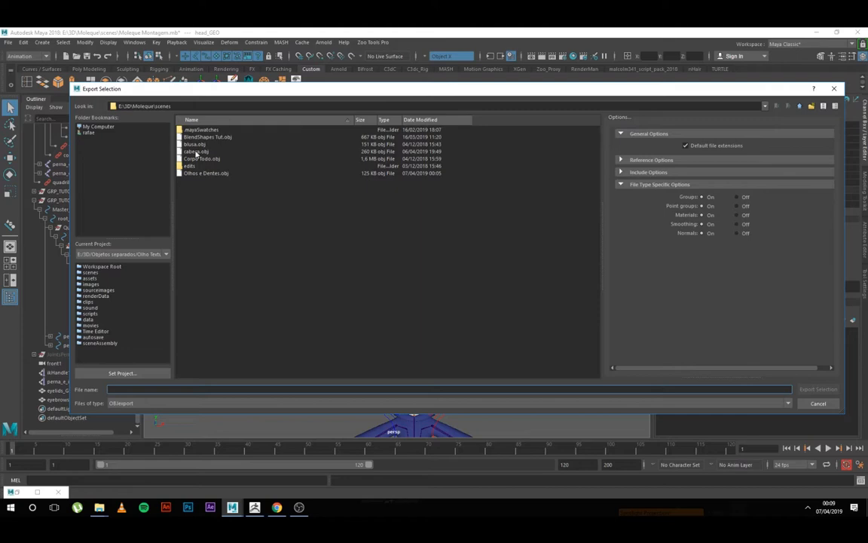
{"action": "left_click", "coordinate": [195, 152]}
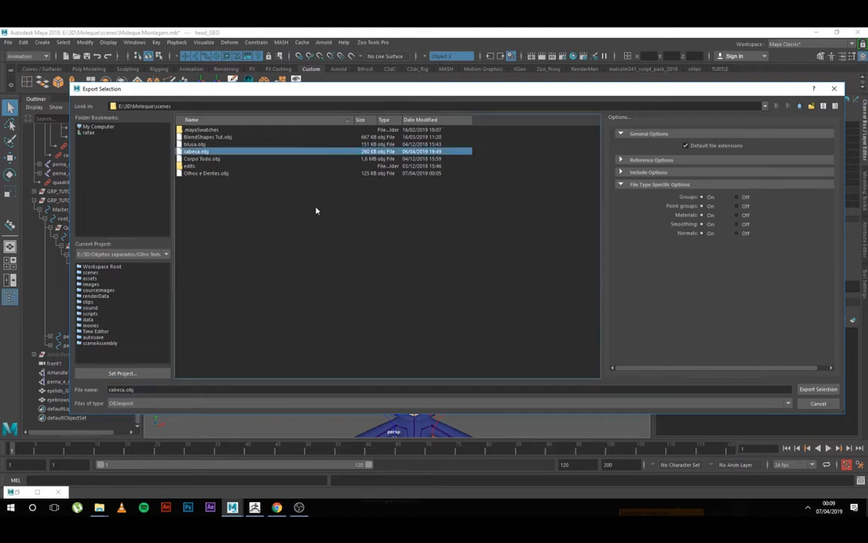
{"action": "left_click", "coordinate": [818, 389]}
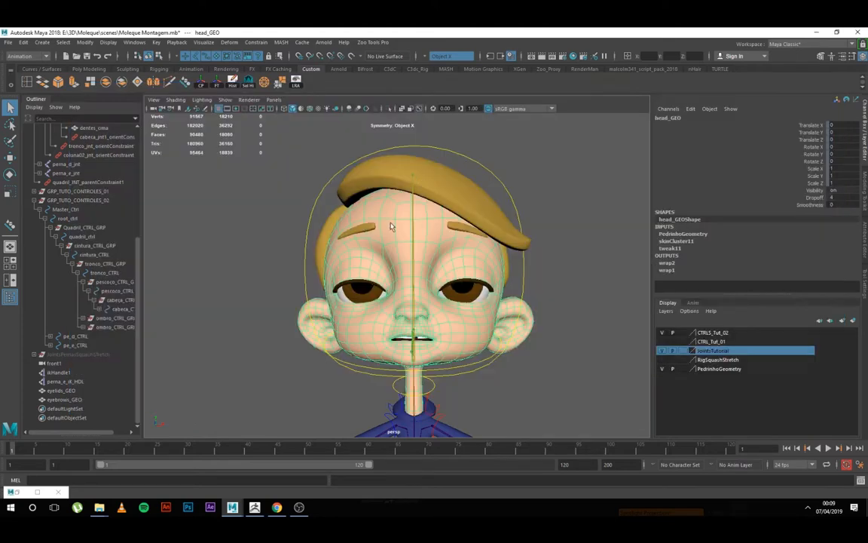
Step: Select both eyes together with the upper and lower teeth as an export set, and clear the selection without exporting
{"action": "right_click_drag", "start_coordinate": [556, 276], "coordinate": [564, 295], "text": "alt"}
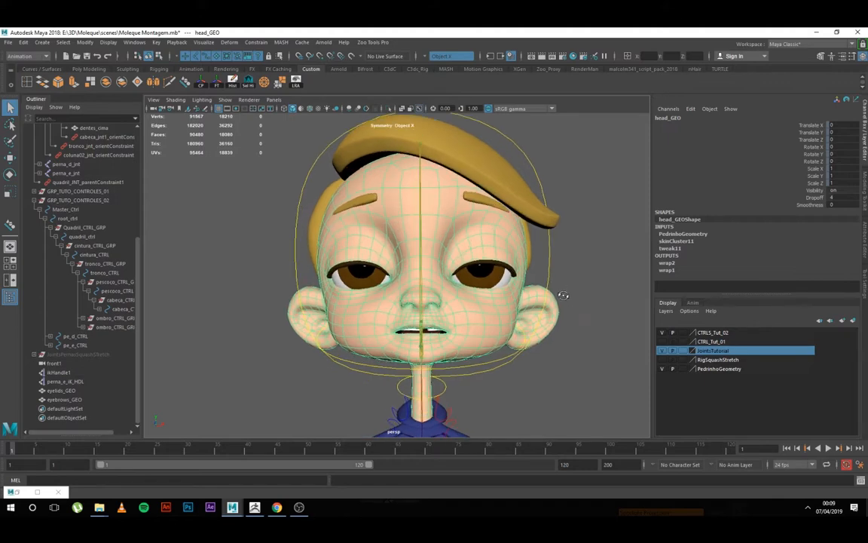
{"action": "left_click", "coordinate": [483, 275]}
{"action": "left_click_drag", "start_coordinate": [356, 277], "coordinate": [392, 271], "text": "shift"}
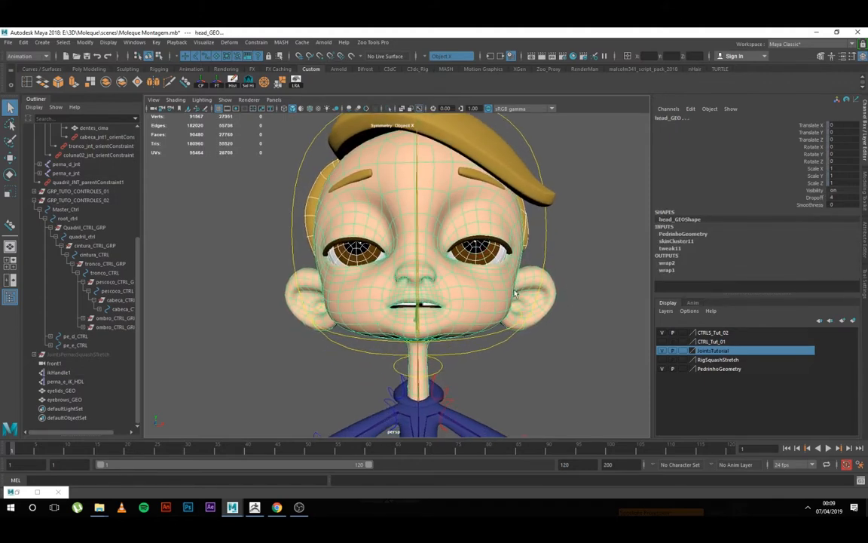
{"action": "left_click", "coordinate": [359, 251]}
{"action": "right_click_drag", "start_coordinate": [444, 303], "coordinate": [521, 364], "text": "alt"}
{"action": "left_click_drag", "start_coordinate": [521, 364], "coordinate": [447, 364], "text": "alt"}
{"action": "left_click", "coordinate": [369, 317]}
{"action": "left_click_drag", "start_coordinate": [370, 316], "coordinate": [468, 375], "text": "alt"}
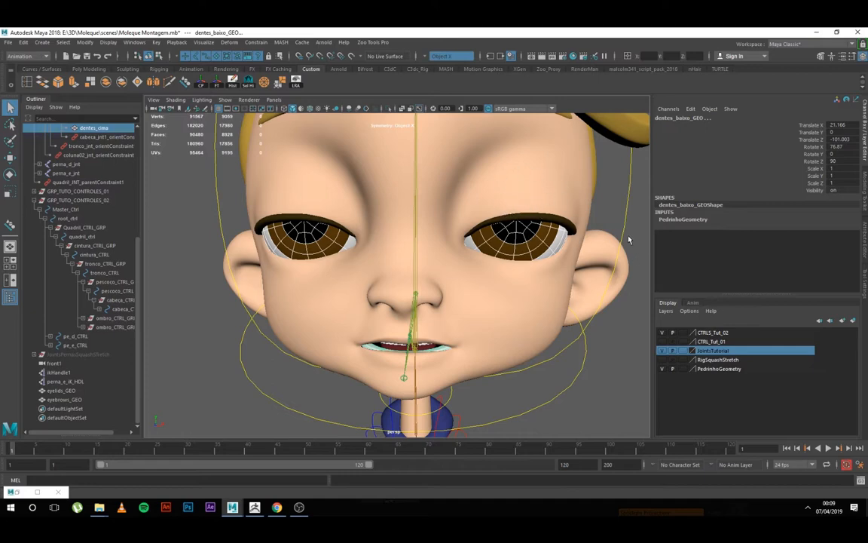
{"action": "left_click_drag", "start_coordinate": [632, 240], "coordinate": [517, 251], "text": "alt"}
{"action": "mouse_move", "coordinate": [632, 200]}
{"action": "left_mouse_down", "text": "alt"}
{"action": "mouse_move", "coordinate": [613, 196]}
{"action": "mouse_move", "coordinate": [624, 215]}
{"action": "left_mouse_up", "text": "alt"}
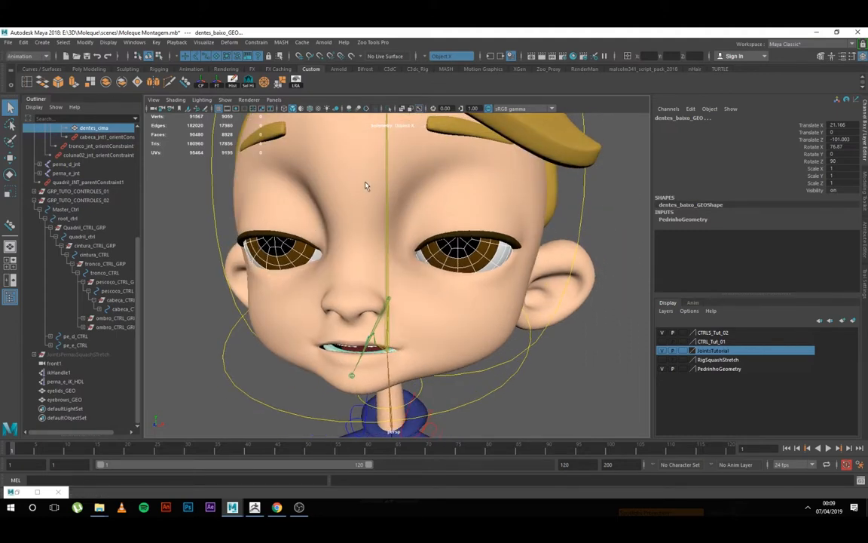
{"action": "left_click", "coordinate": [8, 42]}
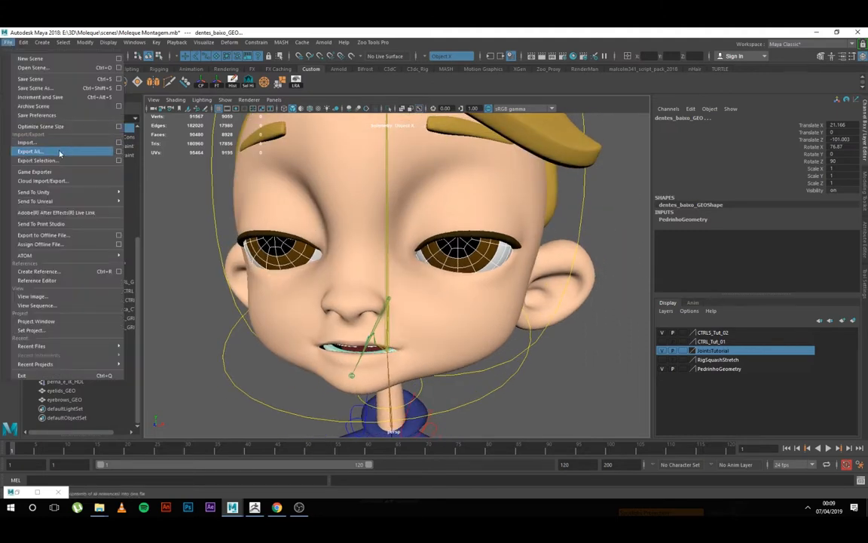
{"action": "left_click", "coordinate": [571, 358]}
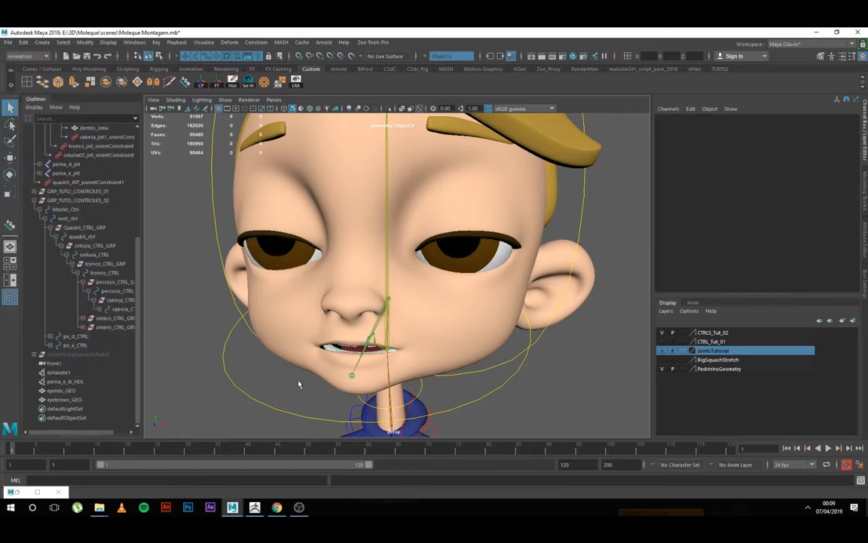
Step: Switch to ZBrush, draw a Sphere3D on the canvas, and put it in Edit mode
{"action": "left_click", "coordinate": [255, 507]}
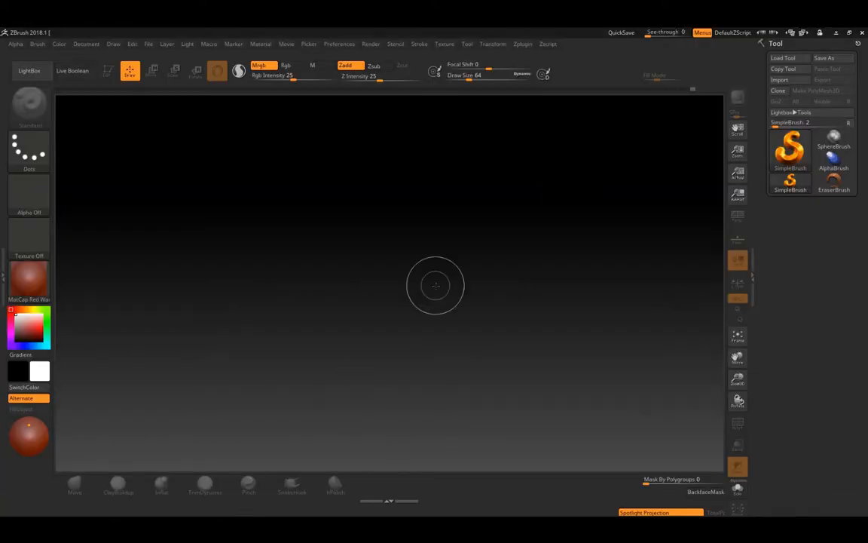
{"action": "left_click", "coordinate": [796, 164]}
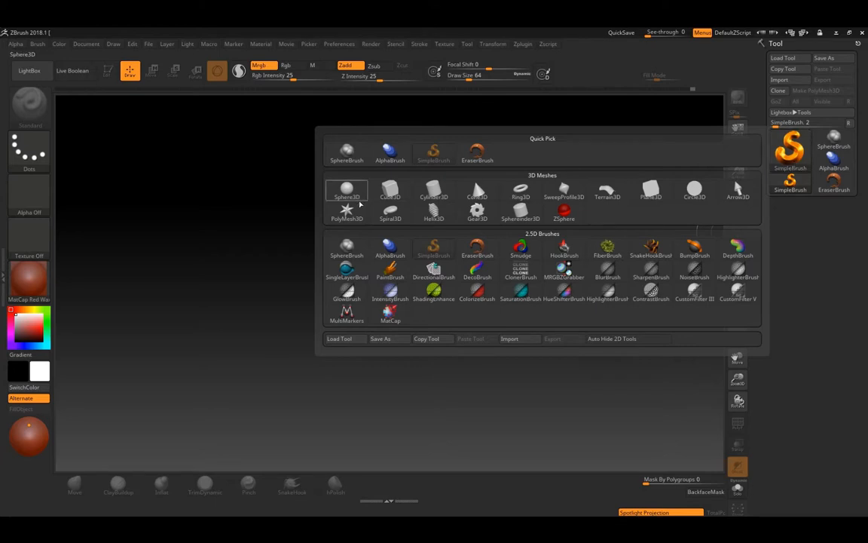
{"action": "left_click", "coordinate": [347, 190]}
{"action": "left_click_drag", "start_coordinate": [377, 247], "coordinate": [400, 353]}
{"action": "key", "text": "t"}
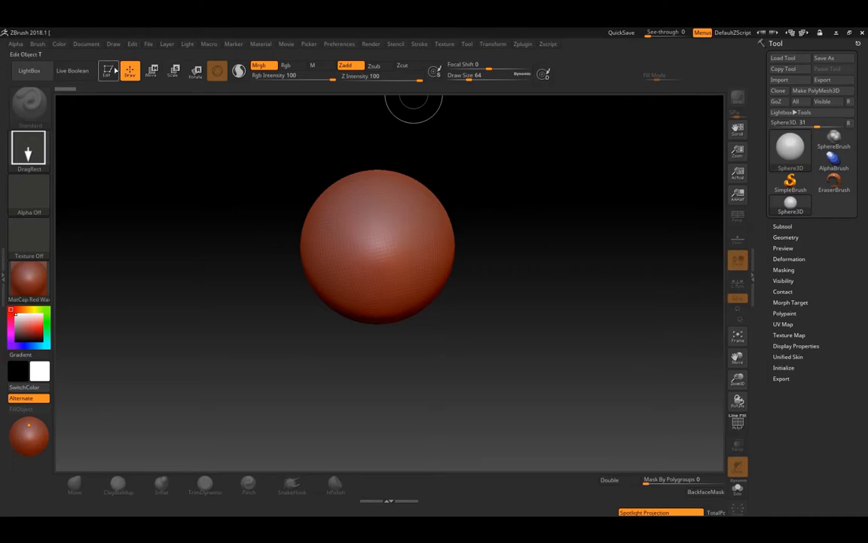
{"action": "left_click", "coordinate": [108, 70]}
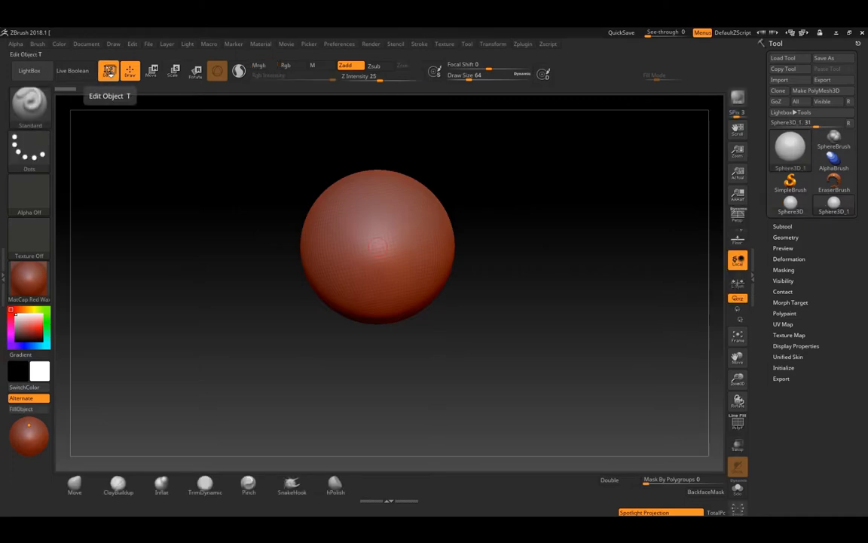
Step: Expand the sphere's subtool list and turn on the floor grid
{"action": "left_click", "coordinate": [783, 227]}
{"action": "left_click_drag", "start_coordinate": [457, 221], "coordinate": [557, 222]}
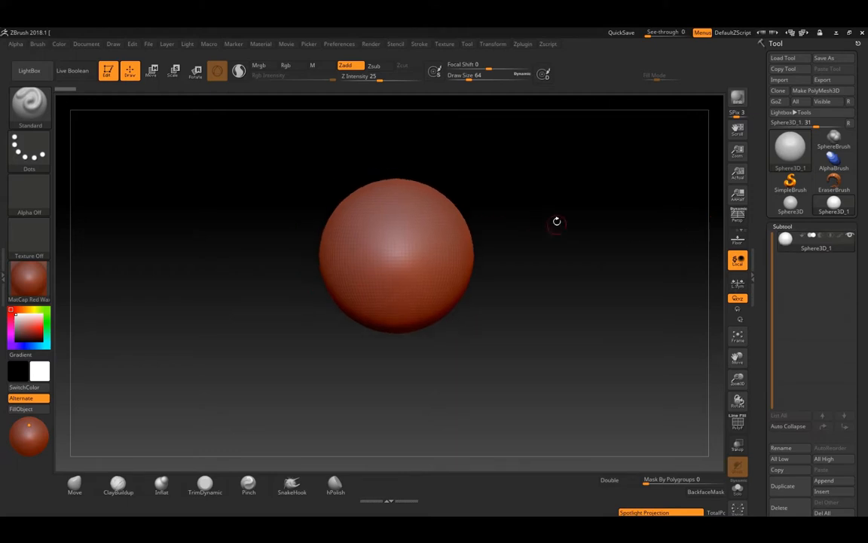
{"action": "right_click_drag", "start_coordinate": [557, 222], "coordinate": [556, 205], "text": "ctrl"}
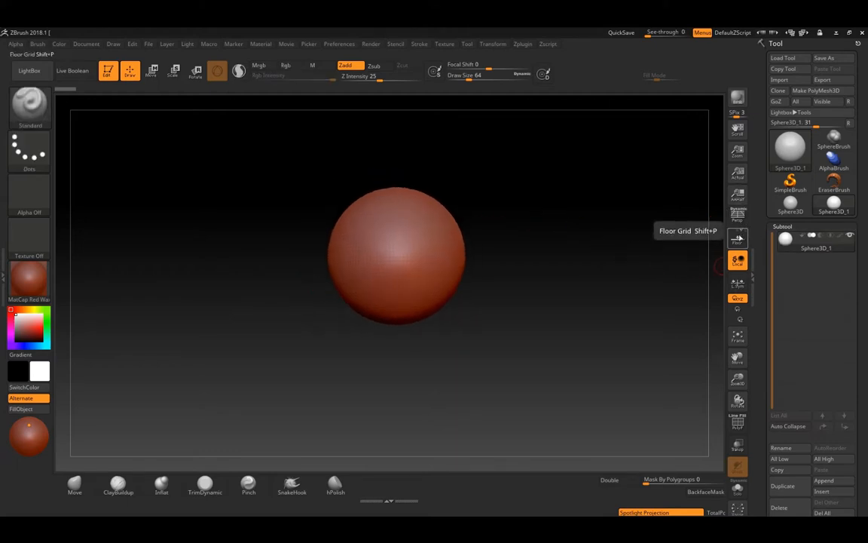
{"action": "left_click", "coordinate": [738, 238]}
{"action": "right_click_drag", "start_coordinate": [620, 167], "coordinate": [625, 172], "text": "ctrl"}
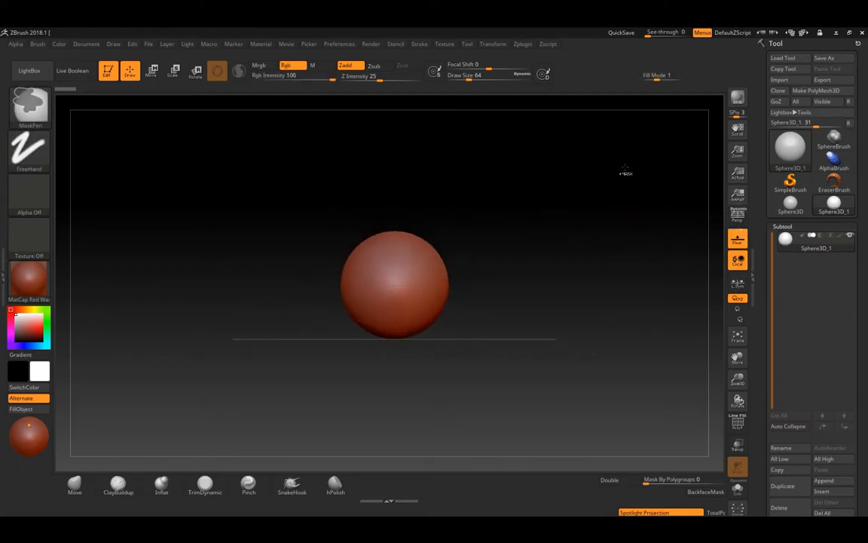
Step: Import cabeca.obj as the head mesh and view it from an angle
{"action": "left_click", "coordinate": [784, 80]}
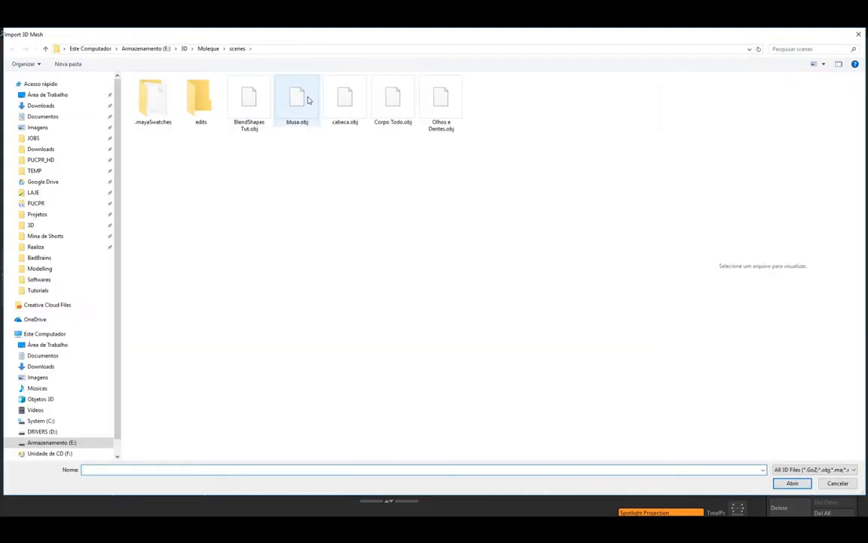
{"action": "left_click", "coordinate": [346, 102]}
{"action": "left_click", "coordinate": [792, 483]}
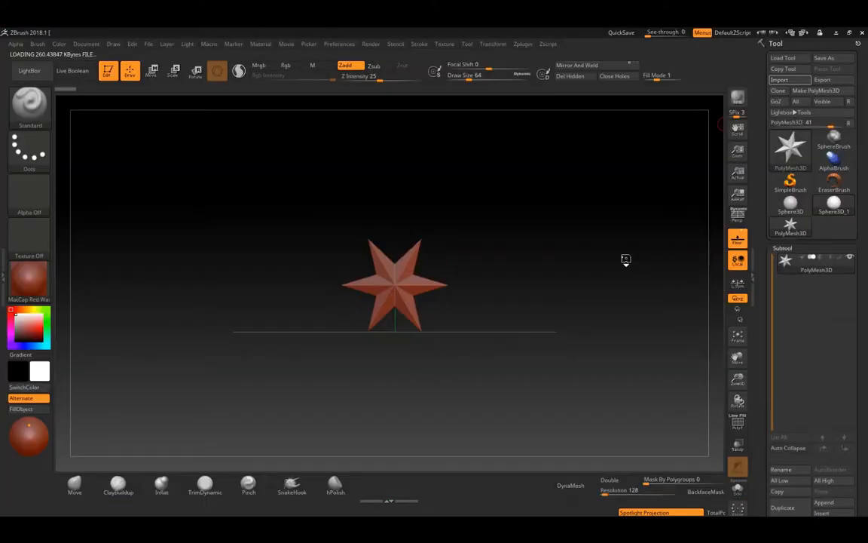
{"action": "right_click_drag", "start_coordinate": [589, 253], "coordinate": [603, 306], "text": "ctrl"}
{"action": "mouse_move", "coordinate": [603, 306]}
{"action": "left_mouse_down"}
{"action": "mouse_move", "coordinate": [573, 302]}
{"action": "mouse_move", "coordinate": [716, 305]}
{"action": "left_mouse_up"}
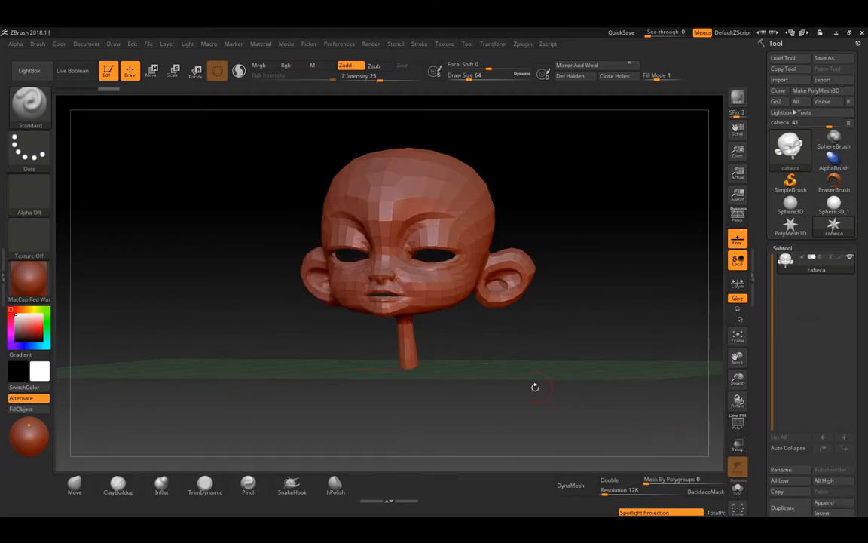
Step: Insert a Sphere3D as a second subtool below the cabeca head and make it active
{"action": "left_click", "coordinate": [831, 514]}
{"action": "left_click", "coordinate": [431, 363]}
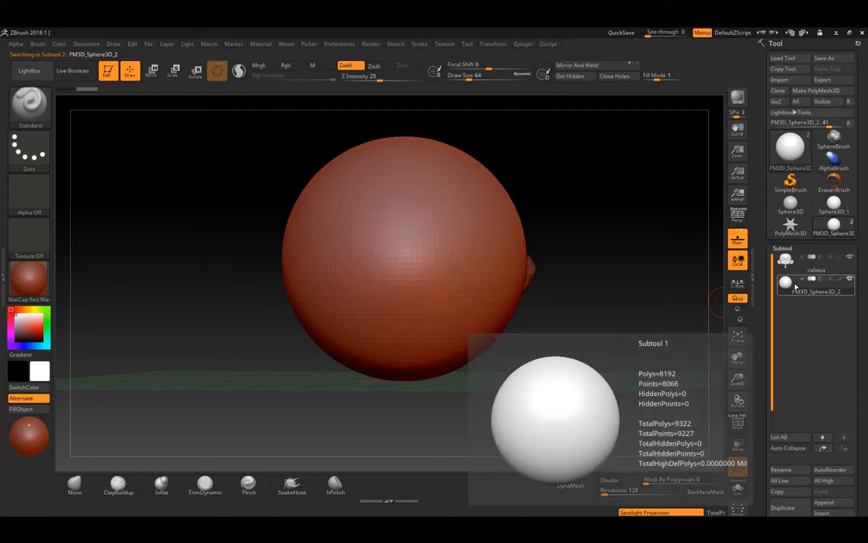
{"action": "mouse_move", "coordinate": [784, 285]}
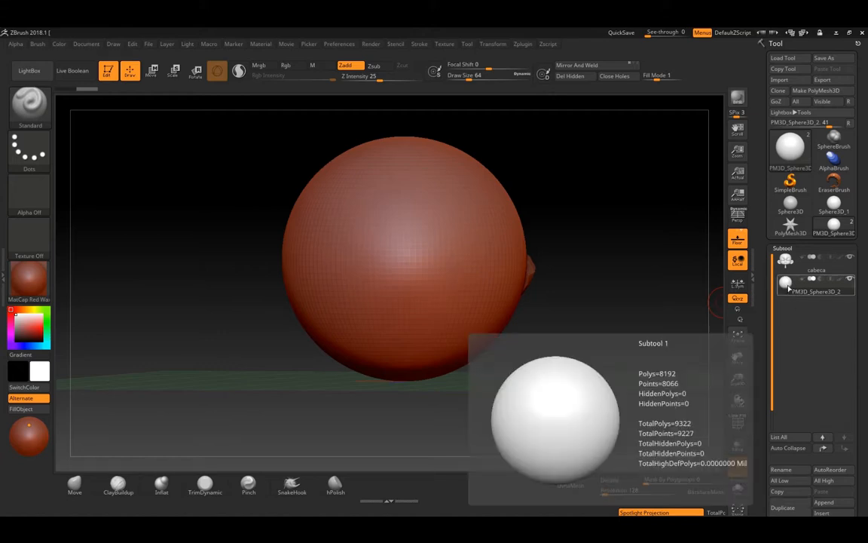
Step: Replace the placeholder sphere subtool by importing Olhos e Dentes.obj, and view the head from the front
{"action": "left_click", "coordinate": [780, 81]}
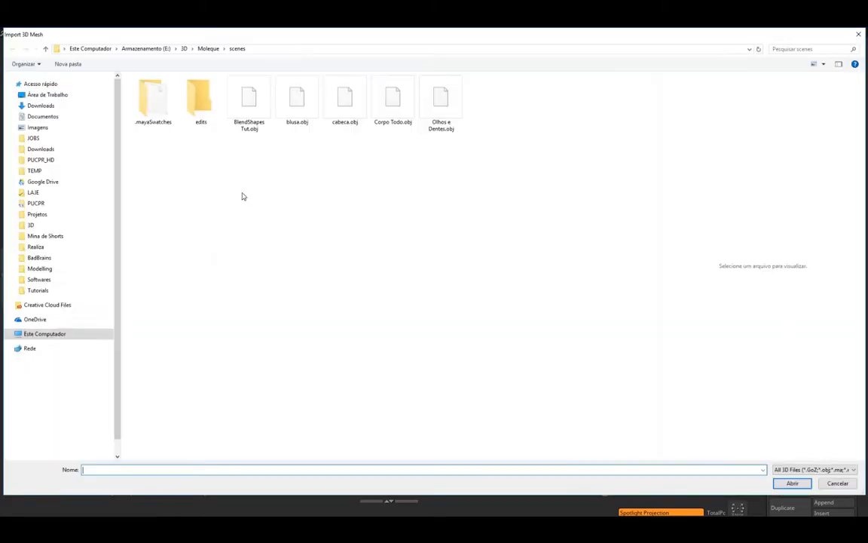
{"action": "left_click", "coordinate": [437, 101]}
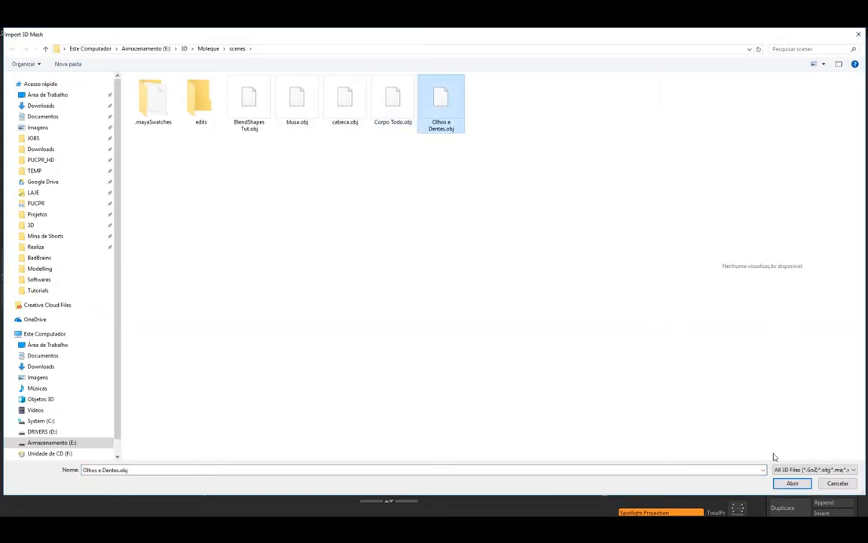
{"action": "left_click", "coordinate": [792, 483]}
{"action": "left_click_drag", "start_coordinate": [603, 240], "coordinate": [645, 249]}
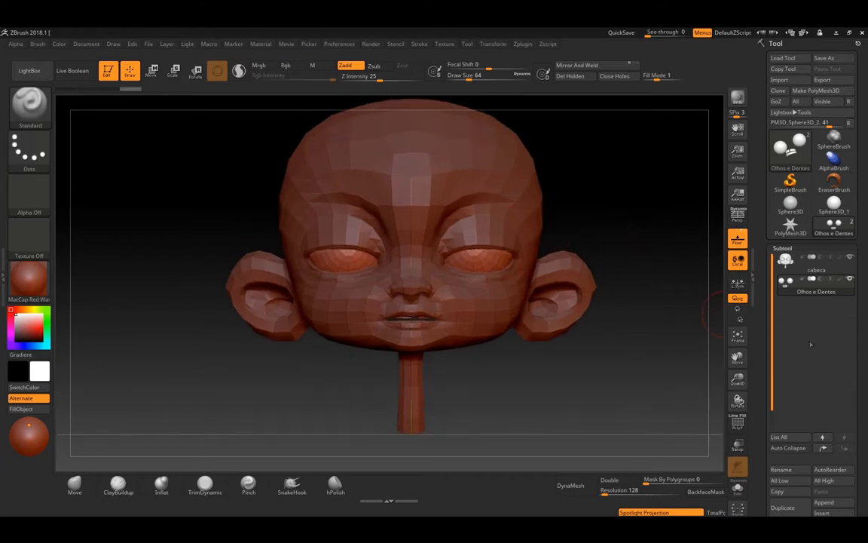
Step: Switch back and forth between the cabeca and Olhos e Dentes subtools, leaving cabeca active
{"action": "left_click", "coordinate": [787, 261]}
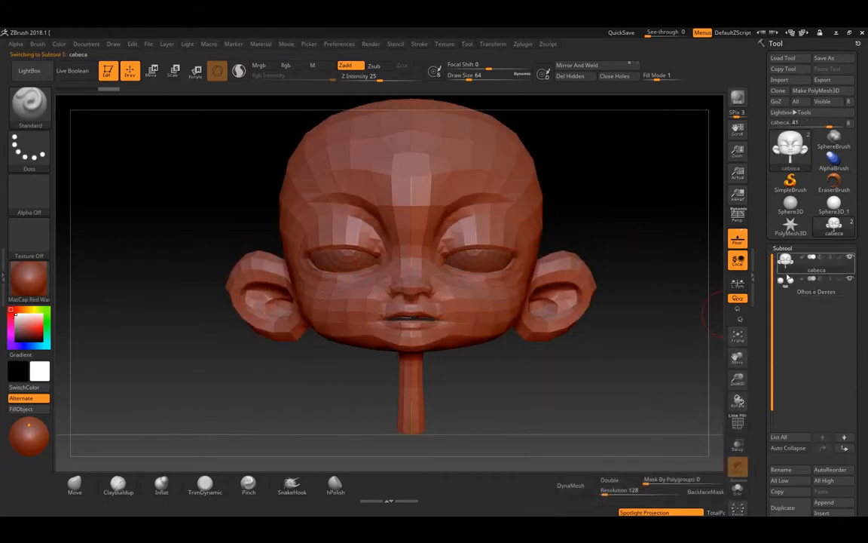
{"action": "left_click", "coordinate": [787, 281]}
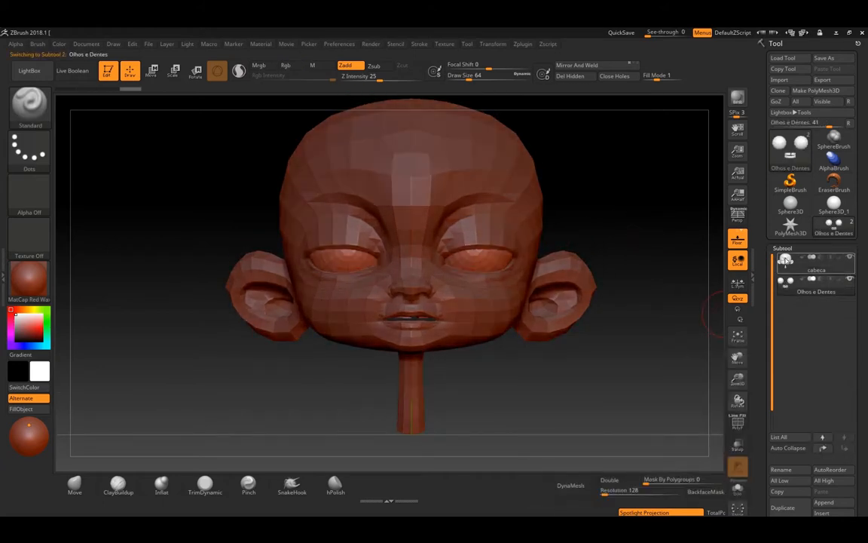
{"action": "left_click", "coordinate": [786, 261]}
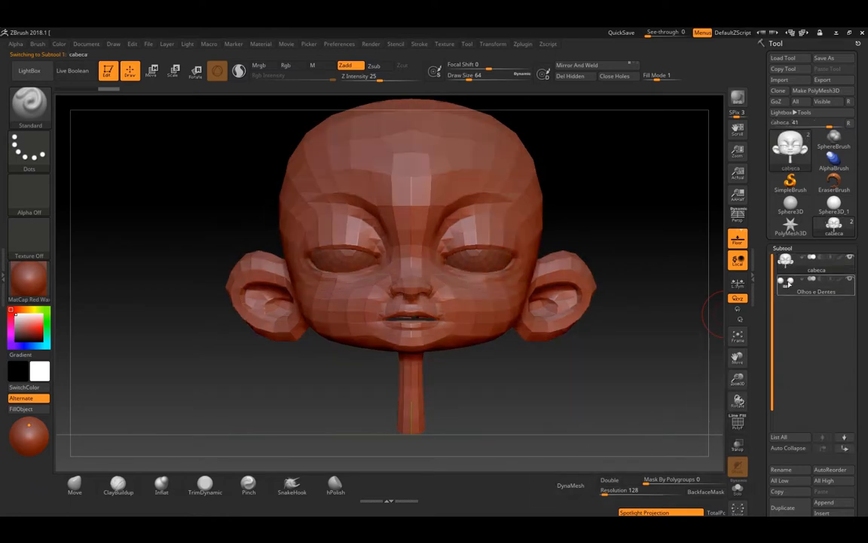
{"action": "left_click", "coordinate": [788, 281]}
{"action": "left_click", "coordinate": [786, 261]}
{"action": "mouse_move", "coordinate": [786, 262]}
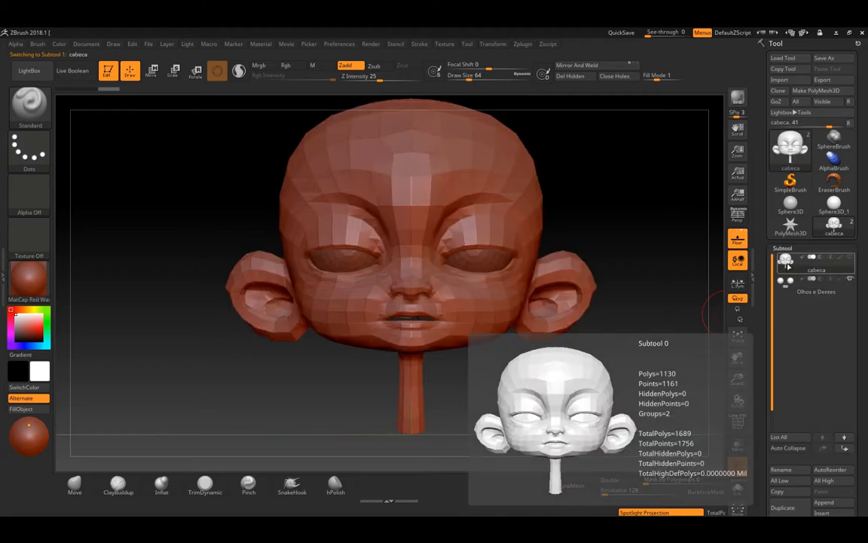
Step: Examine the head from angled, front and close-up views, with the polygon wireframe shown and hidden
{"action": "left_click_drag", "start_coordinate": [661, 228], "coordinate": [709, 248]}
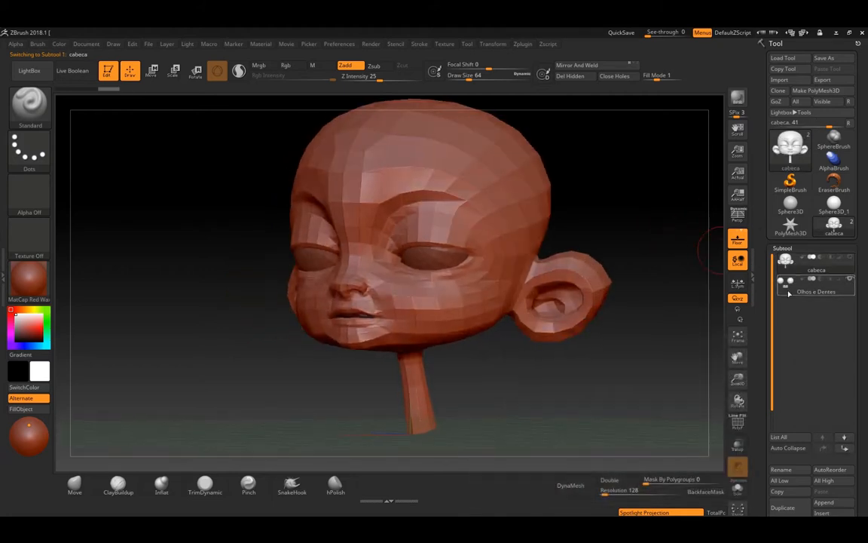
{"action": "scroll", "coordinate": [844, 460], "scroll_direction": "down", "scroll_amount": 3}
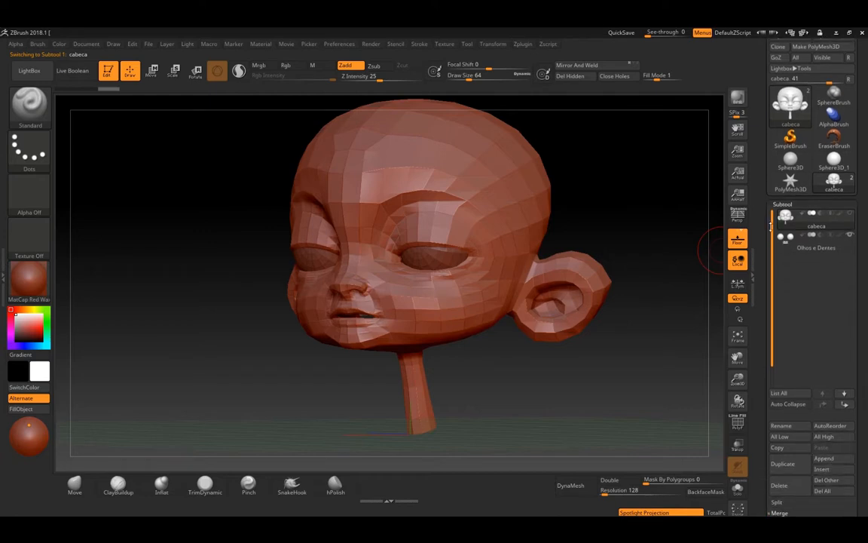
{"action": "left_click_drag", "start_coordinate": [625, 226], "coordinate": [671, 229], "text": "shift"}
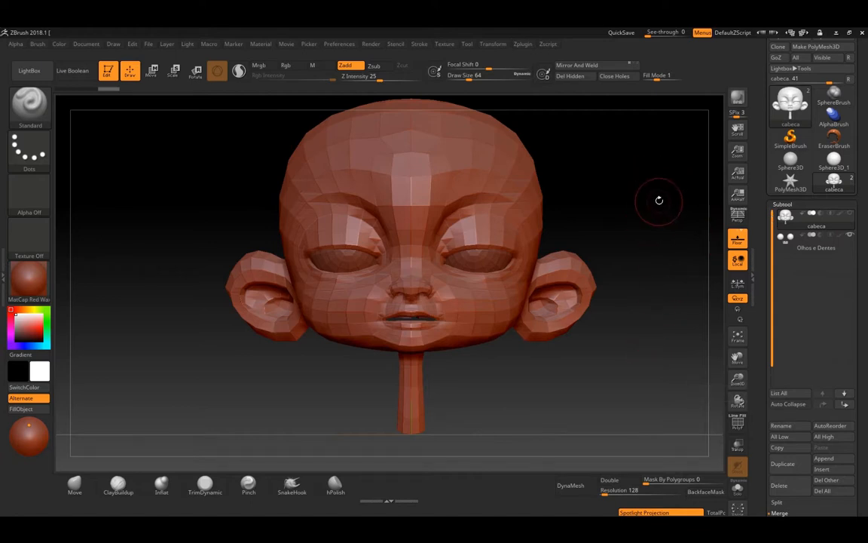
{"action": "left_click_drag", "start_coordinate": [657, 204], "coordinate": [460, 162]}
{"action": "key", "text": "shift+f"}
{"action": "left_click_drag", "start_coordinate": [602, 195], "coordinate": [587, 198], "text": "shift"}
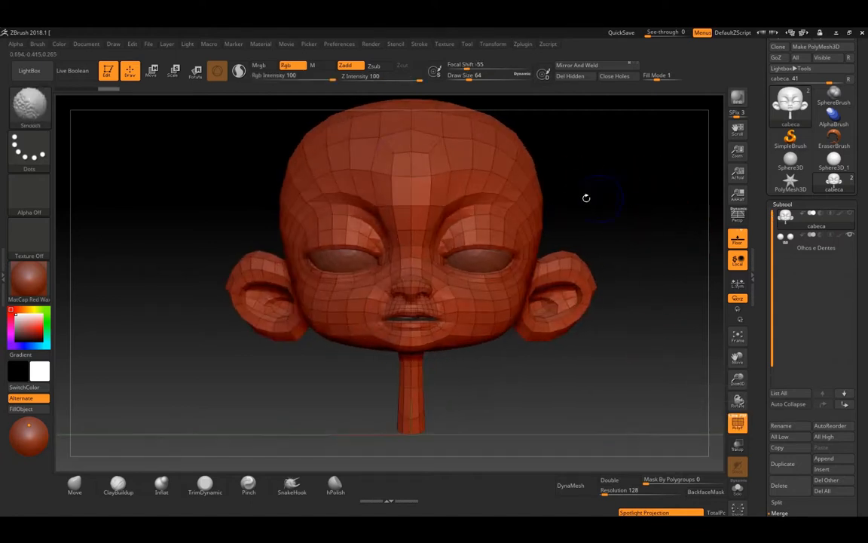
{"action": "key", "text": "shift+f"}
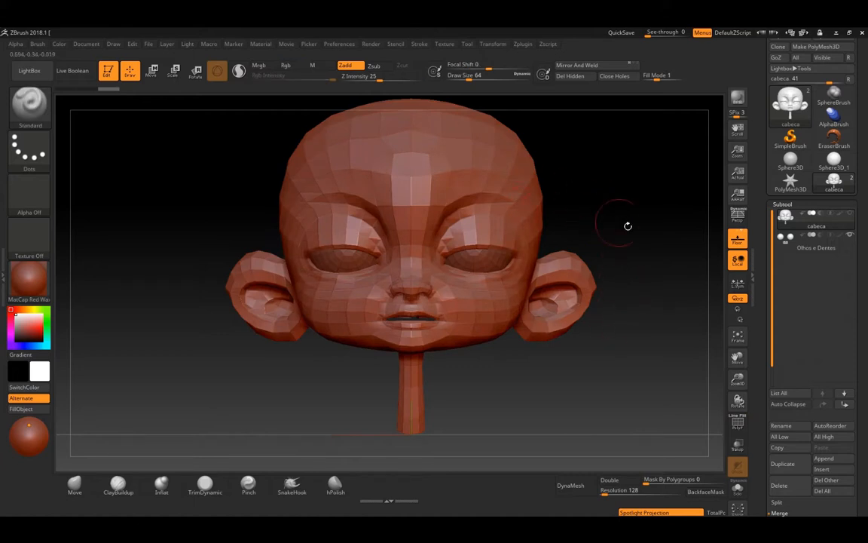
{"action": "left_click_drag", "start_coordinate": [664, 215], "coordinate": [659, 194]}
{"action": "key", "text": "shift+f"}
{"action": "right_click_drag", "start_coordinate": [630, 180], "coordinate": [630, 260], "text": "ctrl"}
{"action": "key", "text": "shift+f"}
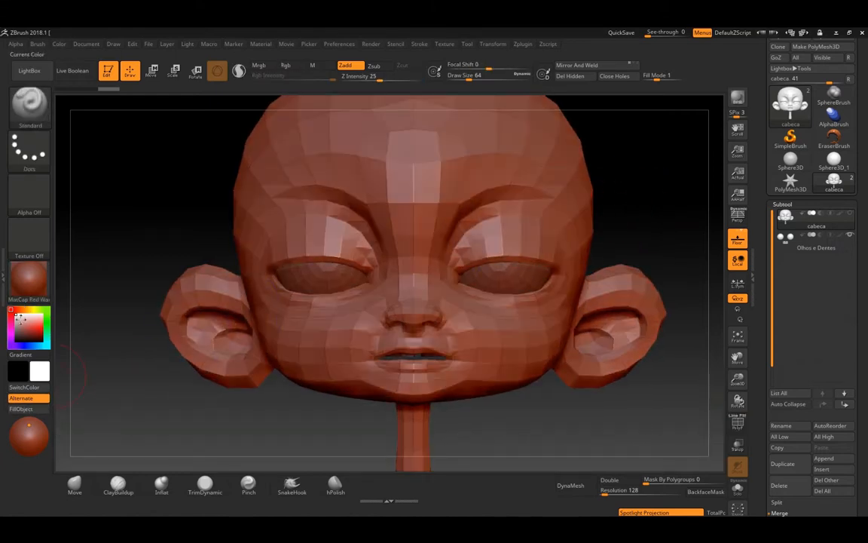
Step: Change the display material to BasicMaterial and check the head from an angle and from the front
{"action": "left_click", "coordinate": [38, 278]}
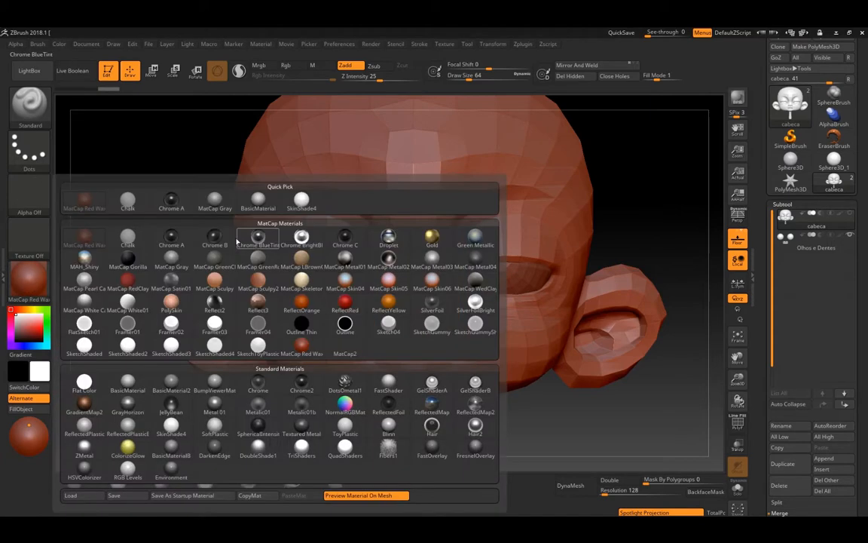
{"action": "left_click", "coordinate": [214, 200]}
{"action": "right_click_drag", "start_coordinate": [692, 201], "coordinate": [665, 194]}
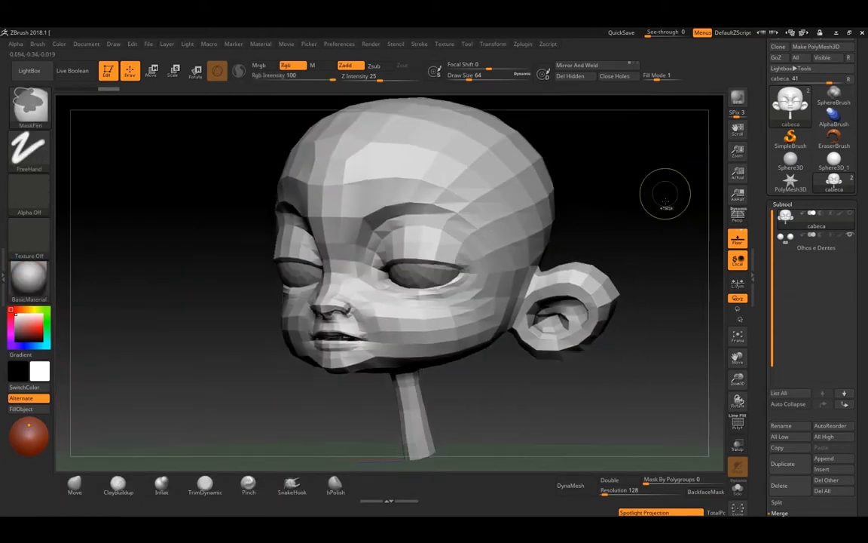
{"action": "left_click_drag", "start_coordinate": [666, 195], "coordinate": [682, 187]}
{"action": "left_click_drag", "start_coordinate": [642, 227], "coordinate": [659, 223], "text": "shift"}
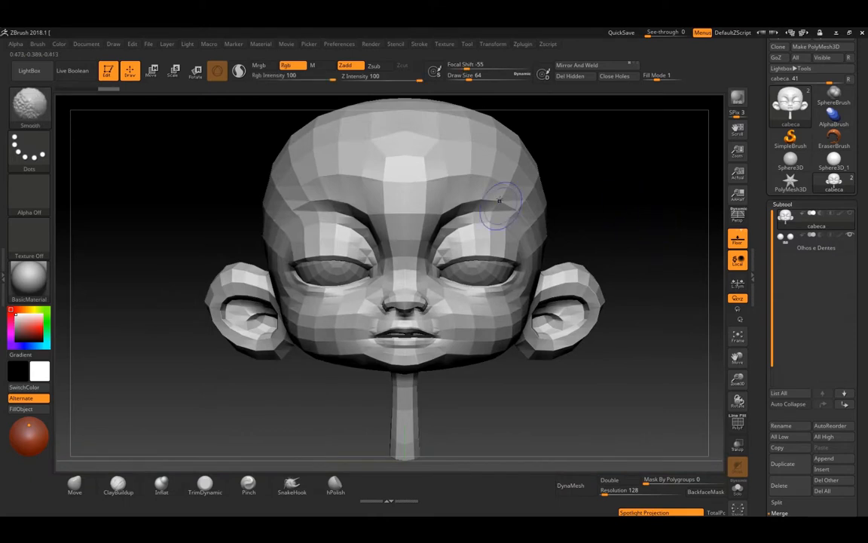
Step: Try subdividing the cabeca head mesh and step back down to its base level
{"action": "key", "text": "ctrl+d"}
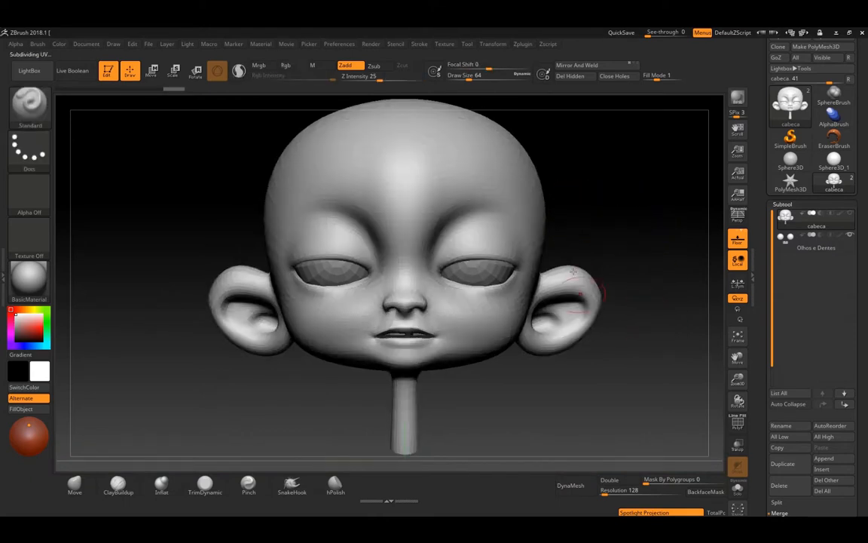
{"action": "key", "text": "shift+d"}
{"action": "key", "text": "shift+d"}
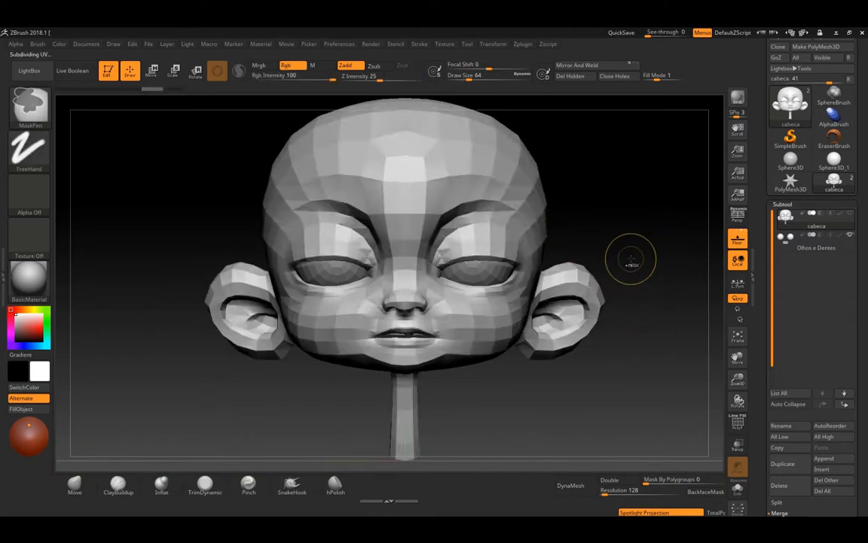
{"action": "left_click_drag", "start_coordinate": [639, 241], "coordinate": [598, 238]}
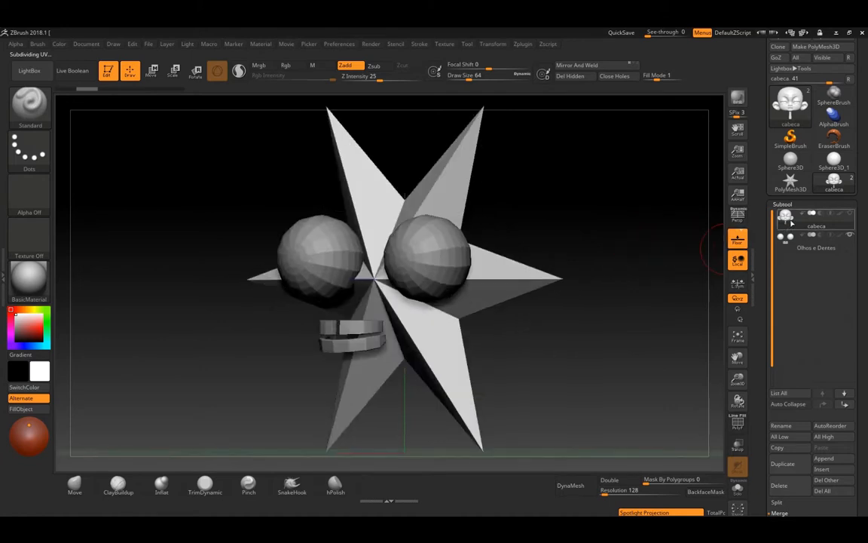
Step: Return to the cabeca subtool, subdivide its mesh again and undo that subdivision
{"action": "left_click", "coordinate": [787, 220]}
{"action": "left_click_drag", "start_coordinate": [639, 210], "coordinate": [615, 214]}
{"action": "key", "text": "d"}
{"action": "right_click_drag", "start_coordinate": [615, 214], "coordinate": [626, 218], "text": "ctrl"}
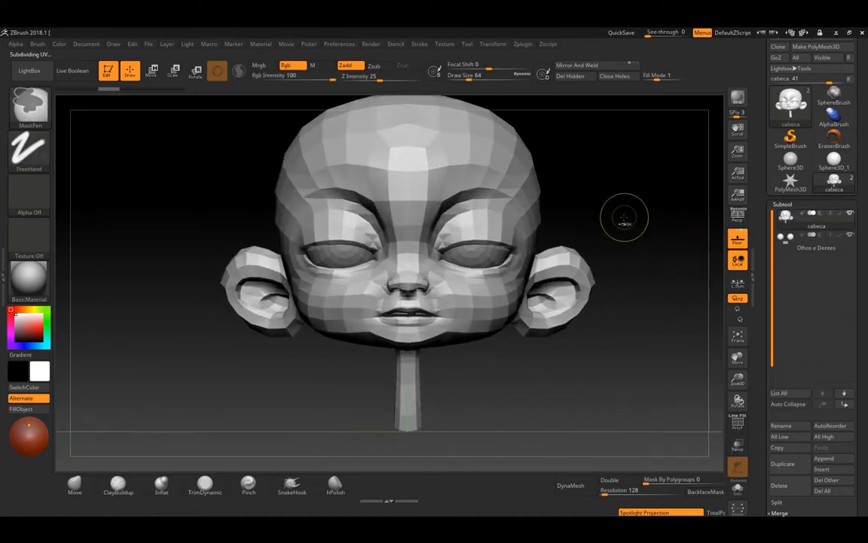
{"action": "key", "text": "ctrl+d"}
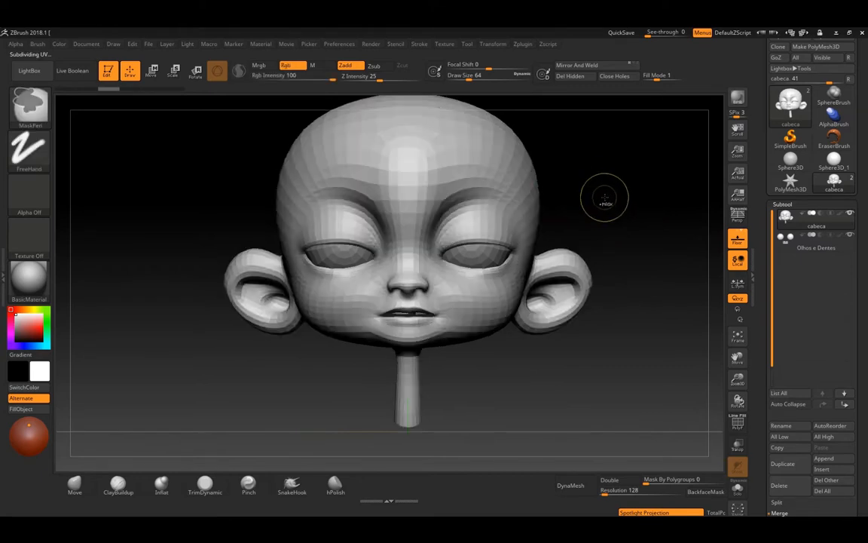
{"action": "key", "text": "ctrl+z"}
Step: Examine the low-poly head from the front and close up around the eyes and mouth, toggling the wireframe
{"action": "right_click_drag", "start_coordinate": [667, 272], "coordinate": [649, 252], "text": "ctrl"}
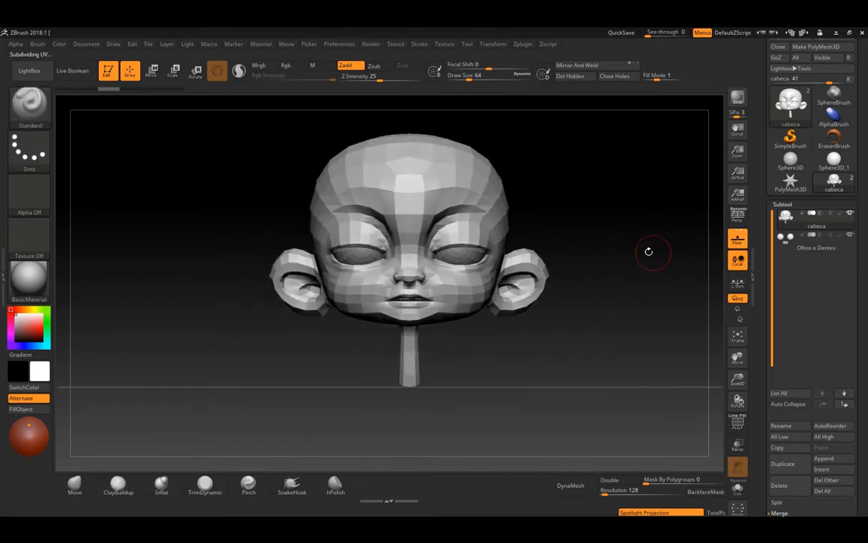
{"action": "mouse_move", "coordinate": [649, 252]}
{"action": "left_mouse_down"}
{"action": "mouse_move", "coordinate": [628, 251]}
{"action": "mouse_move", "coordinate": [639, 246]}
{"action": "left_mouse_up"}
{"action": "right_click_drag", "start_coordinate": [612, 247], "coordinate": [628, 278], "text": "ctrl"}
{"action": "left_click_drag", "start_coordinate": [618, 250], "coordinate": [632, 247]}
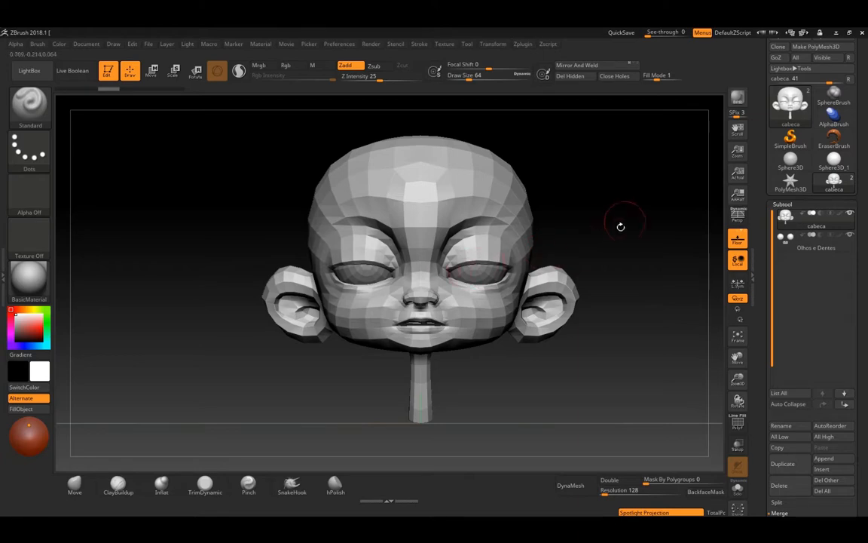
{"action": "left_click_drag", "start_coordinate": [621, 227], "coordinate": [633, 207], "text": "shift"}
{"action": "right_click_drag", "start_coordinate": [634, 207], "coordinate": [651, 299], "text": "ctrl"}
{"action": "left_click_drag", "start_coordinate": [153, 322], "coordinate": [354, 312]}
{"action": "mouse_move", "coordinate": [567, 400]}
{"action": "left_mouse_down"}
{"action": "mouse_move", "coordinate": [590, 382]}
{"action": "mouse_move", "coordinate": [663, 391]}
{"action": "left_mouse_up"}
{"action": "key", "text": "shift+f"}
{"action": "key", "text": "shift+f"}
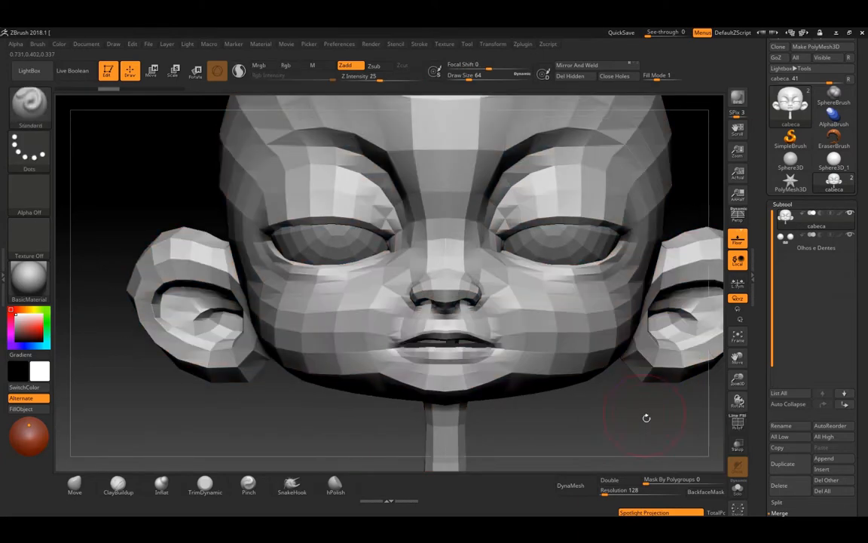
{"action": "mouse_move", "coordinate": [646, 417]}
{"action": "right_mouse_down", "text": "ctrl"}
{"action": "mouse_move", "coordinate": [647, 184]}
{"action": "mouse_move", "coordinate": [577, 166]}
{"action": "right_mouse_up", "text": "ctrl"}
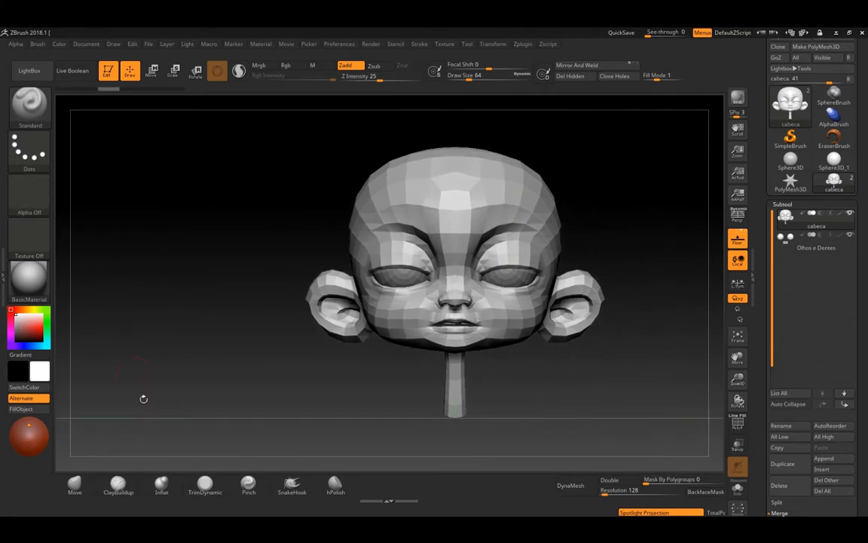
Step: Choose the Move brush and set its draw size to 163
{"action": "left_click", "coordinate": [75, 483]}
{"action": "left_click_drag", "start_coordinate": [501, 265], "coordinate": [517, 265]}
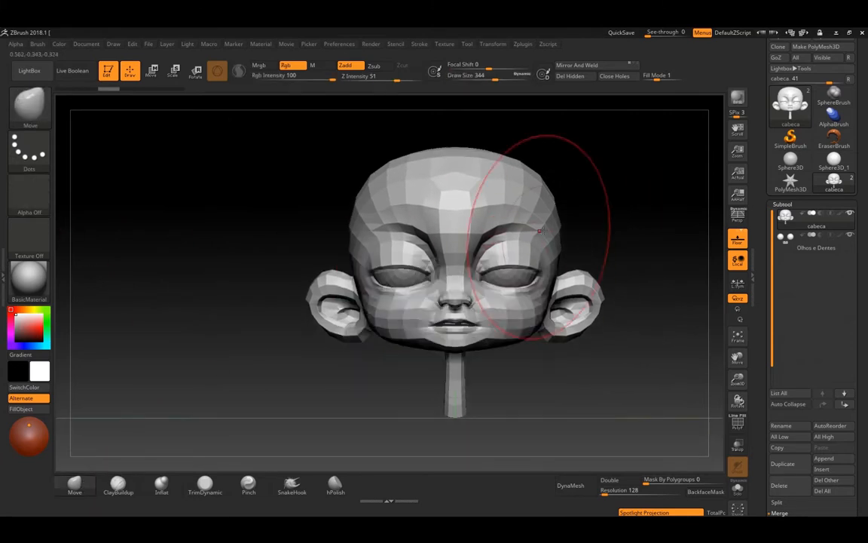
{"action": "mouse_move", "coordinate": [611, 245]}
{"action": "left_mouse_down"}
{"action": "mouse_move", "coordinate": [620, 223]}
{"action": "mouse_move", "coordinate": [595, 241]}
{"action": "left_mouse_up"}
{"action": "key", "text": "space"}
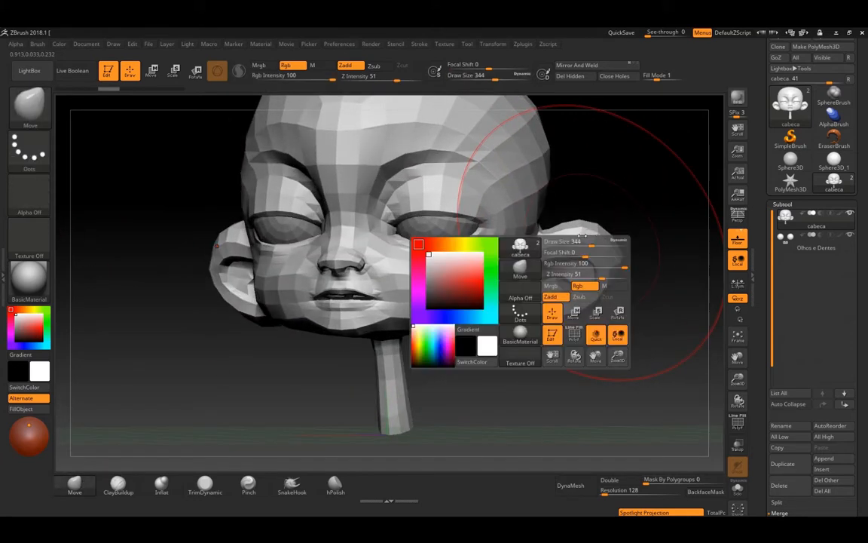
{"action": "left_click_drag", "start_coordinate": [515, 217], "coordinate": [500, 217]}
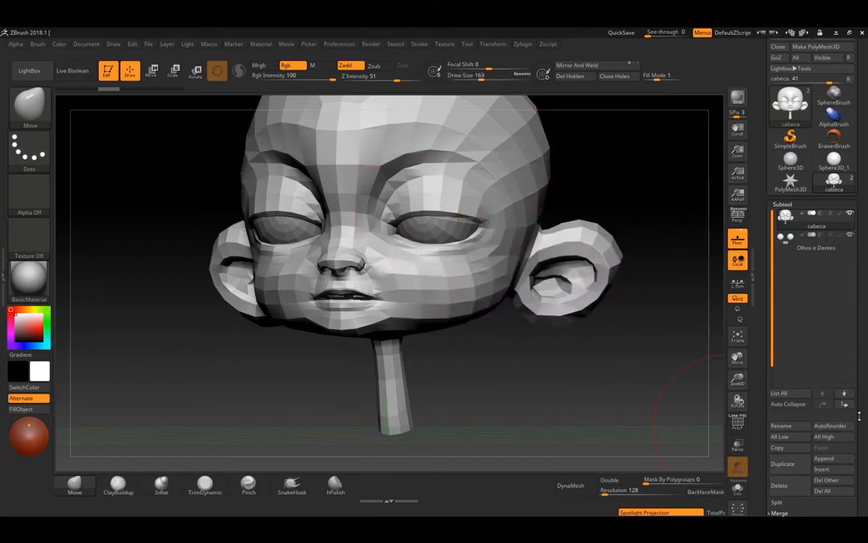
Step: Add a sculpting layer to the cabeca head and name it Sorriso_BS
{"action": "left_click_drag", "start_coordinate": [820, 272], "coordinate": [820, 198]}
{"action": "left_click", "coordinate": [783, 130]}
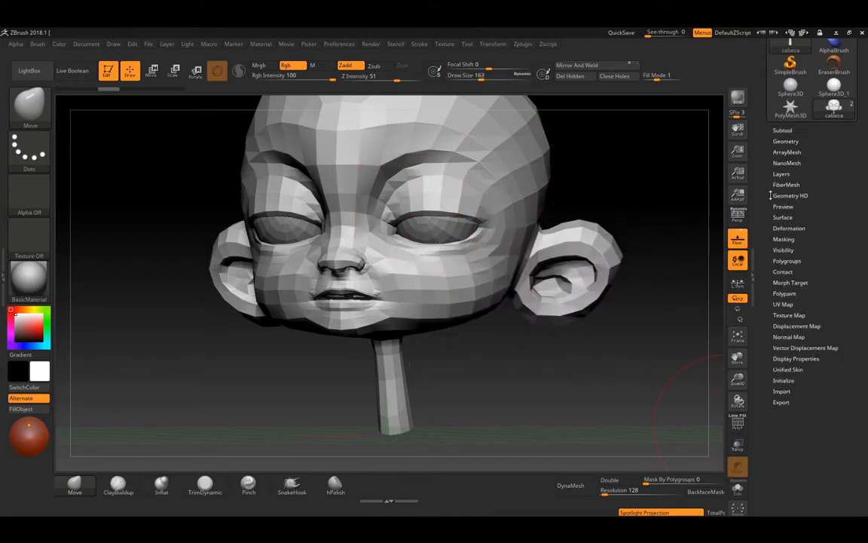
{"action": "left_click", "coordinate": [783, 174]}
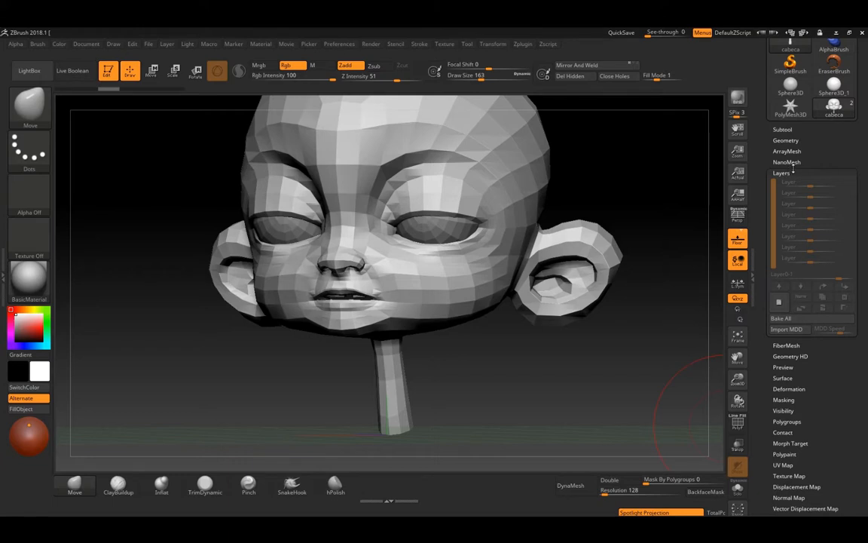
{"action": "left_click", "coordinate": [844, 296]}
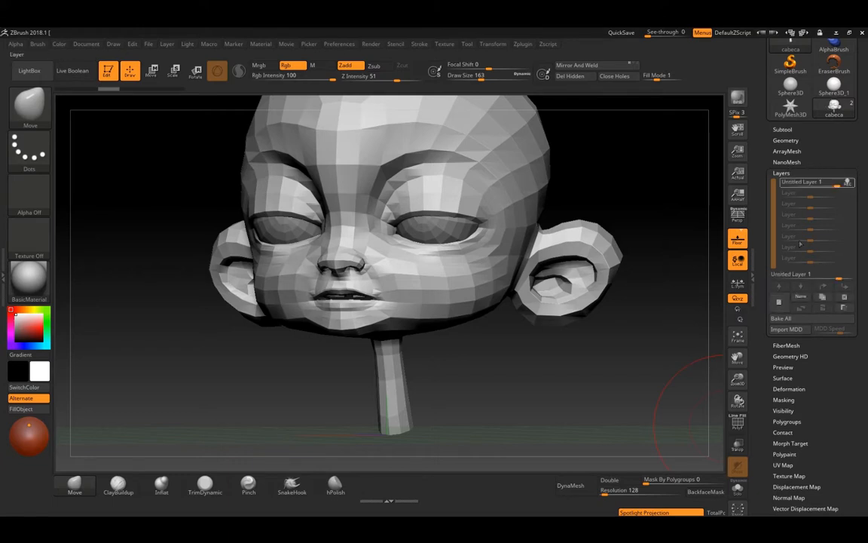
{"action": "left_click", "coordinate": [800, 297]}
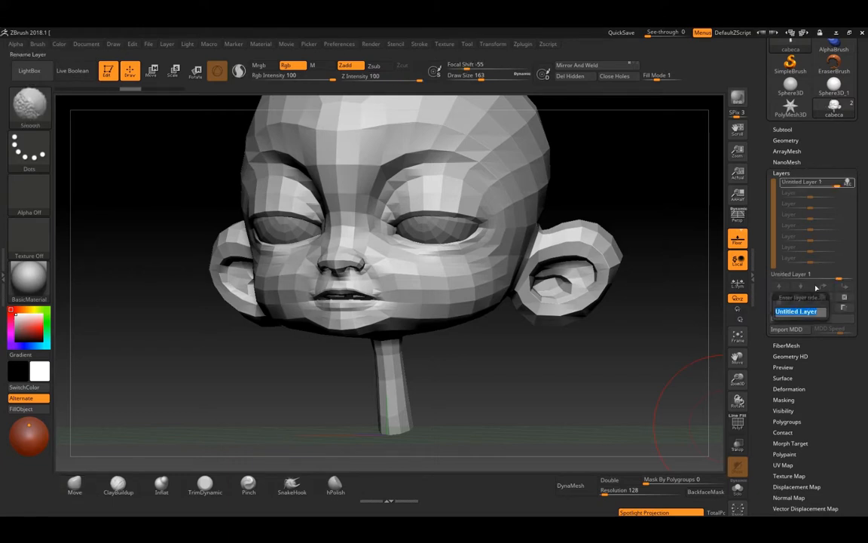
{"action": "type", "text": "S"}
{"action": "type", "text": "unris"}
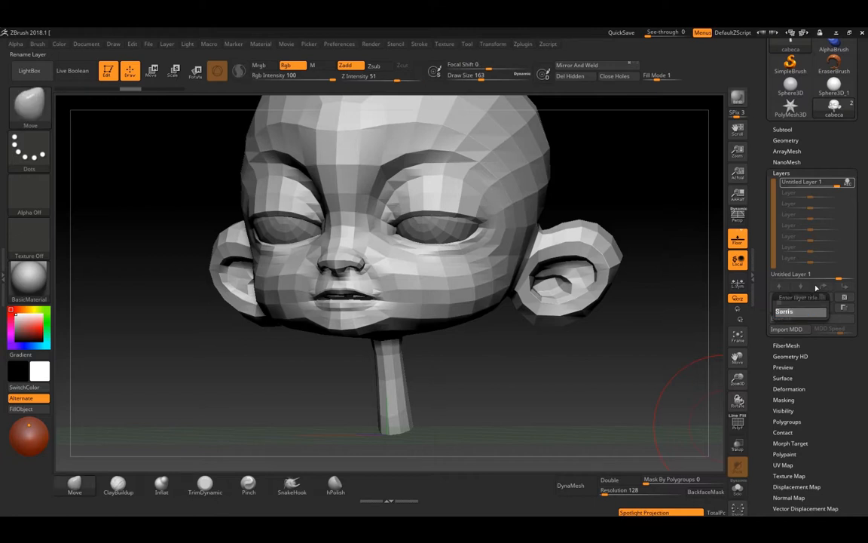
{"action": "type", "text": "e"}
{"action": "key", "text": "Return"}
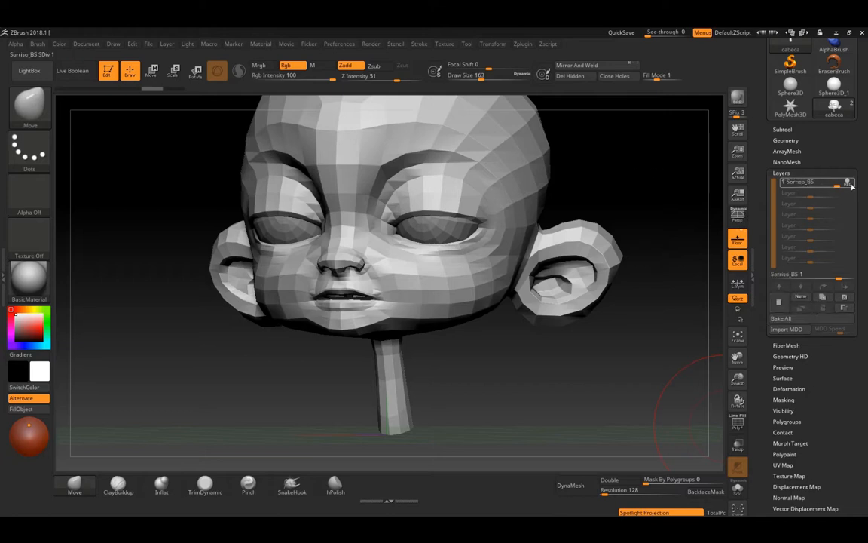
{"action": "mouse_move", "coordinate": [847, 186]}
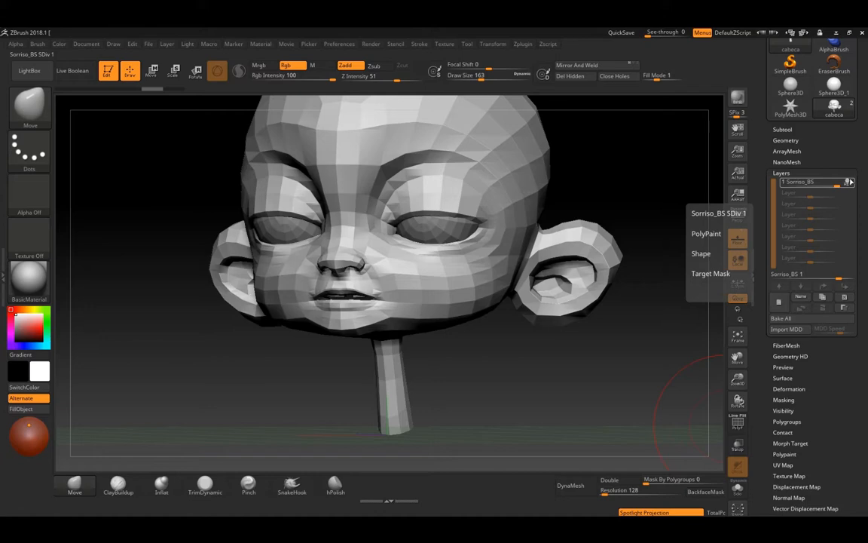
Step: Set the Move brush's draw size to 80 and nudge the mouth corner in side view
{"action": "left_click_drag", "start_coordinate": [482, 332], "coordinate": [488, 363], "text": "shift"}
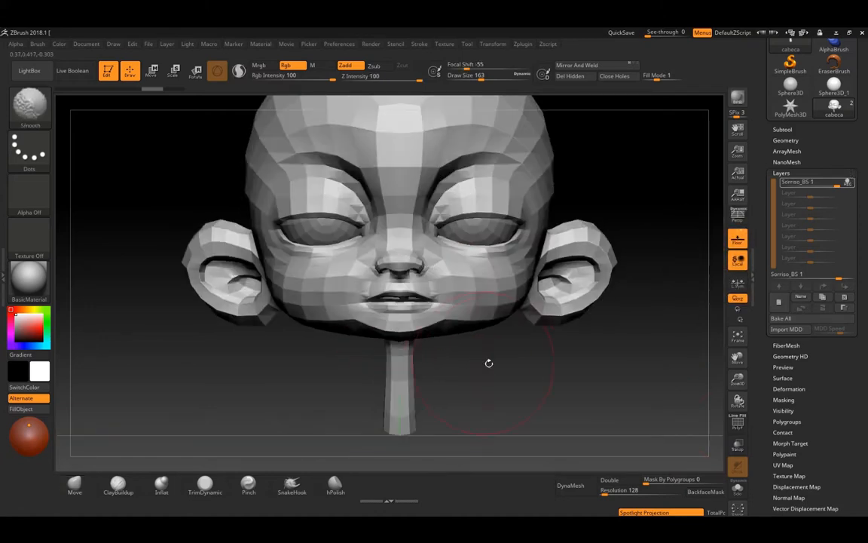
{"action": "right_click_drag", "start_coordinate": [489, 363], "coordinate": [479, 396], "text": "ctrl"}
{"action": "key", "text": "space"}
{"action": "left_click_drag", "start_coordinate": [456, 289], "coordinate": [435, 290]}
{"action": "mouse_move", "coordinate": [482, 353]}
{"action": "left_mouse_down"}
{"action": "mouse_move", "coordinate": [421, 343]}
{"action": "mouse_move", "coordinate": [298, 372]}
{"action": "left_mouse_up"}
{"action": "left_click_drag", "start_coordinate": [318, 252], "coordinate": [324, 246]}
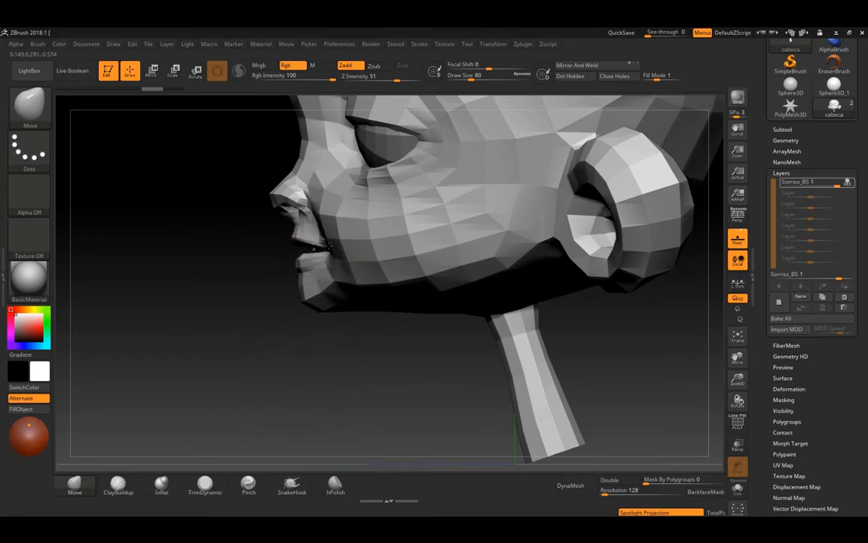
Step: Display the wireframe and pull both mouth corners up and outward into a smile with the Move brush
{"action": "key", "text": "space"}
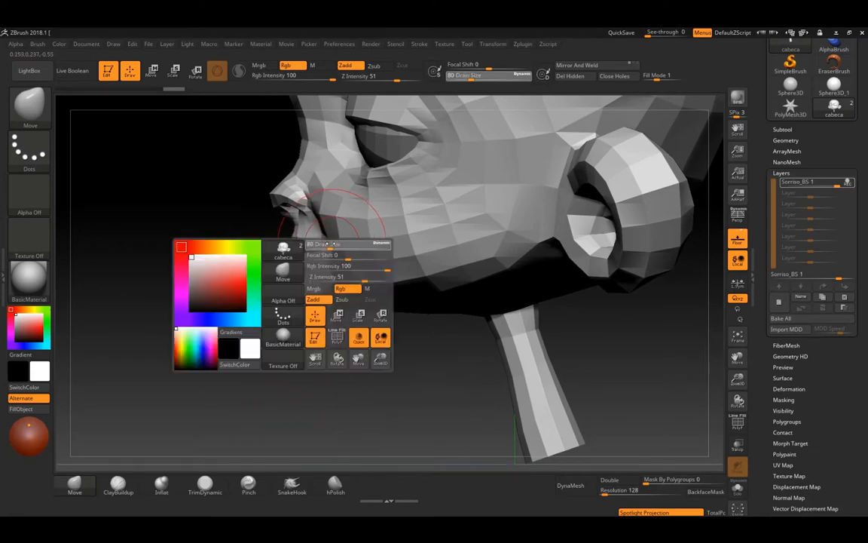
{"action": "left_click_drag", "start_coordinate": [345, 372], "coordinate": [337, 240], "text": "shift"}
{"action": "key", "text": "shift+f"}
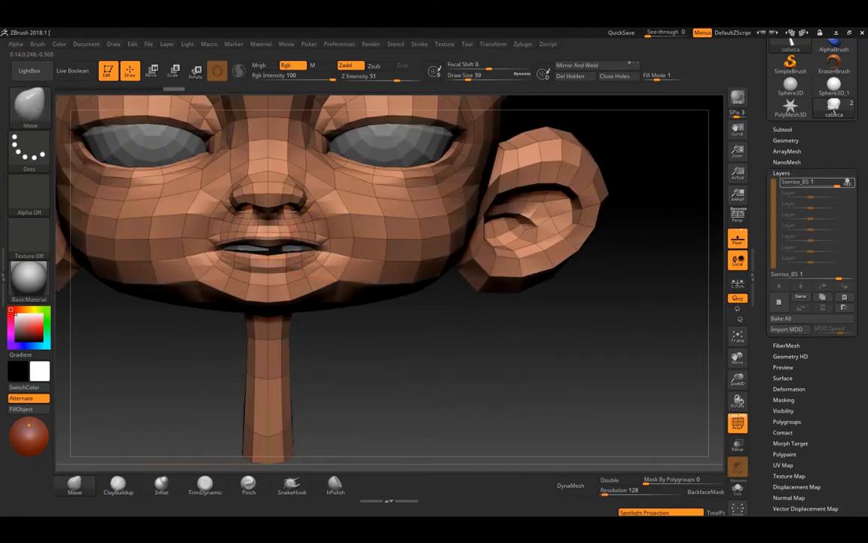
{"action": "key", "text": "space"}
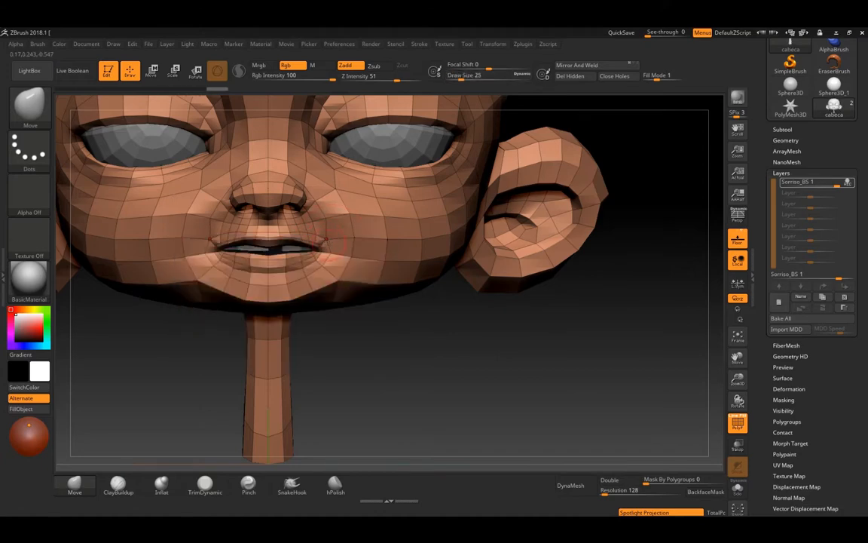
{"action": "key", "text": "space"}
{"action": "left_click_drag", "start_coordinate": [327, 239], "coordinate": [341, 221]}
{"action": "left_click_drag", "start_coordinate": [211, 226], "coordinate": [198, 216]}
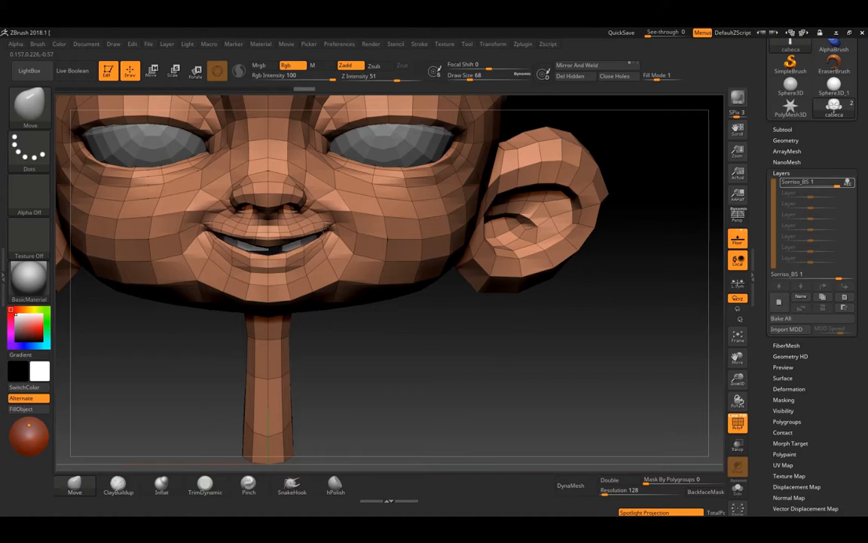
Step: Adjust the depth of the raised mouth corner in side view with small Move brush strokes
{"action": "left_click_drag", "start_coordinate": [421, 378], "coordinate": [312, 382]}
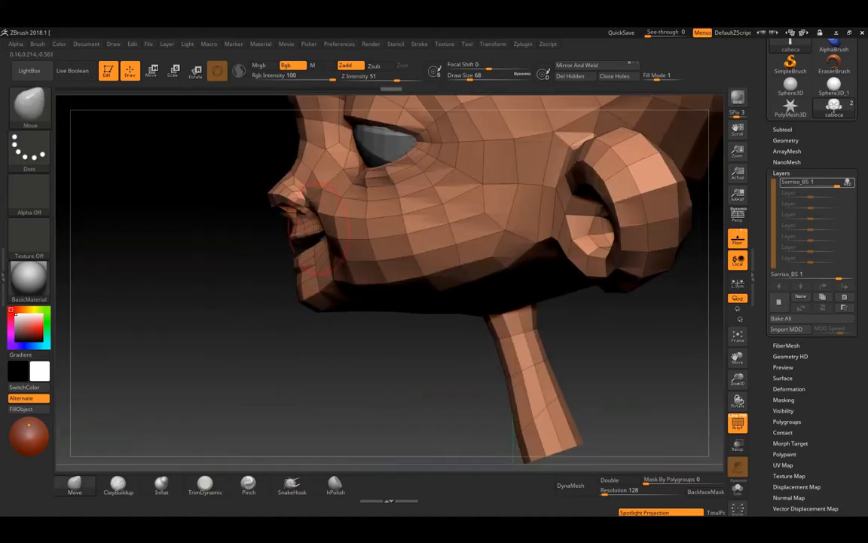
{"action": "left_click_drag", "start_coordinate": [320, 228], "coordinate": [323, 227]}
{"action": "right_click_drag", "start_coordinate": [203, 294], "coordinate": [298, 289]}
{"action": "key", "text": "space"}
{"action": "left_click_drag", "start_coordinate": [343, 228], "coordinate": [338, 229]}
Step: Lift the cheek area beside the mouth corners in front view and set the draw size to 71
{"action": "right_click_drag", "start_coordinate": [422, 294], "coordinate": [469, 332], "text": "alt"}
{"action": "right_click_drag", "start_coordinate": [469, 332], "coordinate": [469, 356], "text": "ctrl"}
{"action": "key", "text": "space"}
{"action": "left_click_drag", "start_coordinate": [407, 249], "coordinate": [411, 243]}
{"action": "key", "text": "space"}
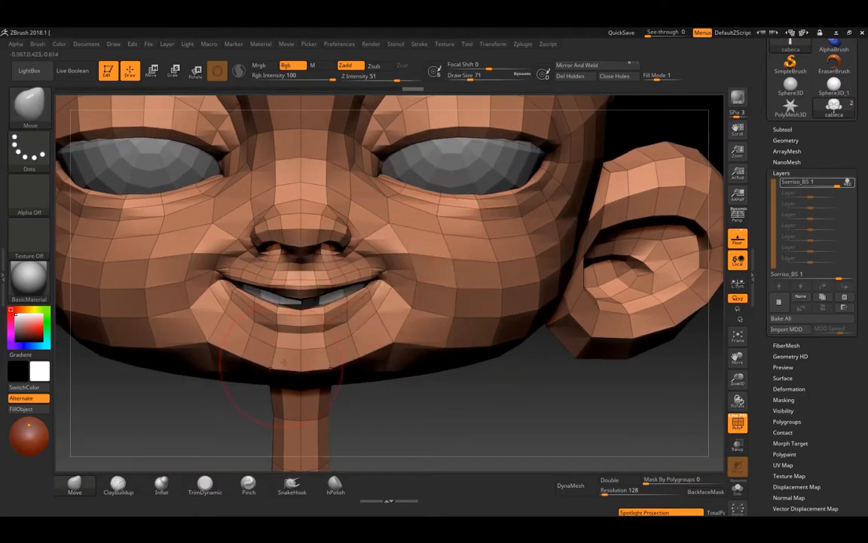
Step: Review the smile on the whole head without wireframe, and adjust the lower lip in side view with draw size 37
{"action": "key", "text": "shift+f"}
{"action": "right_click_drag", "start_coordinate": [498, 384], "coordinate": [475, 231], "text": "alt"}
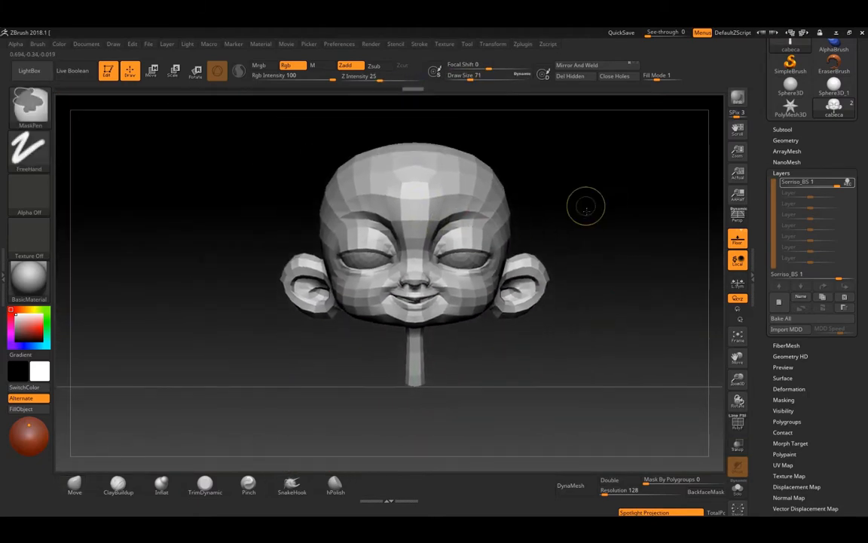
{"action": "right_click_drag", "start_coordinate": [587, 205], "coordinate": [567, 370], "text": "ctrl"}
{"action": "right_click_drag", "start_coordinate": [566, 370], "coordinate": [397, 286], "text": "alt"}
{"action": "key", "text": "shift+f"}
{"action": "right_click_drag", "start_coordinate": [468, 376], "coordinate": [437, 391]}
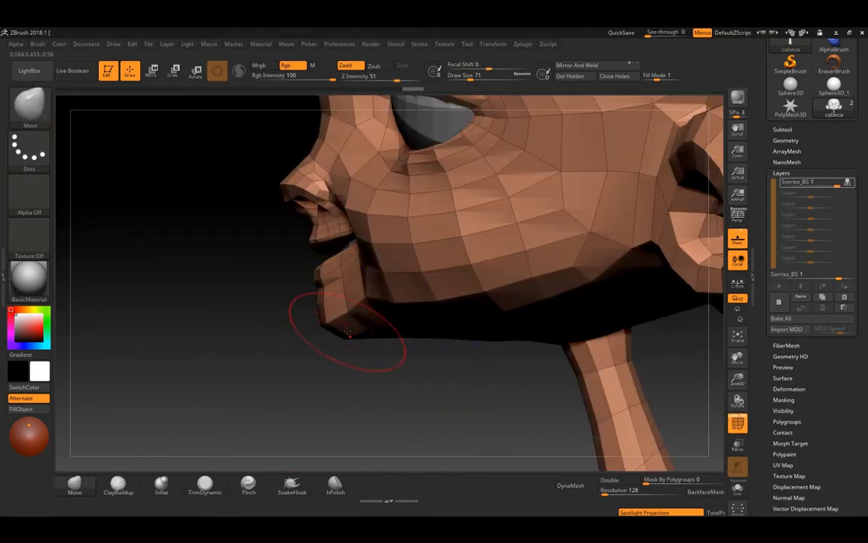
{"action": "key", "text": "space"}
{"action": "left_click_drag", "start_coordinate": [343, 280], "coordinate": [330, 280]}
{"action": "right_click_drag", "start_coordinate": [354, 317], "coordinate": [389, 236]}
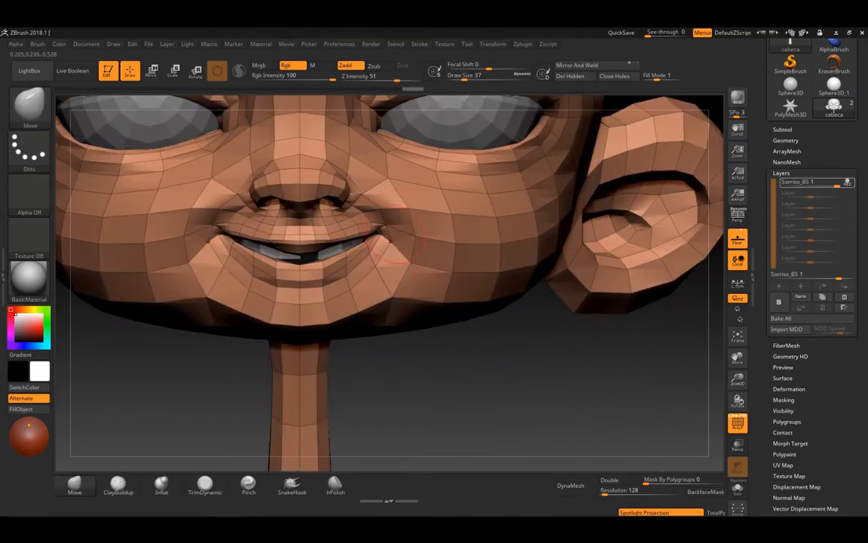
Step: Set the draw size to 80 and nudge the mouth corners slightly outward in front view
{"action": "key", "text": "space"}
{"action": "left_click_drag", "start_coordinate": [379, 246], "coordinate": [396, 246]}
{"action": "left_click_drag", "start_coordinate": [380, 230], "coordinate": [392, 226]}
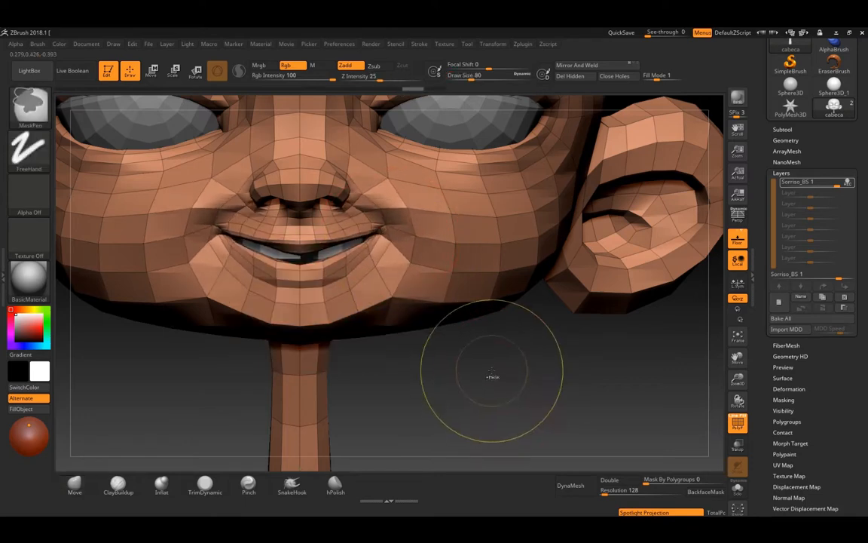
Step: Undo the smile strokes to compare against the neutral mouth, and redo them while inspecting from below and the side
{"action": "key", "text": "ctrl+z"}
{"action": "key", "text": "ctrl+z"}
{"action": "key", "text": "ctrl+z"}
{"action": "key", "text": "ctrl+z"}
{"action": "key", "text": "ctrl+z"}
{"action": "key", "text": "ctrl+z"}
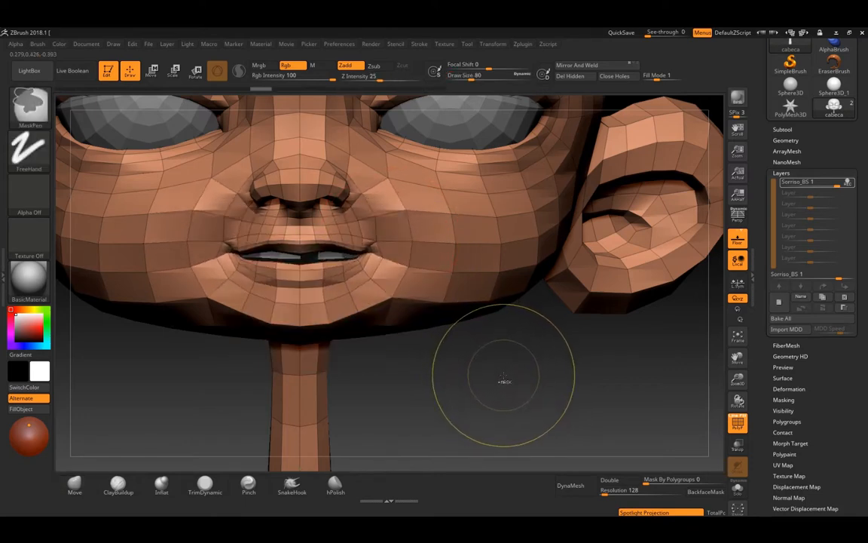
{"action": "left_click_drag", "start_coordinate": [504, 383], "coordinate": [241, 279]}
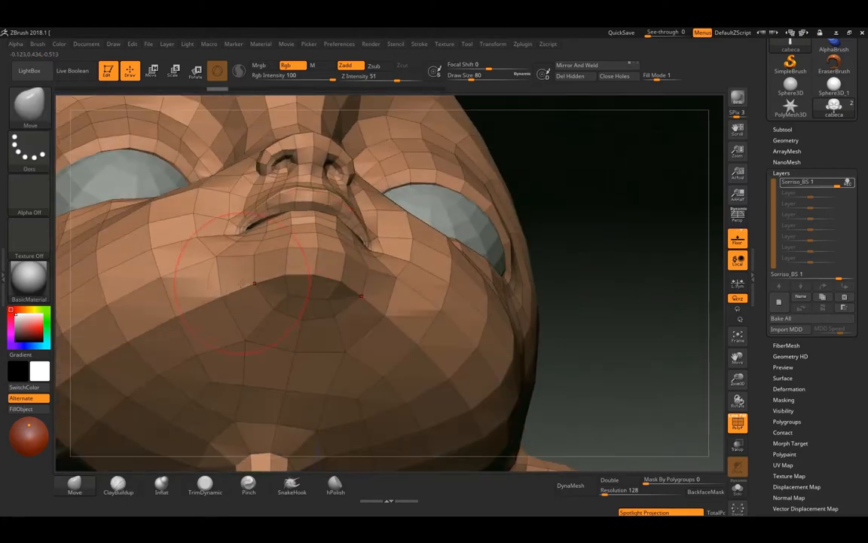
{"action": "key", "text": "ctrl+shift+z"}
{"action": "key", "text": "ctrl+shift+z"}
{"action": "mouse_move", "coordinate": [576, 224]}
{"action": "left_mouse_down"}
{"action": "mouse_move", "coordinate": [586, 346]}
{"action": "mouse_move", "coordinate": [265, 333]}
{"action": "left_mouse_up"}
{"action": "mouse_move", "coordinate": [265, 333]}
{"action": "right_mouse_down", "text": "alt"}
{"action": "mouse_move", "coordinate": [486, 351]}
{"action": "mouse_move", "coordinate": [451, 265]}
{"action": "right_mouse_up", "text": "alt"}
Step: Set the draw size to 46 and pull the mouth corners and adjoining cheek up and outward in front view
{"action": "key", "text": "space"}
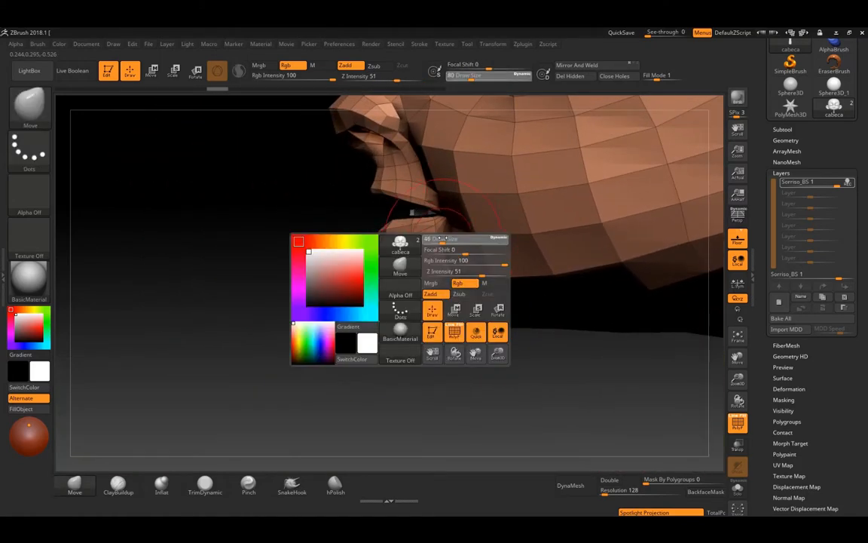
{"action": "left_click_drag", "start_coordinate": [462, 241], "coordinate": [442, 241]}
{"action": "right_click_drag", "start_coordinate": [435, 219], "coordinate": [588, 226], "text": "shift"}
{"action": "right_click_drag", "start_coordinate": [657, 252], "coordinate": [554, 285], "text": "alt"}
{"action": "mouse_move", "coordinate": [514, 246]}
{"action": "left_mouse_down"}
{"action": "mouse_move", "coordinate": [552, 229]}
{"action": "mouse_move", "coordinate": [576, 178]}
{"action": "left_mouse_up"}
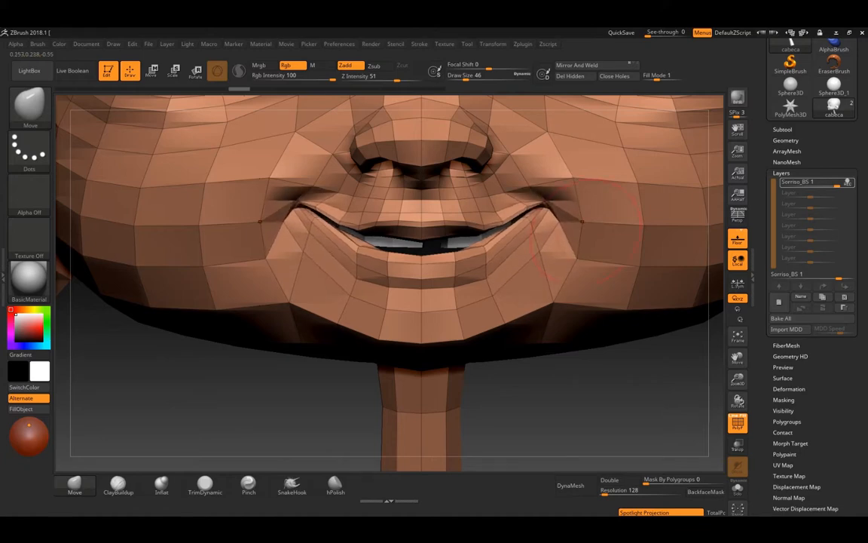
Step: Reposition the mouth corner in side view with the Move brush, and smooth the surface around it from the front
{"action": "right_click_drag", "start_coordinate": [663, 331], "coordinate": [567, 364], "text": "shift"}
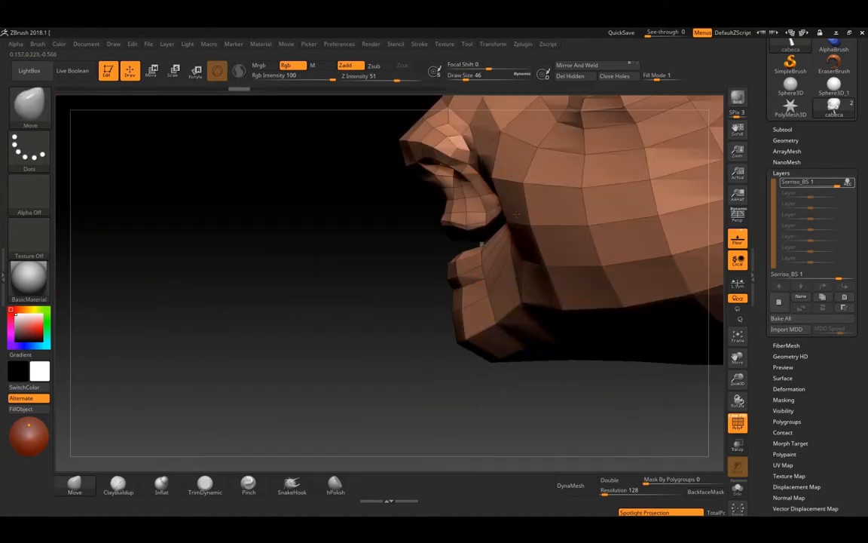
{"action": "key", "text": "space"}
{"action": "mouse_move", "coordinate": [517, 216]}
{"action": "left_mouse_down"}
{"action": "mouse_move", "coordinate": [497, 217]}
{"action": "mouse_move", "coordinate": [488, 233]}
{"action": "left_mouse_up"}
{"action": "key", "text": "space"}
{"action": "left_click_drag", "start_coordinate": [391, 277], "coordinate": [497, 260], "text": "shift"}
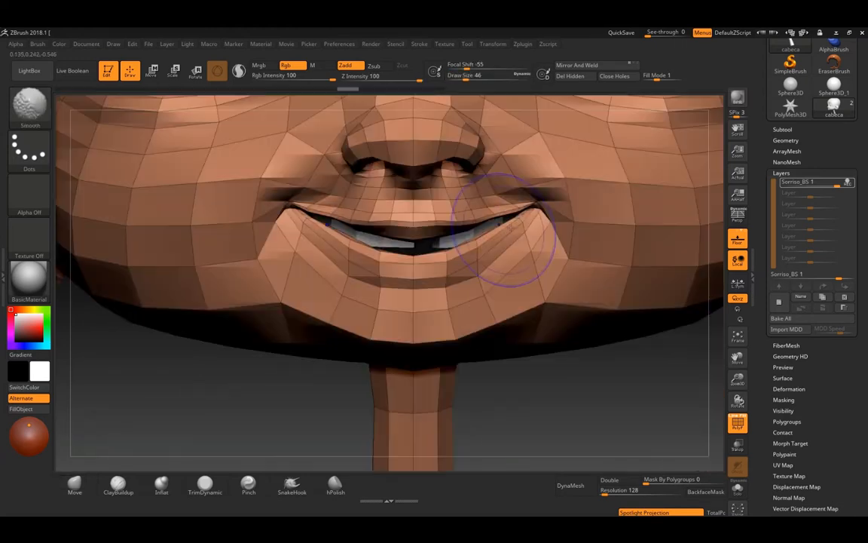
Step: Reshape the smile fold between the nostrils and mouth corners using the Move brush at draw size 29
{"action": "left_click_drag", "start_coordinate": [548, 182], "coordinate": [544, 175]}
{"action": "key", "text": "space"}
{"action": "left_click_drag", "start_coordinate": [440, 209], "coordinate": [422, 210]}
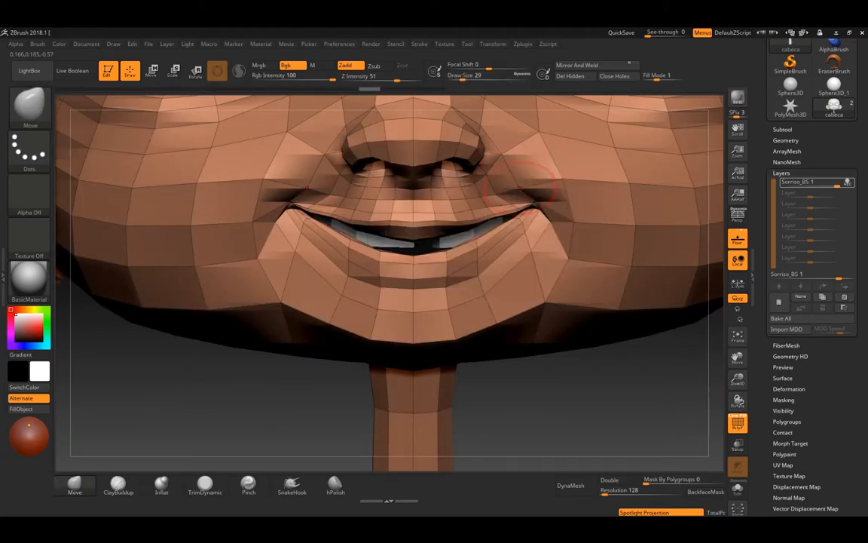
{"action": "left_click_drag", "start_coordinate": [514, 172], "coordinate": [503, 152]}
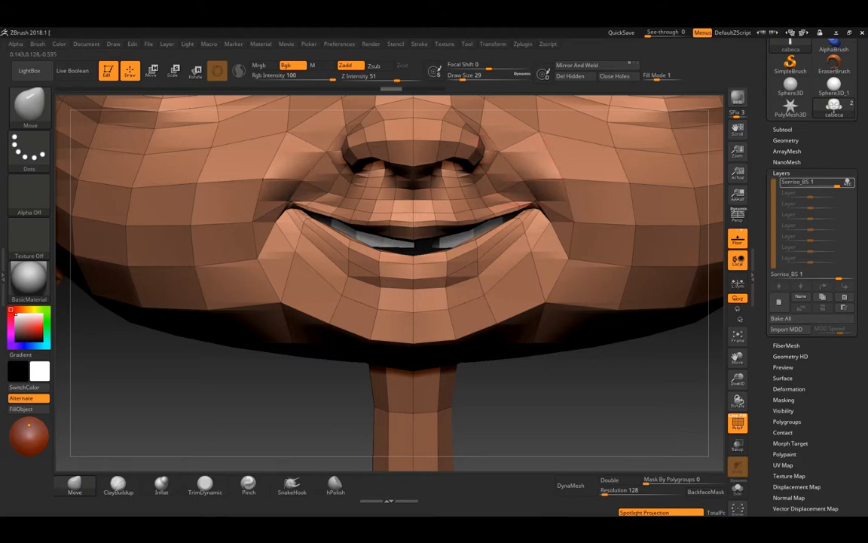
{"action": "left_click_drag", "start_coordinate": [528, 186], "coordinate": [532, 180]}
Step: Refine the fold above the mouth corner at draw size 20, smoothing the corner and nudging the area beside the nose
{"action": "left_click_drag", "start_coordinate": [614, 373], "coordinate": [494, 362]}
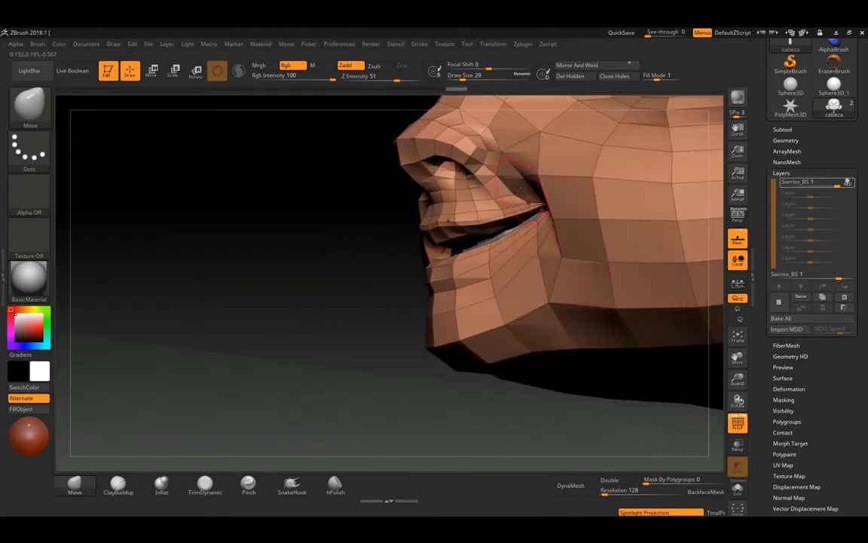
{"action": "key", "text": "space"}
{"action": "left_click_drag", "start_coordinate": [516, 191], "coordinate": [511, 191]}
{"action": "left_click_drag", "start_coordinate": [291, 296], "coordinate": [253, 295]}
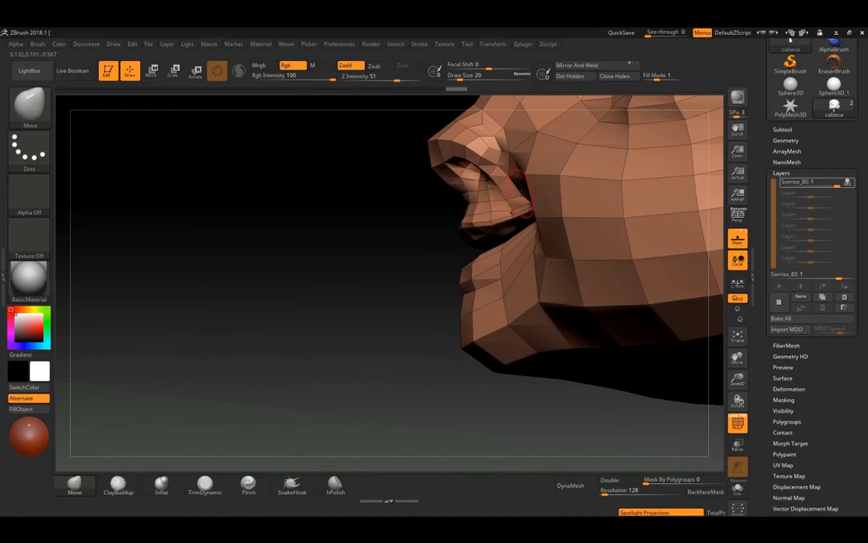
{"action": "left_click_drag", "start_coordinate": [377, 260], "coordinate": [512, 262]}
{"action": "left_click_drag", "start_coordinate": [570, 211], "coordinate": [565, 207], "text": "shift"}
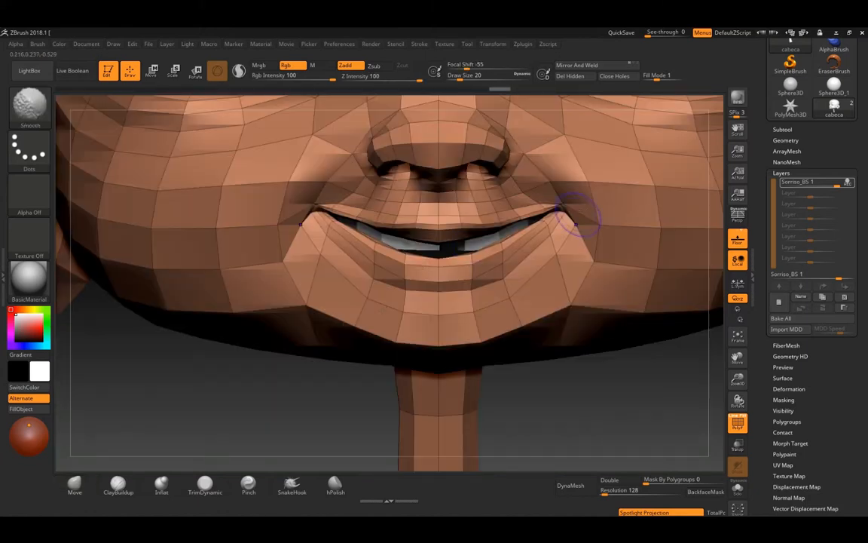
{"action": "left_click_drag", "start_coordinate": [531, 159], "coordinate": [535, 153]}
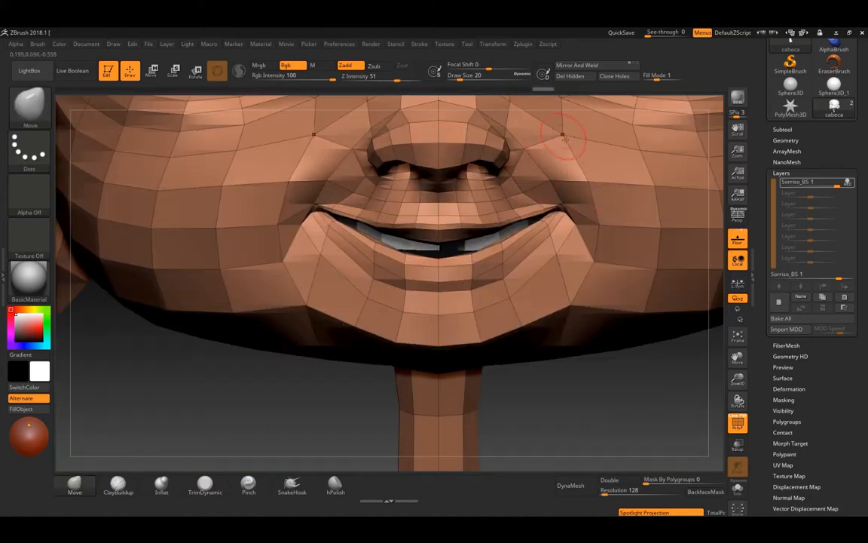
Step: Nudge the upper cheek beside the nose upward and check the smile's profile from the side
{"action": "key", "text": "f"}
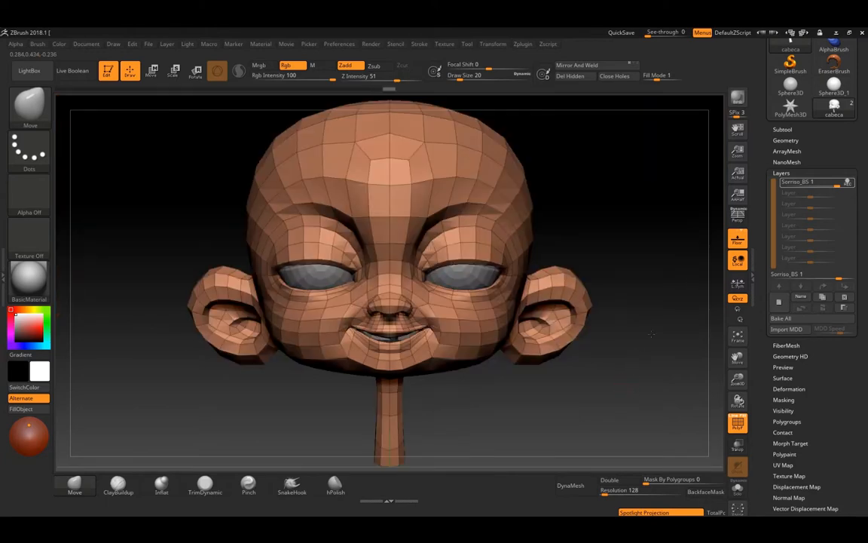
{"action": "right_click_drag", "start_coordinate": [651, 334], "coordinate": [651, 402], "text": "ctrl"}
{"action": "left_click_drag", "start_coordinate": [470, 277], "coordinate": [472, 273]}
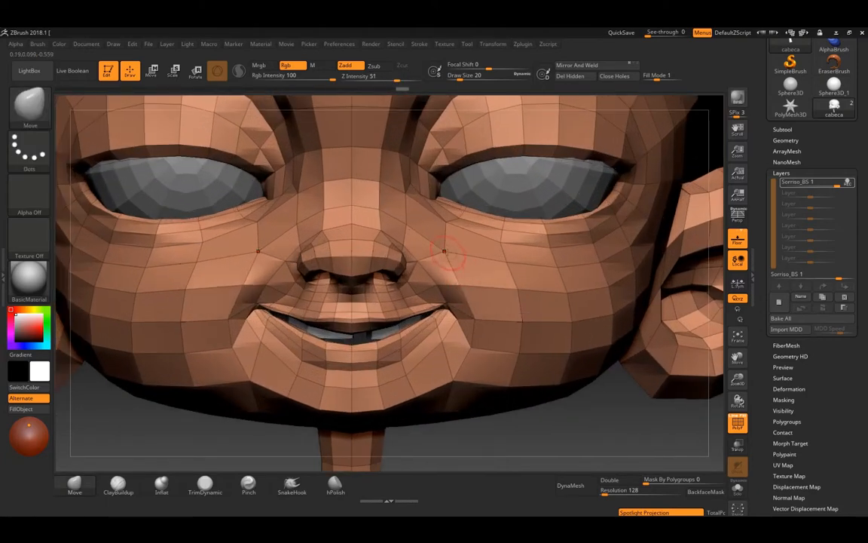
{"action": "left_click_drag", "start_coordinate": [559, 437], "coordinate": [494, 419]}
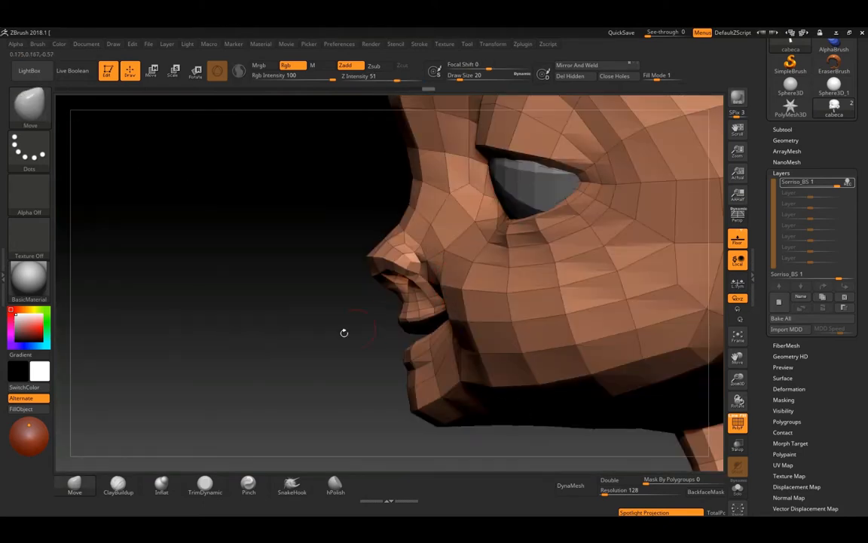
{"action": "left_click_drag", "start_coordinate": [344, 332], "coordinate": [413, 337]}
Step: Puff out the cheeks with the Inflat brush at draw size 167
{"action": "left_click", "coordinate": [161, 482]}
{"action": "key", "text": "space"}
{"action": "left_click", "coordinate": [473, 265]}
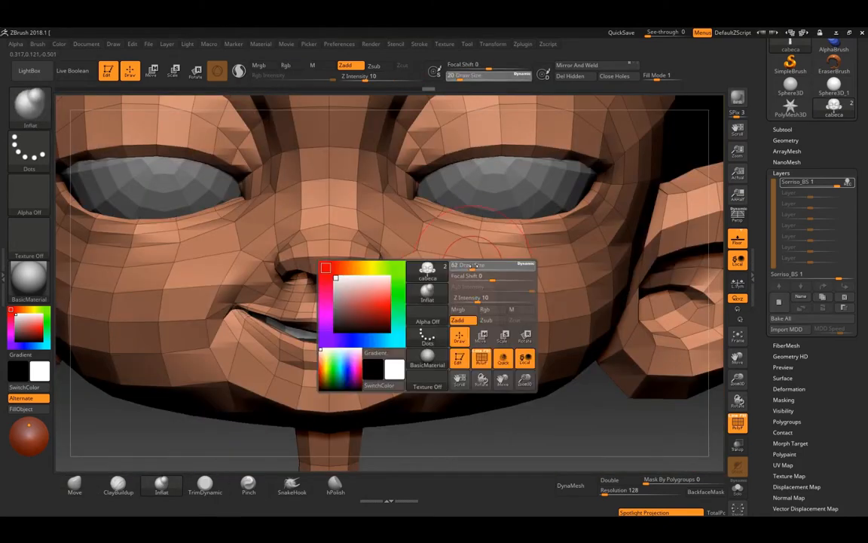
{"action": "left_click_drag", "start_coordinate": [473, 266], "coordinate": [486, 265]}
{"action": "mouse_move", "coordinate": [503, 305]}
{"action": "left_mouse_down"}
{"action": "mouse_move", "coordinate": [519, 313]}
{"action": "mouse_move", "coordinate": [536, 301]}
{"action": "left_mouse_up"}
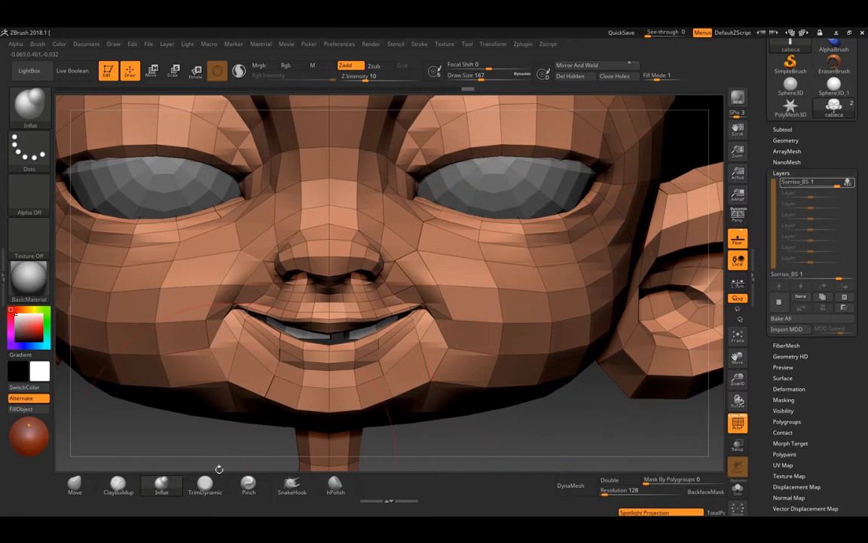
Step: Raise the cheeks with a large Move brush, and push the lower eyelids up with the draw size at 51
{"action": "left_click", "coordinate": [83, 485]}
{"action": "key", "text": "space"}
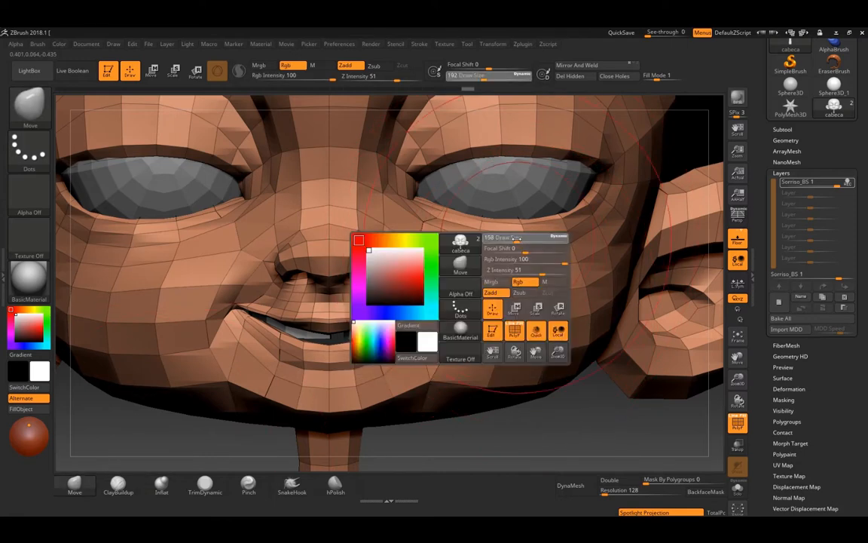
{"action": "mouse_move", "coordinate": [512, 240]}
{"action": "left_mouse_down"}
{"action": "mouse_move", "coordinate": [515, 225]}
{"action": "mouse_move", "coordinate": [549, 216]}
{"action": "left_mouse_up"}
{"action": "key", "text": "space"}
{"action": "mouse_move", "coordinate": [481, 225]}
{"action": "left_mouse_down"}
{"action": "mouse_move", "coordinate": [473, 214]}
{"action": "mouse_move", "coordinate": [435, 211]}
{"action": "left_mouse_up"}
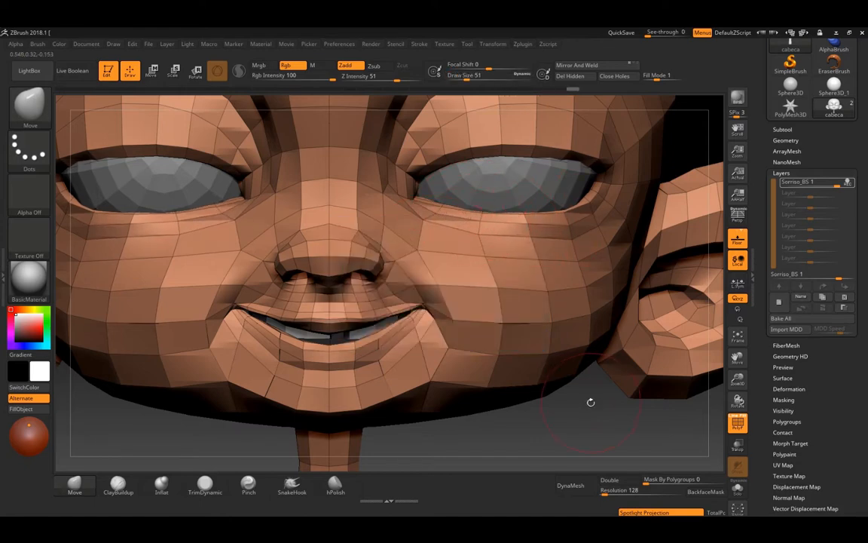
Step: Adjust the outer part of the lower eyelids in three-quarter view with the Move brush
{"action": "left_click_drag", "start_coordinate": [587, 401], "coordinate": [596, 346]}
{"action": "left_click_drag", "start_coordinate": [538, 227], "coordinate": [533, 220]}
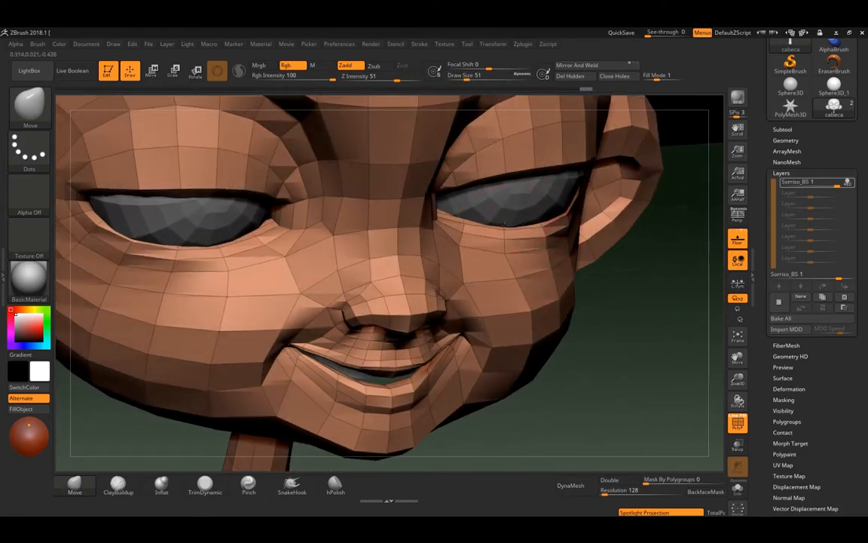
{"action": "left_click_drag", "start_coordinate": [644, 387], "coordinate": [601, 354], "text": "shift"}
Step: Set the Move brush's draw size to 120 and reshape the fullness of the cheeks in front view
{"action": "key", "text": "space"}
{"action": "left_click_drag", "start_coordinate": [546, 252], "coordinate": [596, 374]}
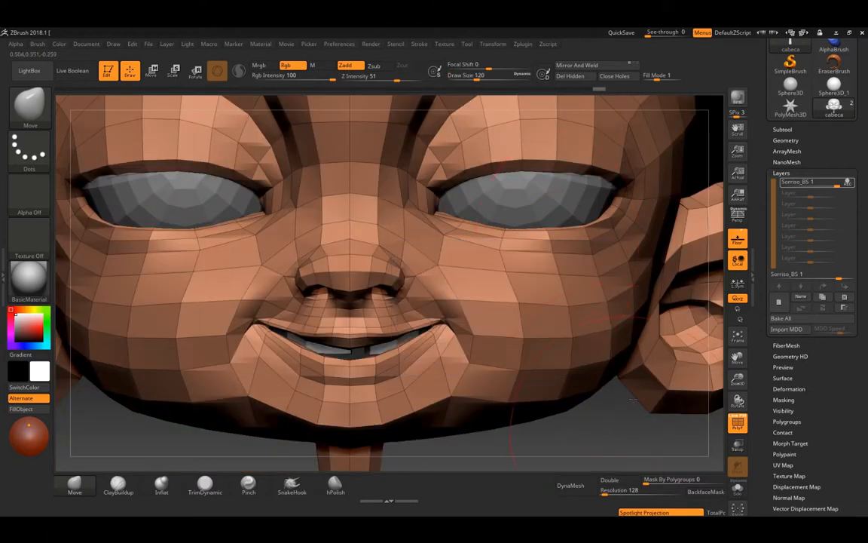
{"action": "right_click_drag", "start_coordinate": [565, 411], "coordinate": [520, 297], "text": "ctrl"}
{"action": "left_click_drag", "start_coordinate": [520, 300], "coordinate": [527, 296]}
{"action": "mouse_move", "coordinate": [527, 295]}
{"action": "right_mouse_down", "text": "alt"}
{"action": "mouse_move", "coordinate": [520, 278]}
{"action": "mouse_move", "coordinate": [426, 252]}
{"action": "right_mouse_up", "text": "alt"}
{"action": "right_click_drag", "start_coordinate": [426, 252], "coordinate": [523, 268], "text": "ctrl"}
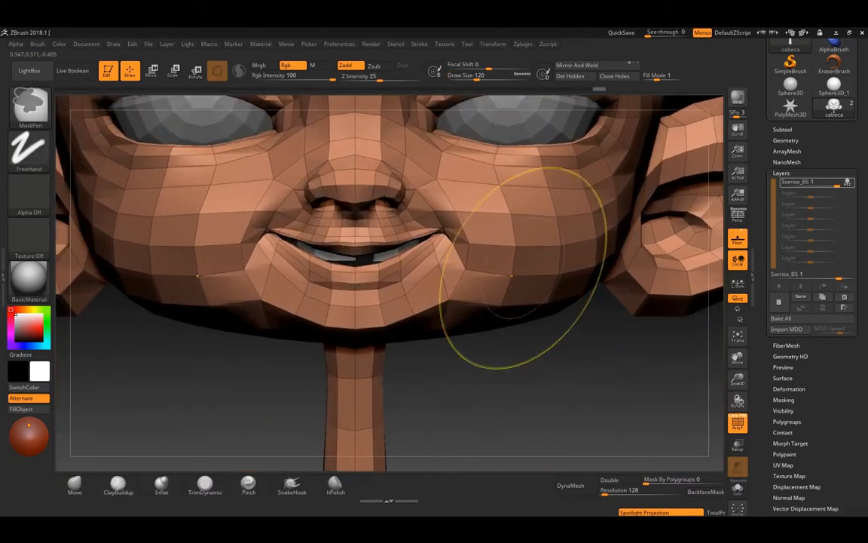
Step: Pull the mouth corners further outward in front view with the draw size at 68
{"action": "key", "text": "space"}
{"action": "mouse_move", "coordinate": [509, 266]}
{"action": "left_mouse_down"}
{"action": "mouse_move", "coordinate": [445, 246]}
{"action": "mouse_move", "coordinate": [460, 225]}
{"action": "left_mouse_up"}
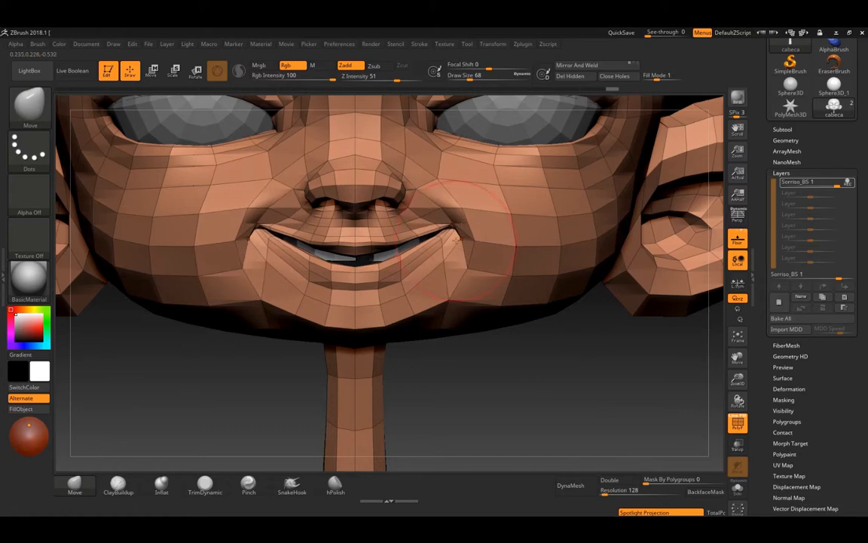
{"action": "left_click_drag", "start_coordinate": [468, 267], "coordinate": [473, 264]}
Step: Refine the creases around the mouth corners with the Move brush at draw size 29, and inspect them from below
{"action": "key", "text": "space"}
{"action": "left_click_drag", "start_coordinate": [486, 259], "coordinate": [474, 245]}
{"action": "key", "text": "space"}
{"action": "left_click", "coordinate": [472, 236]}
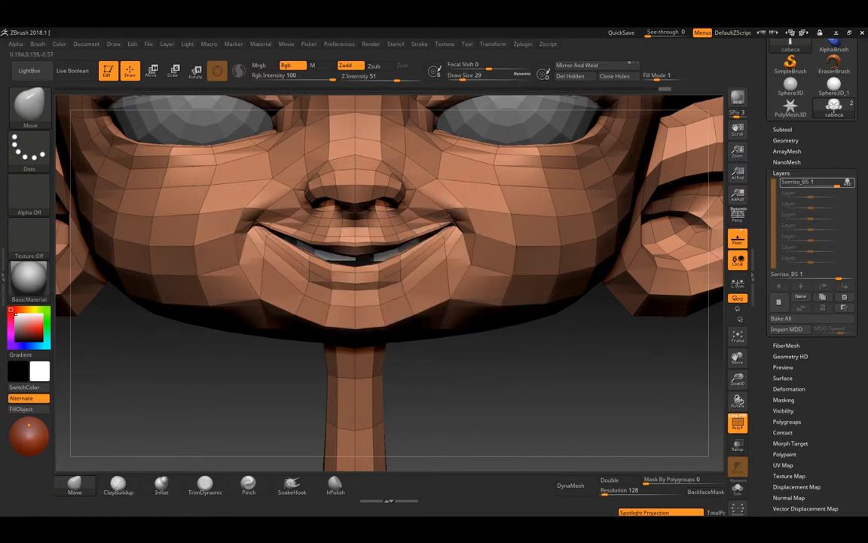
{"action": "left_click_drag", "start_coordinate": [531, 383], "coordinate": [410, 194]}
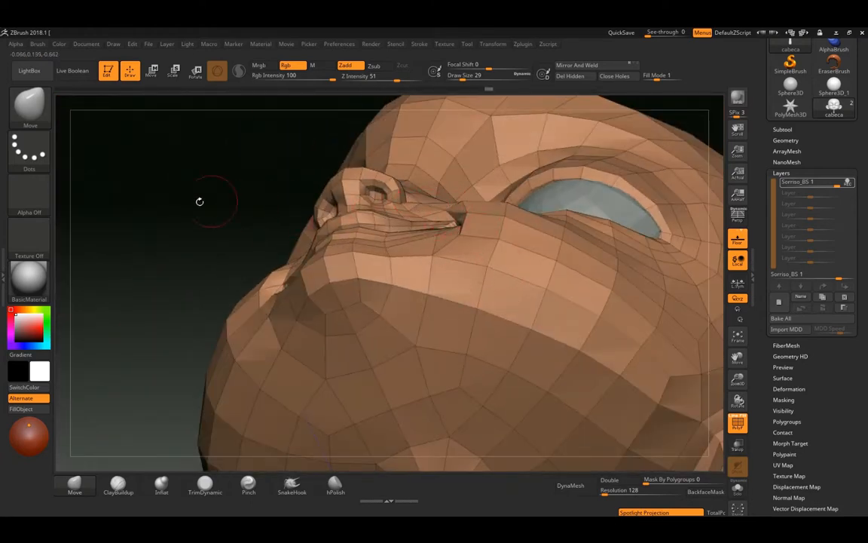
Step: Examine the shape of the smile and cheeks from below, from the front and in profile
{"action": "left_click_drag", "start_coordinate": [200, 201], "coordinate": [437, 192]}
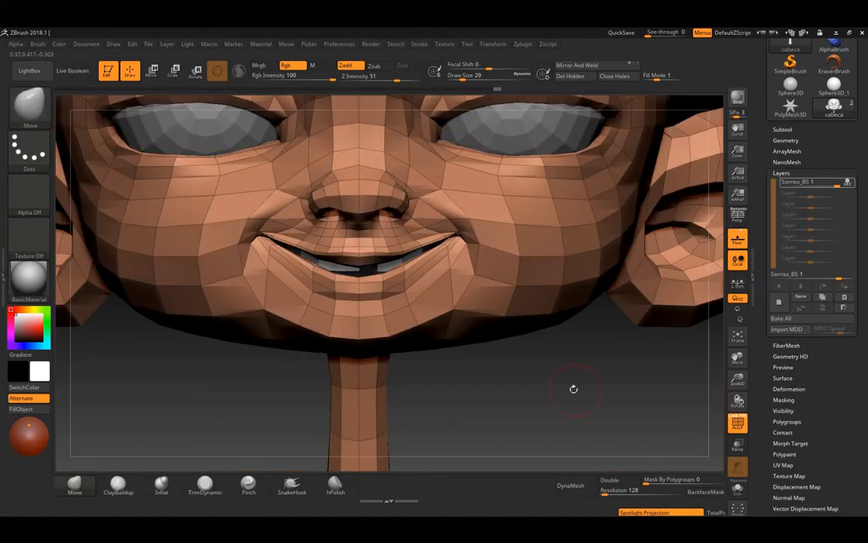
{"action": "left_click_drag", "start_coordinate": [573, 389], "coordinate": [410, 195]}
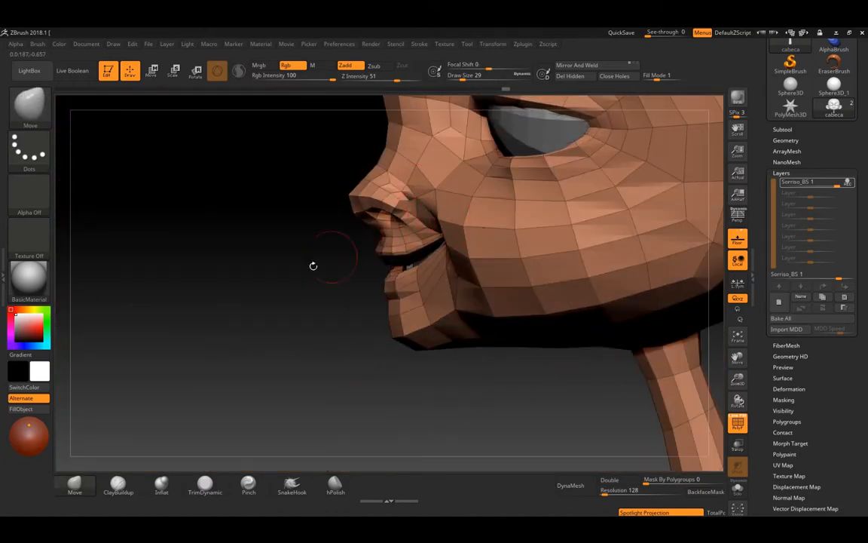
{"action": "left_click_drag", "start_coordinate": [314, 266], "coordinate": [363, 248]}
{"action": "left_click_drag", "start_coordinate": [240, 296], "coordinate": [492, 211]}
{"action": "right_click_drag", "start_coordinate": [563, 347], "coordinate": [582, 230], "text": "ctrl"}
{"action": "right_click_drag", "start_coordinate": [668, 223], "coordinate": [662, 307], "text": "alt"}
{"action": "right_click_drag", "start_coordinate": [630, 225], "coordinate": [587, 217], "text": "alt"}
{"action": "right_click_drag", "start_coordinate": [587, 217], "coordinate": [546, 300], "text": "ctrl"}
{"action": "key", "text": "shift"}
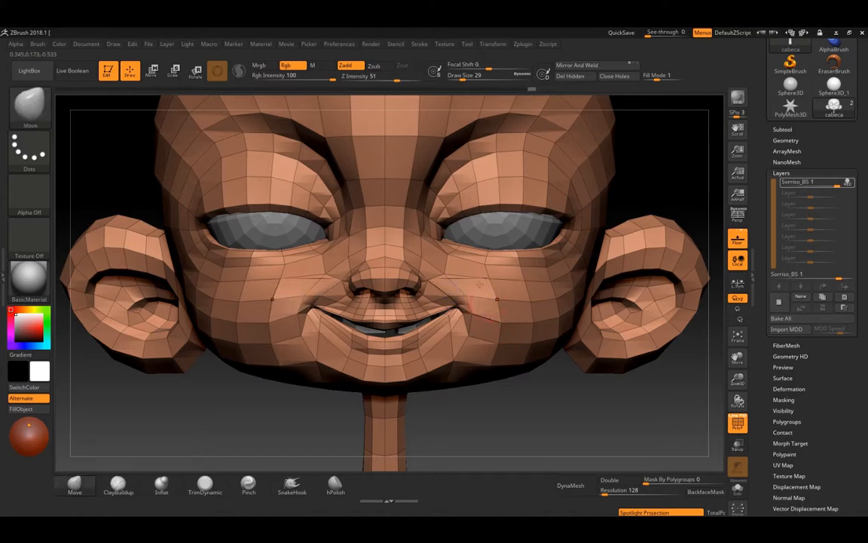
{"action": "mouse_move", "coordinate": [654, 172]}
{"action": "right_mouse_down"}
{"action": "mouse_move", "coordinate": [699, 178]}
{"action": "mouse_move", "coordinate": [630, 224]}
{"action": "right_mouse_up"}
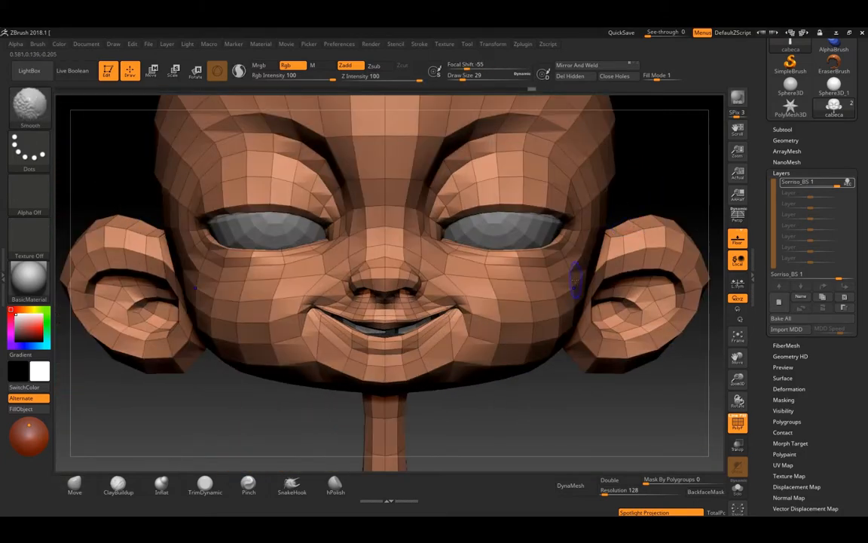
Step: Hide the polyframe wires on the head and check the whole smiling face from the front
{"action": "key", "text": "shift+f"}
{"action": "right_click_drag", "start_coordinate": [559, 359], "coordinate": [605, 280], "text": "alt"}
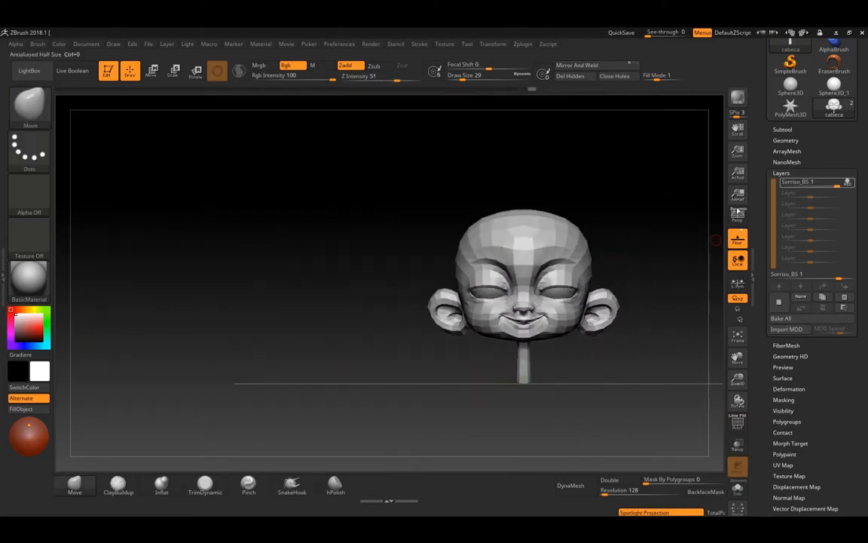
{"action": "mouse_move", "coordinate": [581, 184]}
{"action": "right_mouse_down", "text": "ctrl"}
{"action": "mouse_move", "coordinate": [626, 248]}
{"action": "mouse_move", "coordinate": [635, 216]}
{"action": "right_mouse_up", "text": "ctrl"}
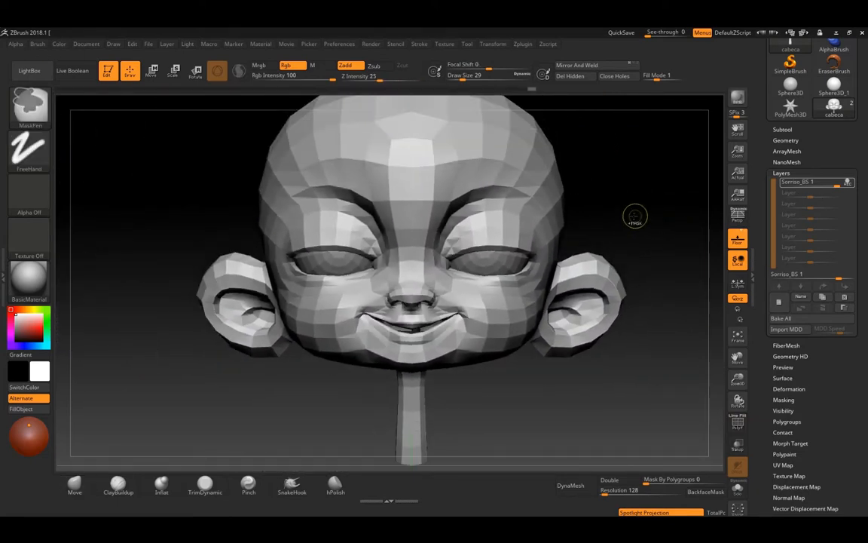
{"action": "right_click_drag", "start_coordinate": [661, 247], "coordinate": [669, 282], "text": "alt"}
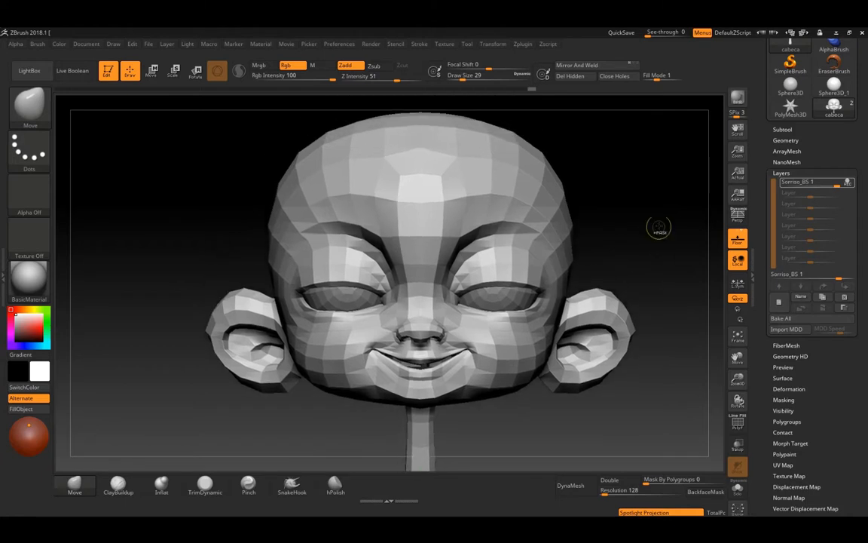
{"action": "mouse_move", "coordinate": [659, 227]}
{"action": "right_mouse_down", "text": "ctrl"}
{"action": "mouse_move", "coordinate": [659, 260]}
{"action": "mouse_move", "coordinate": [655, 243]}
{"action": "right_mouse_up", "text": "ctrl"}
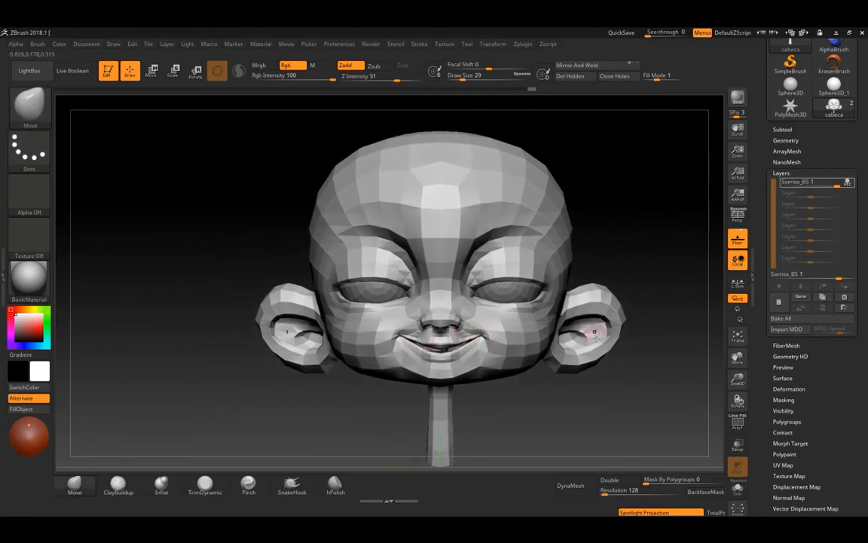
{"action": "mouse_move", "coordinate": [572, 420]}
{"action": "right_mouse_down", "text": "alt"}
{"action": "mouse_move", "coordinate": [606, 375]}
{"action": "mouse_move", "coordinate": [608, 419]}
{"action": "right_mouse_up", "text": "alt"}
Step: Set the Move brush's draw size to 56 and reshape the upper lip and mouth corners in front view
{"action": "key", "text": "space"}
{"action": "left_click_drag", "start_coordinate": [546, 301], "coordinate": [556, 301]}
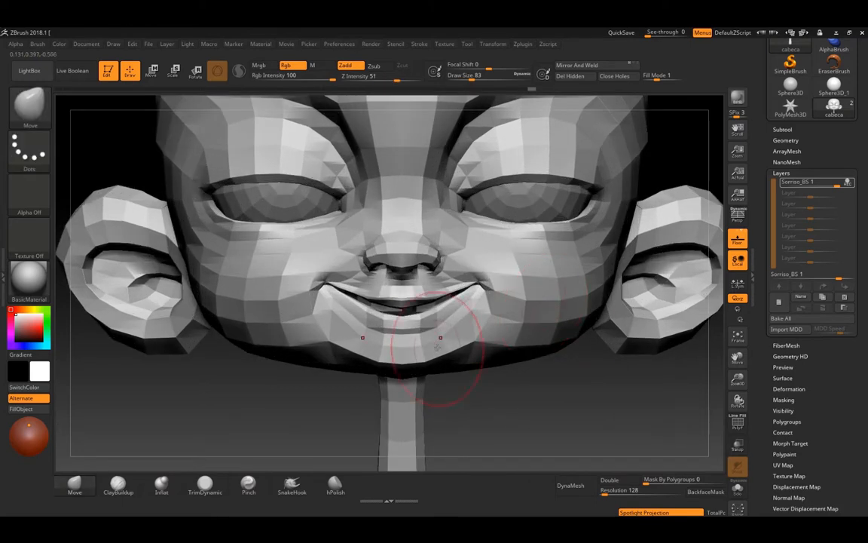
{"action": "key", "text": "space"}
{"action": "key", "text": "space"}
{"action": "left_click_drag", "start_coordinate": [410, 301], "coordinate": [388, 295]}
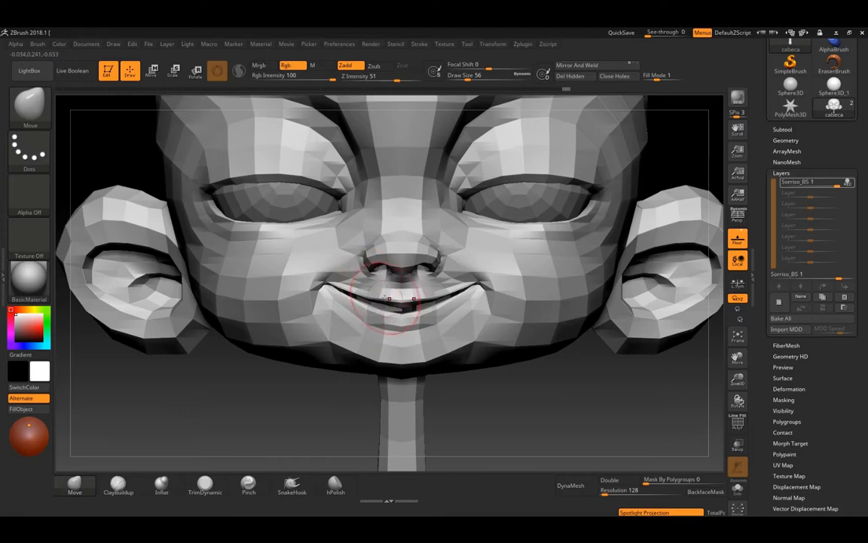
{"action": "mouse_move", "coordinate": [336, 287]}
{"action": "left_mouse_down"}
{"action": "mouse_move", "coordinate": [346, 261]}
{"action": "mouse_move", "coordinate": [303, 246]}
{"action": "left_mouse_up"}
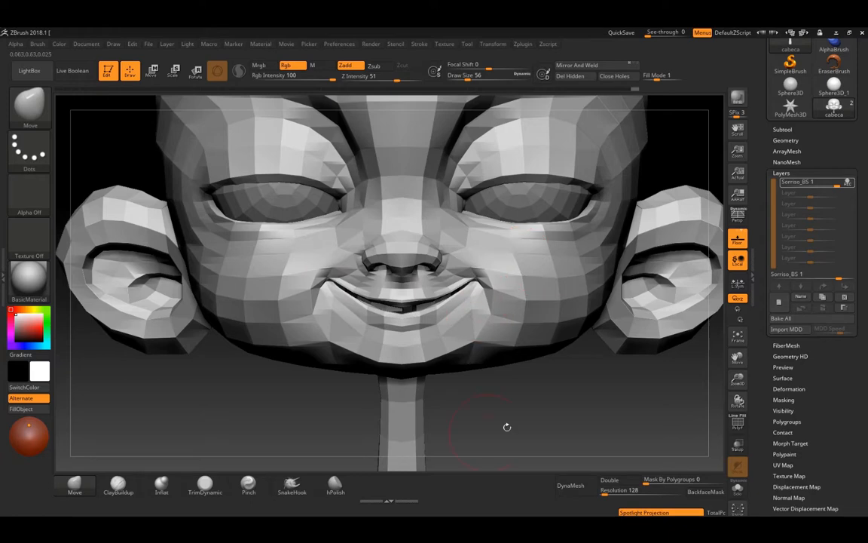
Step: Set the Move brush's draw size to 39 and refine the line between the lips in three-quarter view
{"action": "left_click_drag", "start_coordinate": [510, 413], "coordinate": [473, 407]}
{"action": "left_click_drag", "start_coordinate": [599, 417], "coordinate": [475, 377]}
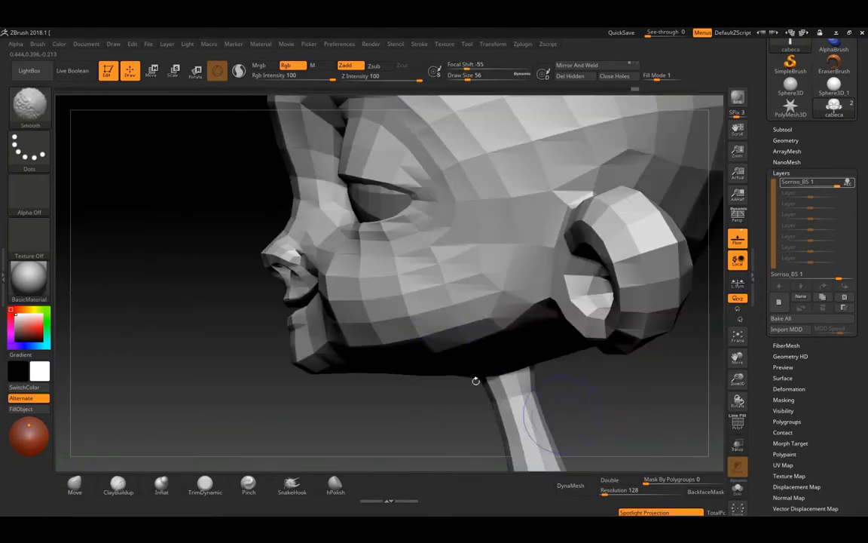
{"action": "left_click_drag", "start_coordinate": [228, 376], "coordinate": [320, 376]}
{"action": "key", "text": "space"}
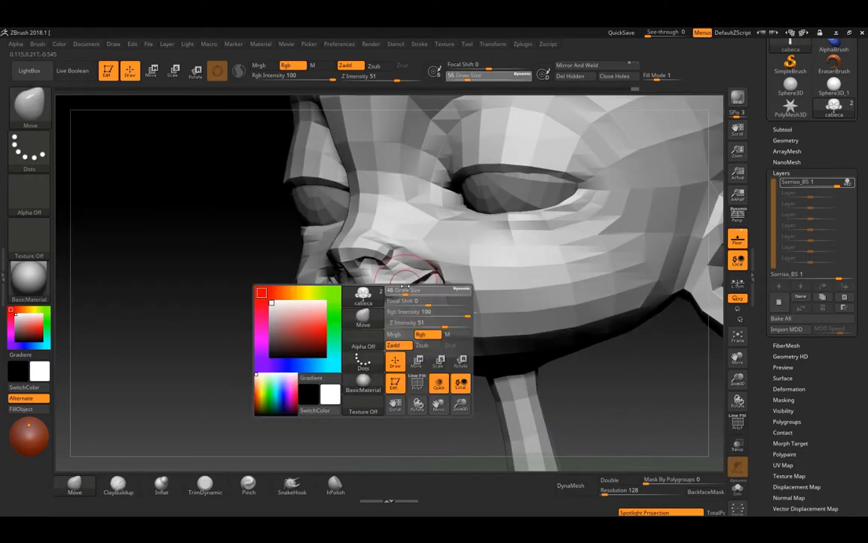
{"action": "mouse_move", "coordinate": [416, 291]}
{"action": "left_mouse_down"}
{"action": "mouse_move", "coordinate": [373, 262]}
{"action": "mouse_move", "coordinate": [377, 270]}
{"action": "left_mouse_up"}
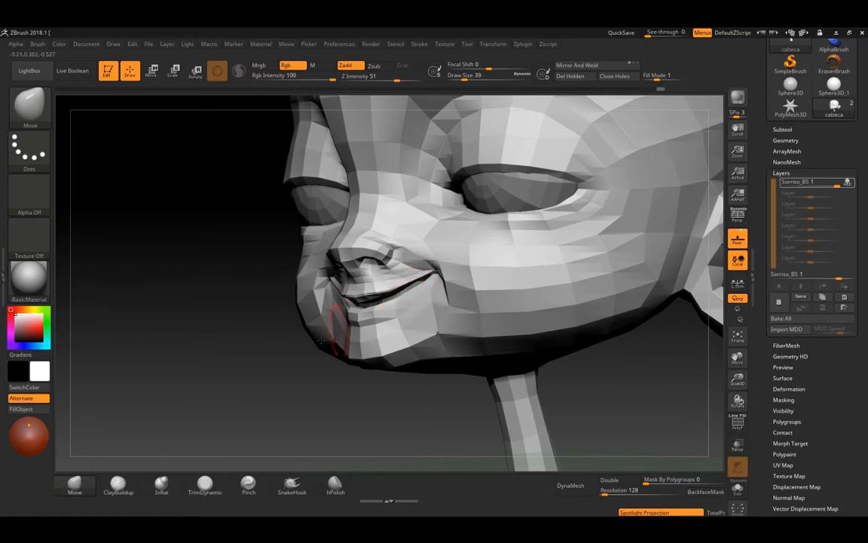
{"action": "left_click_drag", "start_coordinate": [301, 369], "coordinate": [403, 292], "text": "shift"}
Step: Check the smiling head from the front and store its current shape as a morph target
{"action": "right_click_drag", "start_coordinate": [641, 389], "coordinate": [570, 321], "text": "alt"}
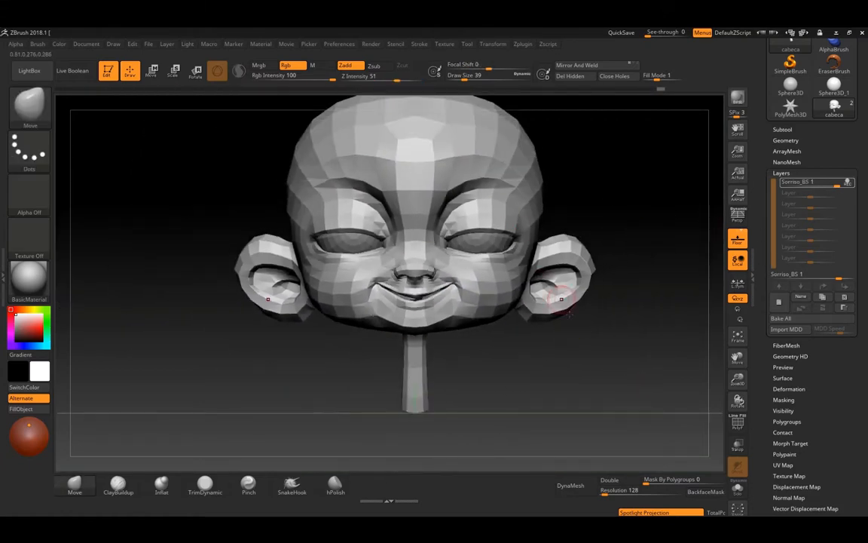
{"action": "left_click_drag", "start_coordinate": [569, 341], "coordinate": [557, 349]}
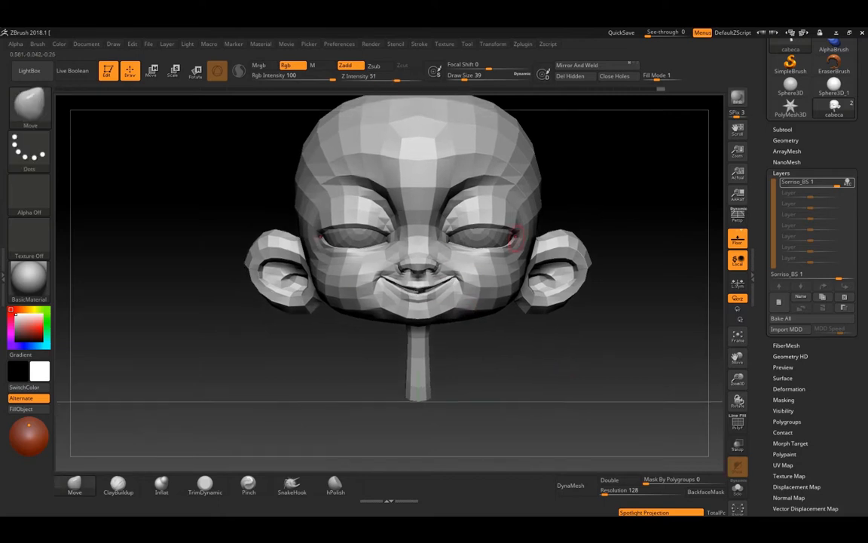
{"action": "right_click_drag", "start_coordinate": [604, 335], "coordinate": [616, 324], "text": "alt"}
{"action": "right_click_drag", "start_coordinate": [560, 333], "coordinate": [488, 317], "text": "alt"}
{"action": "left_click_drag", "start_coordinate": [815, 375], "coordinate": [823, 332]}
{"action": "left_click", "coordinate": [794, 350]}
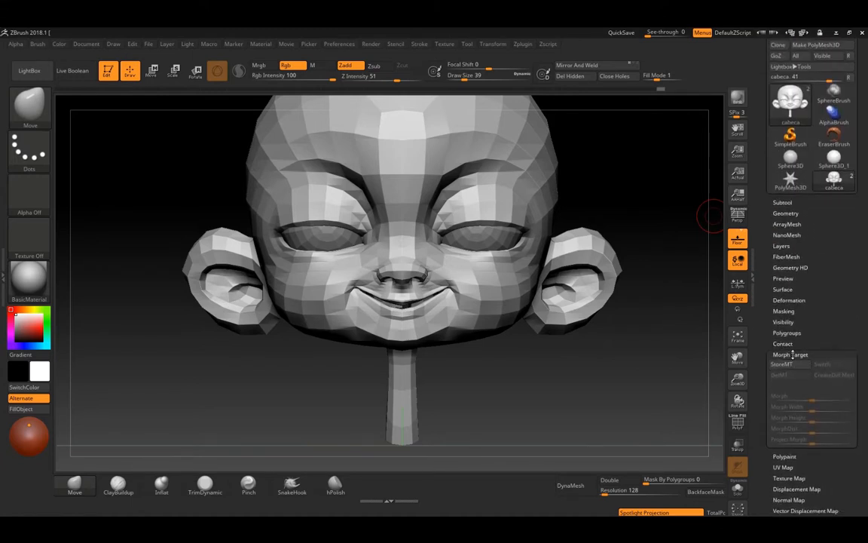
{"action": "left_click", "coordinate": [790, 365]}
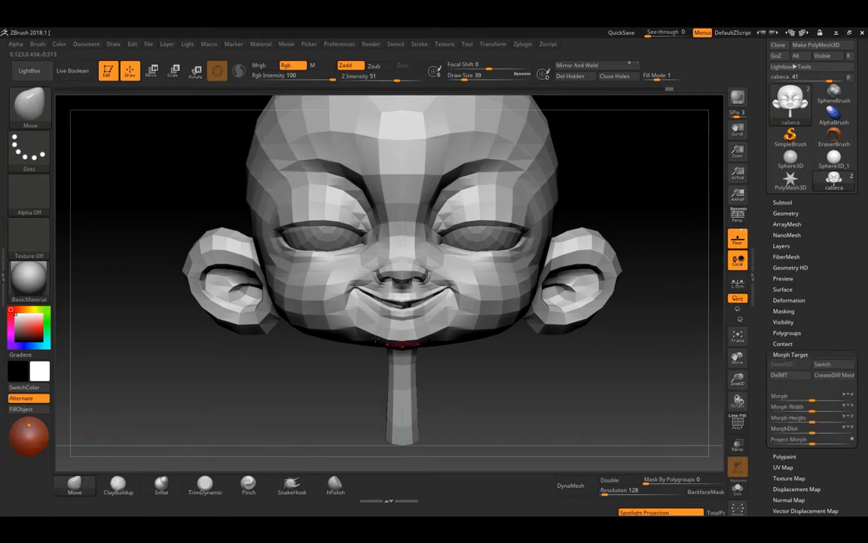
Step: Stop recording on the Sorriso_BS layer and compare the face at layer intensities 0 and 1
{"action": "right_click_drag", "start_coordinate": [589, 200], "coordinate": [574, 210], "text": "alt"}
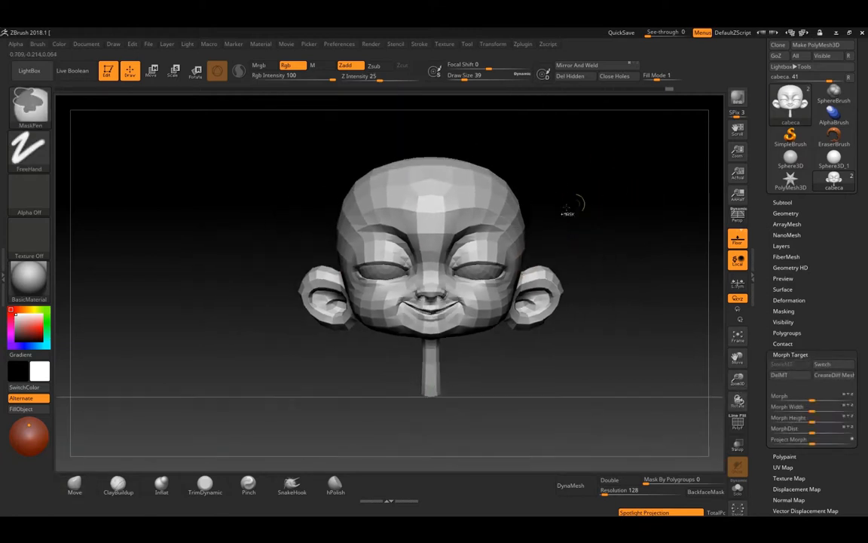
{"action": "mouse_move", "coordinate": [653, 256]}
{"action": "right_mouse_down", "text": "alt"}
{"action": "mouse_move", "coordinate": [650, 240]}
{"action": "mouse_move", "coordinate": [611, 226]}
{"action": "right_mouse_up", "text": "alt"}
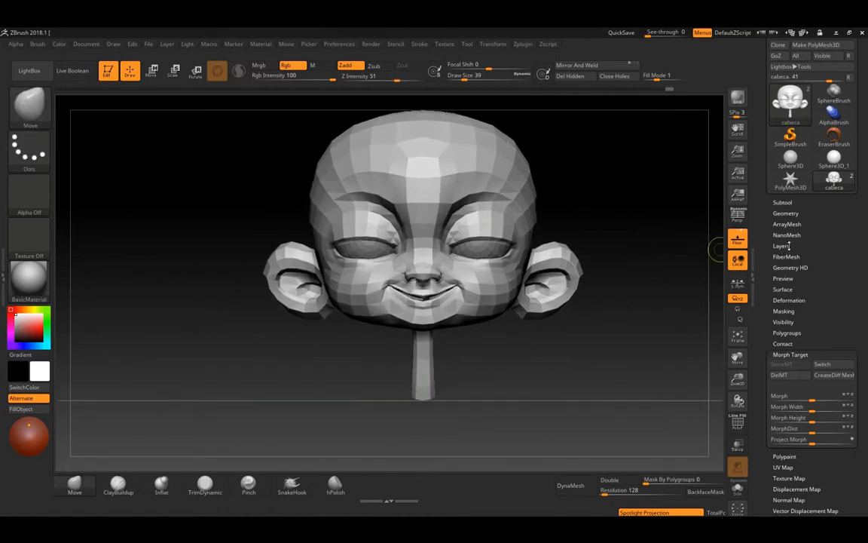
{"action": "left_click", "coordinate": [784, 246]}
{"action": "left_click", "coordinate": [812, 260]}
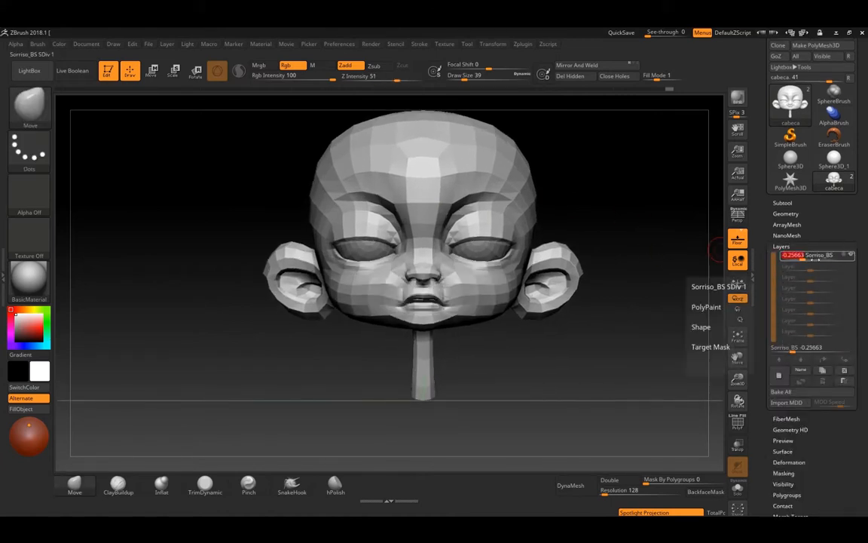
{"action": "type", "text": "0"}
{"action": "key", "text": "Return"}
{"action": "left_click", "coordinate": [738, 259]}
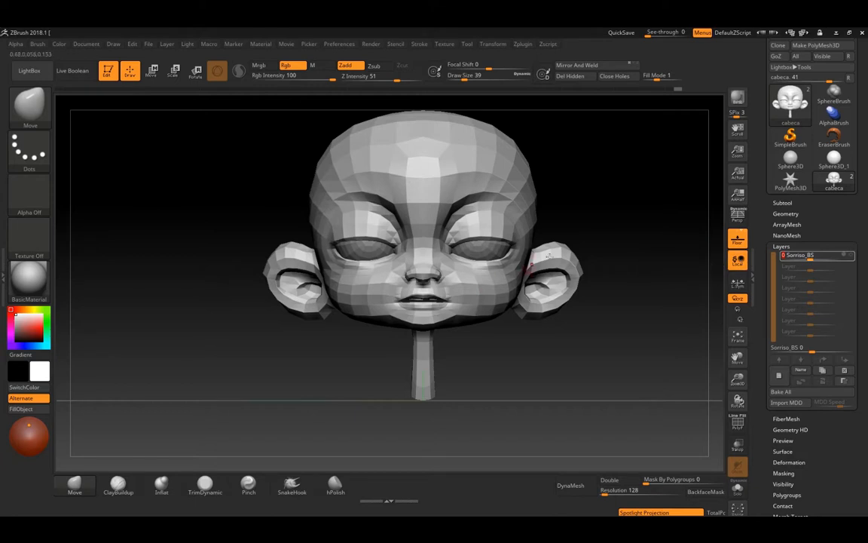
{"action": "left_click_drag", "start_coordinate": [811, 256], "coordinate": [847, 256]}
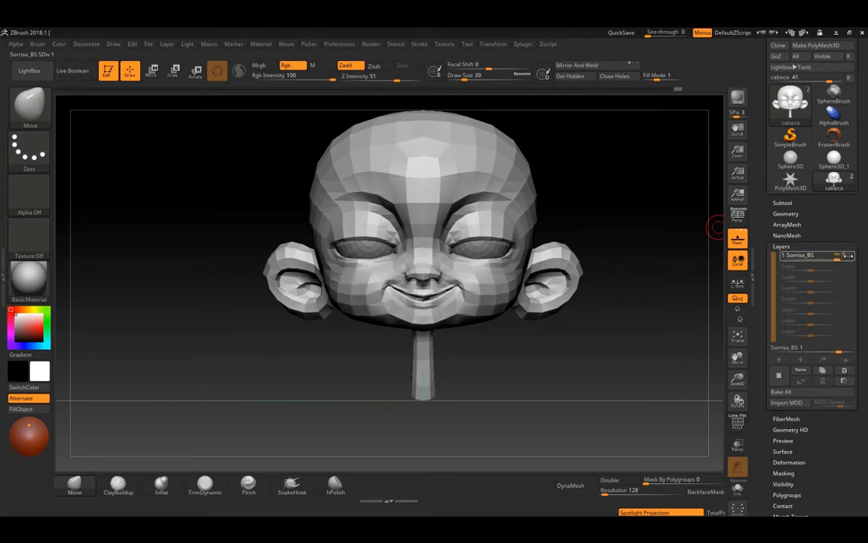
{"action": "right_click_drag", "start_coordinate": [638, 210], "coordinate": [661, 227], "text": "ctrl"}
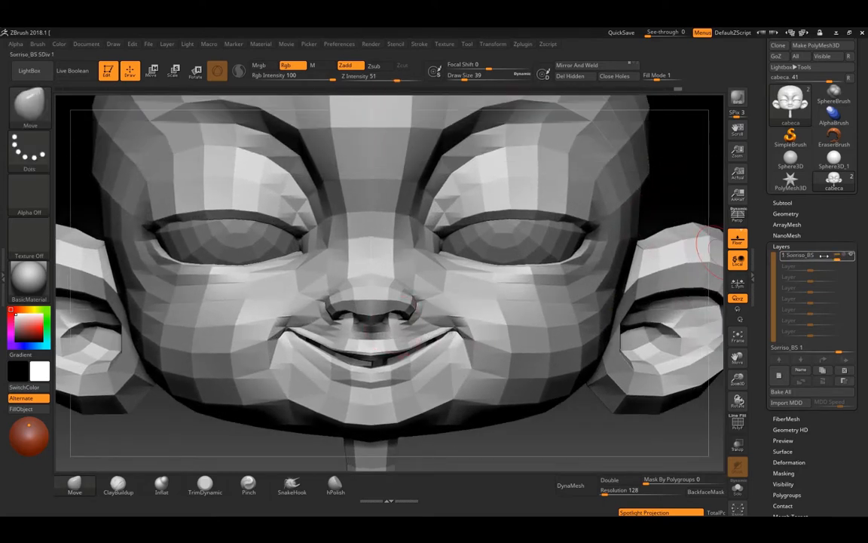
{"action": "left_click_drag", "start_coordinate": [845, 256], "coordinate": [864, 255]}
Step: Record on Sorriso_BS again, adjust the folds beside the nostrils with the Move brush at draw size 54, and stop recording
{"action": "mouse_move", "coordinate": [845, 256]}
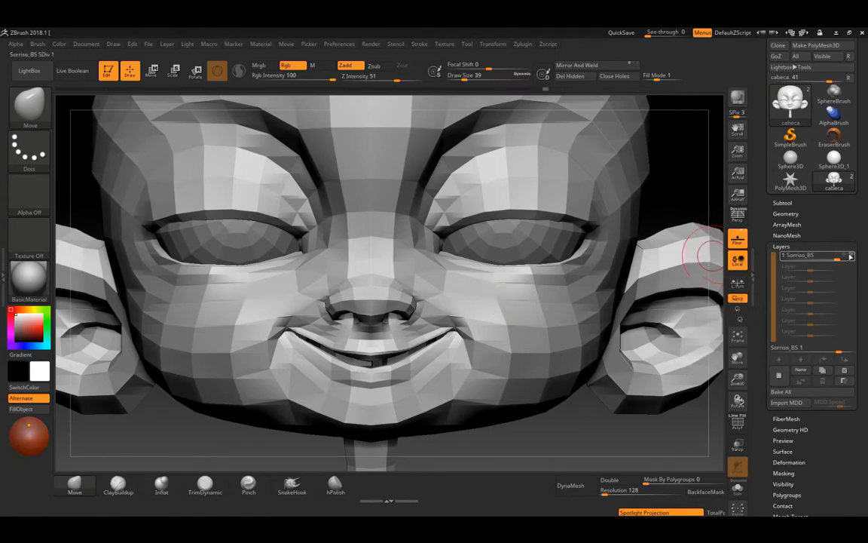
{"action": "key", "text": "space"}
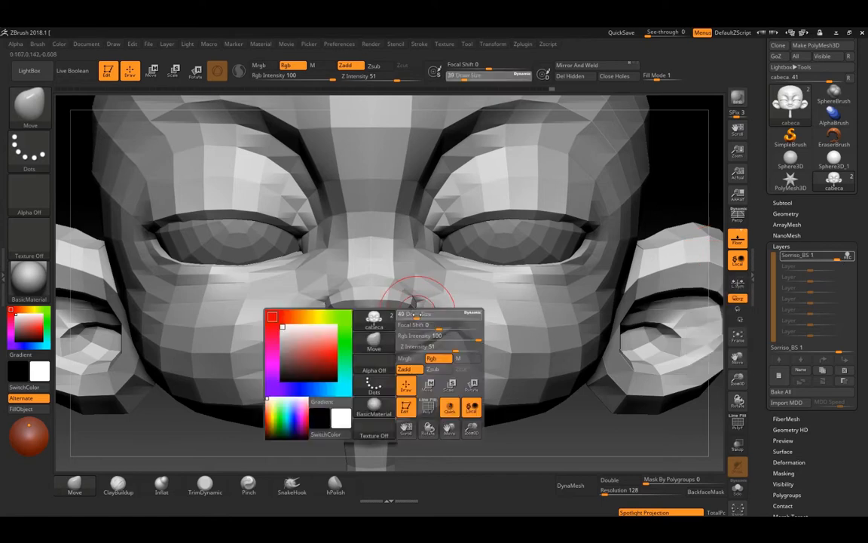
{"action": "key", "text": "space"}
{"action": "left_click_drag", "start_coordinate": [420, 312], "coordinate": [418, 312]}
{"action": "left_click_drag", "start_coordinate": [331, 311], "coordinate": [334, 303]}
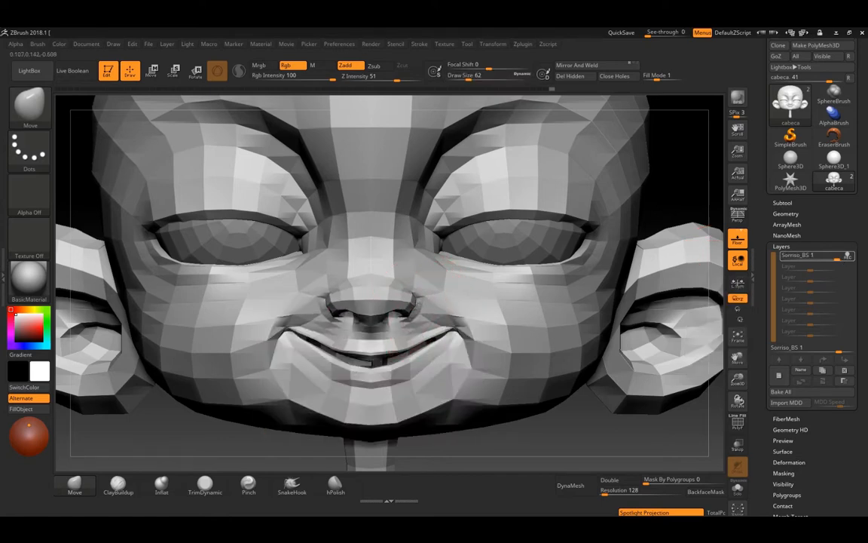
{"action": "key", "text": "space"}
{"action": "left_click_drag", "start_coordinate": [419, 307], "coordinate": [416, 308]}
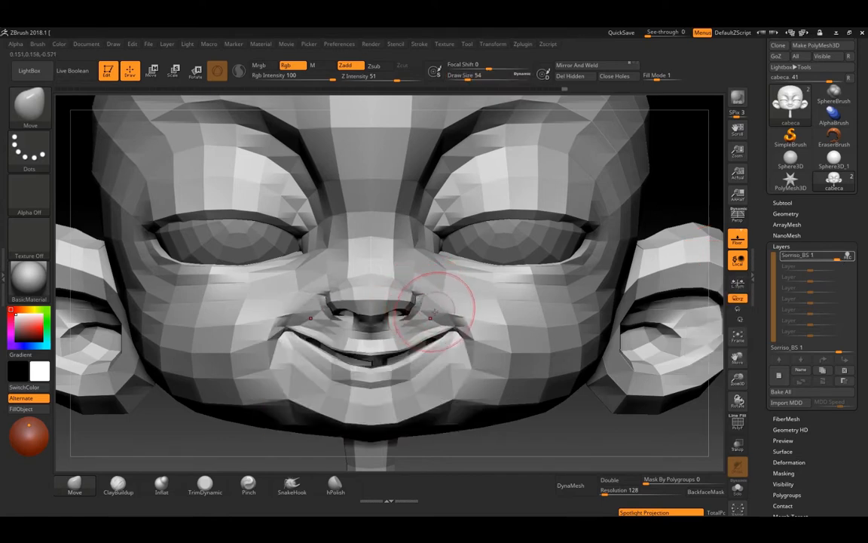
{"action": "left_click_drag", "start_coordinate": [834, 255], "coordinate": [860, 256]}
Step: Store the revised smile as the head's morph target
{"action": "scroll", "coordinate": [862, 261], "scroll_direction": "down", "scroll_amount": 5}
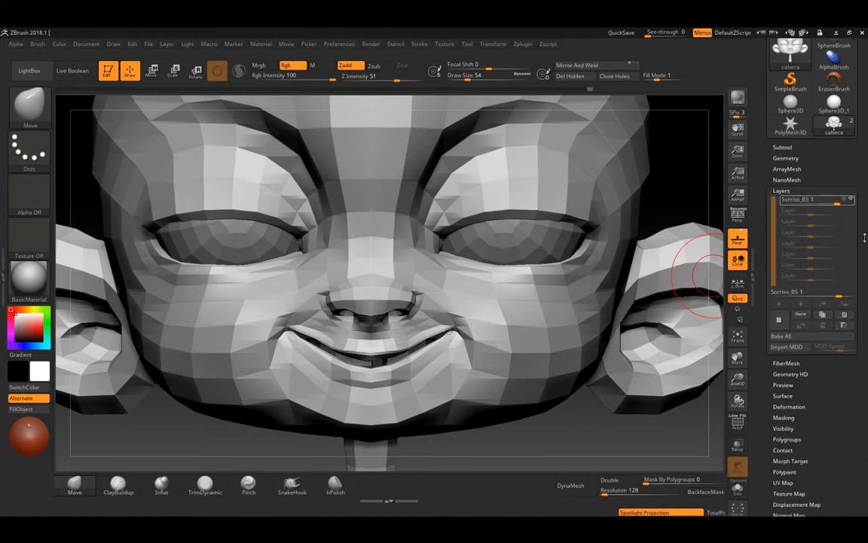
{"action": "left_click", "coordinate": [802, 261]}
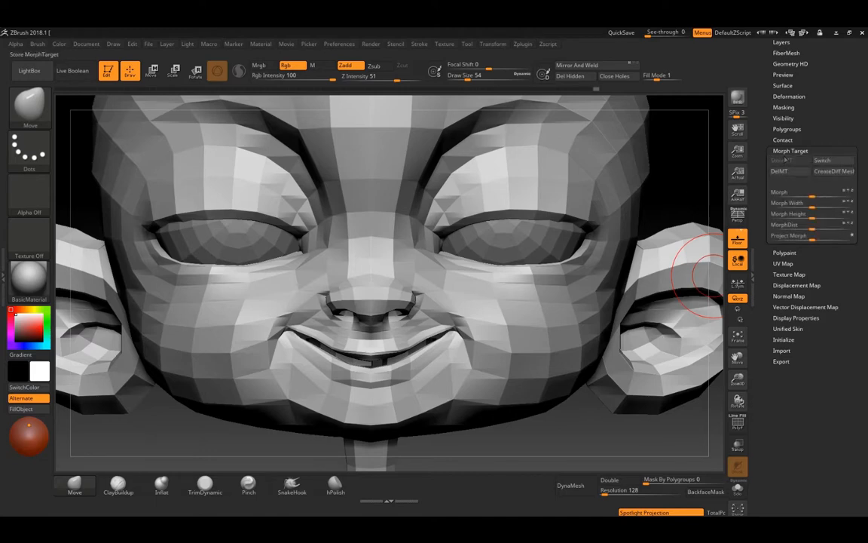
{"action": "left_click_drag", "start_coordinate": [844, 71], "coordinate": [845, 168]}
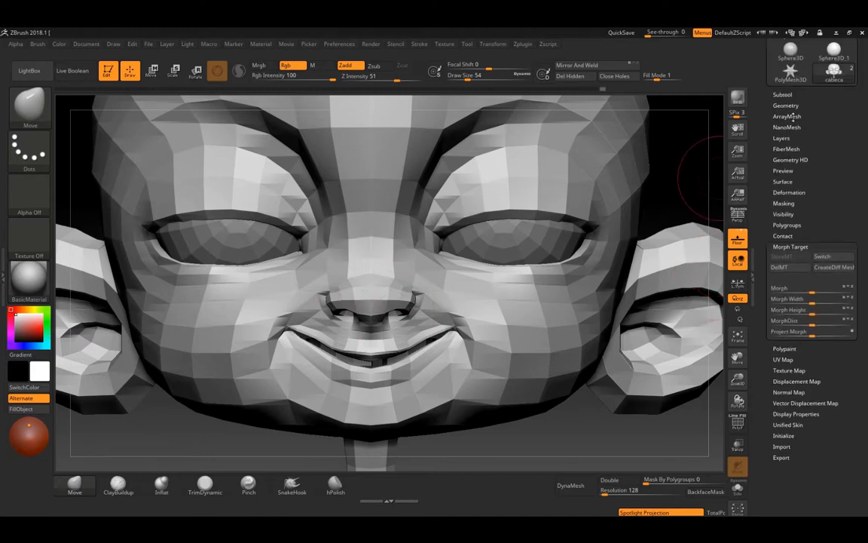
Step: Add a new layer and name it Sorriso_Esq_BS
{"action": "left_click", "coordinate": [782, 138]}
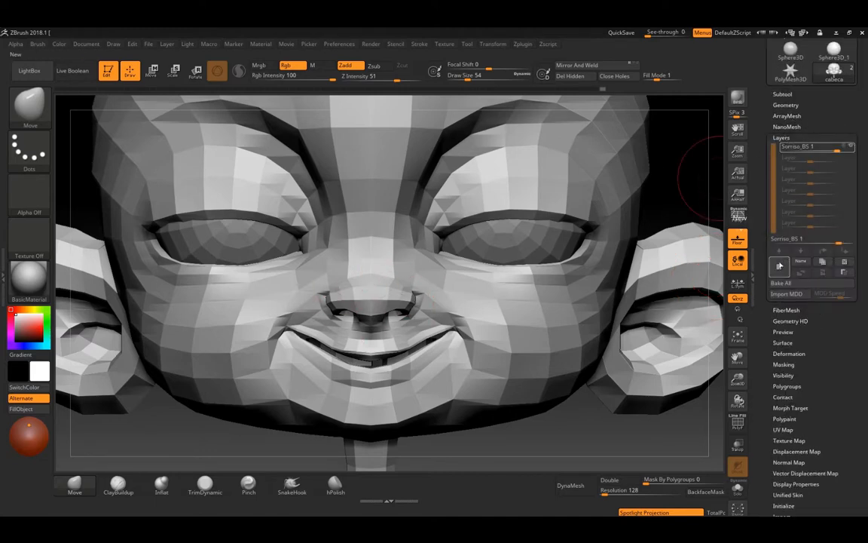
{"action": "left_click", "coordinate": [779, 265]}
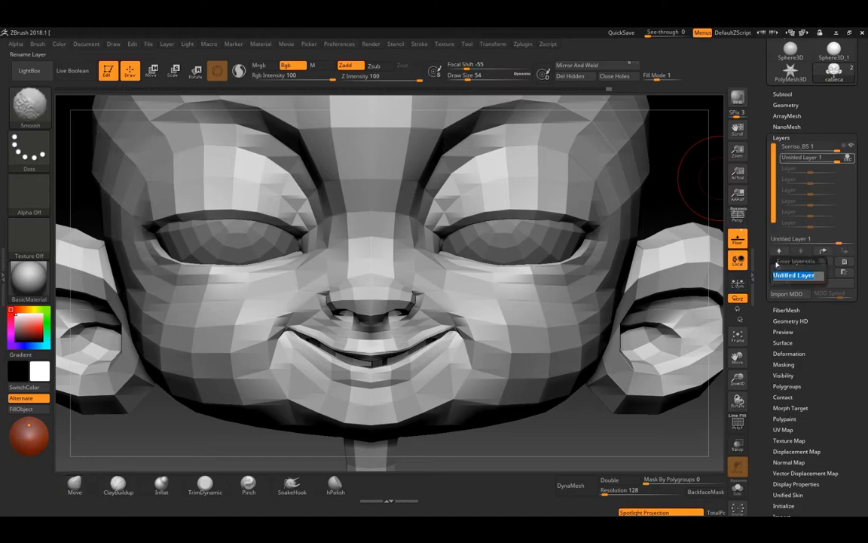
{"action": "type", "text": "Sorri"}
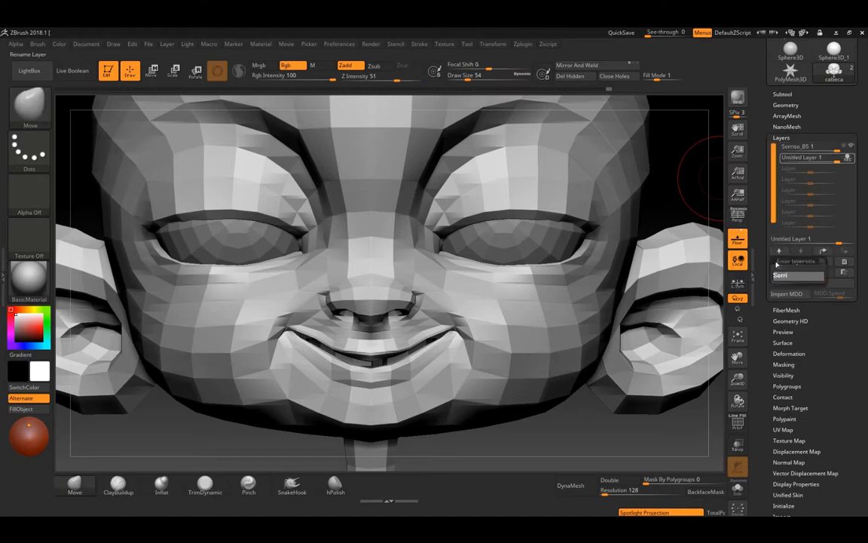
{"action": "type", "text": "so_"}
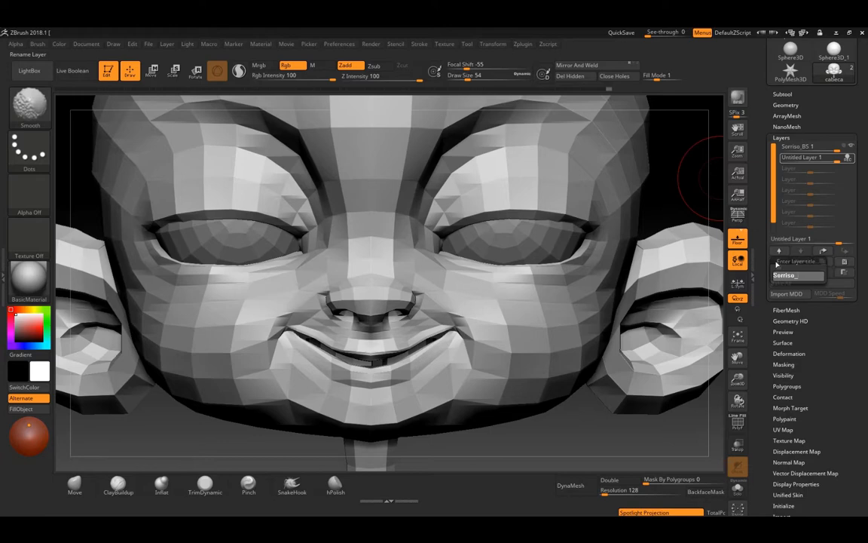
{"action": "type", "text": "ES"}
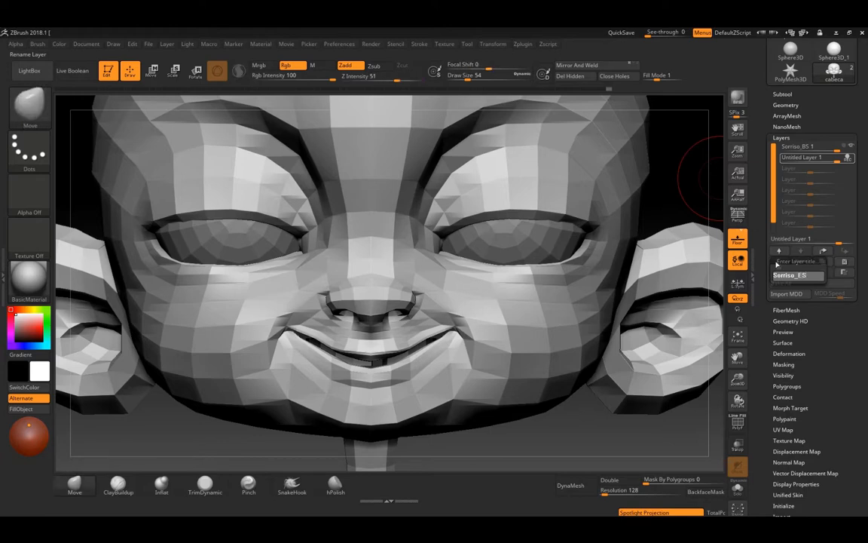
{"action": "type", "text": "q_B"}
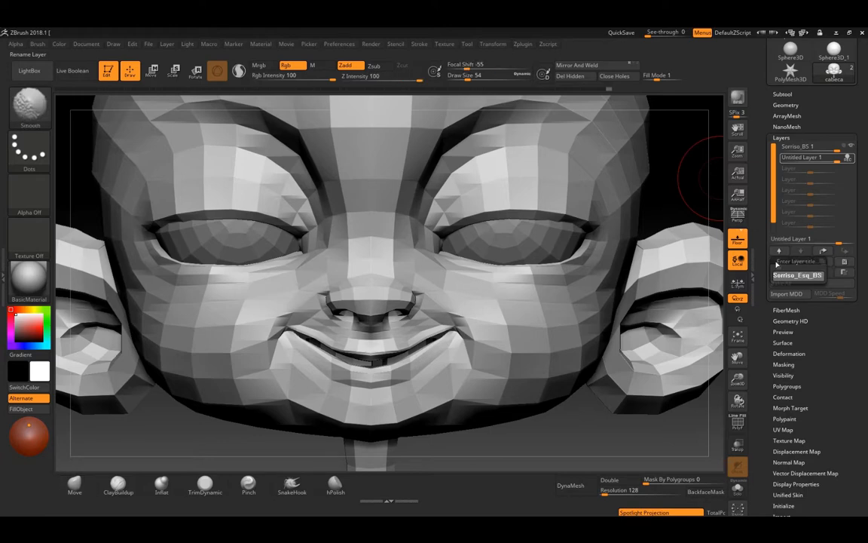
{"action": "key", "text": "Return"}
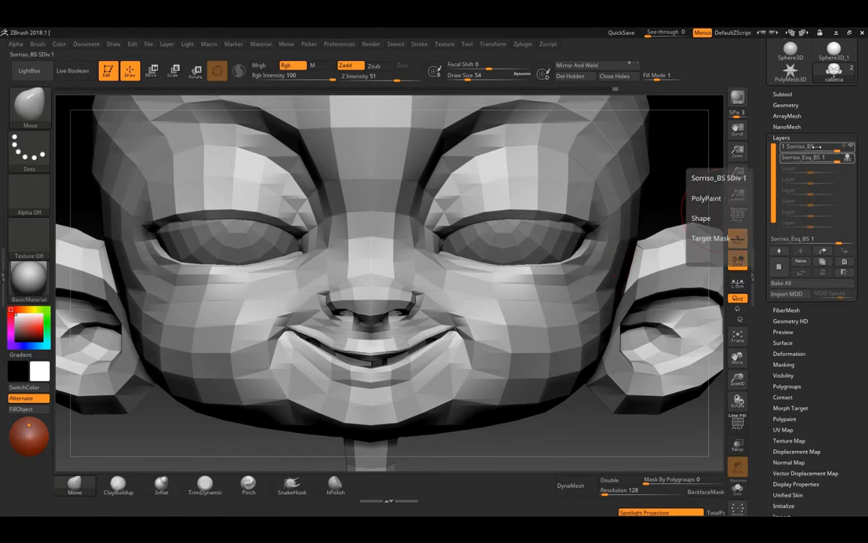
Step: Set the Sorriso_BS layer's intensity to 0 and turn on recording for Sorriso_Esq_BS
{"action": "left_click", "coordinate": [814, 149]}
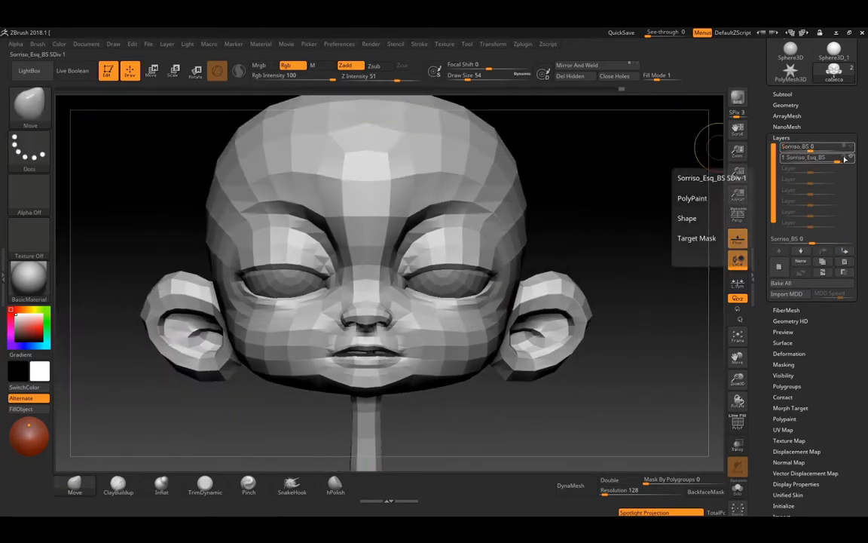
{"action": "right_click_drag", "start_coordinate": [642, 202], "coordinate": [666, 188], "text": "alt"}
{"action": "mouse_move", "coordinate": [666, 188]}
{"action": "right_mouse_down", "text": "ctrl"}
{"action": "mouse_move", "coordinate": [631, 196]}
{"action": "mouse_move", "coordinate": [655, 239]}
{"action": "right_mouse_up", "text": "ctrl"}
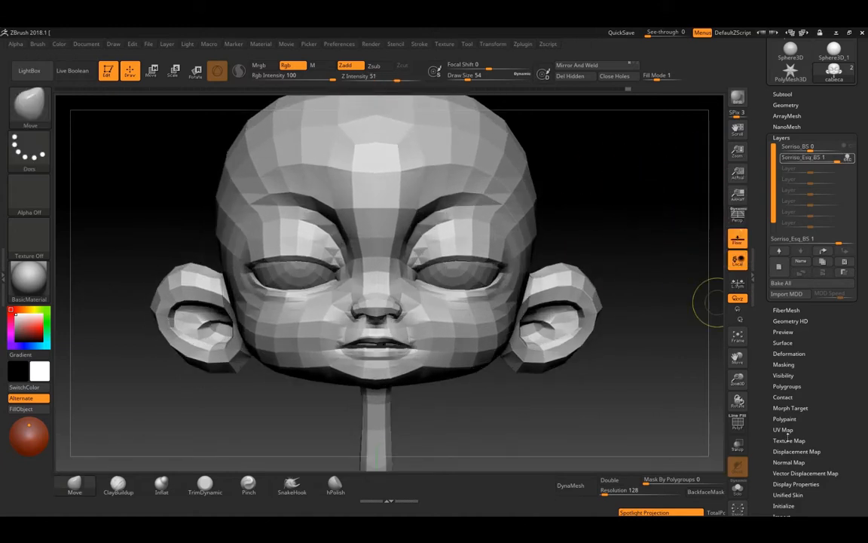
{"action": "right_click_drag", "start_coordinate": [637, 272], "coordinate": [559, 207], "text": "ctrl"}
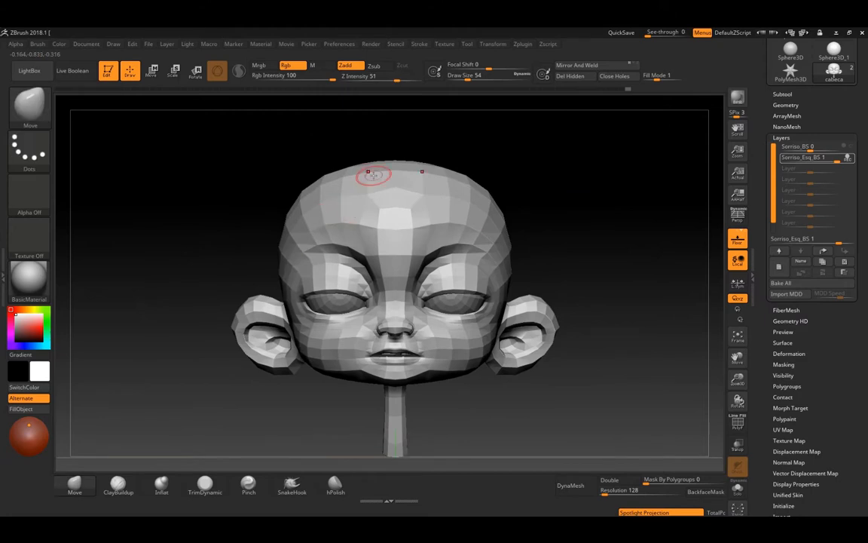
Step: Switch to the Morph brush with draw size 132 and turn off sculpting symmetry
{"action": "key", "text": "b"}
{"action": "key", "text": "m"}
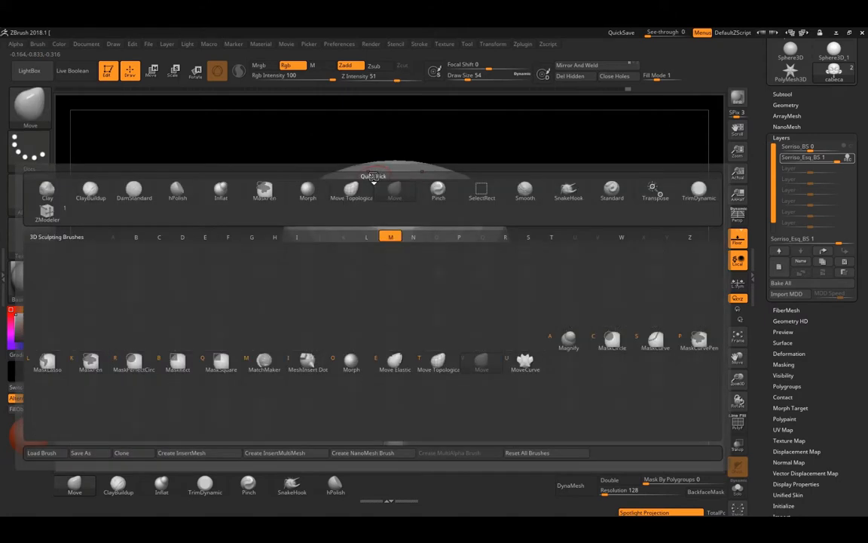
{"action": "left_click", "coordinate": [351, 362]}
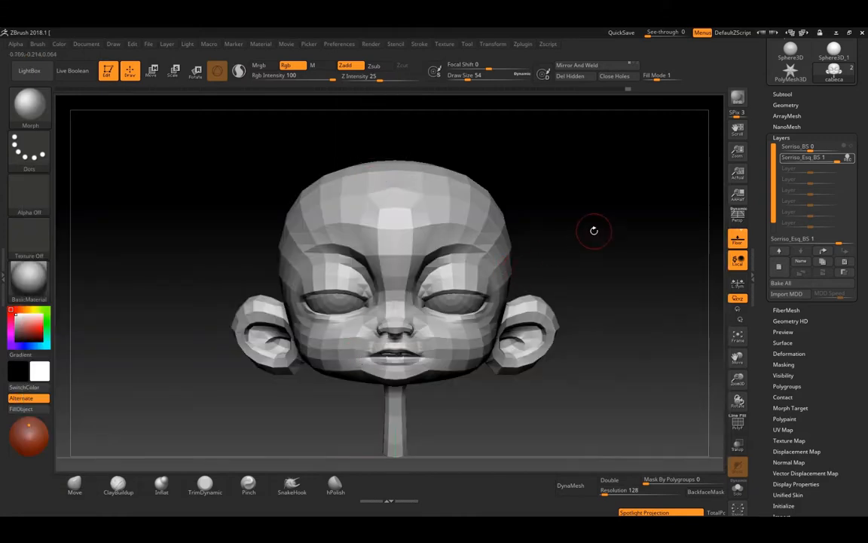
{"action": "right_click_drag", "start_coordinate": [594, 230], "coordinate": [599, 278], "text": "ctrl"}
{"action": "key", "text": "space"}
{"action": "left_click_drag", "start_coordinate": [600, 229], "coordinate": [607, 229]}
{"action": "key", "text": "x"}
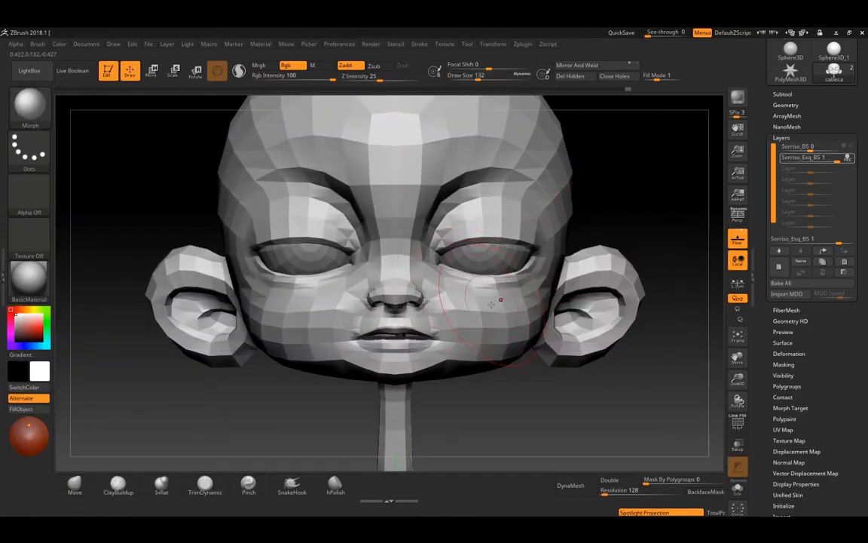
Step: Try restoring the stored smile across both cheeks and the whole mouth with the Morph brush, and undo it
{"action": "mouse_move", "coordinate": [506, 311]}
{"action": "left_mouse_down"}
{"action": "mouse_move", "coordinate": [410, 315]}
{"action": "mouse_move", "coordinate": [293, 299]}
{"action": "left_mouse_up"}
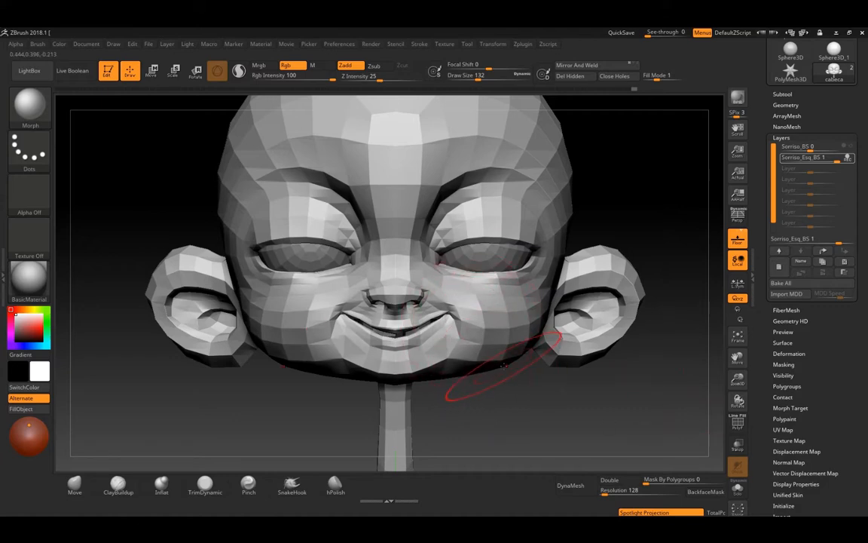
{"action": "key", "text": "ctrl+z"}
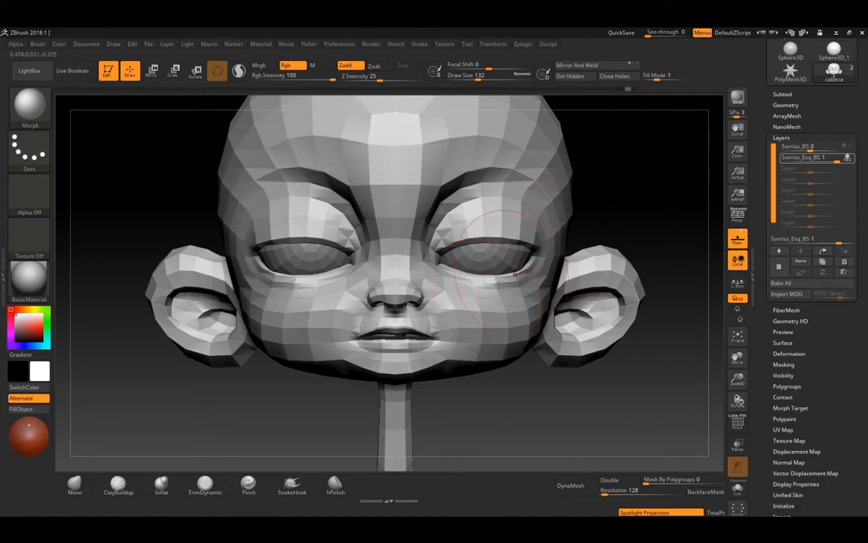
{"action": "left_click_drag", "start_coordinate": [639, 205], "coordinate": [554, 216], "text": "alt"}
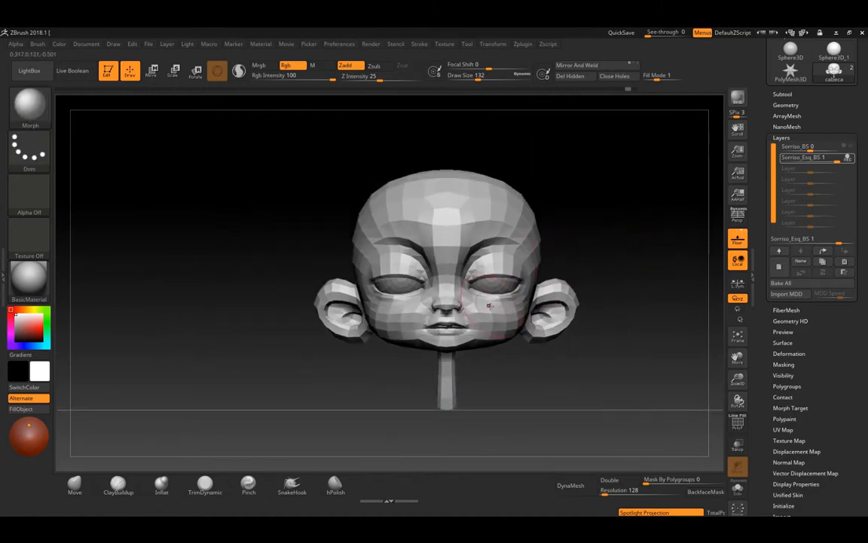
Step: Set the Morph brush's draw size to 197 and restore the stored smile on only one side of the mouth and cheek
{"action": "mouse_move", "coordinate": [596, 341]}
{"action": "right_mouse_down", "text": "alt"}
{"action": "mouse_move", "coordinate": [584, 309]}
{"action": "mouse_move", "coordinate": [562, 363]}
{"action": "mouse_move", "coordinate": [572, 375]}
{"action": "mouse_move", "coordinate": [605, 230]}
{"action": "right_mouse_up", "text": "alt"}
{"action": "left_click_drag", "start_coordinate": [661, 123], "coordinate": [468, 412], "text": "ctrl"}
{"action": "right_click_drag", "start_coordinate": [588, 345], "coordinate": [590, 337], "text": "alt"}
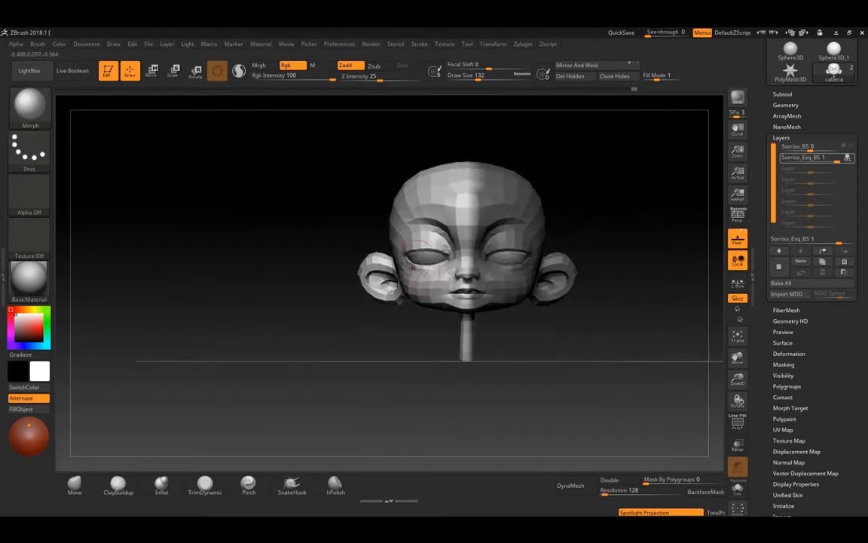
{"action": "key", "text": "space"}
{"action": "left_click_drag", "start_coordinate": [439, 282], "coordinate": [449, 282]}
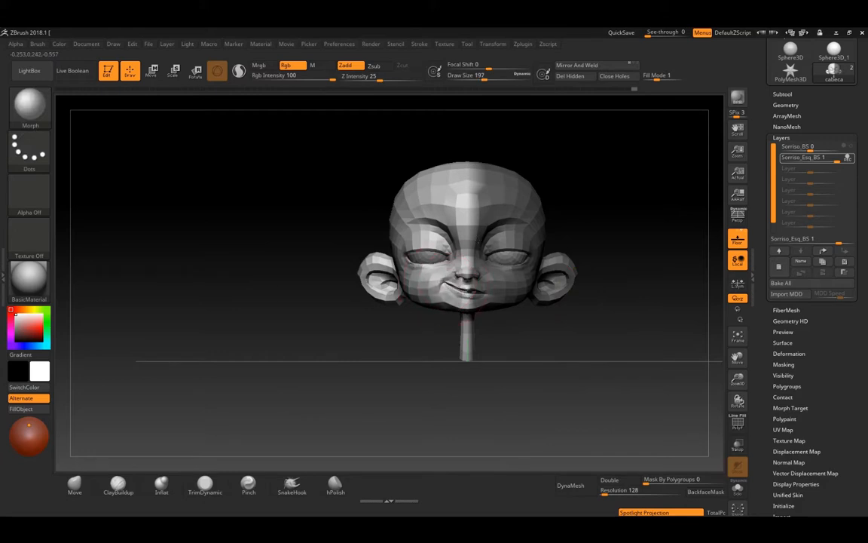
{"action": "mouse_move", "coordinate": [543, 369]}
{"action": "right_mouse_down", "text": "alt"}
{"action": "mouse_move", "coordinate": [543, 345]}
{"action": "mouse_move", "coordinate": [539, 422]}
{"action": "right_mouse_up", "text": "alt"}
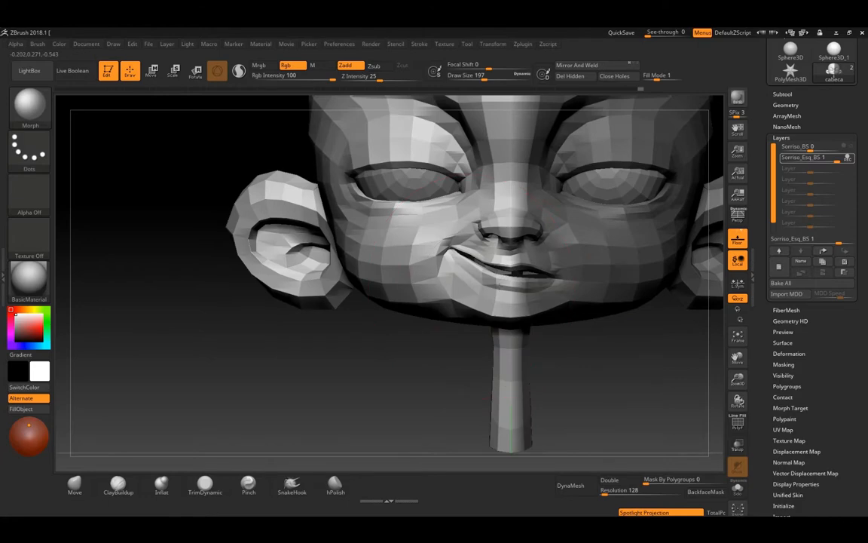
Step: Reduce the draw size to 74 and switch to the Move brush for close work on the mouth
{"action": "right_click_drag", "start_coordinate": [624, 370], "coordinate": [567, 365], "text": "alt"}
{"action": "left_click_drag", "start_coordinate": [568, 366], "coordinate": [554, 358], "text": "ctrl"}
{"action": "key", "text": "space"}
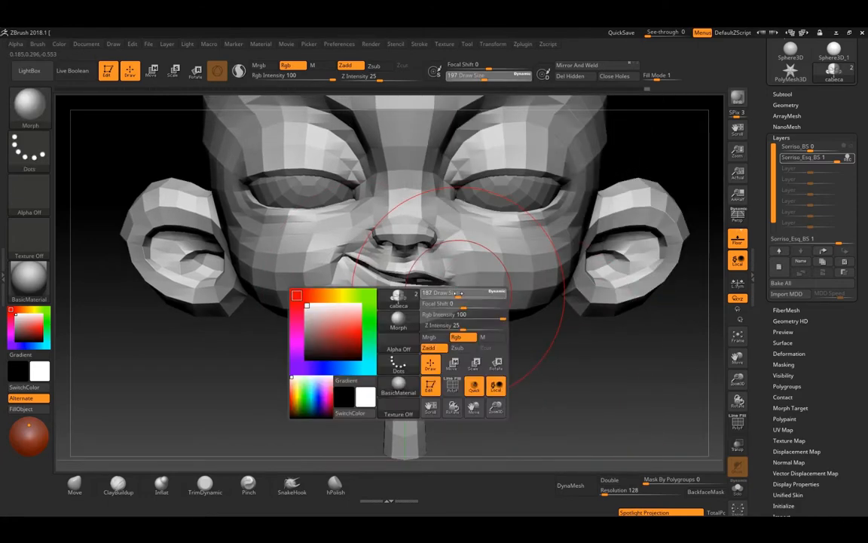
{"action": "left_click_drag", "start_coordinate": [459, 295], "coordinate": [449, 295]}
{"action": "mouse_move", "coordinate": [509, 364]}
{"action": "right_mouse_down", "text": "alt"}
{"action": "mouse_move", "coordinate": [521, 363]}
{"action": "mouse_move", "coordinate": [521, 381]}
{"action": "right_mouse_up", "text": "alt"}
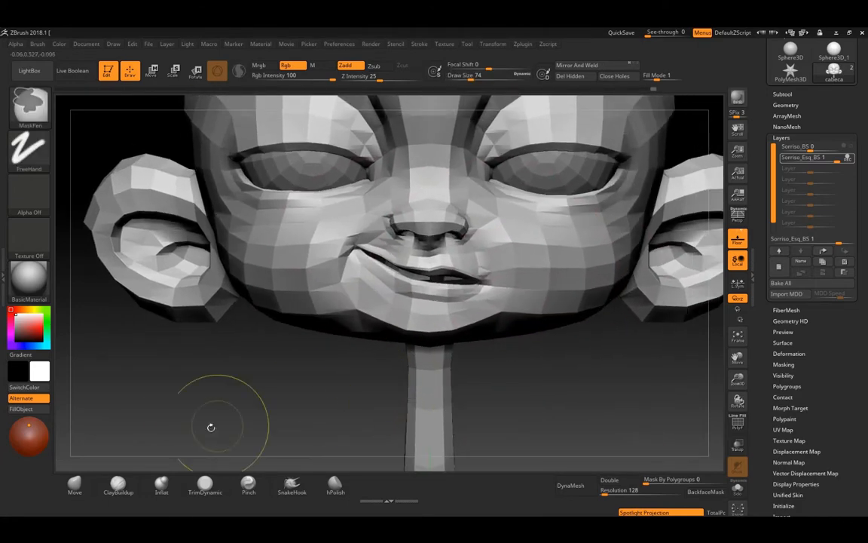
{"action": "left_click", "coordinate": [85, 486]}
{"action": "right_click_drag", "start_coordinate": [581, 359], "coordinate": [583, 366], "text": "alt"}
{"action": "mouse_move", "coordinate": [582, 367]}
{"action": "right_mouse_down", "text": "ctrl"}
{"action": "mouse_move", "coordinate": [583, 325]}
{"action": "mouse_move", "coordinate": [583, 359]}
{"action": "right_mouse_up", "text": "ctrl"}
Step: Set the Move brush's draw size to 46 and refine the lip line on the smiling side of the mouth
{"action": "key", "text": "space"}
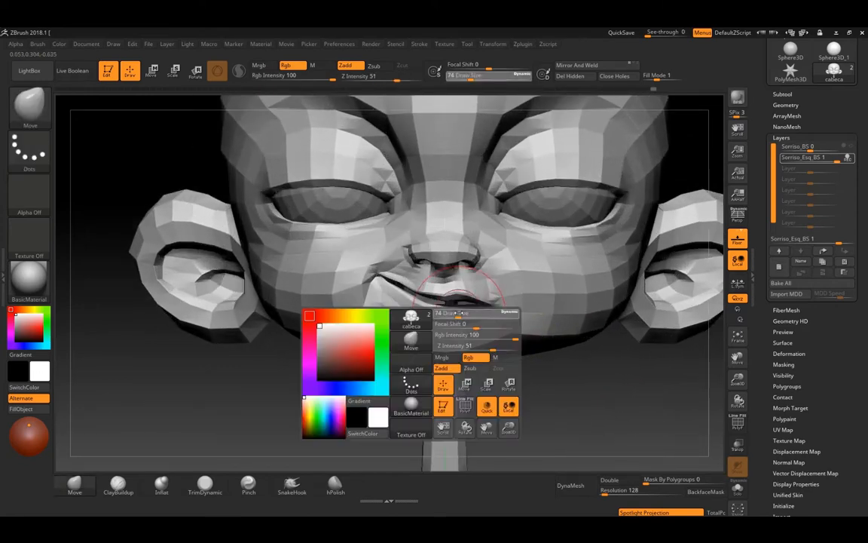
{"action": "left_click_drag", "start_coordinate": [455, 312], "coordinate": [455, 313]}
{"action": "mouse_move", "coordinate": [530, 356]}
{"action": "right_mouse_down", "text": "alt"}
{"action": "mouse_move", "coordinate": [548, 355]}
{"action": "mouse_move", "coordinate": [548, 380]}
{"action": "right_mouse_up", "text": "alt"}
{"action": "key", "text": "space"}
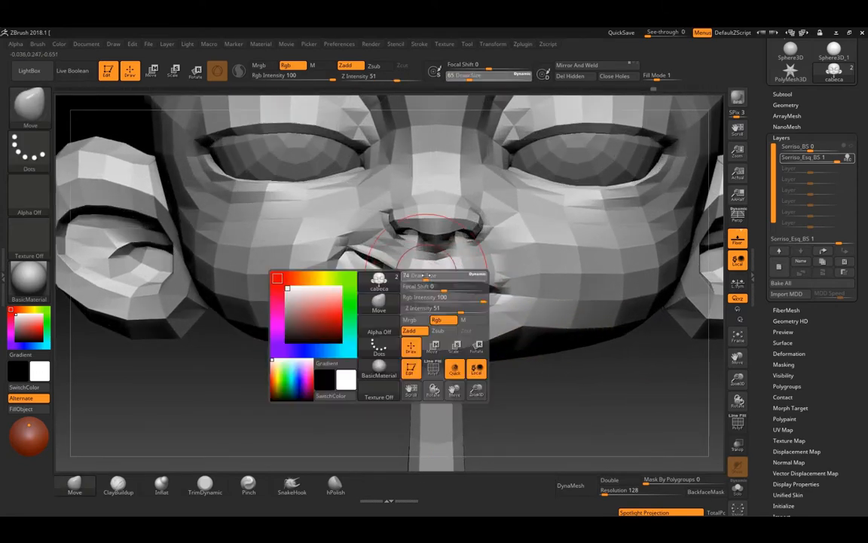
{"action": "left_click_drag", "start_coordinate": [443, 275], "coordinate": [397, 264]}
{"action": "key", "text": "space"}
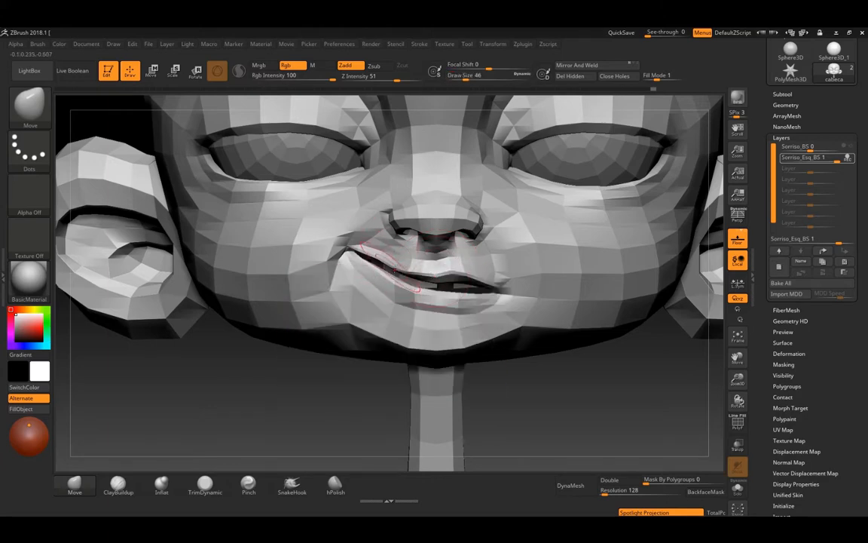
{"action": "left_click_drag", "start_coordinate": [336, 236], "coordinate": [314, 219]}
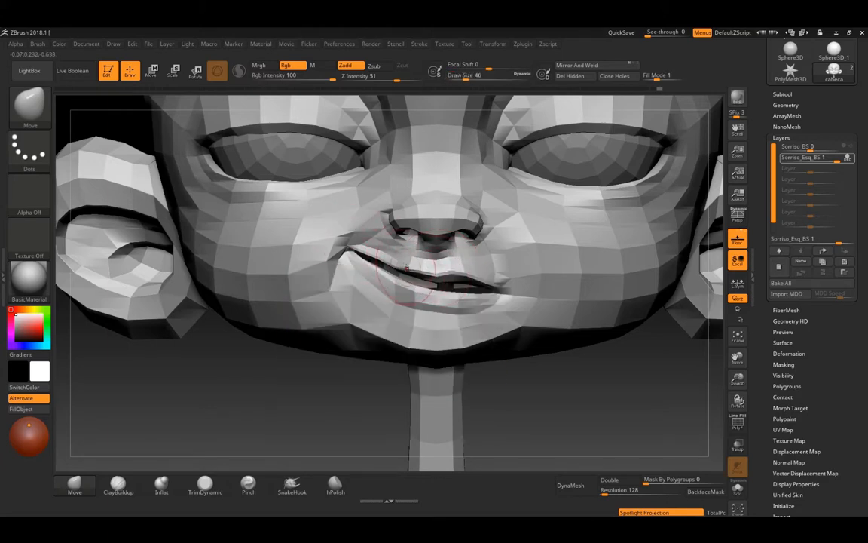
{"action": "left_click_drag", "start_coordinate": [436, 273], "coordinate": [401, 257]}
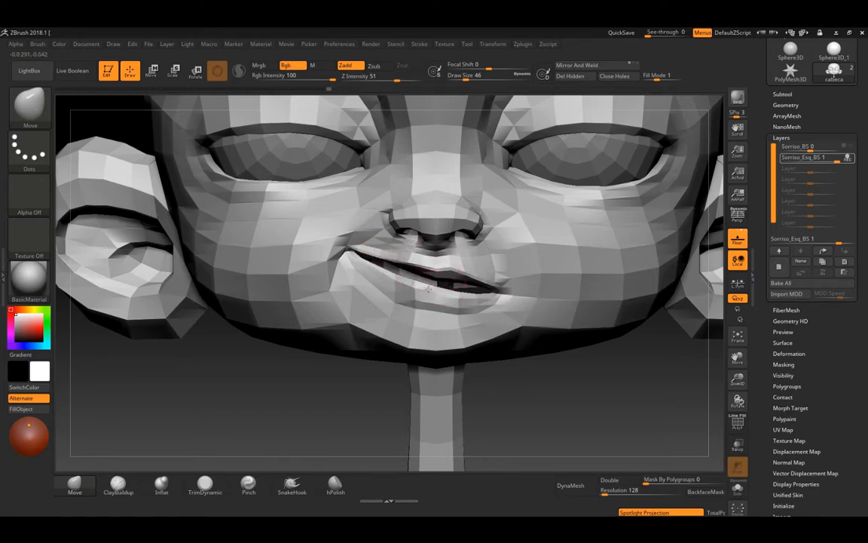
Step: Add a new layer above Sorriso_Esq_BS in the stack and name it Sorriso_Dir_BS
{"action": "key", "text": "f"}
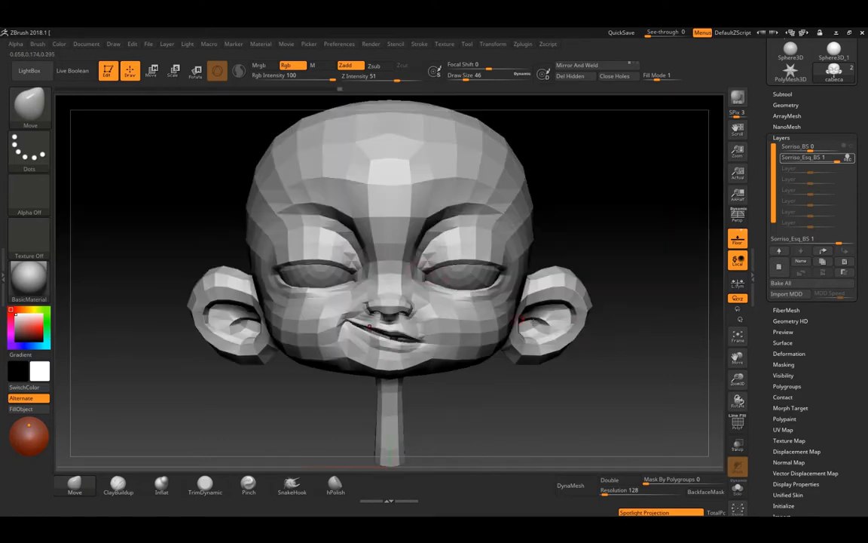
{"action": "right_click_drag", "start_coordinate": [653, 279], "coordinate": [634, 323], "text": "ctrl"}
{"action": "right_click_drag", "start_coordinate": [482, 319], "coordinate": [530, 399]}
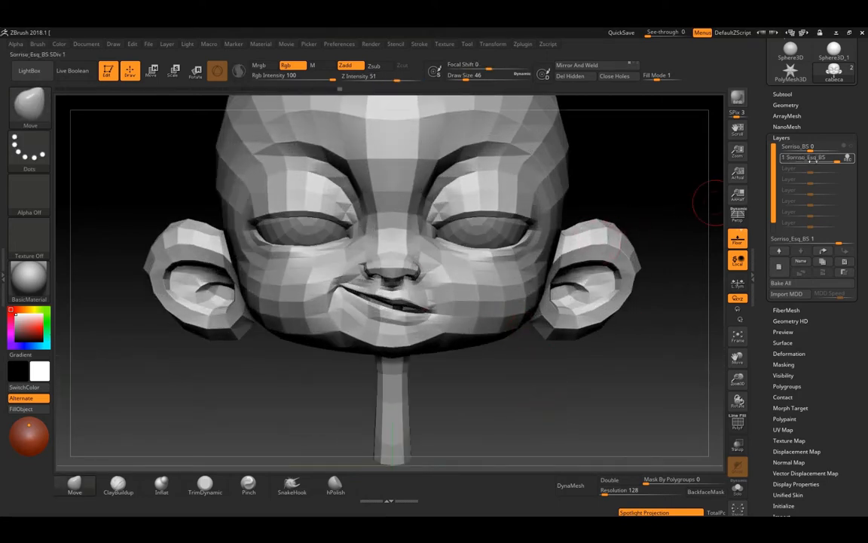
{"action": "left_click", "coordinate": [778, 267]}
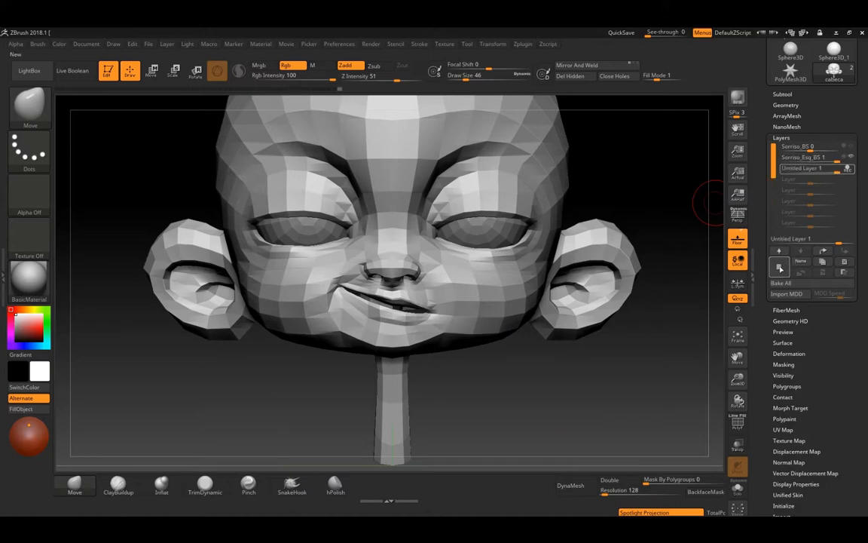
{"action": "left_click", "coordinate": [801, 261]}
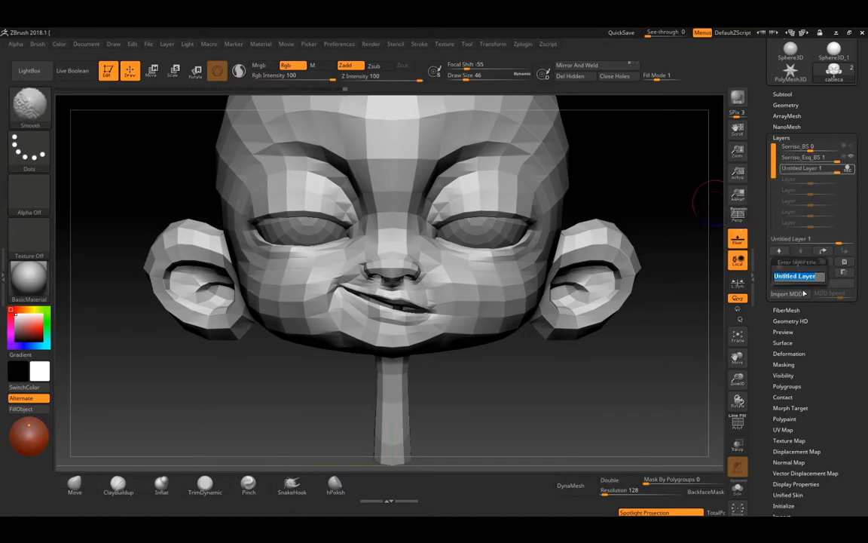
{"action": "type", "text": "Sorriso"}
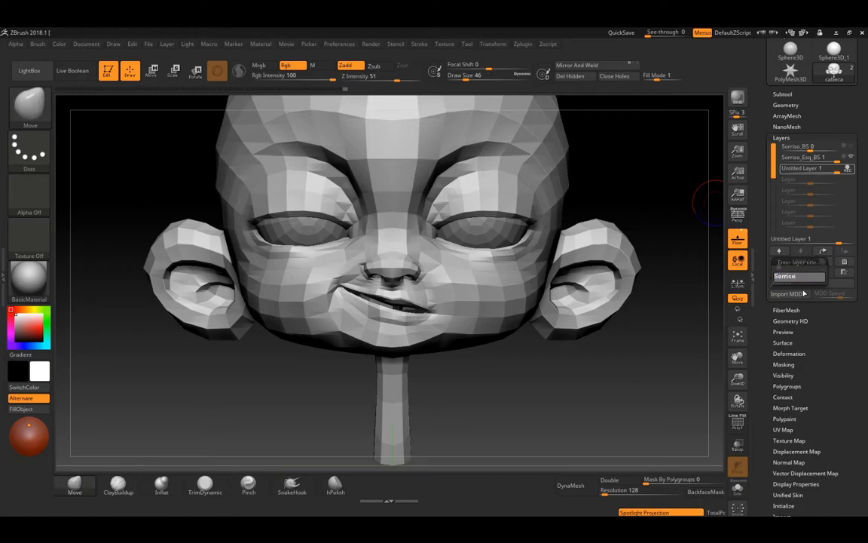
{"action": "key", "text": "shift"}
{"action": "type", "text": "_Dir_"}
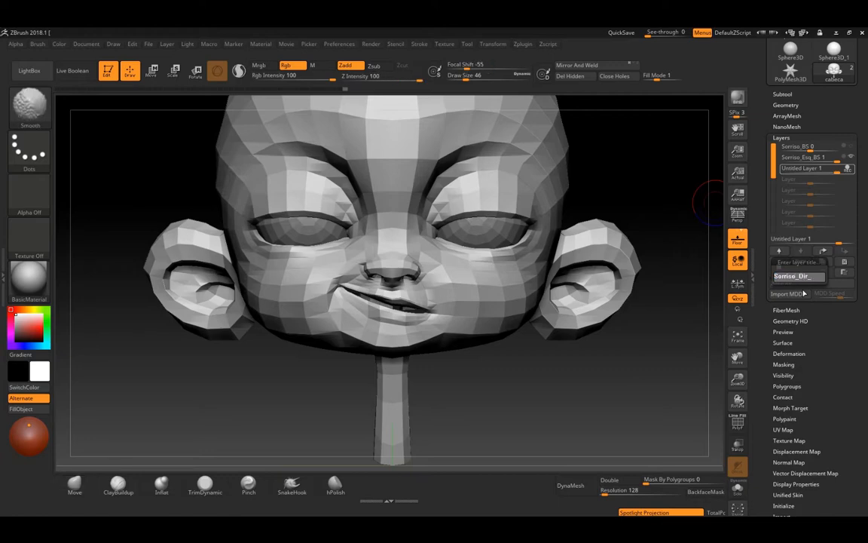
{"action": "type", "text": "BS"}
{"action": "key", "text": "Return"}
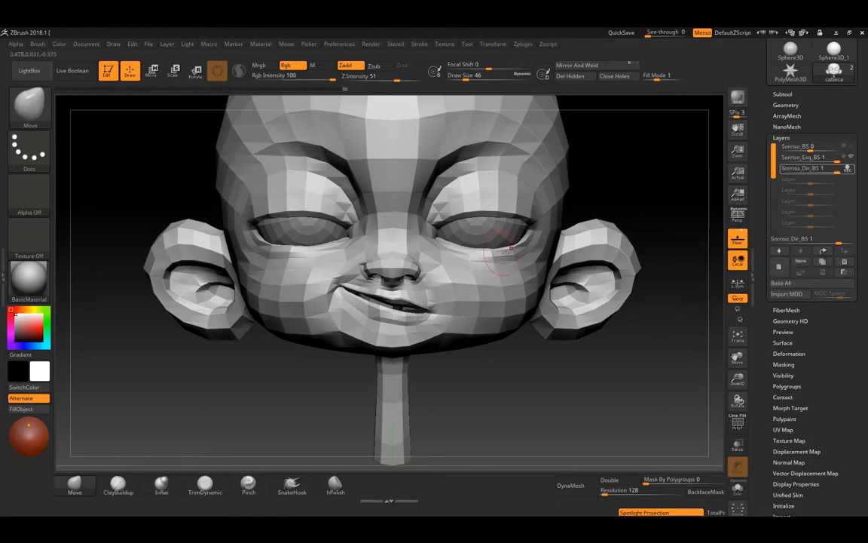
Step: Set the Sorriso_Esq_BS layer's intensity to 0 and put Sorriso_Dir_BS back into recording mode
{"action": "left_click", "coordinate": [811, 156]}
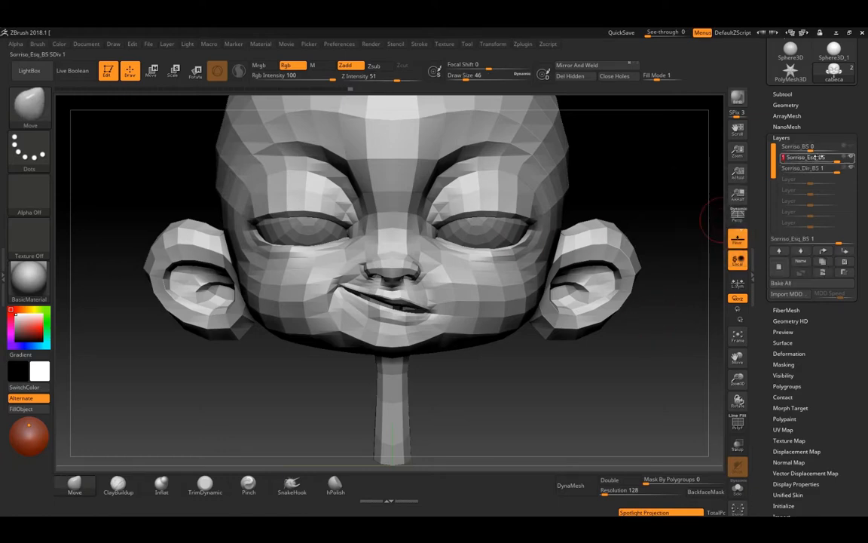
{"action": "type", "text": "0"}
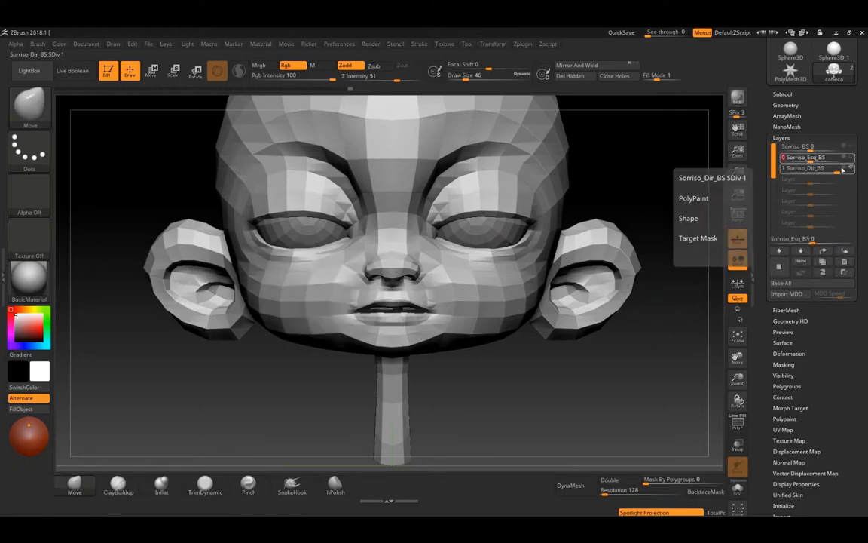
{"action": "left_click", "coordinate": [844, 169]}
Step: Mask the half of the head that carried the previous one-sided smile, up to the face's centre line
{"action": "mouse_move", "coordinate": [657, 202]}
{"action": "left_mouse_down", "text": "alt"}
{"action": "mouse_move", "coordinate": [675, 223]}
{"action": "mouse_move", "coordinate": [603, 163]}
{"action": "left_mouse_up", "text": "alt"}
{"action": "mouse_move", "coordinate": [243, 135]}
{"action": "left_mouse_down", "text": "ctrl"}
{"action": "mouse_move", "coordinate": [406, 358]}
{"action": "mouse_move", "coordinate": [390, 370]}
{"action": "left_mouse_up", "text": "ctrl"}
{"action": "left_click_drag", "start_coordinate": [520, 264], "coordinate": [524, 243], "text": "alt"}
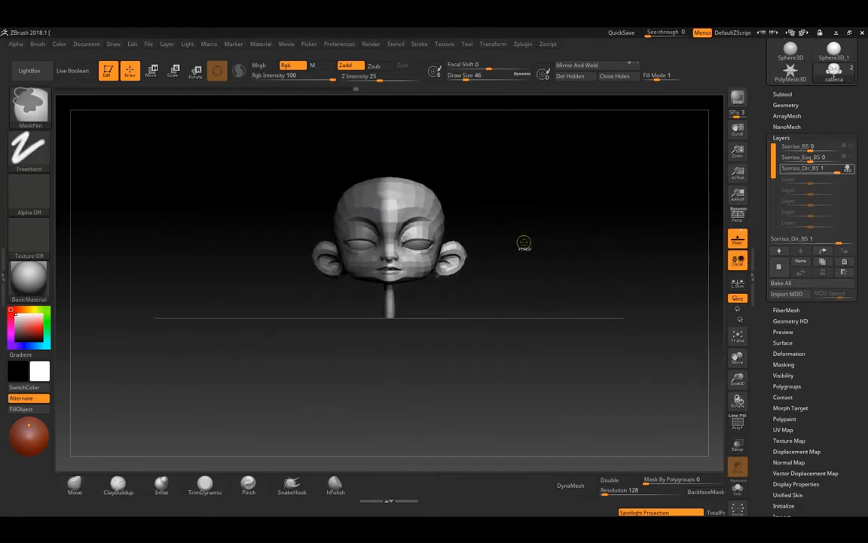
{"action": "right_click_drag", "start_coordinate": [524, 242], "coordinate": [520, 301], "text": "ctrl"}
Step: Restore the stored smile on the unmasked cheek and mouth corner with the Morph brush at draw size 257, and clear the mask
{"action": "key", "text": "space"}
{"action": "left_click_drag", "start_coordinate": [482, 279], "coordinate": [504, 278]}
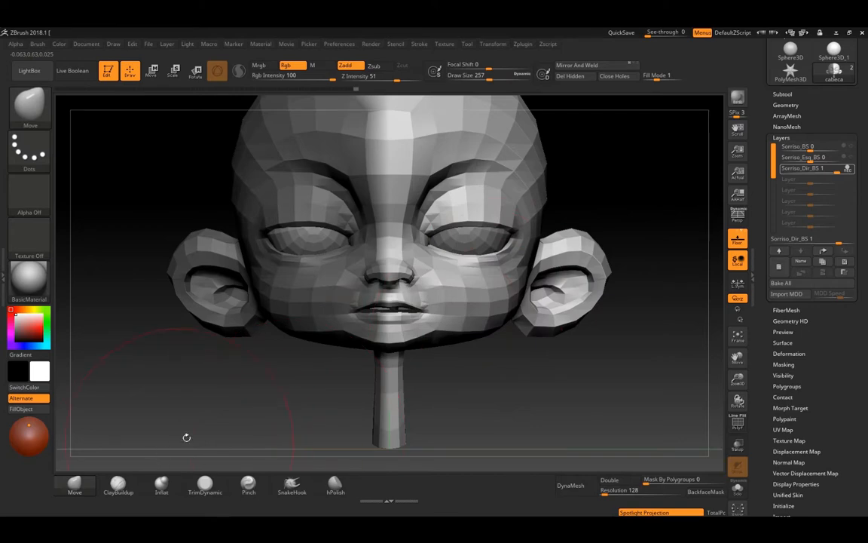
{"action": "key", "text": "b"}
{"action": "key", "text": "m"}
{"action": "key", "text": "o"}
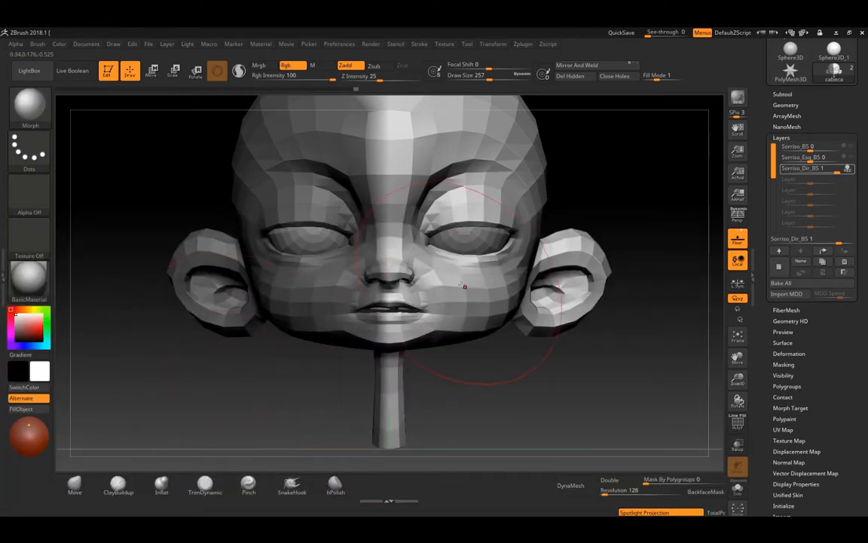
{"action": "mouse_move", "coordinate": [464, 286]}
{"action": "left_mouse_down"}
{"action": "mouse_move", "coordinate": [434, 300]}
{"action": "mouse_move", "coordinate": [435, 292]}
{"action": "left_mouse_up"}
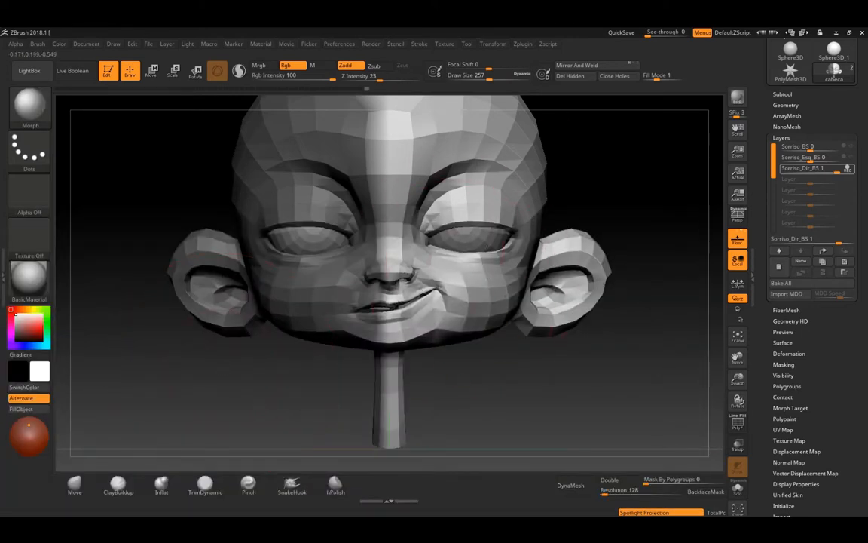
{"action": "left_click_drag", "start_coordinate": [494, 405], "coordinate": [516, 418], "text": "ctrl"}
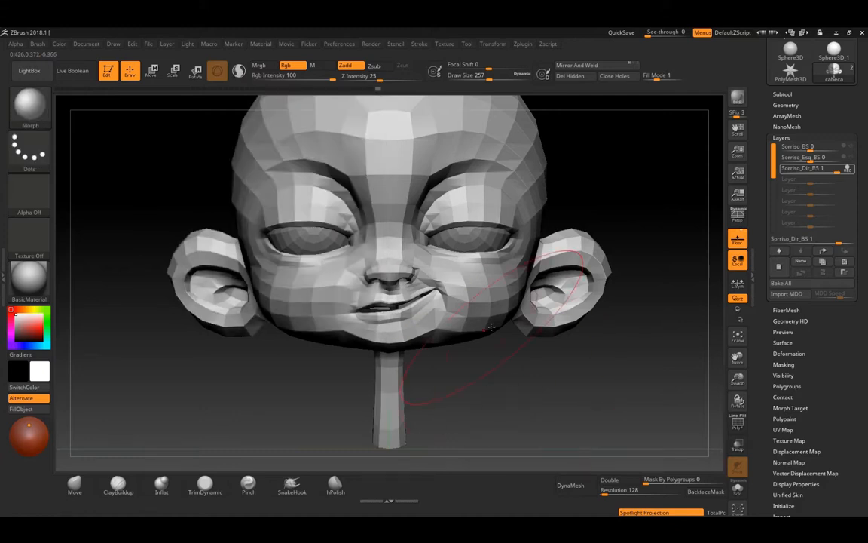
Step: Switch to the Move brush at draw size 74 and adjust the nostril and cheek crease on the smiling side
{"action": "key", "text": "space"}
{"action": "left_click_drag", "start_coordinate": [486, 293], "coordinate": [480, 292]}
{"action": "right_click_drag", "start_coordinate": [432, 352], "coordinate": [403, 407], "text": "ctrl"}
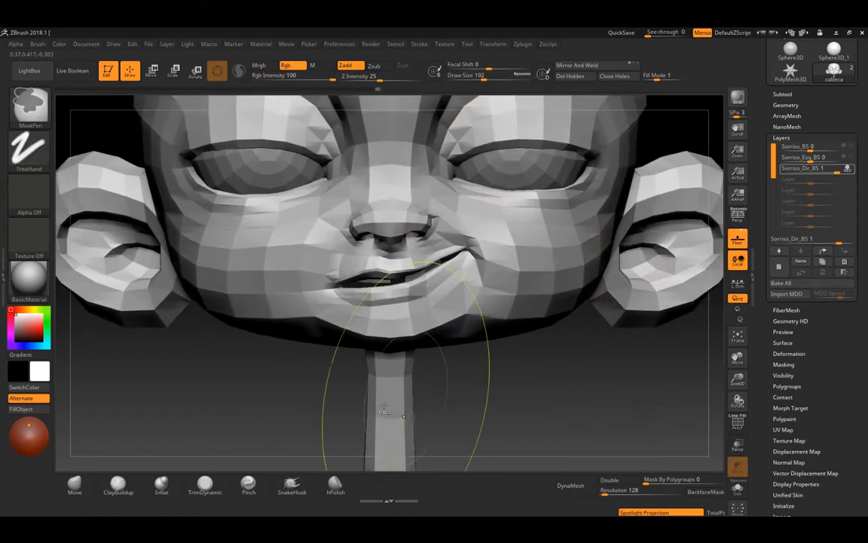
{"action": "left_click", "coordinate": [86, 483]}
{"action": "key", "text": "space"}
{"action": "mouse_move", "coordinate": [390, 279]}
{"action": "left_mouse_down"}
{"action": "mouse_move", "coordinate": [355, 280]}
{"action": "mouse_move", "coordinate": [388, 268]}
{"action": "left_mouse_up"}
{"action": "key", "text": "space"}
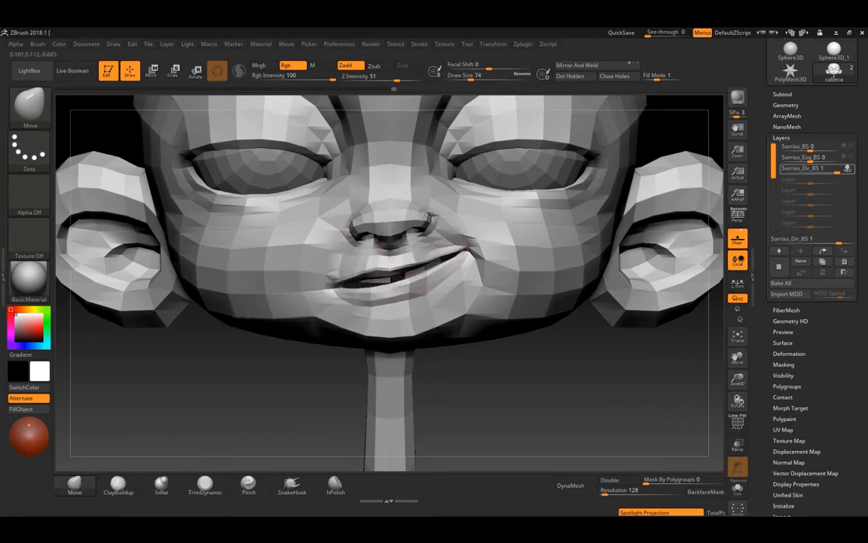
{"action": "left_click_drag", "start_coordinate": [431, 213], "coordinate": [444, 225]}
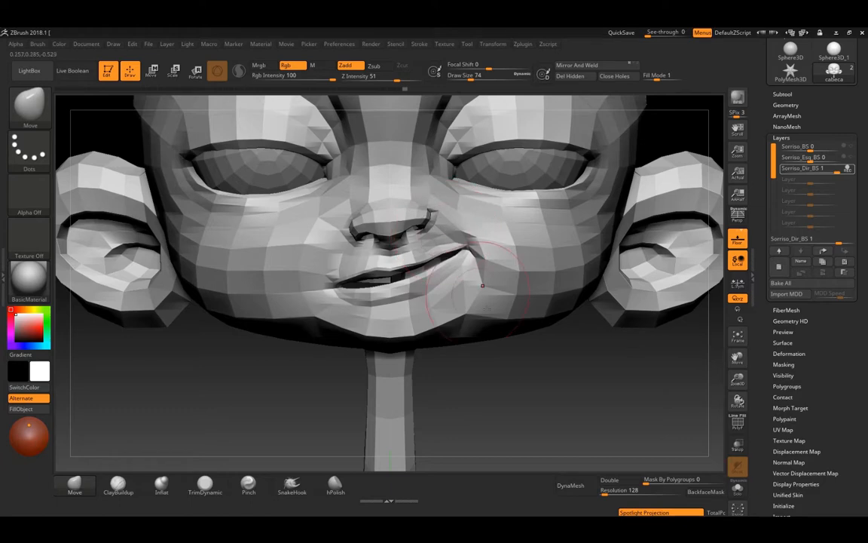
{"action": "key", "text": "f"}
{"action": "mouse_move", "coordinate": [588, 406]}
{"action": "right_mouse_down", "text": "alt"}
{"action": "mouse_move", "coordinate": [591, 355]}
{"action": "mouse_move", "coordinate": [441, 343]}
{"action": "right_mouse_up", "text": "alt"}
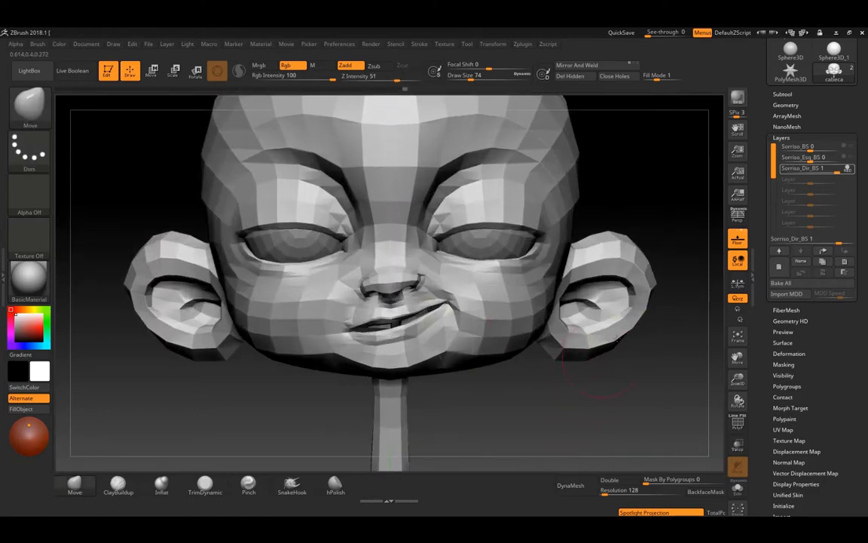
Step: Stop recording on Sorriso_Dir_BS, try out the layer intensities, and set Sorriso_Esq_BS, Sorriso_Dir_BS and Sorriso_BS to 0
{"action": "left_click_drag", "start_coordinate": [839, 171], "coordinate": [864, 151]}
{"action": "left_click", "coordinate": [801, 157]}
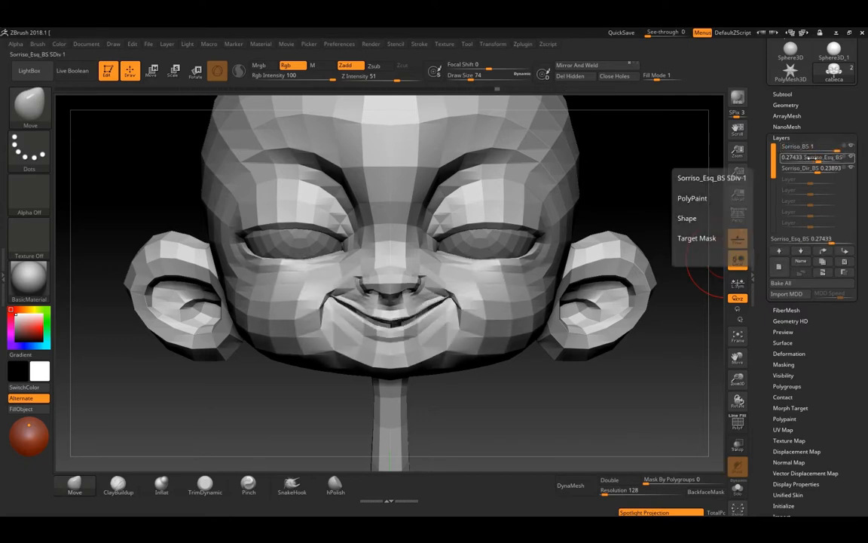
{"action": "left_click", "coordinate": [813, 159]}
{"action": "type", "text": "0"}
{"action": "key", "text": "Return"}
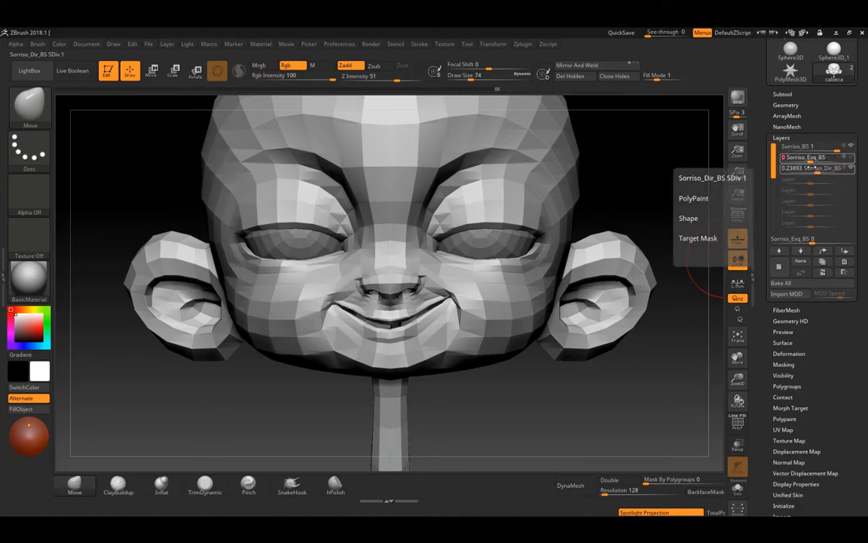
{"action": "left_click", "coordinate": [812, 167]}
{"action": "type", "text": "0"}
{"action": "key", "text": "Return"}
{"action": "left_click", "coordinate": [810, 149]}
{"action": "type", "text": "0"}
{"action": "key", "text": "Return"}
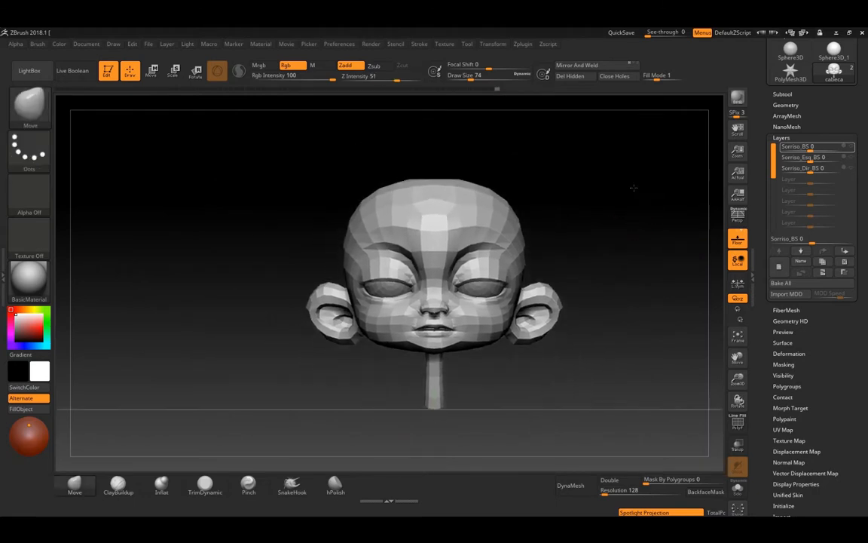
Step: Preview the full smile by varying the Sorriso_BS layer's intensity and return it to 0
{"action": "mouse_move", "coordinate": [634, 188]}
{"action": "right_mouse_down"}
{"action": "mouse_move", "coordinate": [649, 242]}
{"action": "mouse_move", "coordinate": [667, 200]}
{"action": "mouse_move", "coordinate": [659, 209]}
{"action": "right_mouse_up"}
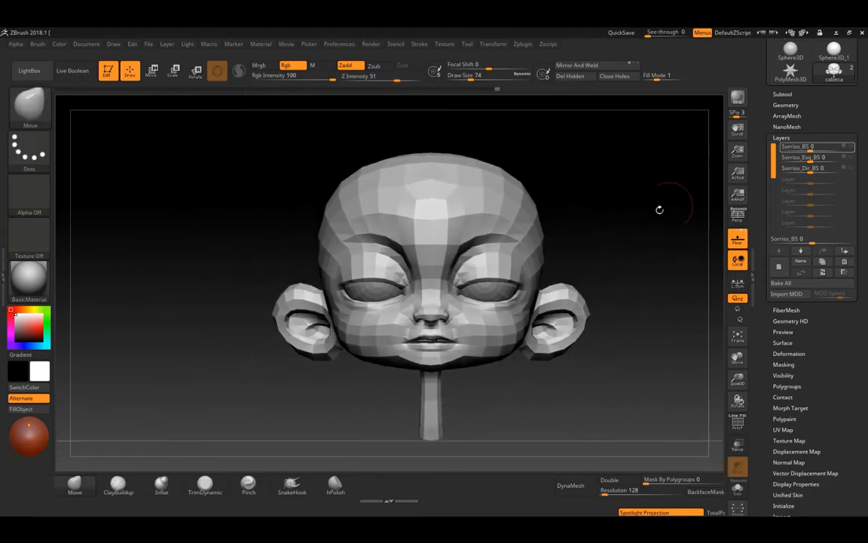
{"action": "mouse_move", "coordinate": [592, 211]}
{"action": "right_mouse_down"}
{"action": "mouse_move", "coordinate": [638, 216]}
{"action": "mouse_move", "coordinate": [603, 203]}
{"action": "right_mouse_up"}
{"action": "right_click_drag", "start_coordinate": [603, 204], "coordinate": [588, 217], "text": "ctrl"}
{"action": "right_click_drag", "start_coordinate": [673, 207], "coordinate": [625, 148]}
{"action": "left_click_drag", "start_coordinate": [835, 150], "coordinate": [810, 150]}
{"action": "mouse_move", "coordinate": [811, 149]}
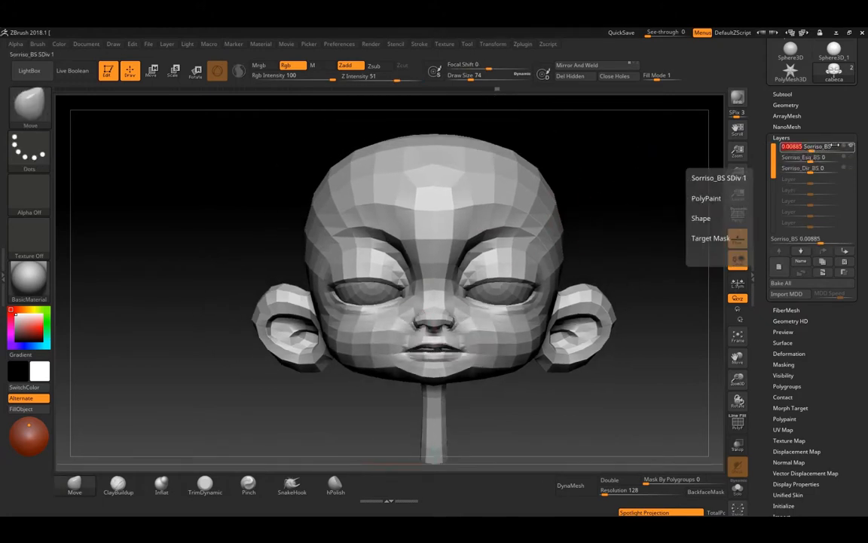
{"action": "left_click_drag", "start_coordinate": [807, 147], "coordinate": [788, 148]}
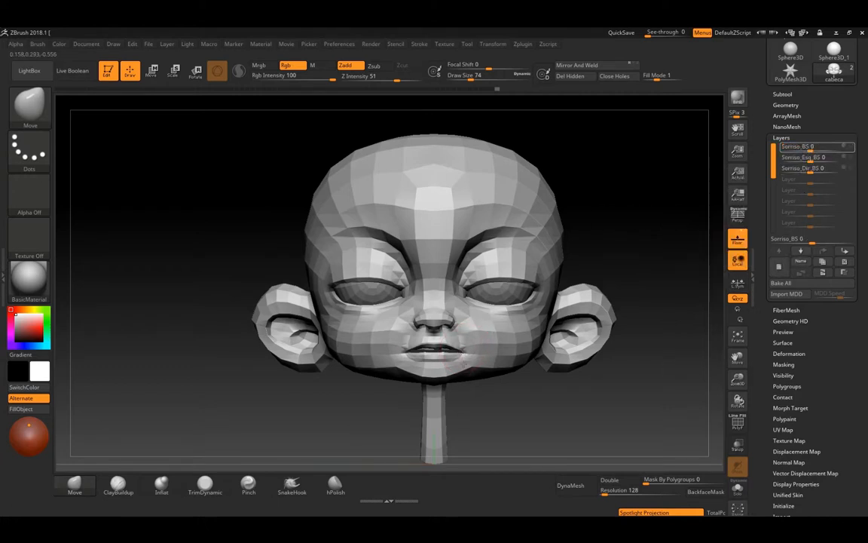
Step: Try pulling the mouth corners down into a frown on the base mesh with the Move brush, and undo it
{"action": "left_click_drag", "start_coordinate": [464, 362], "coordinate": [466, 372]}
{"action": "key", "text": "space"}
{"action": "left_click_drag", "start_coordinate": [476, 335], "coordinate": [472, 334]}
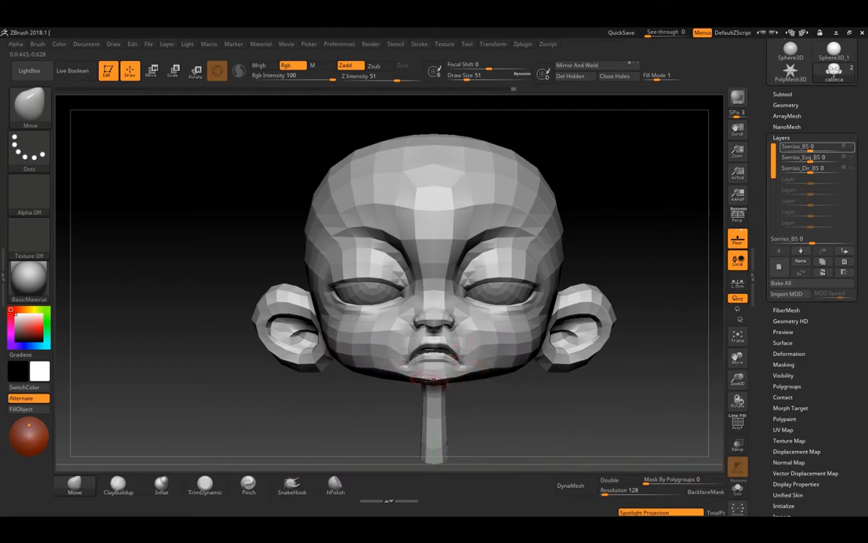
{"action": "right_click_drag", "start_coordinate": [529, 407], "coordinate": [536, 346], "text": "ctrl"}
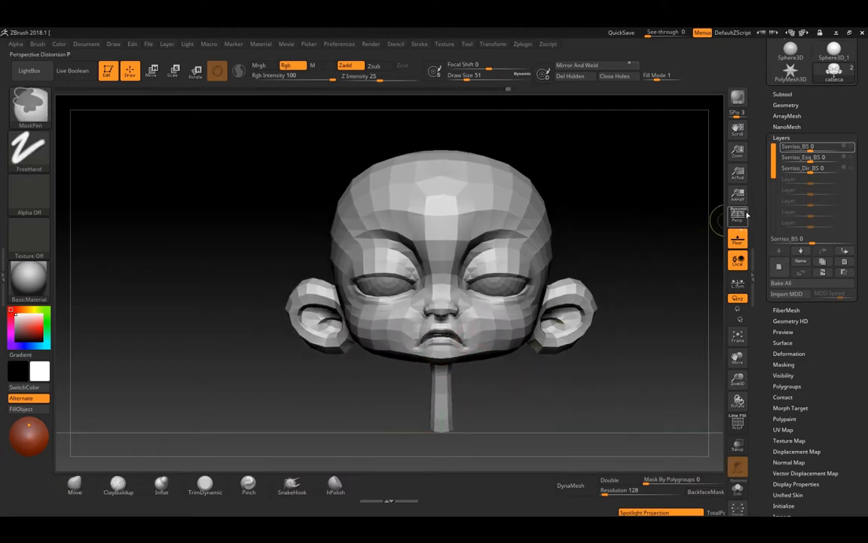
{"action": "key", "text": "ctrl+z"}
{"action": "key", "text": "ctrl+z"}
Step: Keep Sorriso_BS at intensity 0, add a new layer and name it Triste_BS
{"action": "left_click_drag", "start_coordinate": [835, 148], "coordinate": [811, 147]}
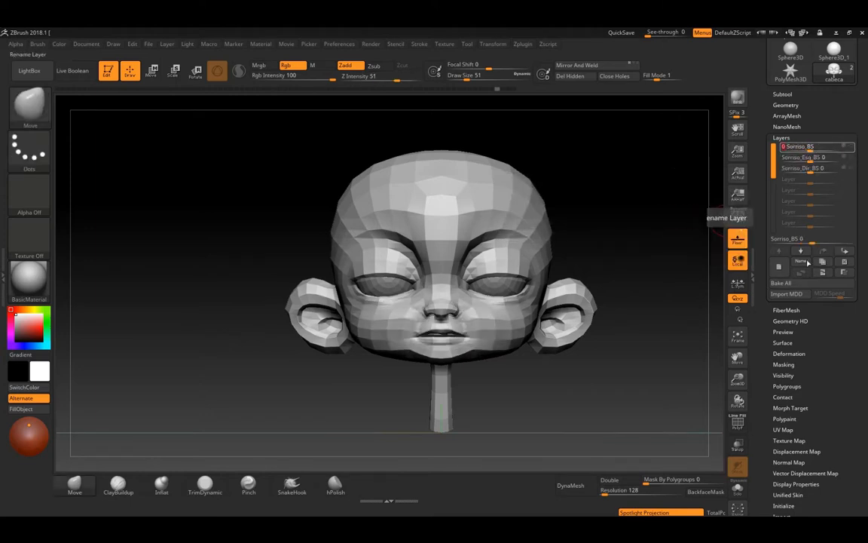
{"action": "left_click", "coordinate": [780, 267]}
{"action": "left_click", "coordinate": [800, 258]}
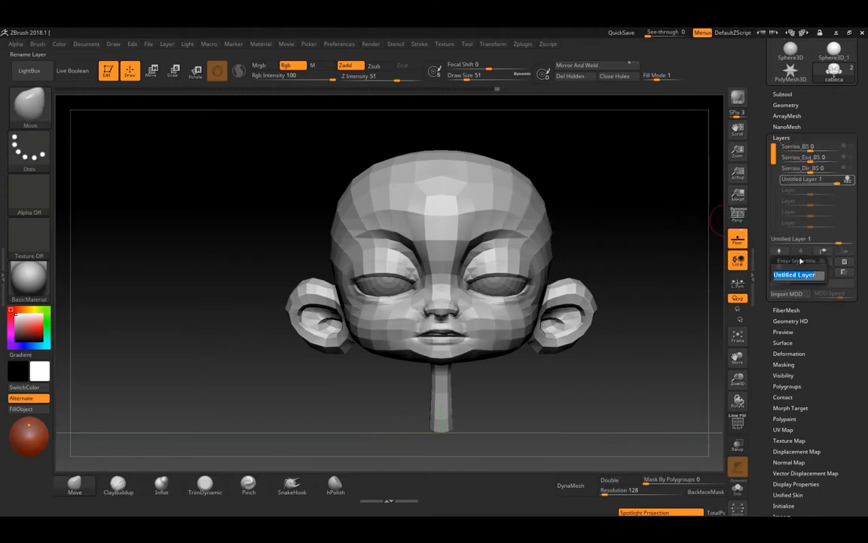
{"action": "type", "text": "Triste_BS"}
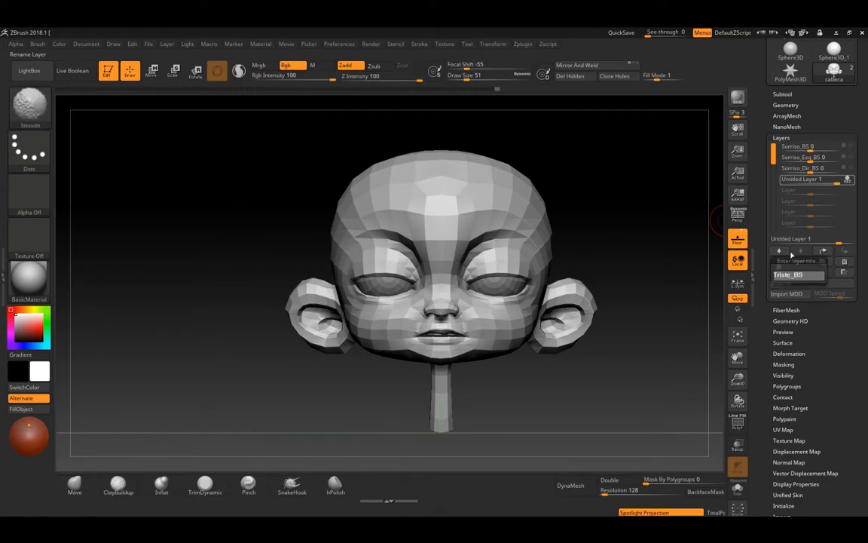
{"action": "key", "text": "Return"}
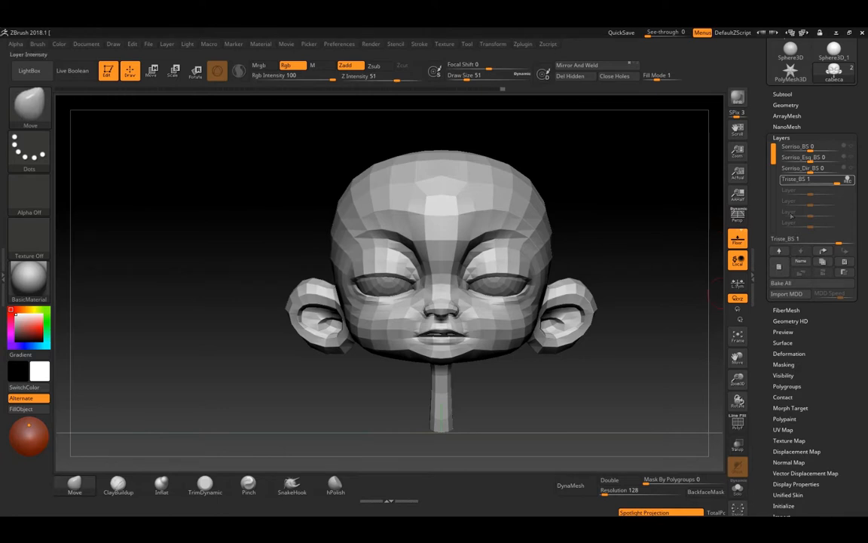
Step: Pull the mouth corners down into a frown with the Move brush at draw sizes 101 and 74
{"action": "key", "text": "space"}
{"action": "left_click", "coordinate": [495, 292]}
{"action": "left_click_drag", "start_coordinate": [467, 337], "coordinate": [466, 349]}
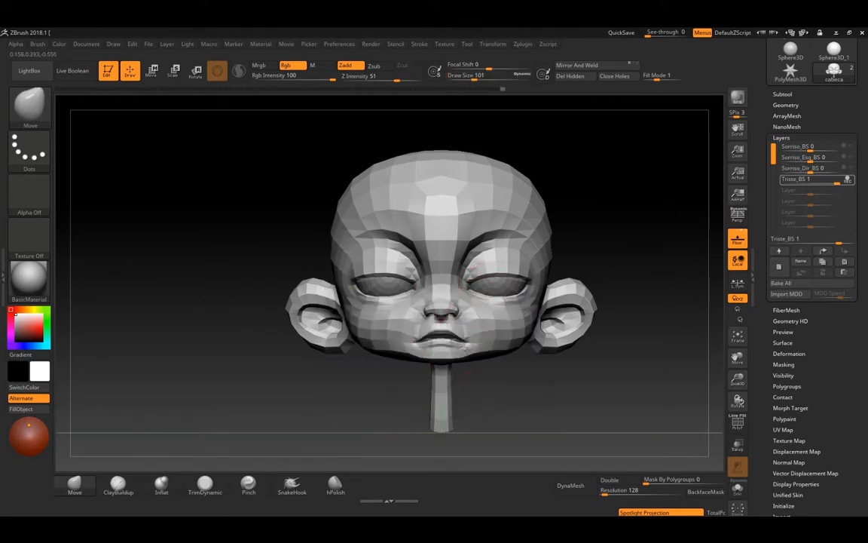
{"action": "key", "text": "space"}
{"action": "left_click", "coordinate": [471, 341]}
{"action": "mouse_move", "coordinate": [413, 326]}
{"action": "left_mouse_down"}
{"action": "mouse_move", "coordinate": [413, 336]}
{"action": "mouse_move", "coordinate": [436, 339]}
{"action": "mouse_move", "coordinate": [419, 339]}
{"action": "left_mouse_up"}
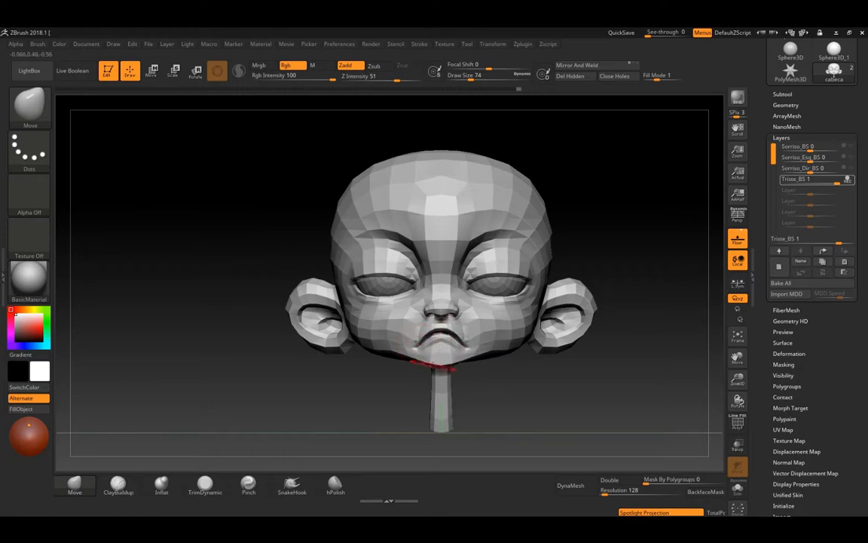
Step: Push the lower lip forward and shape its profile on the Triste_BS layer with the Move brush at draw size 31
{"action": "right_click_drag", "start_coordinate": [535, 403], "coordinate": [407, 341], "text": "ctrl"}
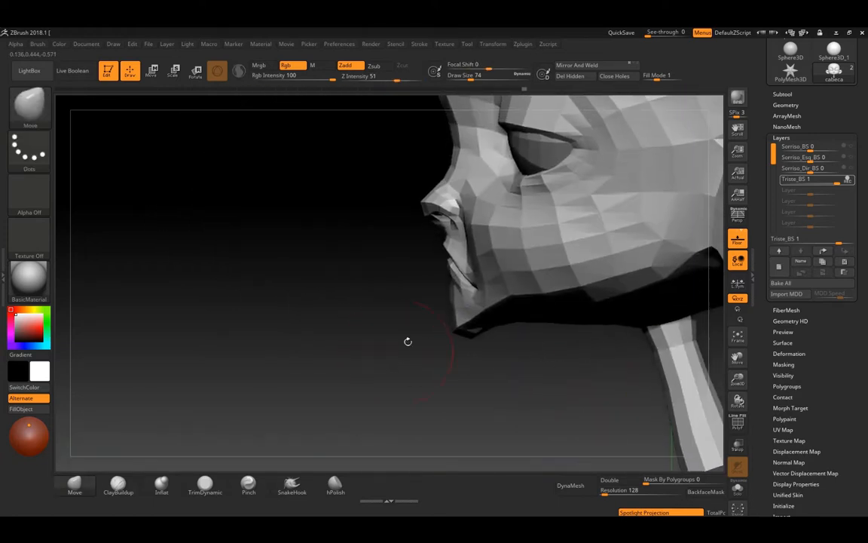
{"action": "mouse_move", "coordinate": [350, 265]}
{"action": "right_mouse_down", "text": "alt"}
{"action": "mouse_move", "coordinate": [346, 273]}
{"action": "mouse_move", "coordinate": [413, 299]}
{"action": "right_mouse_up", "text": "alt"}
{"action": "key", "text": "space"}
{"action": "left_click_drag", "start_coordinate": [415, 298], "coordinate": [412, 298]}
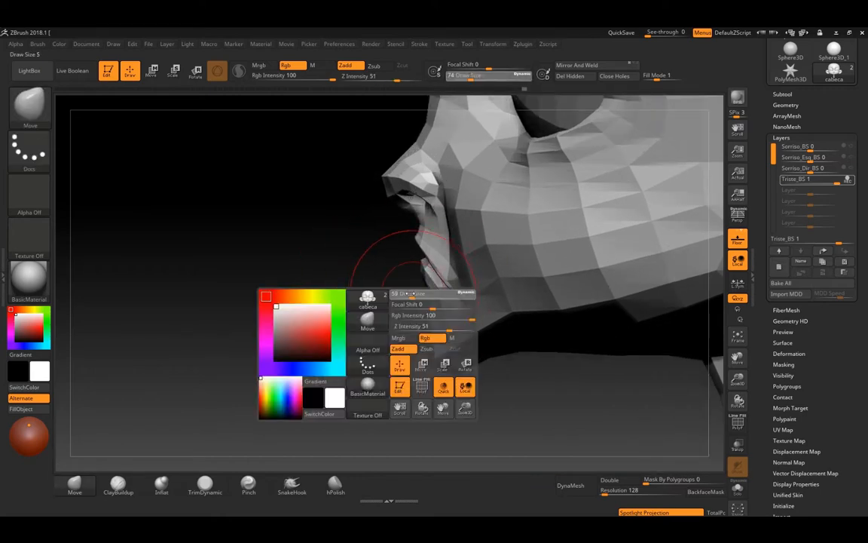
{"action": "right_click_drag", "start_coordinate": [355, 309], "coordinate": [407, 291]}
{"action": "key", "text": "space"}
{"action": "left_click_drag", "start_coordinate": [406, 291], "coordinate": [397, 291]}
{"action": "right_click_drag", "start_coordinate": [352, 318], "coordinate": [324, 339]}
{"action": "key", "text": "space"}
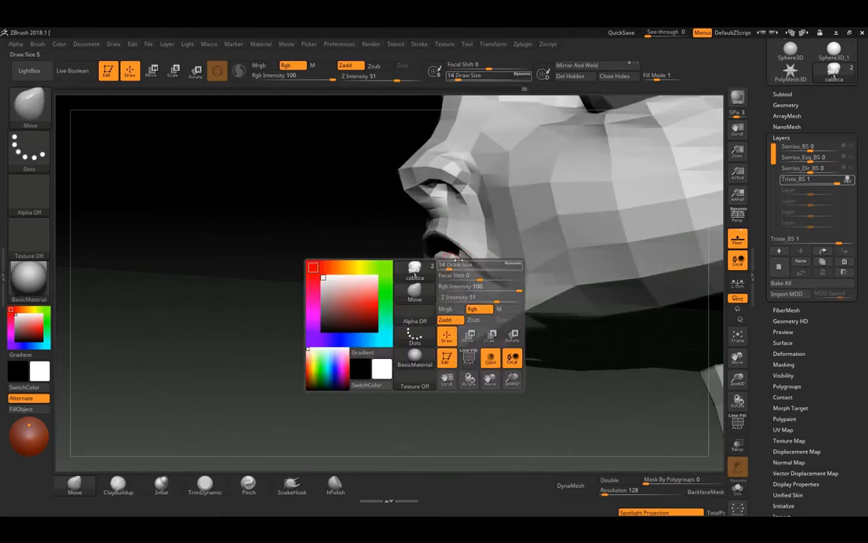
{"action": "left_click_drag", "start_coordinate": [462, 259], "coordinate": [467, 260]}
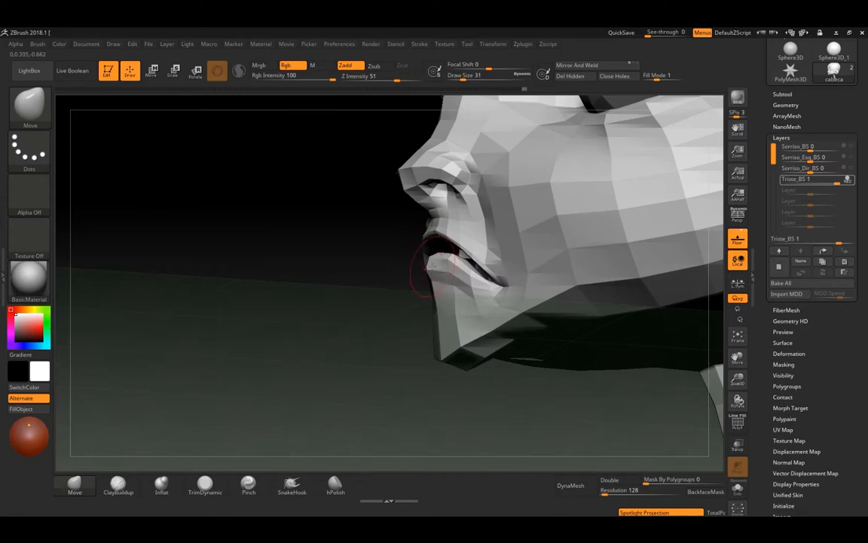
{"action": "right_click_drag", "start_coordinate": [319, 277], "coordinate": [458, 245]}
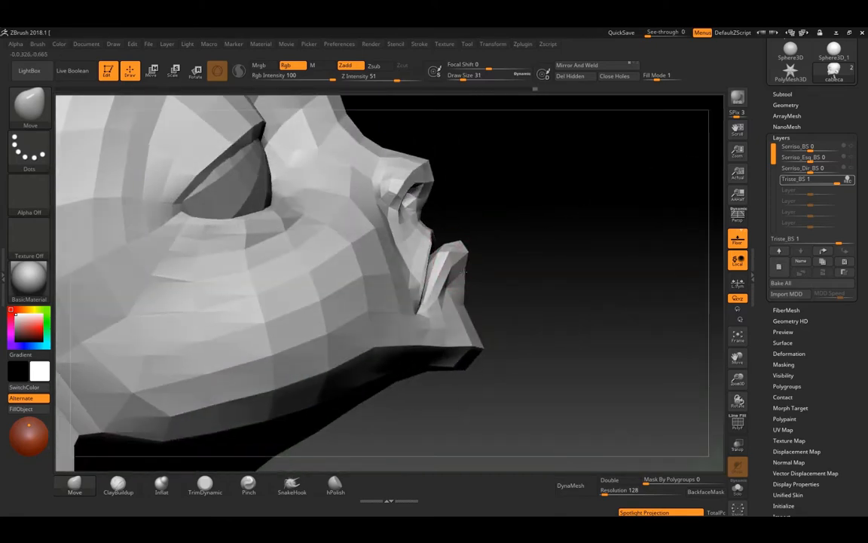
{"action": "right_click_drag", "start_coordinate": [493, 246], "coordinate": [454, 256]}
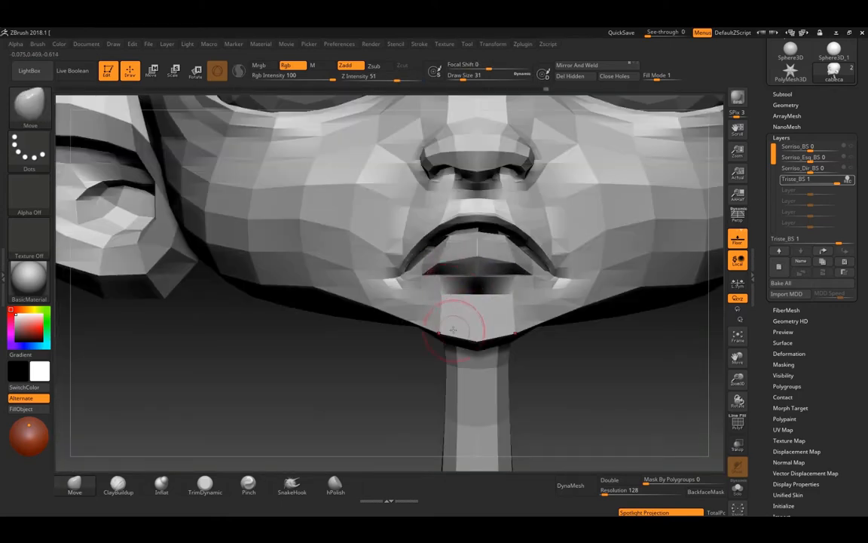
Step: Reshape the jaw and chin area around the frown with the Move brush at draw size 140
{"action": "right_click_drag", "start_coordinate": [537, 361], "coordinate": [558, 332]}
{"action": "key", "text": "s"}
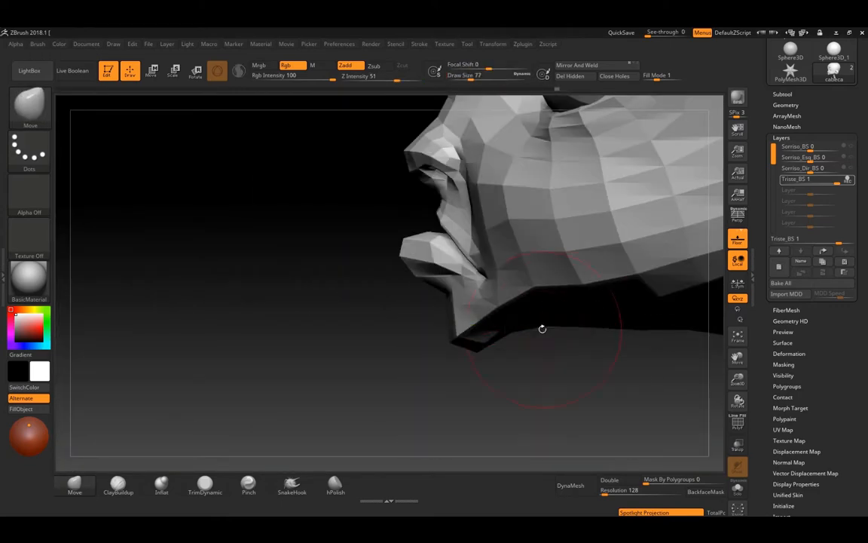
{"action": "key", "text": "space"}
{"action": "left_click_drag", "start_coordinate": [587, 315], "coordinate": [603, 314]}
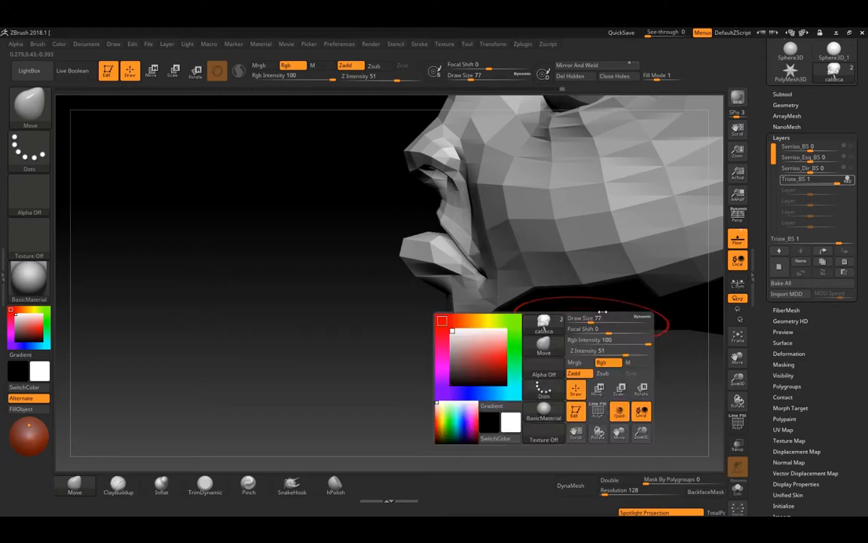
{"action": "mouse_move", "coordinate": [451, 386]}
{"action": "right_mouse_down"}
{"action": "mouse_move", "coordinate": [525, 340]}
{"action": "mouse_move", "coordinate": [575, 289]}
{"action": "mouse_move", "coordinate": [575, 324]}
{"action": "right_mouse_up"}
{"action": "key", "text": "f"}
{"action": "key", "text": "space"}
{"action": "left_click_drag", "start_coordinate": [445, 277], "coordinate": [438, 278]}
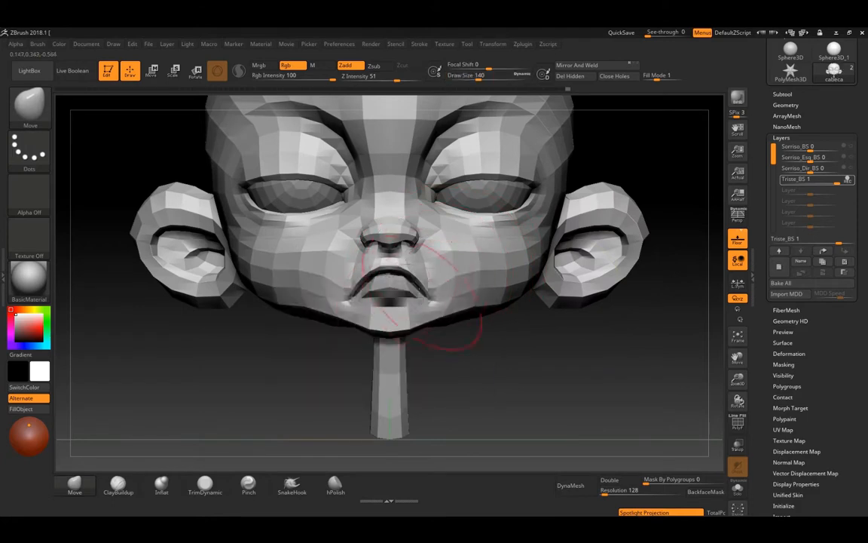
Step: Refine the area around and below the frowning mouth corners with the Move brush at draw size 87
{"action": "key", "text": "space"}
{"action": "left_click_drag", "start_coordinate": [388, 294], "coordinate": [377, 294]}
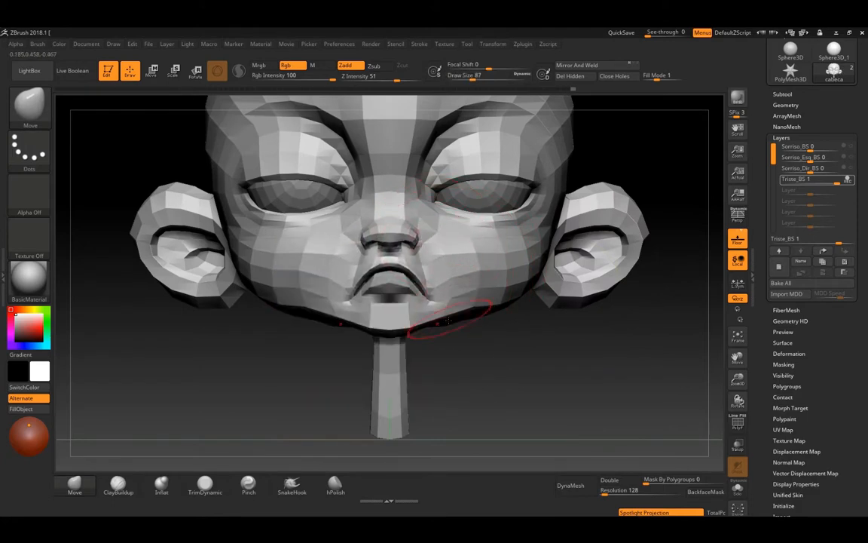
{"action": "right_click_drag", "start_coordinate": [520, 354], "coordinate": [519, 323]}
{"action": "left_click_drag", "start_coordinate": [434, 305], "coordinate": [419, 324]}
{"action": "right_click_drag", "start_coordinate": [503, 352], "coordinate": [575, 382]}
{"action": "right_click_drag", "start_coordinate": [574, 382], "coordinate": [571, 291], "text": "ctrl"}
{"action": "right_click_drag", "start_coordinate": [561, 229], "coordinate": [552, 296], "text": "ctrl"}
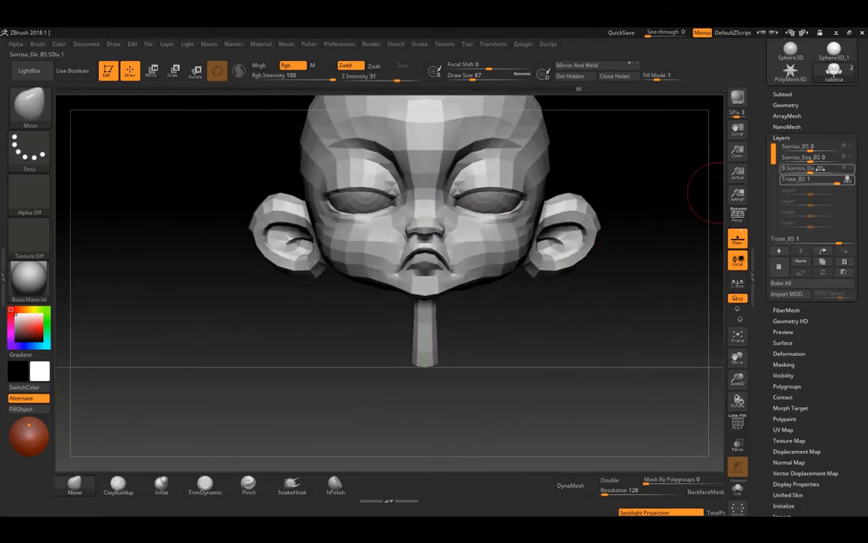
Step: Delete the existing morph target and store the frowning face as the new morph target
{"action": "left_click_drag", "start_coordinate": [820, 392], "coordinate": [819, 355]}
{"action": "left_click", "coordinate": [792, 371]}
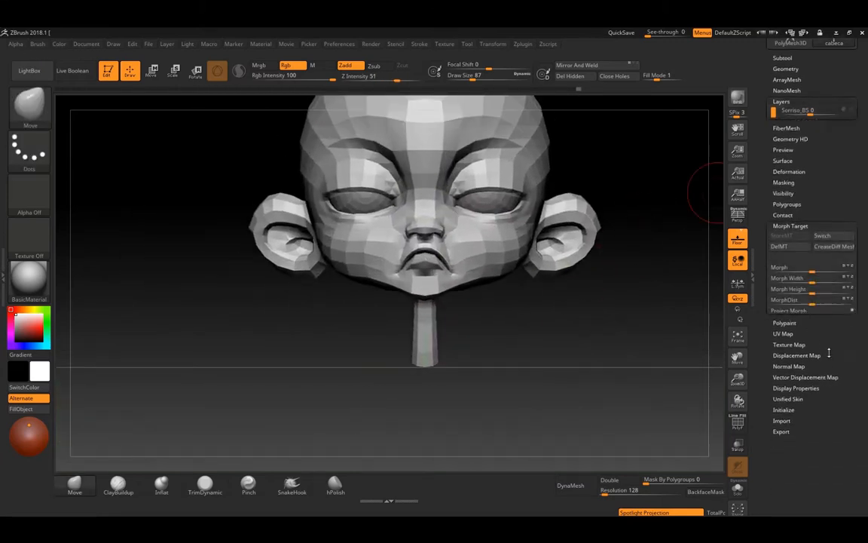
{"action": "left_click", "coordinate": [795, 231]}
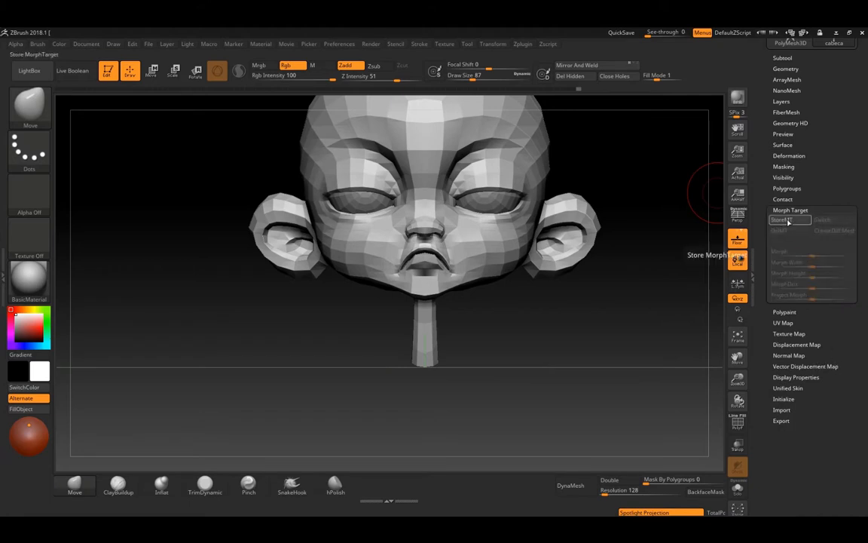
{"action": "left_click", "coordinate": [789, 221]}
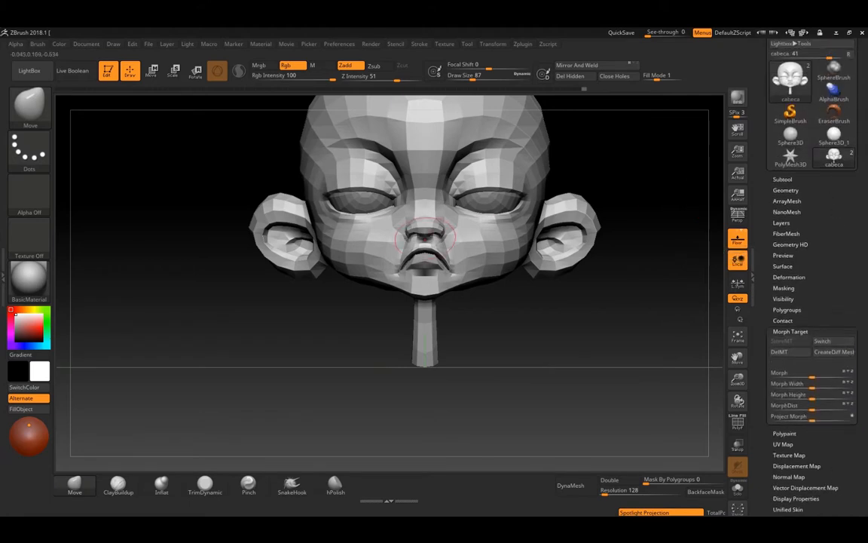
Step: Set the Triste_BS layer's intensity to 0, add a new layer and name it Triste_Esq_BS
{"action": "left_click", "coordinate": [781, 223]}
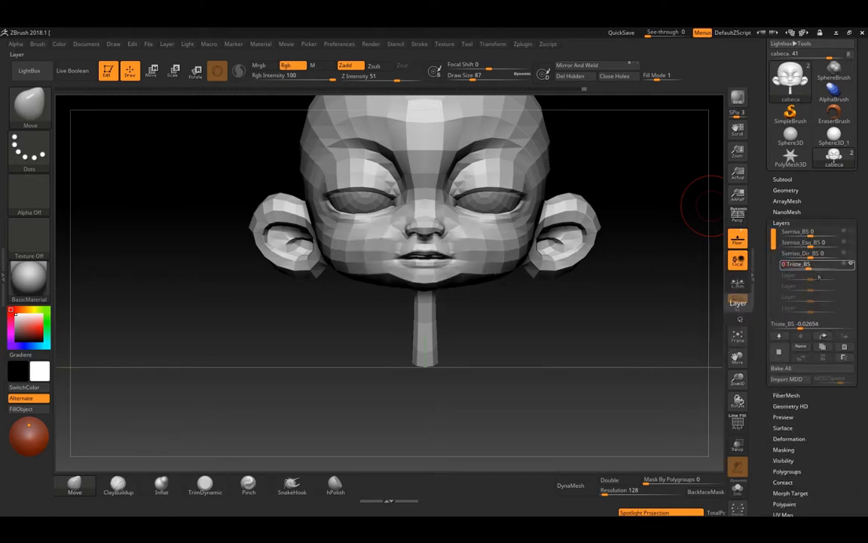
{"action": "left_click", "coordinate": [783, 348]}
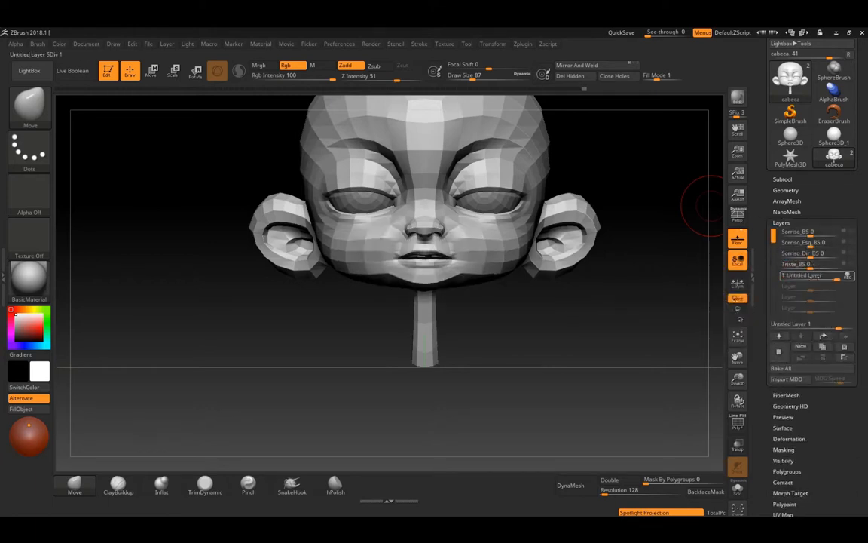
{"action": "left_click", "coordinate": [800, 346]}
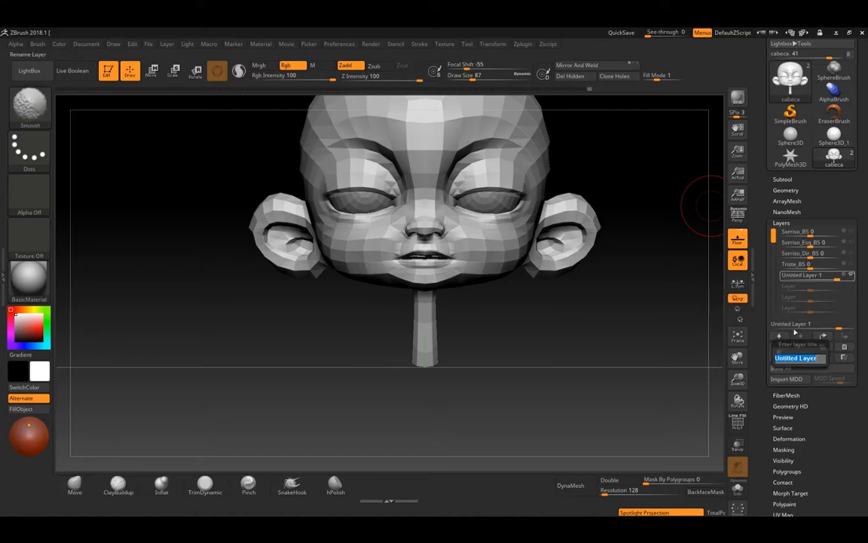
{"action": "type", "text": "Triste_Esq_BS"}
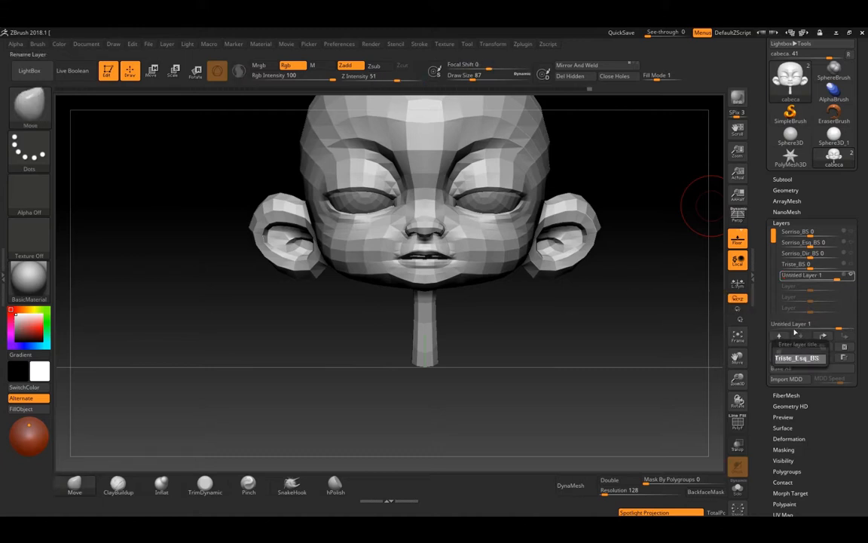
{"action": "key", "text": "Return"}
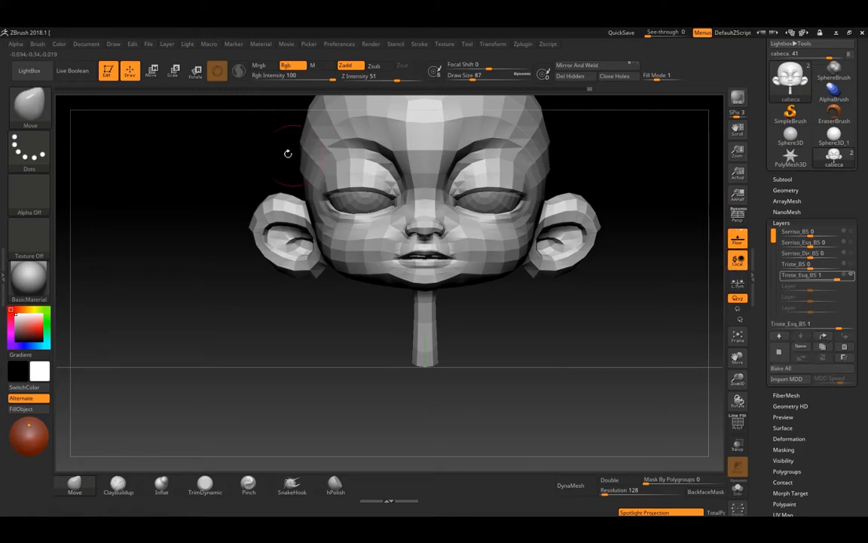
Step: Paint the stored frown onto only the character's left half of the mouth with the Morph brush at draw size 136
{"action": "key", "text": "b"}
{"action": "key", "text": "m"}
{"action": "key", "text": "r"}
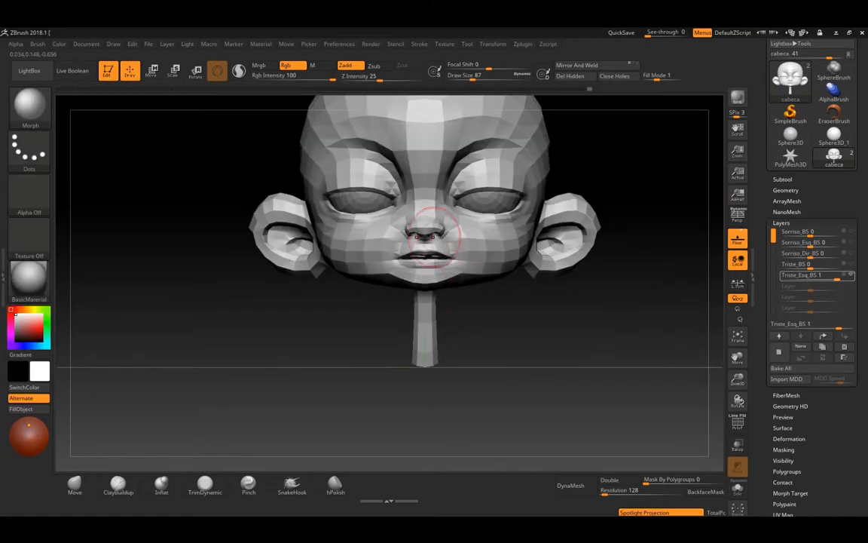
{"action": "key", "text": "space"}
{"action": "left_click_drag", "start_coordinate": [433, 236], "coordinate": [438, 237]}
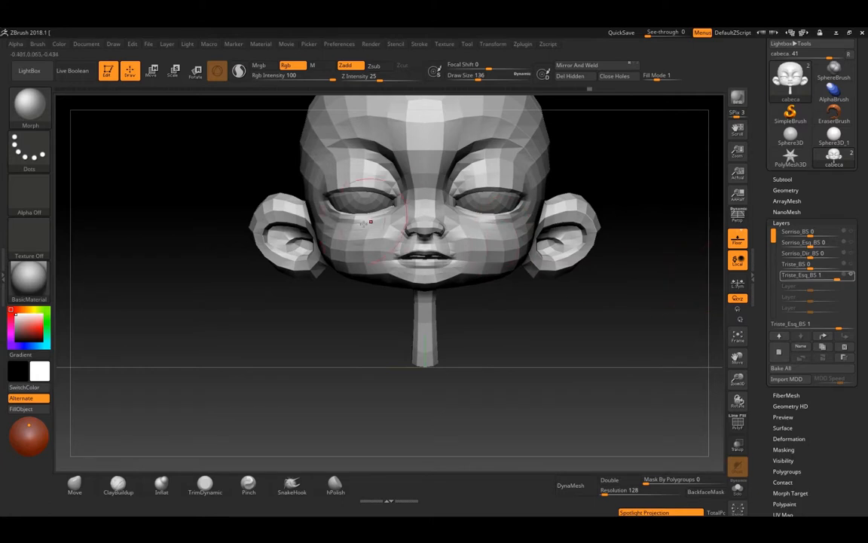
{"action": "left_click_drag", "start_coordinate": [436, 254], "coordinate": [441, 266]}
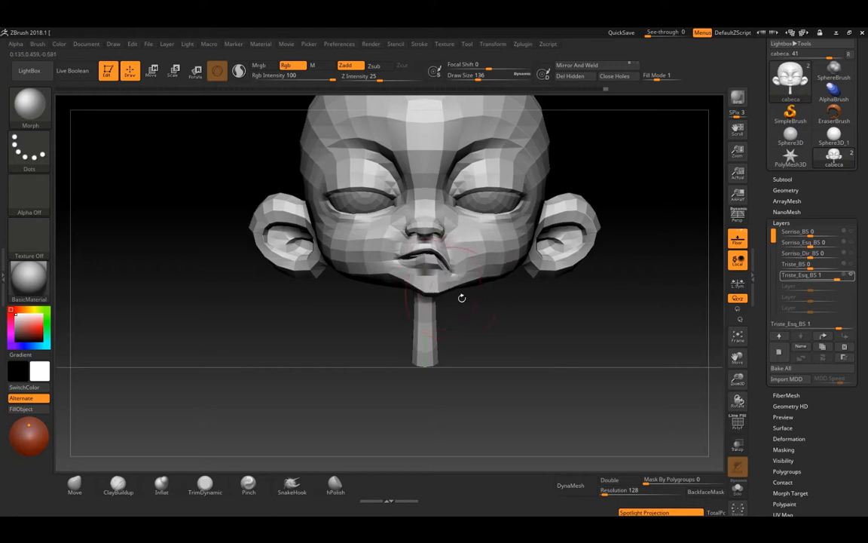
{"action": "mouse_move", "coordinate": [523, 330]}
{"action": "right_mouse_down", "text": "alt"}
{"action": "mouse_move", "coordinate": [525, 316]}
{"action": "mouse_move", "coordinate": [498, 323]}
{"action": "mouse_move", "coordinate": [497, 293]}
{"action": "right_mouse_up", "text": "alt"}
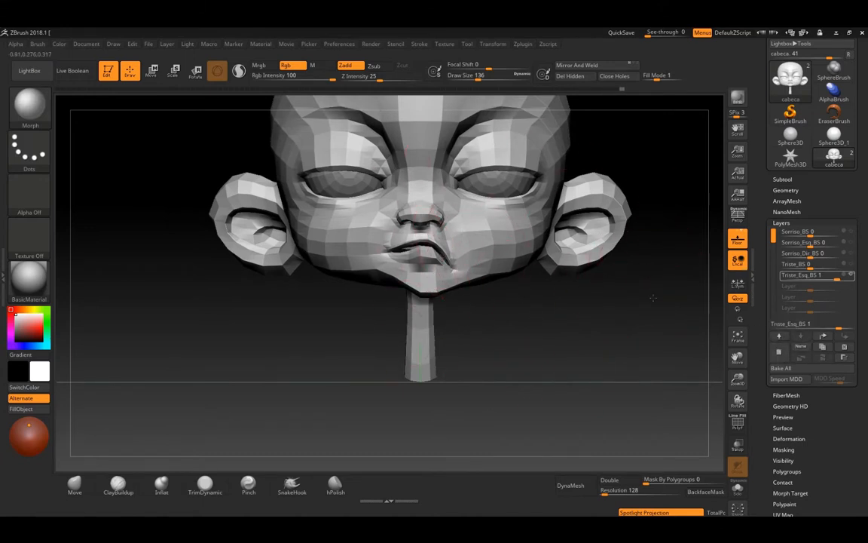
{"action": "right_click_drag", "start_coordinate": [654, 297], "coordinate": [639, 374], "text": "alt"}
Step: Set the Triste_Esq_BS layer's intensity to 0 and add a new layer
{"action": "left_click_drag", "start_coordinate": [807, 275], "coordinate": [784, 274]}
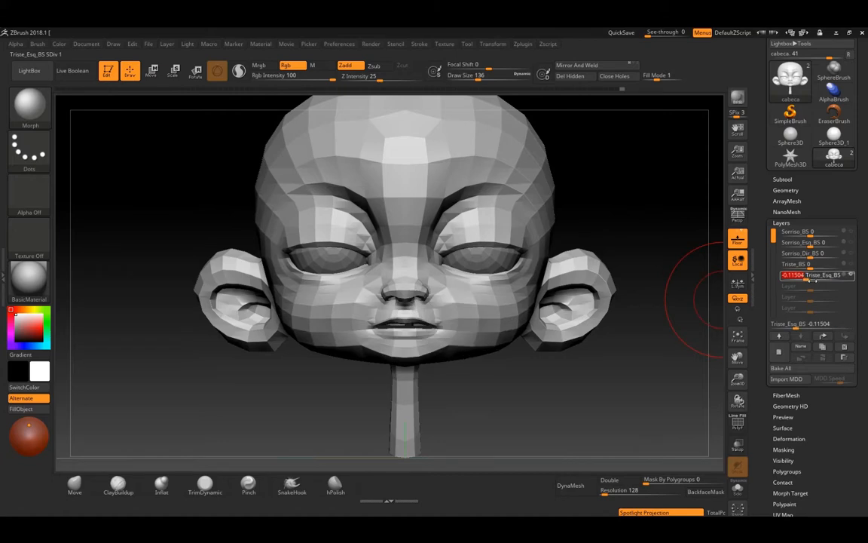
{"action": "left_click", "coordinate": [780, 352]}
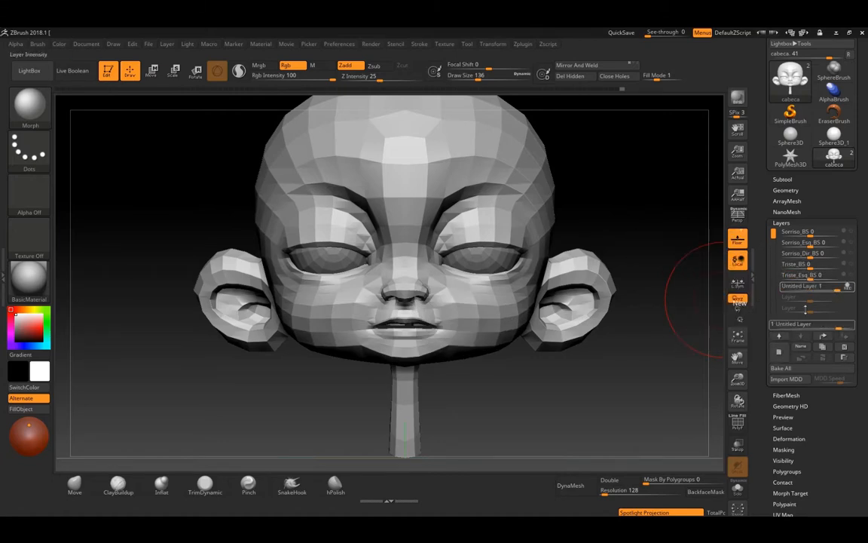
Step: Try raising the eyebrows with the Move brush at draw size 182 and pulling up the eyelids, and undo both
{"action": "key", "text": "space"}
{"action": "left_click_drag", "start_coordinate": [487, 200], "coordinate": [494, 200]}
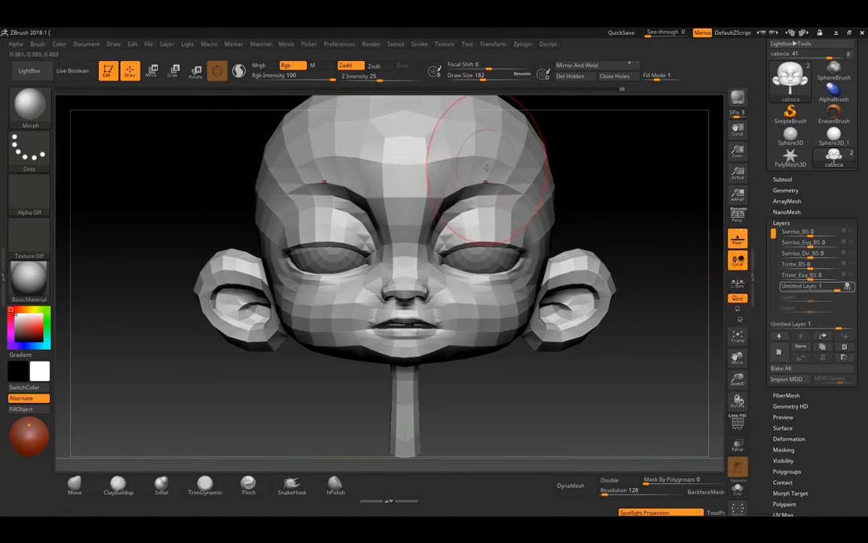
{"action": "left_click_drag", "start_coordinate": [693, 300], "coordinate": [590, 274]}
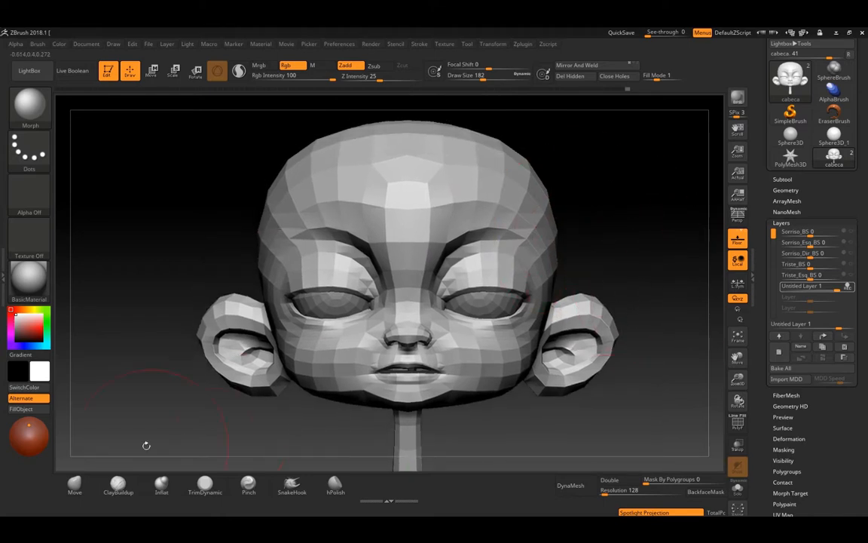
{"action": "left_click", "coordinate": [74, 485]}
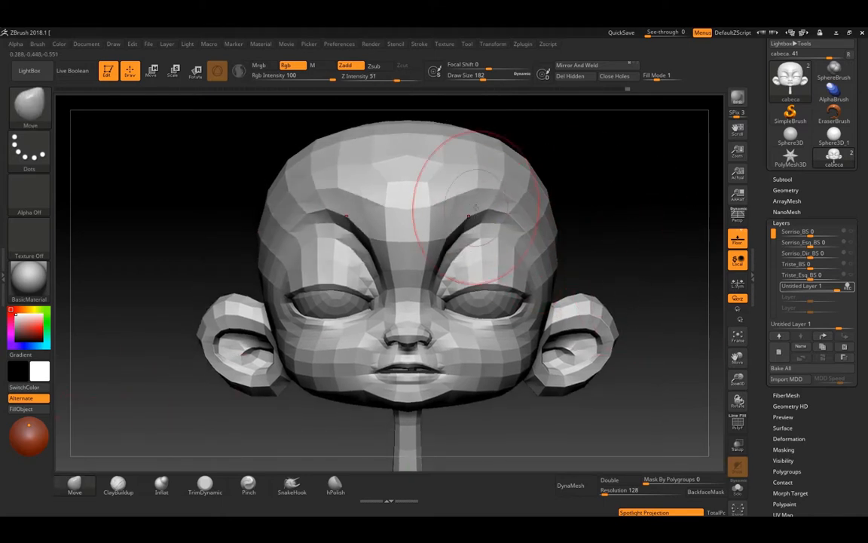
{"action": "key", "text": "ctrl+z"}
{"action": "mouse_move", "coordinate": [647, 218]}
{"action": "left_mouse_down", "text": "alt"}
{"action": "mouse_move", "coordinate": [649, 193]}
{"action": "mouse_move", "coordinate": [628, 221]}
{"action": "left_mouse_up", "text": "alt"}
{"action": "key", "text": "s"}
{"action": "mouse_move", "coordinate": [495, 269]}
{"action": "left_mouse_down"}
{"action": "mouse_move", "coordinate": [497, 239]}
{"action": "mouse_move", "coordinate": [521, 243]}
{"action": "left_mouse_up"}
{"action": "key", "text": "ctrl+z"}
Step: Pull the upper eyelids upward to open both eyes with the Move brush at draw size 83
{"action": "key", "text": "space"}
{"action": "mouse_move", "coordinate": [474, 259]}
{"action": "left_mouse_down"}
{"action": "mouse_move", "coordinate": [464, 248]}
{"action": "mouse_move", "coordinate": [505, 222]}
{"action": "left_mouse_up"}
{"action": "mouse_move", "coordinate": [629, 377]}
{"action": "left_mouse_down"}
{"action": "mouse_move", "coordinate": [612, 368]}
{"action": "mouse_move", "coordinate": [557, 283]}
{"action": "left_mouse_up"}
{"action": "left_click_drag", "start_coordinate": [638, 224], "coordinate": [634, 205], "text": "shift"}
Step: Round the edges of the opened upper eyelids around the eyeballs with short Move brush strokes
{"action": "right_click_drag", "start_coordinate": [634, 206], "coordinate": [500, 265], "text": "ctrl"}
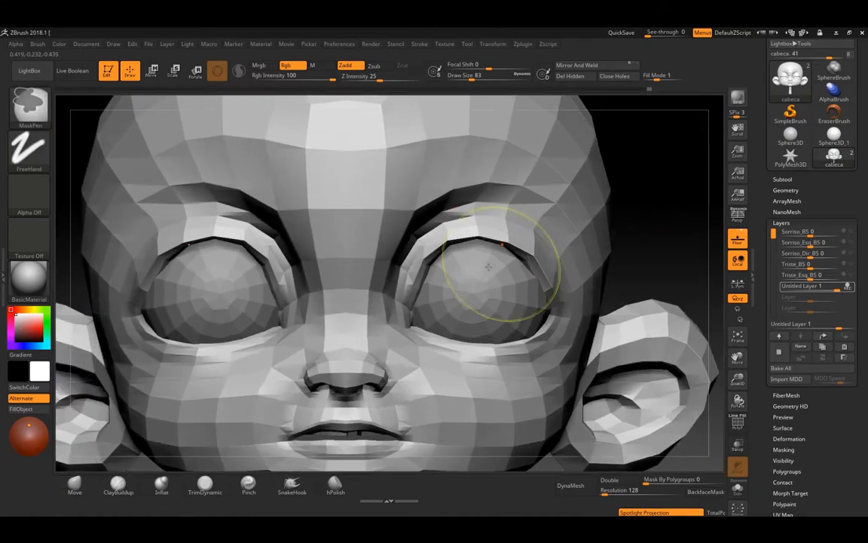
{"action": "left_click_drag", "start_coordinate": [533, 251], "coordinate": [529, 238]}
{"action": "left_click_drag", "start_coordinate": [465, 238], "coordinate": [462, 232]}
{"action": "left_click_drag", "start_coordinate": [432, 260], "coordinate": [425, 254]}
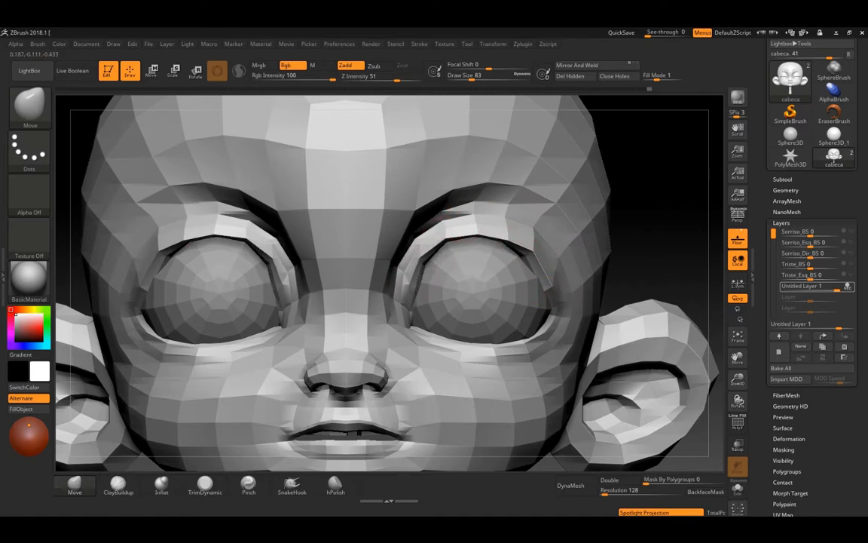
{"action": "left_click_drag", "start_coordinate": [500, 236], "coordinate": [481, 224]}
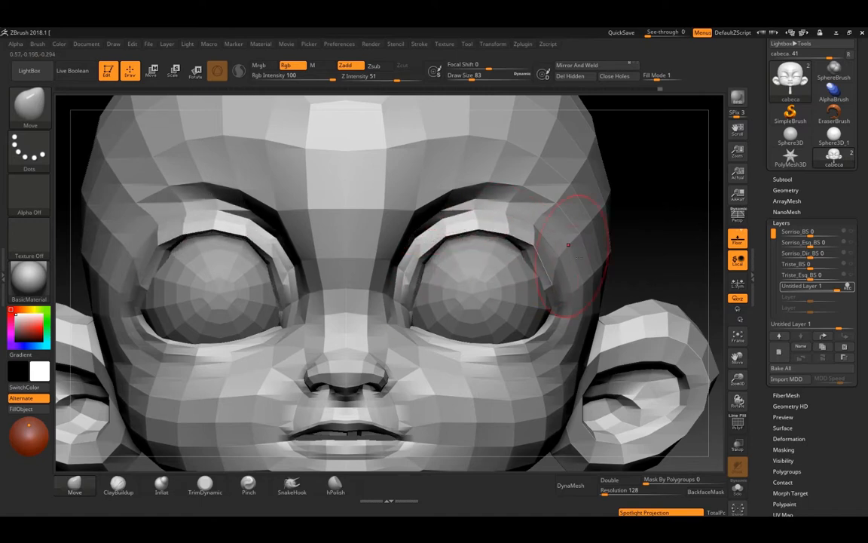
Step: Fit the opened upper eyelids against the eyeballs from below with the Move brush, closing the gaps
{"action": "left_click_drag", "start_coordinate": [654, 264], "coordinate": [663, 154]}
{"action": "left_click_drag", "start_coordinate": [538, 274], "coordinate": [543, 269]}
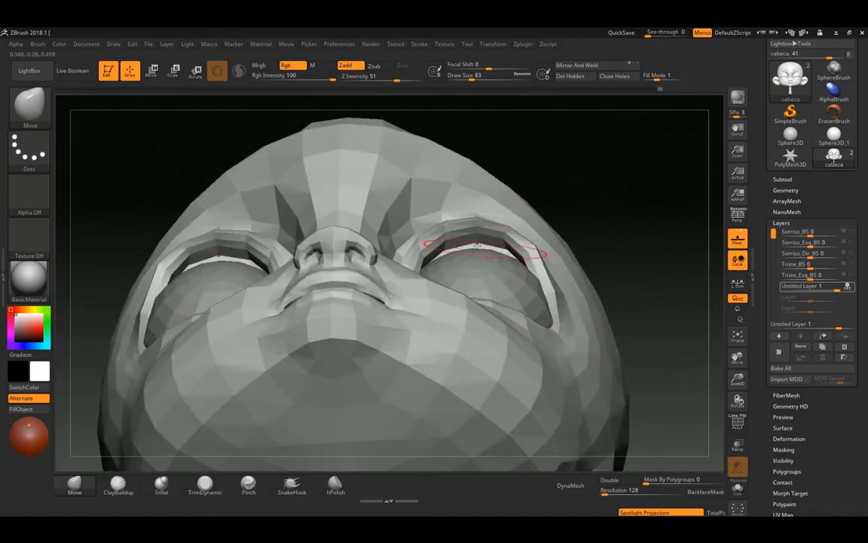
{"action": "left_click_drag", "start_coordinate": [619, 203], "coordinate": [581, 205]}
{"action": "mouse_move", "coordinate": [477, 234]}
{"action": "left_mouse_down"}
{"action": "mouse_move", "coordinate": [476, 247]}
{"action": "mouse_move", "coordinate": [421, 261]}
{"action": "left_mouse_up"}
{"action": "mouse_move", "coordinate": [481, 239]}
{"action": "left_mouse_down"}
{"action": "mouse_move", "coordinate": [480, 251]}
{"action": "mouse_move", "coordinate": [508, 251]}
{"action": "mouse_move", "coordinate": [528, 269]}
{"action": "left_mouse_up"}
{"action": "left_click_drag", "start_coordinate": [421, 251], "coordinate": [422, 259]}
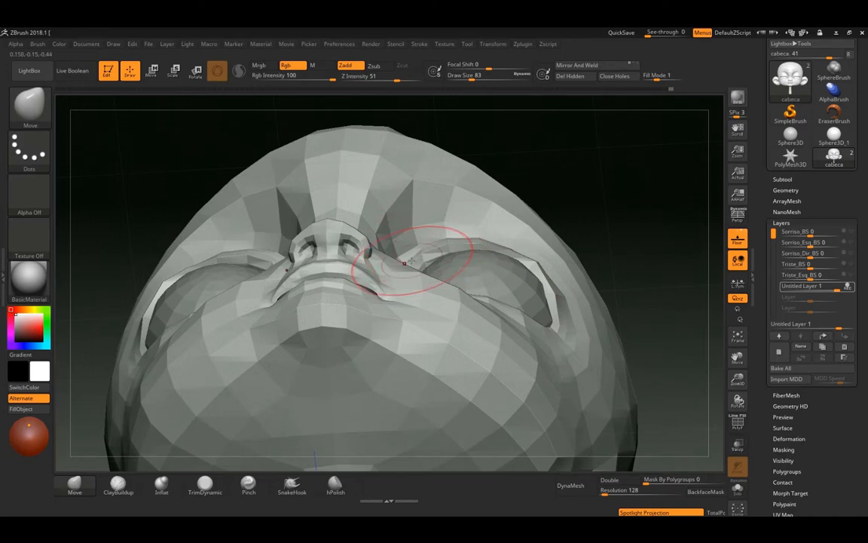
Step: Lift the brow creases above both opened eyes with the Move brush at draw size 120
{"action": "left_click_drag", "start_coordinate": [632, 196], "coordinate": [574, 225]}
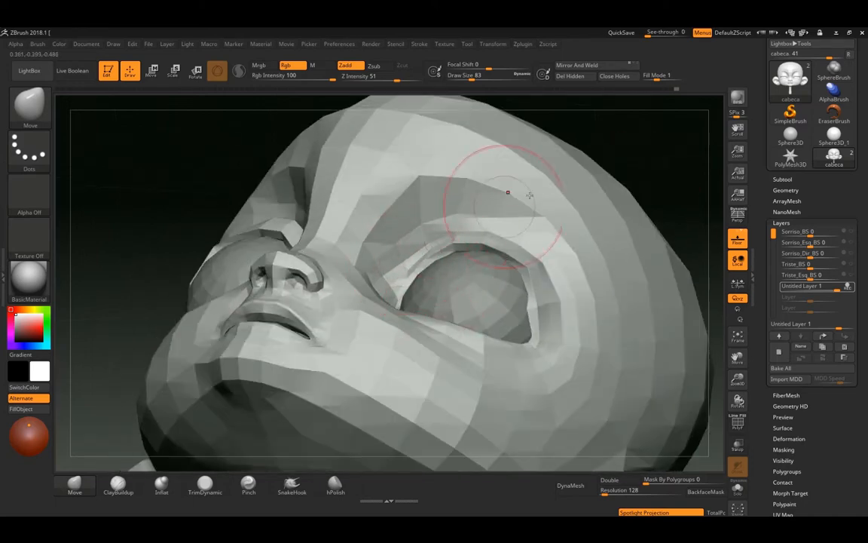
{"action": "left_click_drag", "start_coordinate": [639, 154], "coordinate": [682, 181]}
{"action": "key", "text": "space"}
{"action": "left_click_drag", "start_coordinate": [476, 279], "coordinate": [482, 279]}
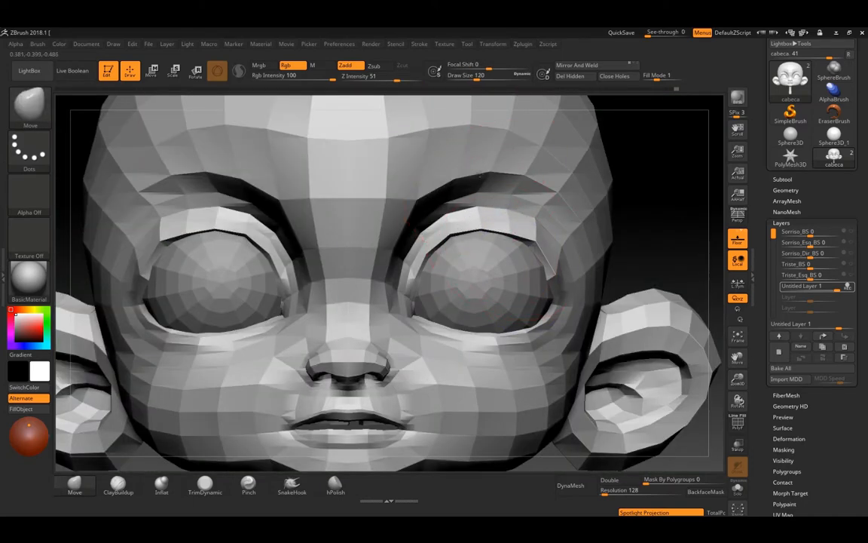
{"action": "mouse_move", "coordinate": [481, 176]}
{"action": "left_mouse_down"}
{"action": "mouse_move", "coordinate": [481, 166]}
{"action": "mouse_move", "coordinate": [434, 179]}
{"action": "mouse_move", "coordinate": [501, 177]}
{"action": "left_mouse_up"}
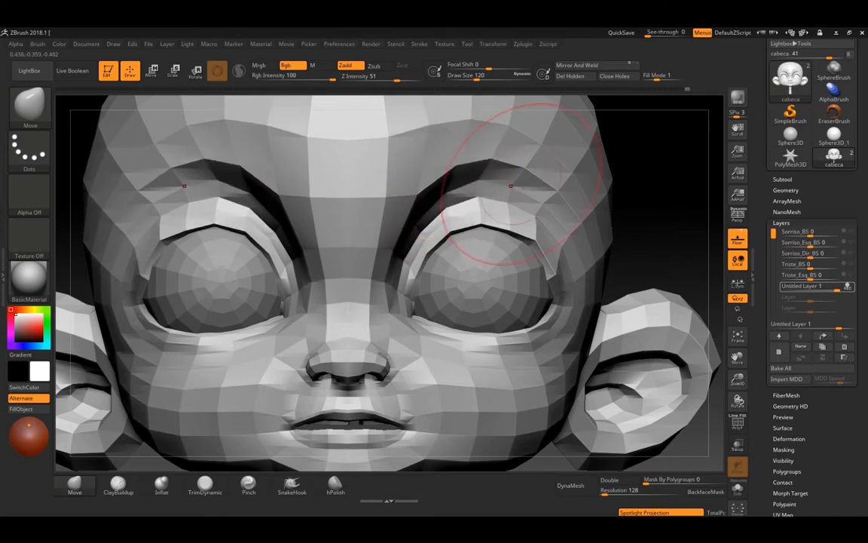
{"action": "key", "text": "space"}
{"action": "left_click_drag", "start_coordinate": [564, 213], "coordinate": [559, 213]}
{"action": "left_click_drag", "start_coordinate": [559, 196], "coordinate": [565, 183]}
Step: Refine the opened upper eyelids with the Move brush at draw size 77 and check their fit from the side and front
{"action": "mouse_move", "coordinate": [666, 205]}
{"action": "left_mouse_down", "text": "alt"}
{"action": "mouse_move", "coordinate": [659, 195]}
{"action": "mouse_move", "coordinate": [612, 200]}
{"action": "left_mouse_up", "text": "alt"}
{"action": "key", "text": "space"}
{"action": "left_click_drag", "start_coordinate": [492, 192], "coordinate": [466, 217]}
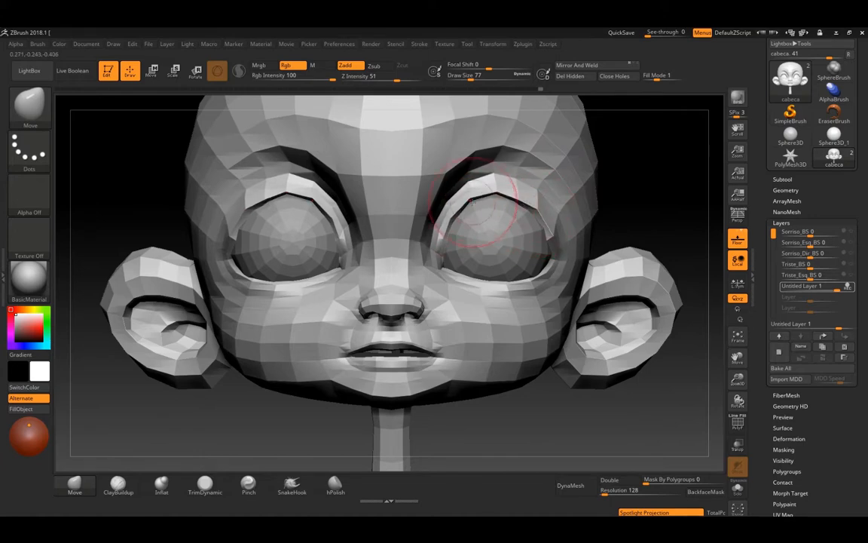
{"action": "left_click_drag", "start_coordinate": [605, 182], "coordinate": [497, 204]}
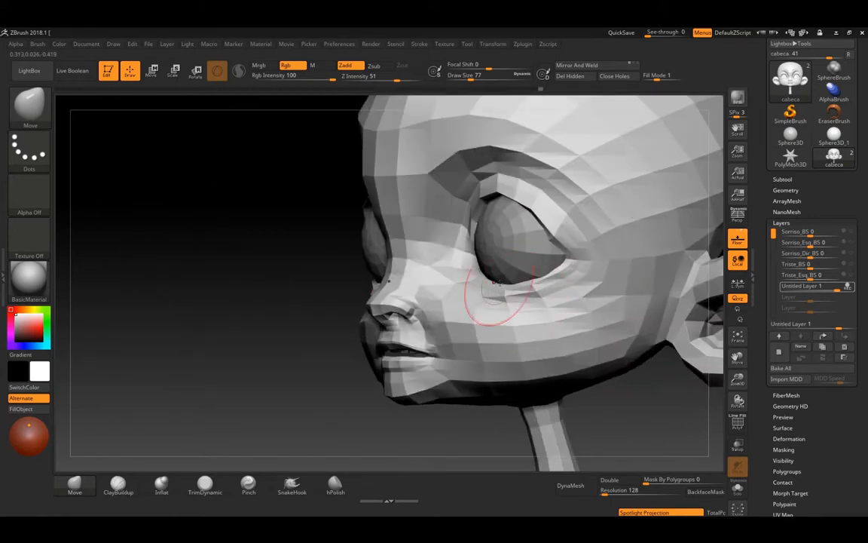
{"action": "left_click_drag", "start_coordinate": [219, 270], "coordinate": [322, 276]}
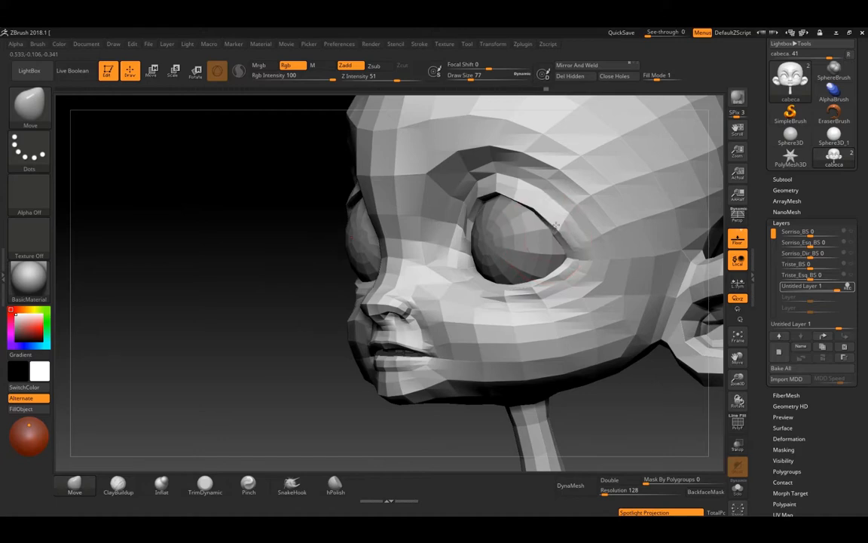
{"action": "left_click_drag", "start_coordinate": [256, 313], "coordinate": [325, 315], "text": "shift"}
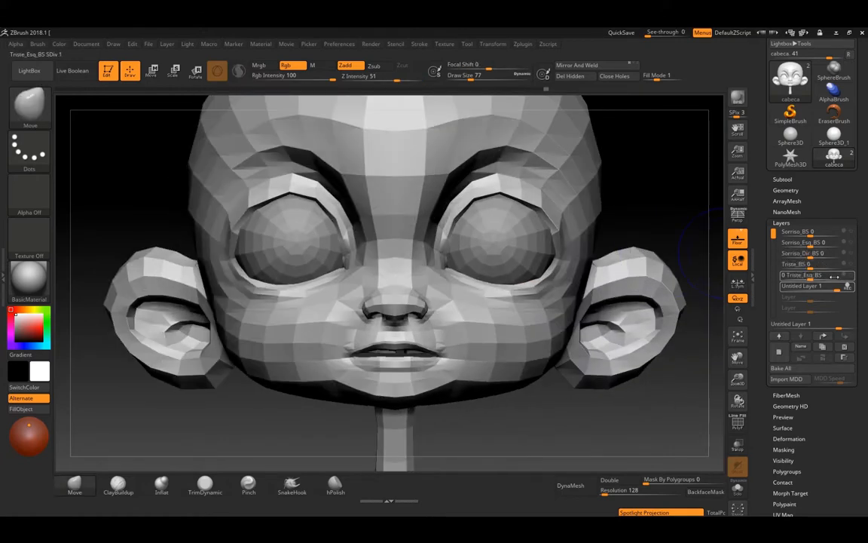
Step: Test the open-eyes layer at partial intensities and set its intensity to 0
{"action": "left_click_drag", "start_coordinate": [826, 287], "coordinate": [866, 289]}
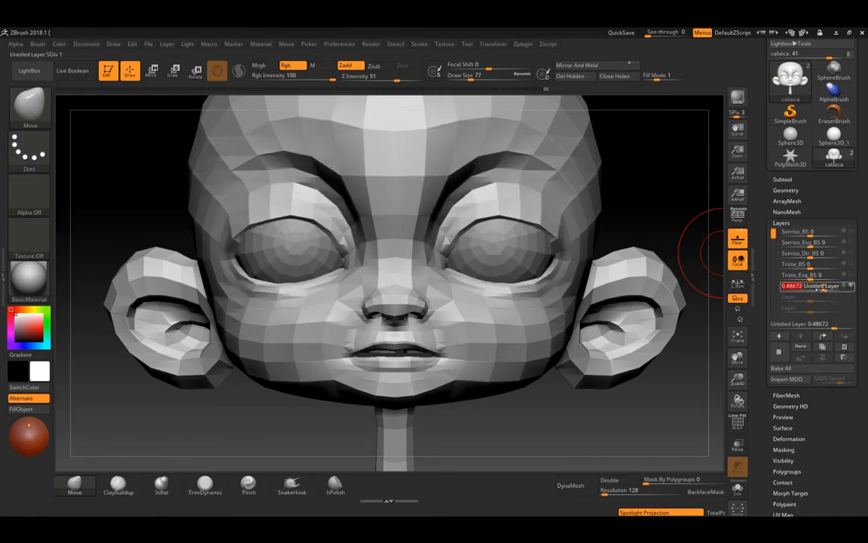
{"action": "left_click_drag", "start_coordinate": [641, 200], "coordinate": [673, 243]}
{"action": "right_click_drag", "start_coordinate": [482, 317], "coordinate": [459, 248], "text": "ctrl"}
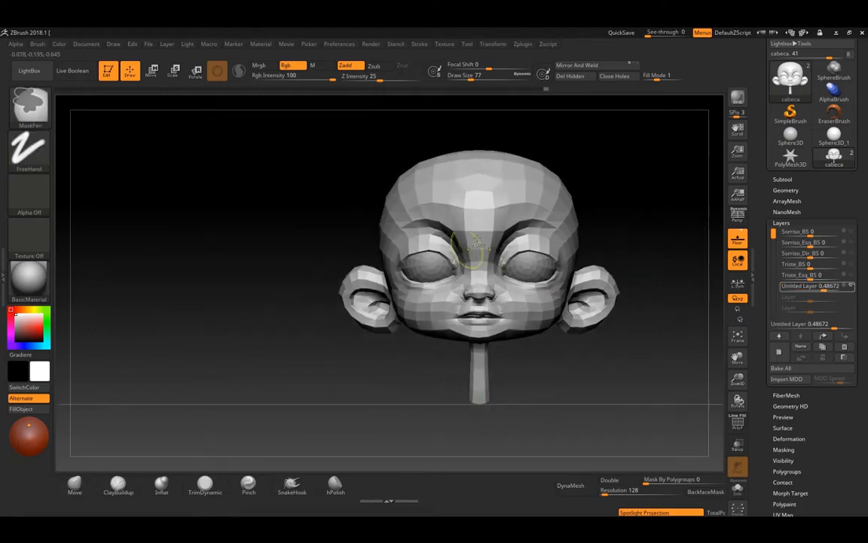
{"action": "left_click_drag", "start_coordinate": [654, 226], "coordinate": [669, 194]}
{"action": "right_click_drag", "start_coordinate": [445, 198], "coordinate": [421, 261], "text": "ctrl"}
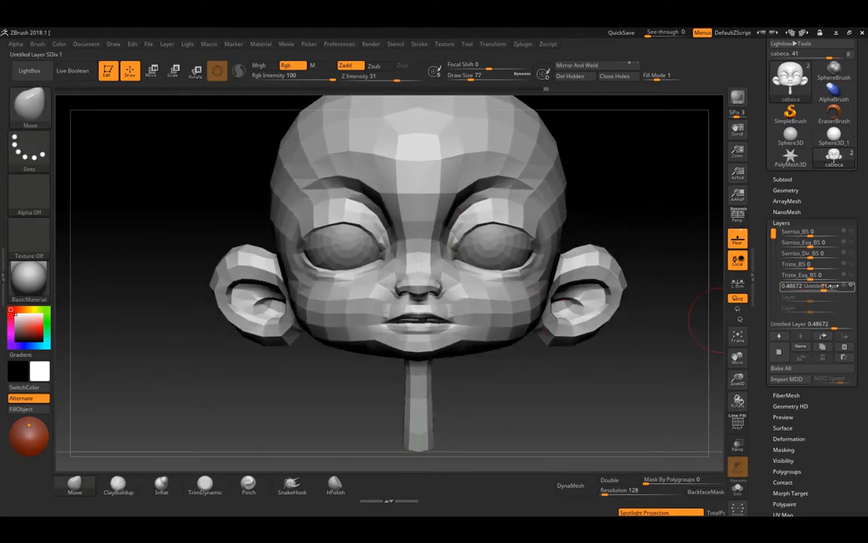
{"action": "left_click_drag", "start_coordinate": [823, 289], "coordinate": [804, 286]}
{"action": "left_click_drag", "start_coordinate": [637, 220], "coordinate": [539, 147]}
{"action": "left_click_drag", "start_coordinate": [595, 162], "coordinate": [530, 207]}
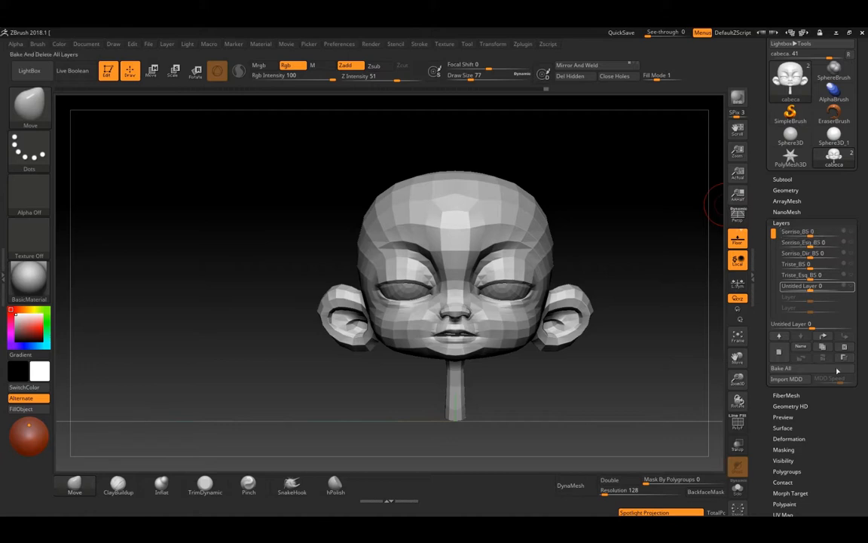
Step: Turn off sub-group export (Grp) in the tool's export settings
{"action": "scroll", "coordinate": [812, 349], "scroll_direction": "down", "scroll_amount": 5}
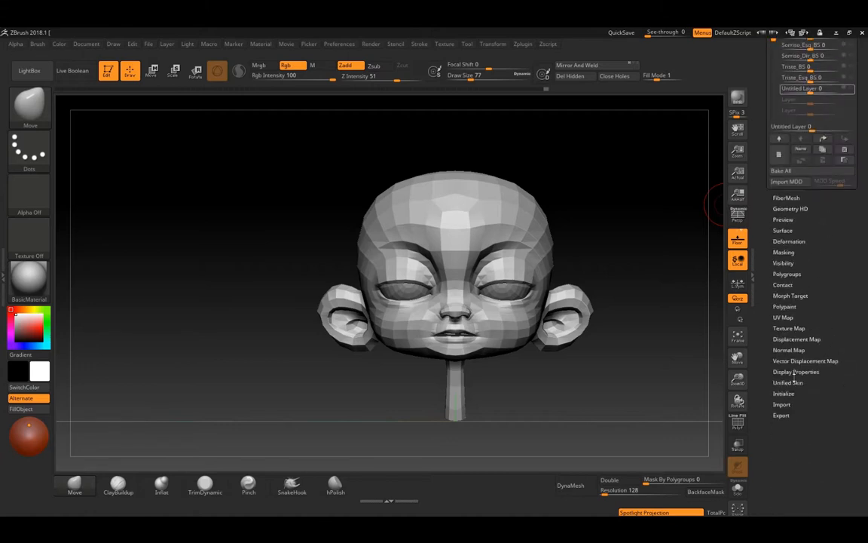
{"action": "scroll", "coordinate": [848, 282], "scroll_direction": "up", "scroll_amount": 3}
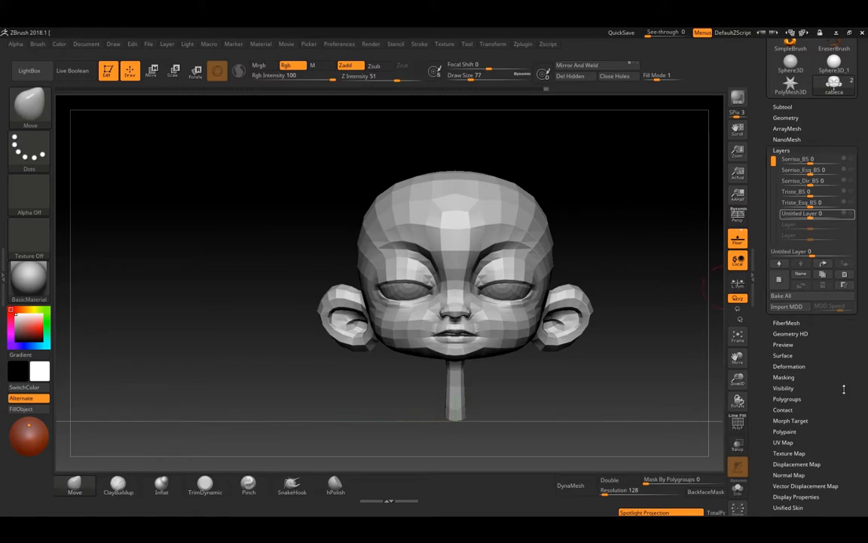
{"action": "scroll", "coordinate": [843, 389], "scroll_direction": "down", "scroll_amount": 6}
{"action": "left_click", "coordinate": [781, 277]}
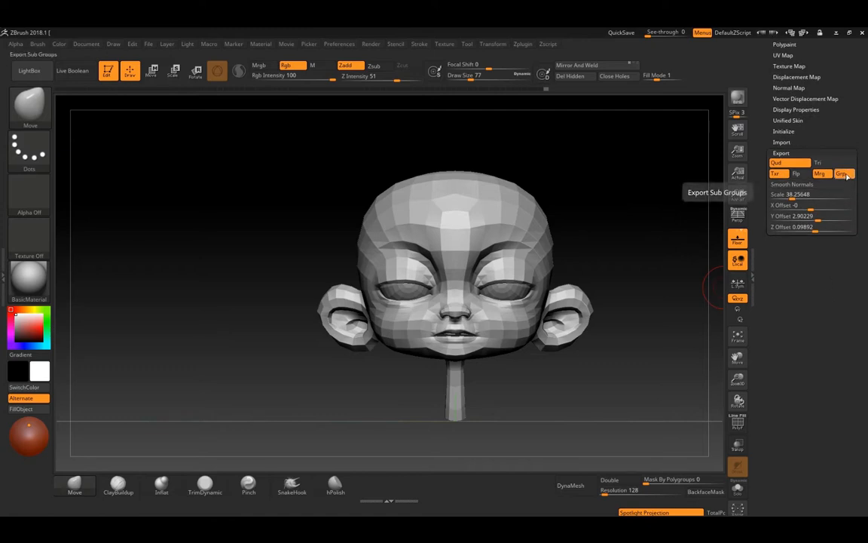
{"action": "left_click", "coordinate": [845, 174]}
{"action": "left_click_drag", "start_coordinate": [812, 268], "coordinate": [811, 302]}
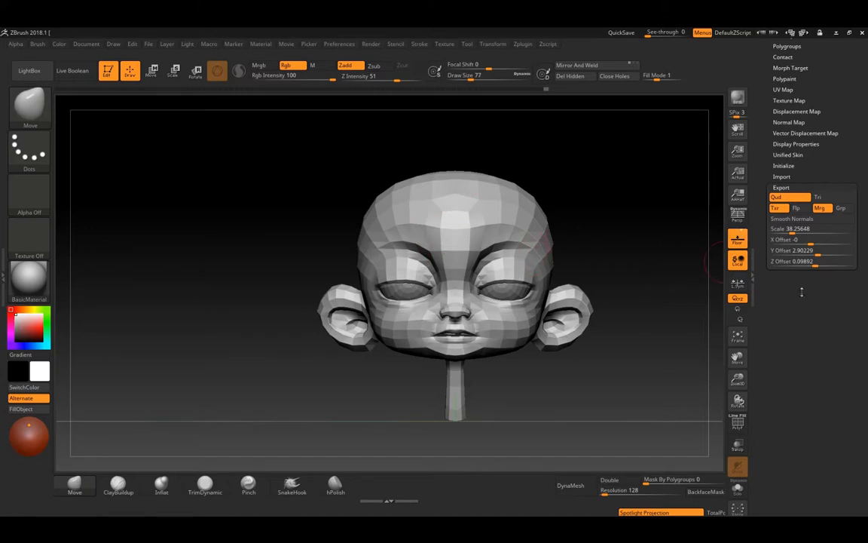
{"action": "scroll", "coordinate": [814, 249], "scroll_direction": "up", "scroll_amount": 2}
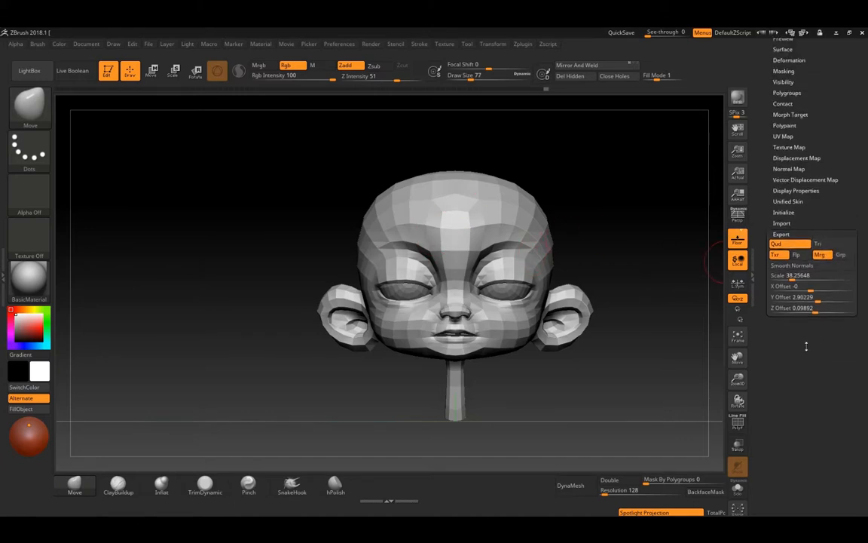
{"action": "scroll", "coordinate": [790, 260], "scroll_direction": "up", "scroll_amount": 2}
{"action": "left_click", "coordinate": [782, 268]}
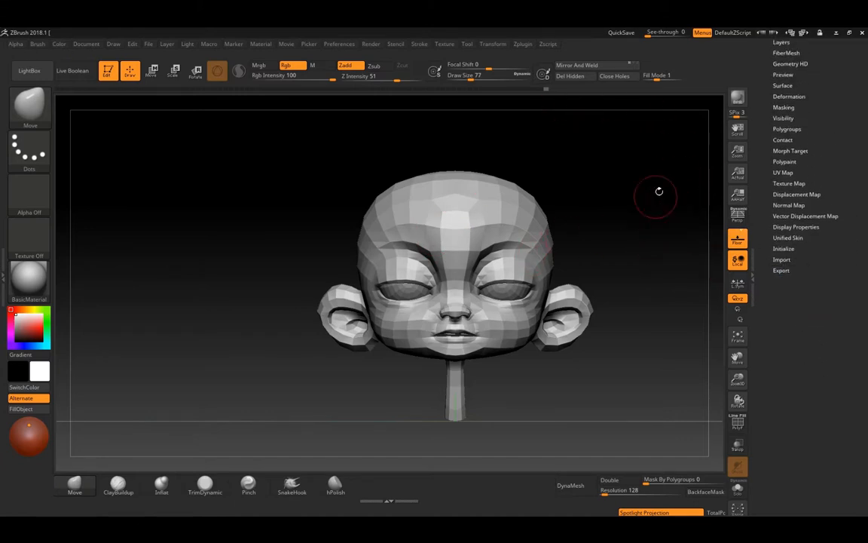
Step: Set the Maya Blend Shapes plugin to Visible subtools and export the head's layers as blend shapes to Maya
{"action": "left_click", "coordinate": [527, 44]}
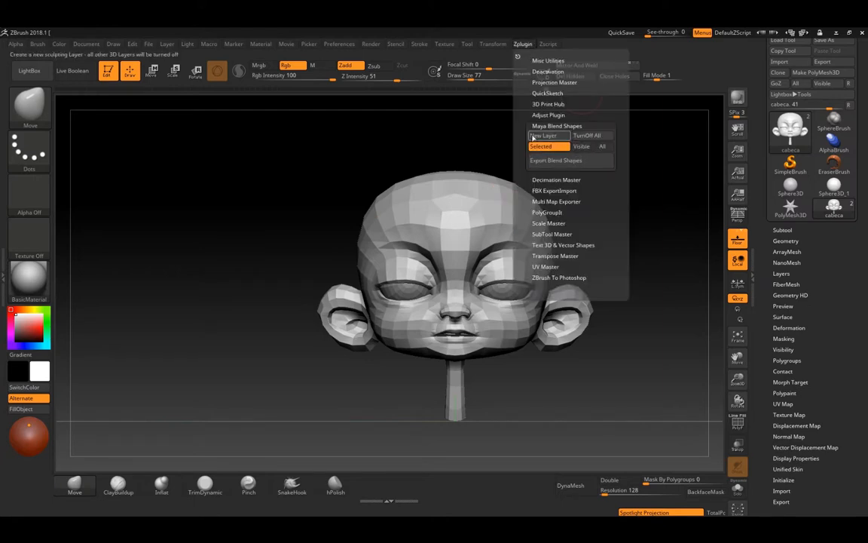
{"action": "left_click", "coordinate": [558, 126]}
{"action": "left_click", "coordinate": [557, 126]}
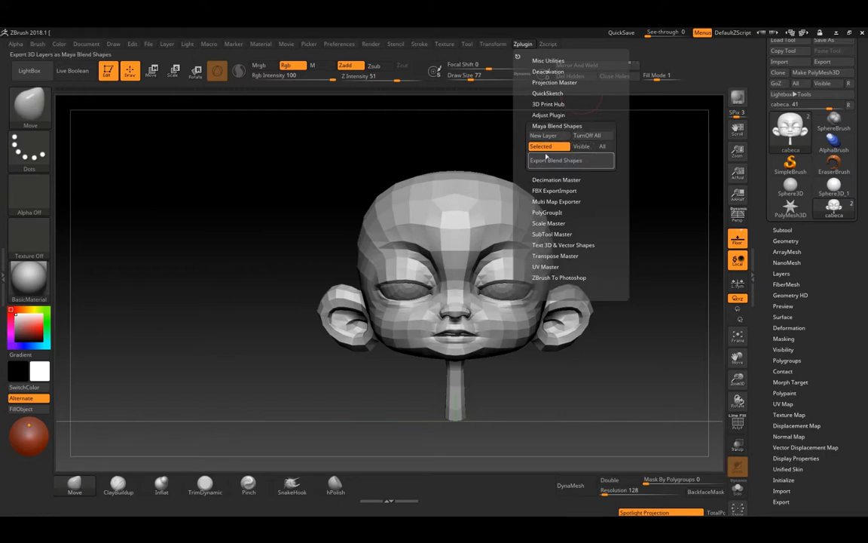
{"action": "left_click", "coordinate": [523, 44]}
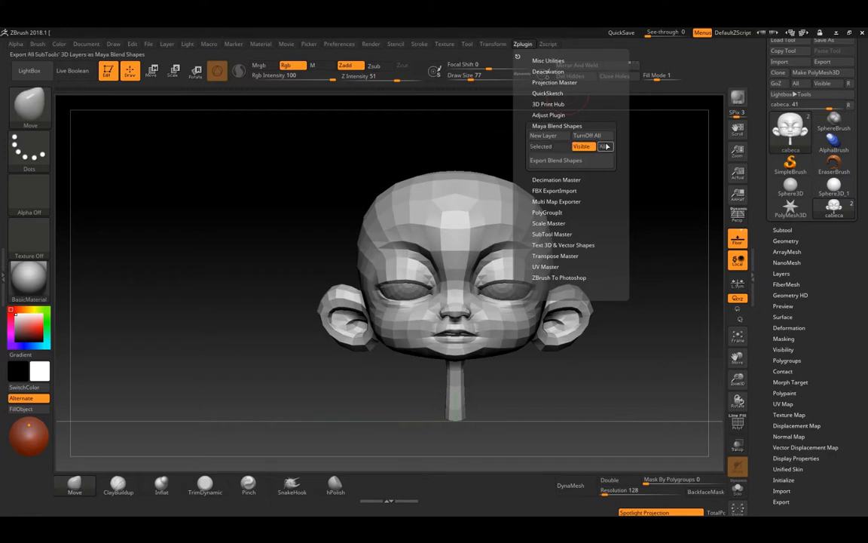
{"action": "left_click", "coordinate": [783, 230]}
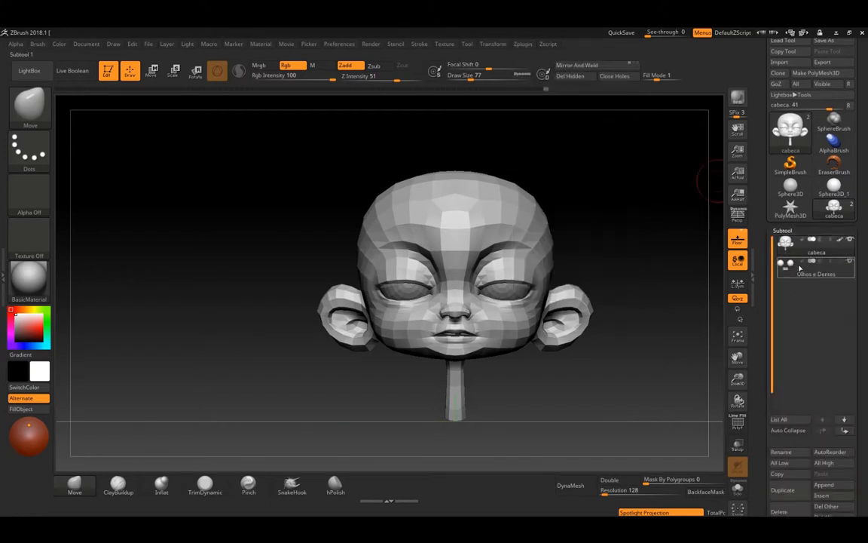
{"action": "mouse_move", "coordinate": [789, 267]}
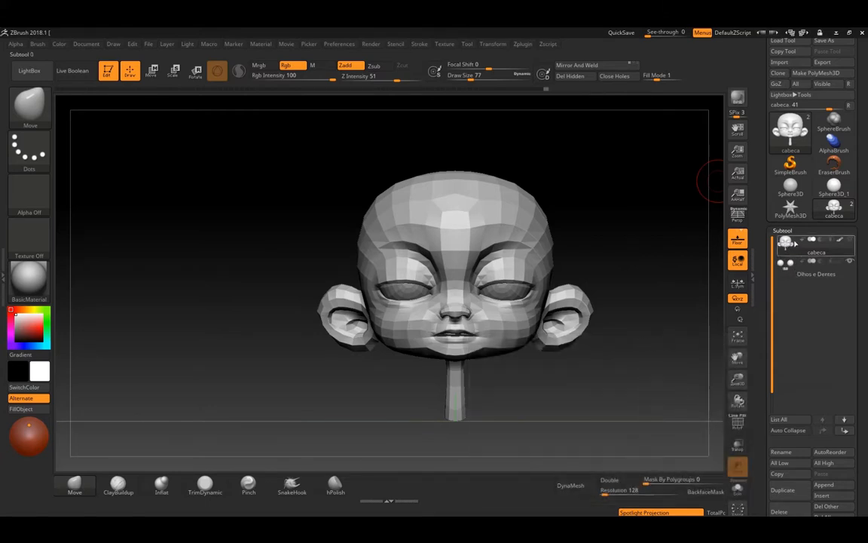
{"action": "left_click", "coordinate": [522, 44]}
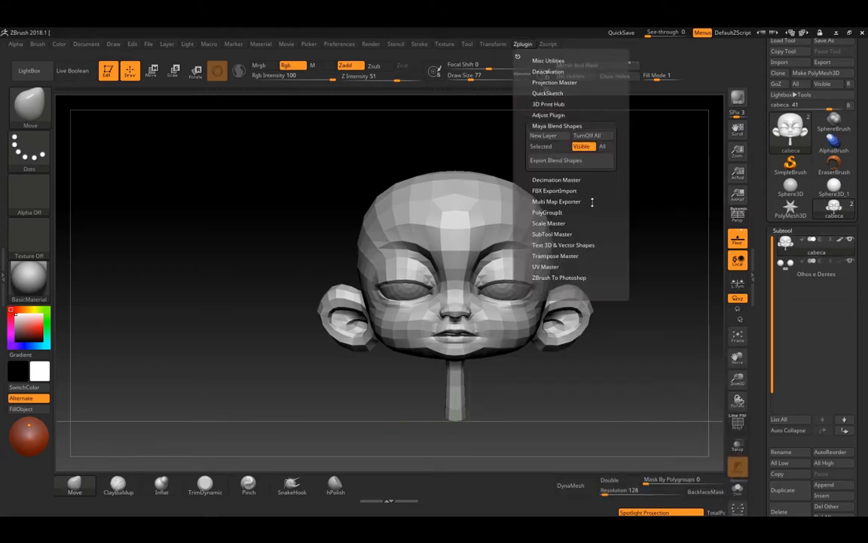
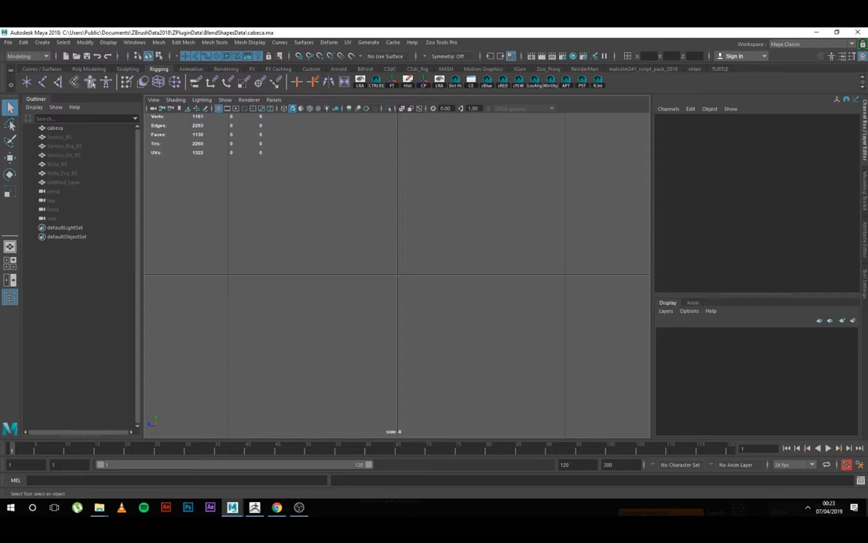
Step: In Maya, frame the imported cabeca mesh and view the face from the front in the perspective view
{"action": "key", "text": "f"}
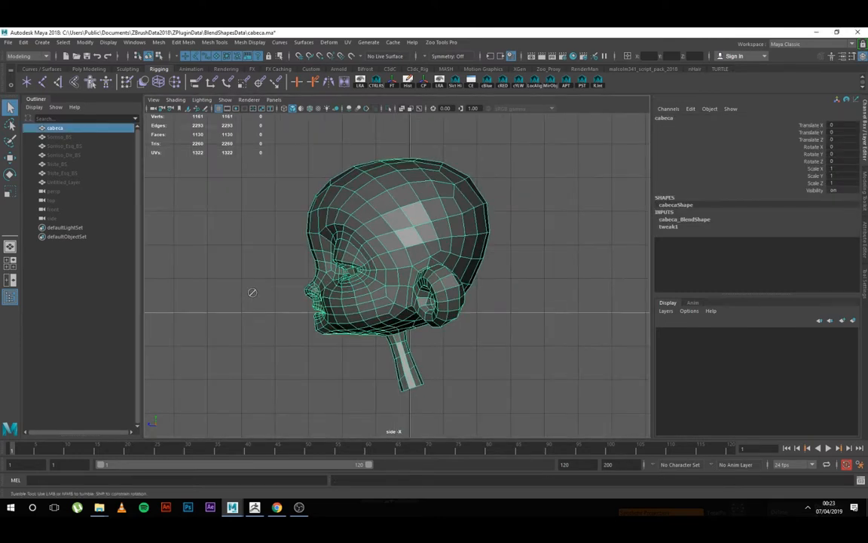
{"action": "left_click_drag", "start_coordinate": [252, 295], "coordinate": [264, 296], "text": "alt"}
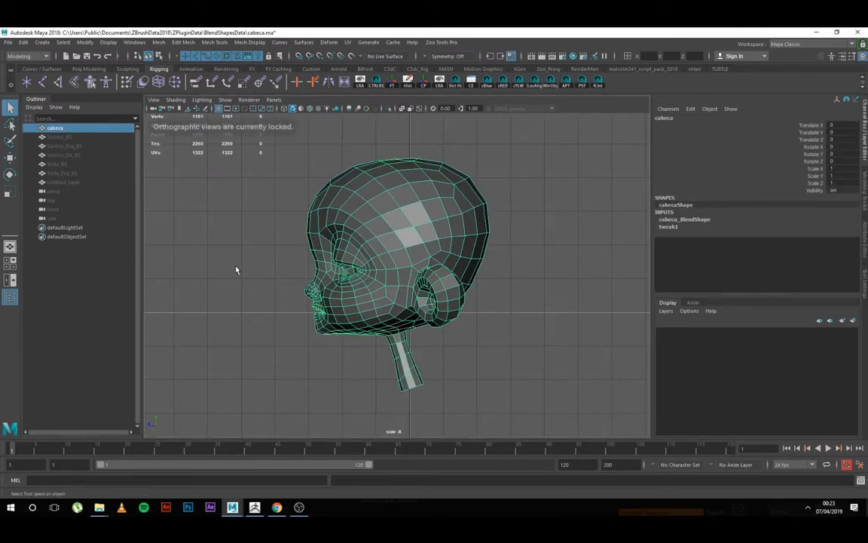
{"action": "key", "text": "space"}
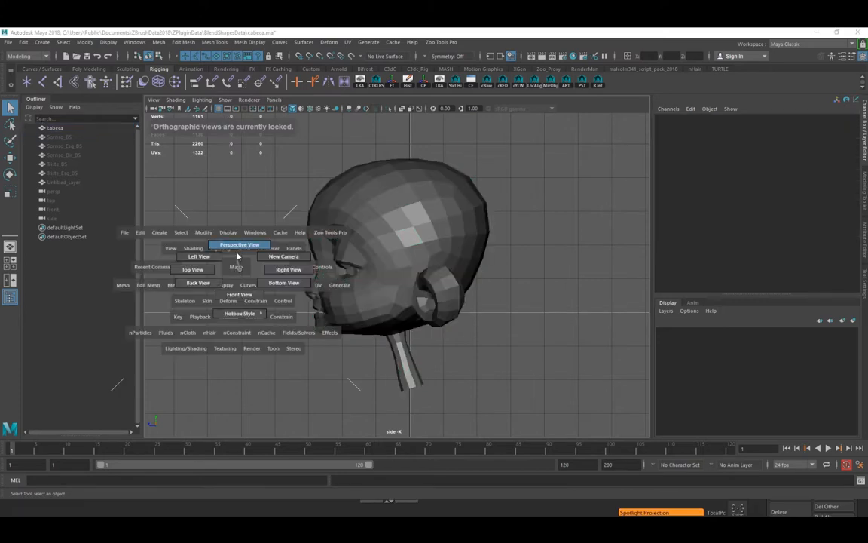
{"action": "left_click_drag", "start_coordinate": [238, 257], "coordinate": [233, 248]}
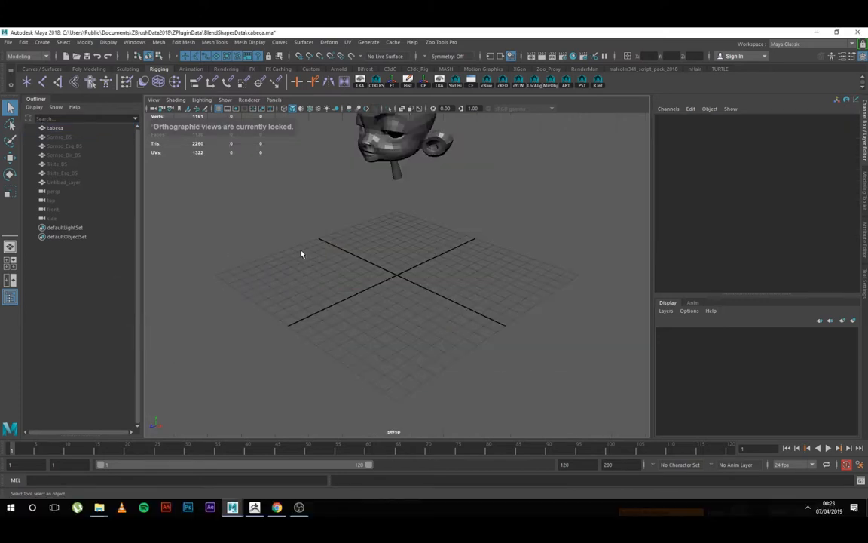
{"action": "left_click_drag", "start_coordinate": [331, 226], "coordinate": [363, 248], "text": "alt"}
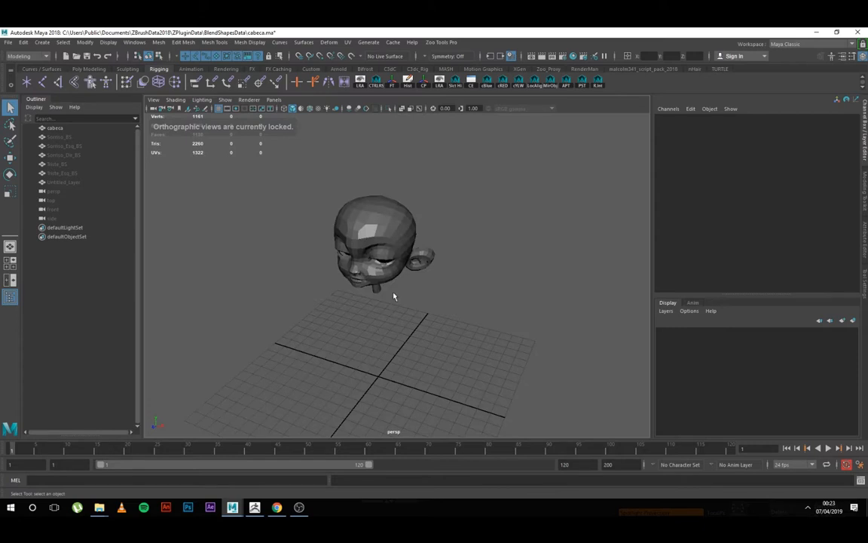
{"action": "right_click_drag", "start_coordinate": [393, 296], "coordinate": [443, 351], "text": "alt"}
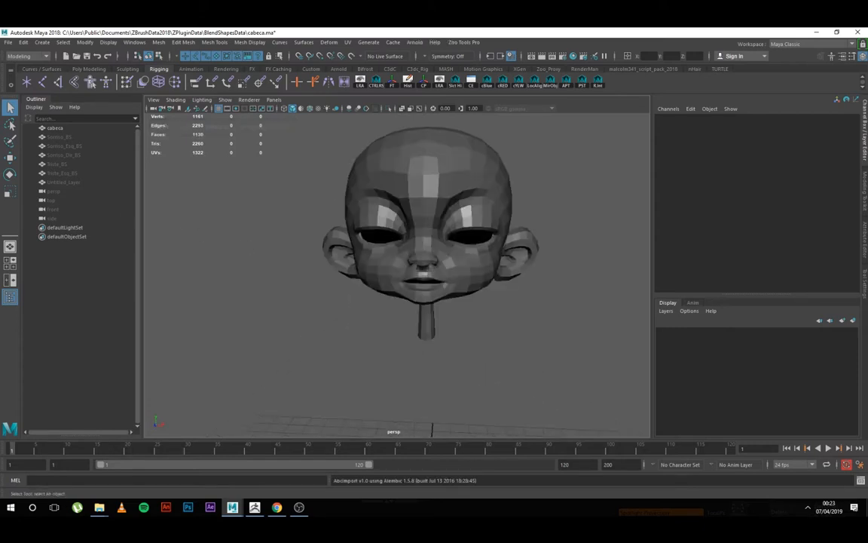
Step: Widen the Blend Shapes window to show all six cabeca_BlendShape targets and place it clear of the head
{"action": "left_click_drag", "start_coordinate": [217, 252], "coordinate": [162, 200]}
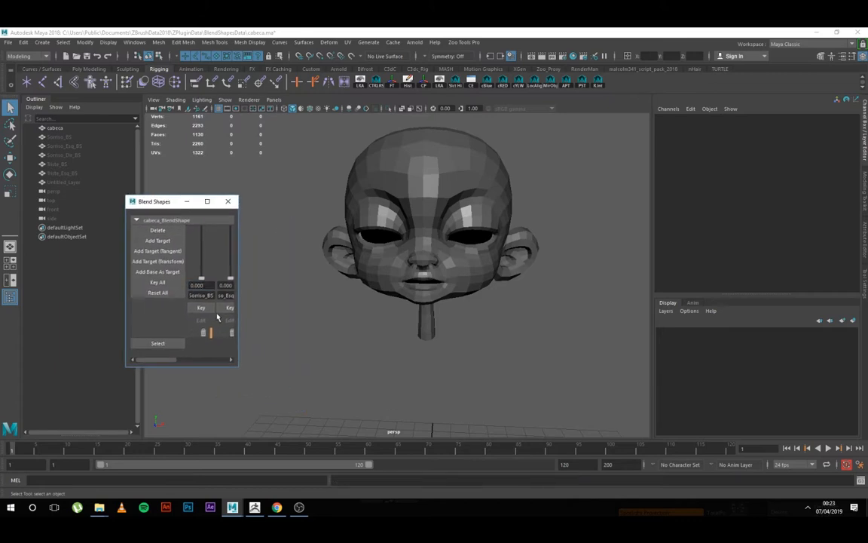
{"action": "left_click_drag", "start_coordinate": [242, 291], "coordinate": [410, 277]}
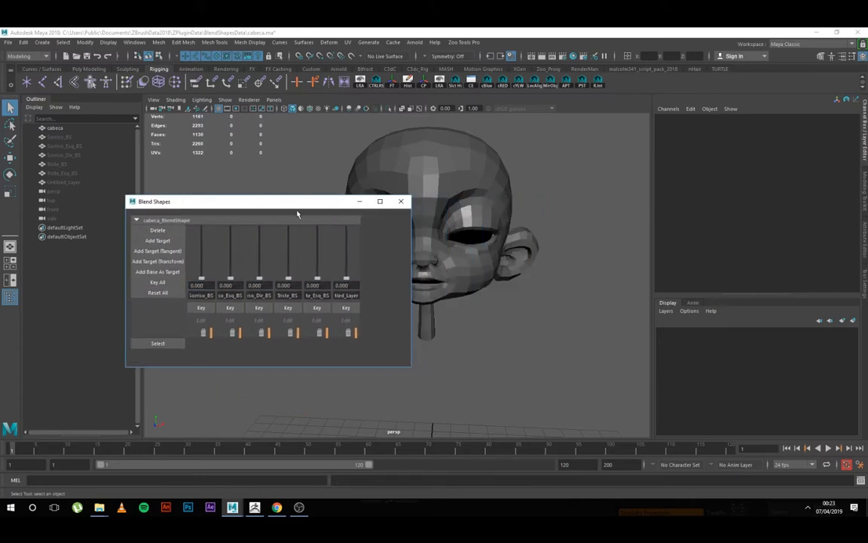
{"action": "left_click_drag", "start_coordinate": [289, 207], "coordinate": [191, 191]}
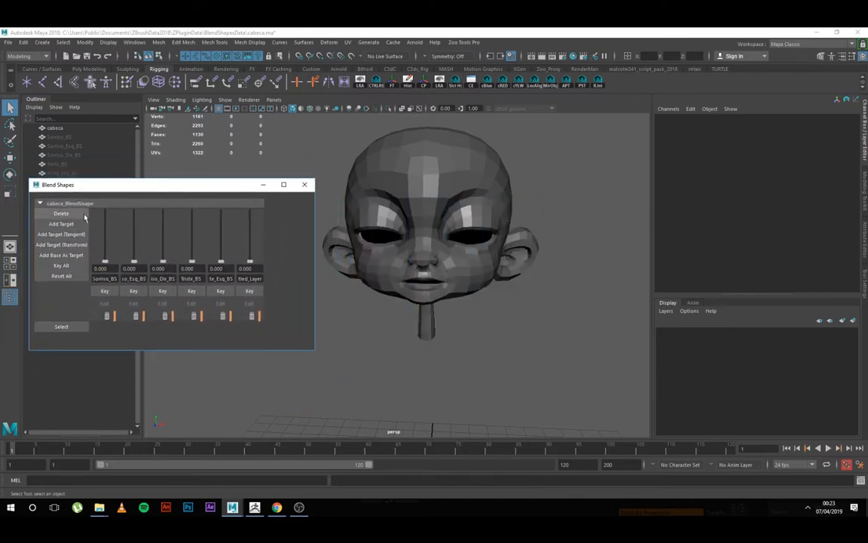
{"action": "left_click_drag", "start_coordinate": [421, 212], "coordinate": [432, 225], "text": "alt"}
{"action": "right_click_drag", "start_coordinate": [433, 225], "coordinate": [443, 274], "text": "alt"}
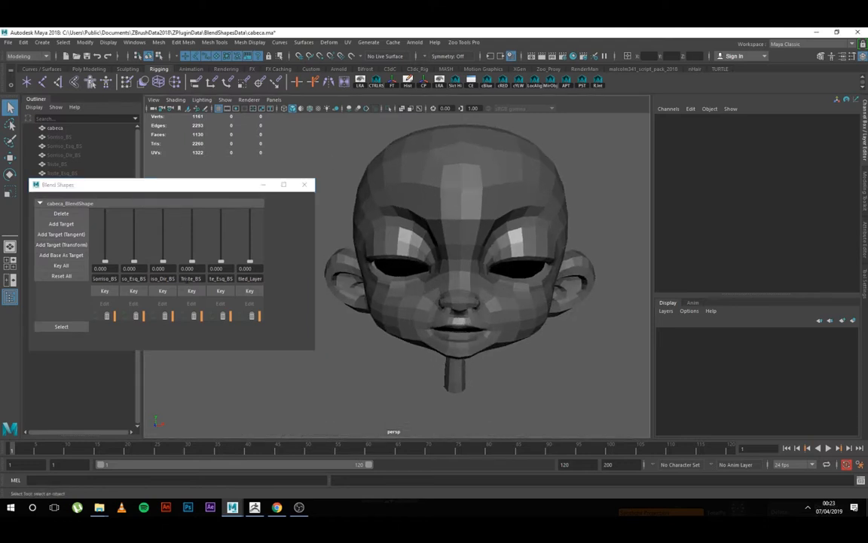
Step: Test the Sorriso_BS target by varying its weight and return it to 0
{"action": "left_click_drag", "start_coordinate": [105, 262], "coordinate": [113, 288]}
{"action": "left_click_drag", "start_coordinate": [128, 240], "coordinate": [199, 301]}
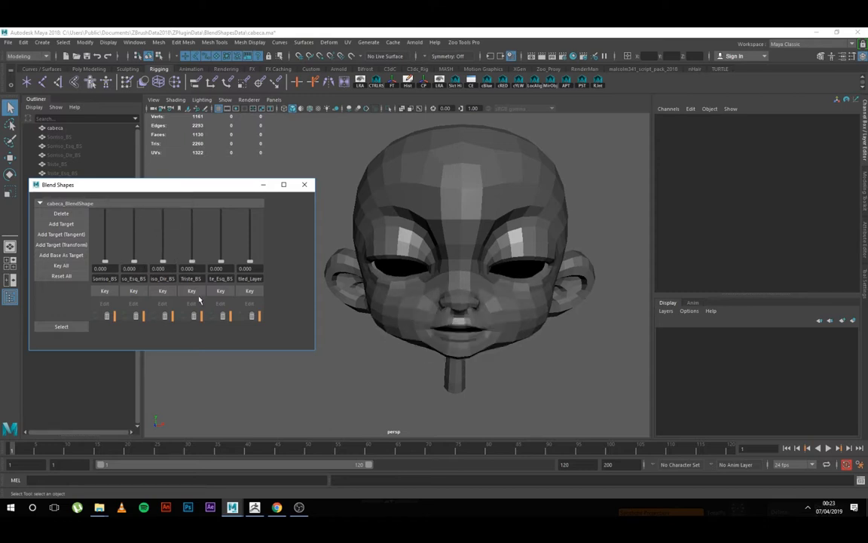
Step: Test the Triste_Esq_BS target by varying its weight, return it to 0 and close the Blend Shapes window
{"action": "left_click_drag", "start_coordinate": [221, 262], "coordinate": [221, 229]}
{"action": "left_click_drag", "start_coordinate": [249, 261], "coordinate": [251, 305]}
{"action": "left_click_drag", "start_coordinate": [221, 231], "coordinate": [221, 264]}
{"action": "mouse_move", "coordinate": [313, 256]}
{"action": "left_mouse_down"}
{"action": "mouse_move", "coordinate": [368, 263]}
{"action": "mouse_move", "coordinate": [301, 264]}
{"action": "left_mouse_up"}
{"action": "left_click_drag", "start_coordinate": [429, 312], "coordinate": [417, 183], "text": "alt"}
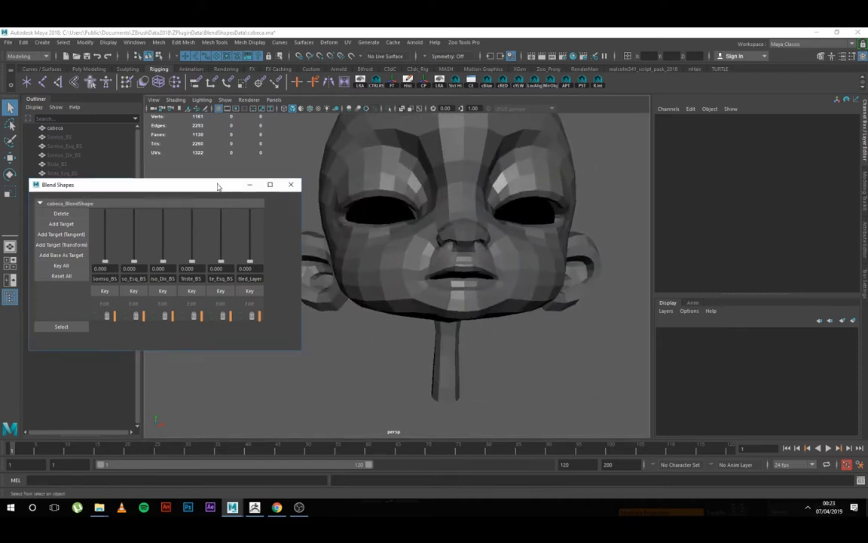
{"action": "left_click_drag", "start_coordinate": [219, 185], "coordinate": [242, 190]}
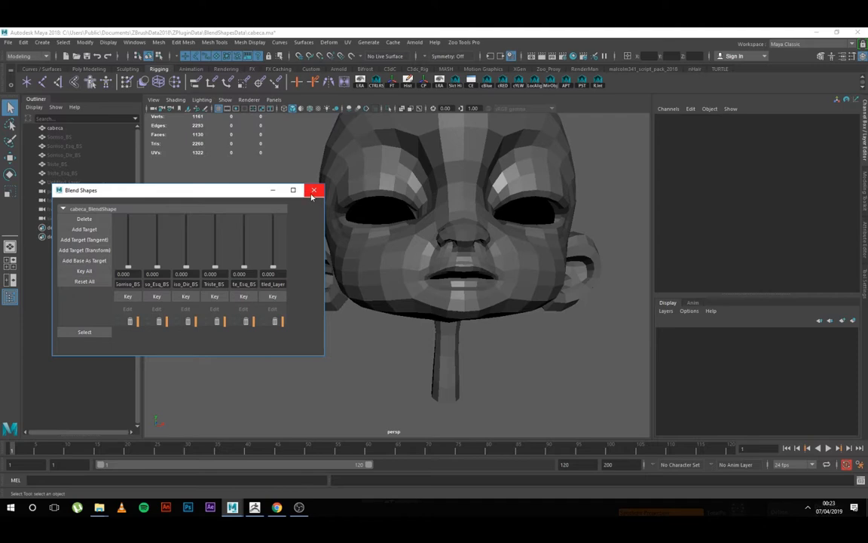
{"action": "left_click", "coordinate": [313, 190]}
Step: Examine the cabeca mesh and its target meshes from Sorriso_BS to Untitled_Layer one by one in the Outliner
{"action": "left_click", "coordinate": [392, 249]}
{"action": "left_click_drag", "start_coordinate": [392, 249], "coordinate": [370, 244], "text": "alt"}
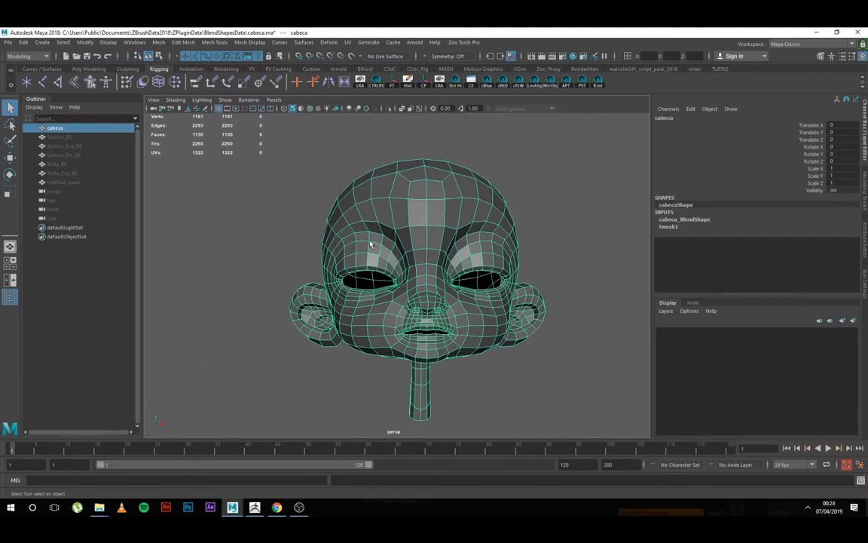
{"action": "left_click", "coordinate": [63, 138]}
{"action": "left_click", "coordinate": [64, 155]}
{"action": "left_click", "coordinate": [64, 173]}
{"action": "left_click", "coordinate": [63, 183]}
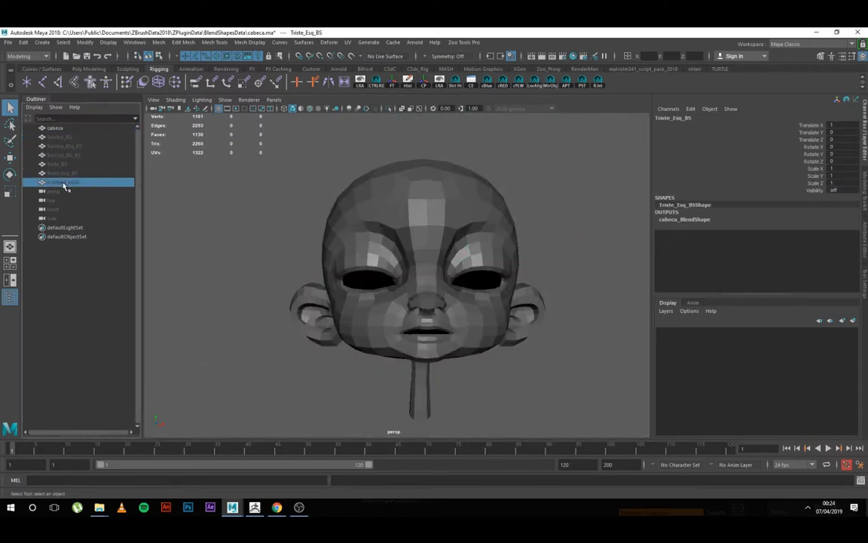
{"action": "left_click", "coordinate": [67, 137]}
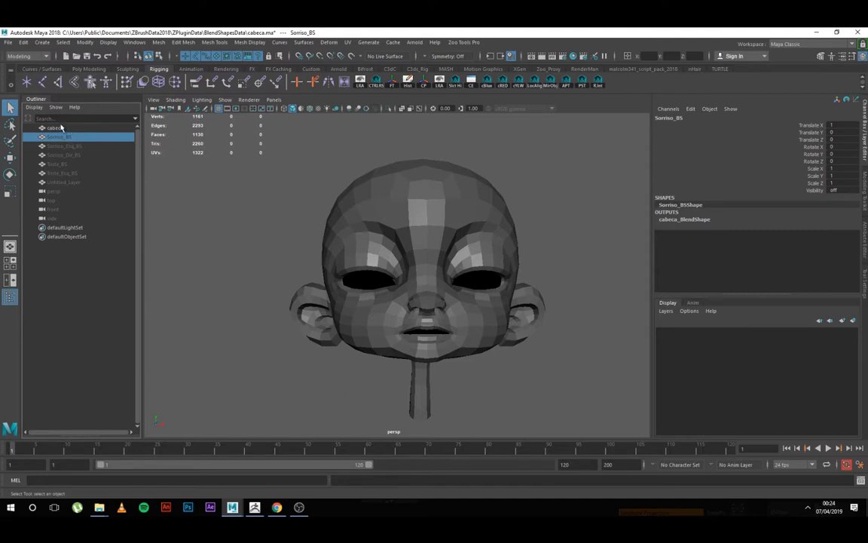
{"action": "key", "text": "w"}
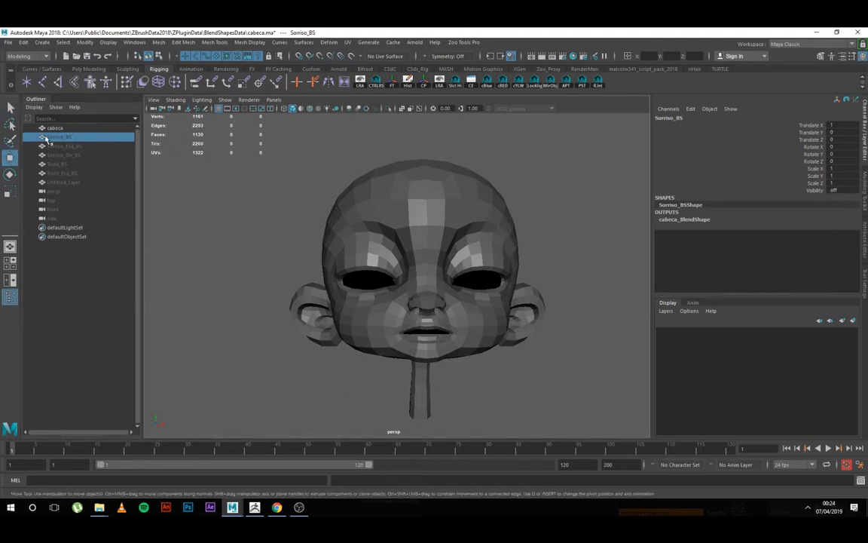
{"action": "left_click", "coordinate": [69, 149]}
{"action": "left_click", "coordinate": [69, 164]}
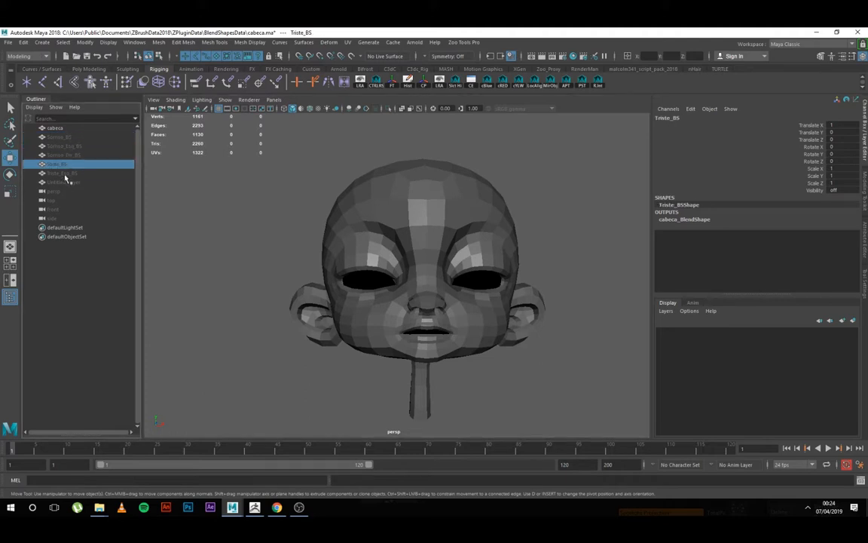
{"action": "left_click", "coordinate": [66, 175]}
{"action": "left_click", "coordinate": [67, 156]}
{"action": "left_click", "coordinate": [66, 145]}
{"action": "left_click", "coordinate": [65, 138]}
{"action": "left_click", "coordinate": [63, 129]}
{"action": "left_click", "coordinate": [63, 139]}
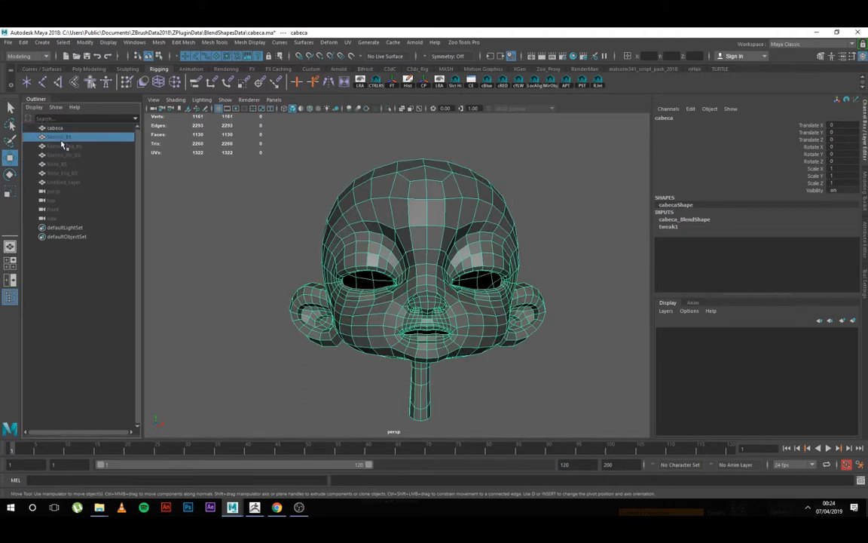
{"action": "left_click", "coordinate": [63, 156]}
{"action": "left_click", "coordinate": [65, 175]}
{"action": "left_click", "coordinate": [67, 180]}
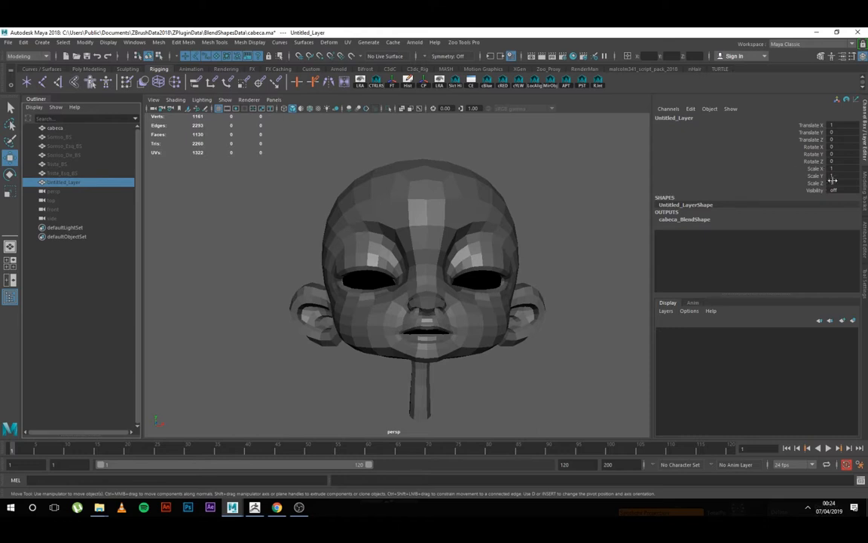
Step: Try to set the Visibility of all six target meshes, Sorriso_BS through Untitled_Layer, to 2, and clear the selection
{"action": "left_click", "coordinate": [69, 137], "text": "shift"}
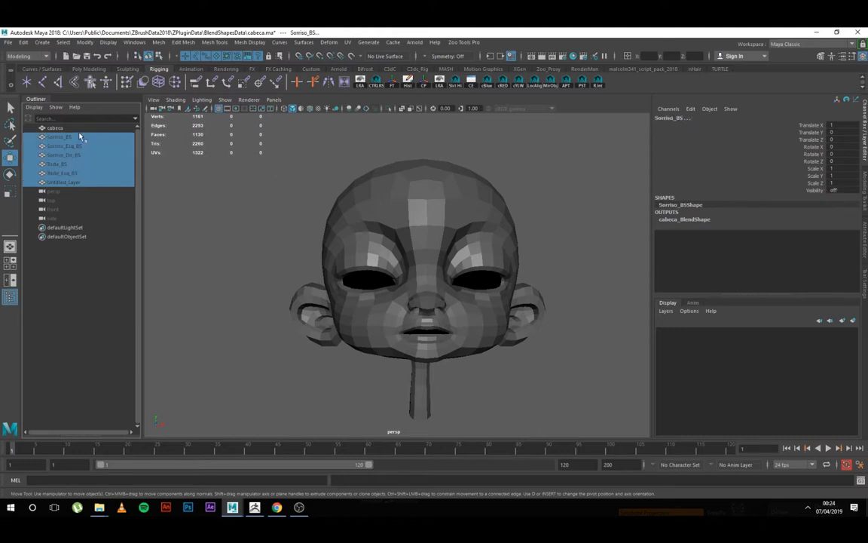
{"action": "left_click", "coordinate": [848, 189]}
{"action": "type", "text": "2"}
{"action": "key", "text": "Return"}
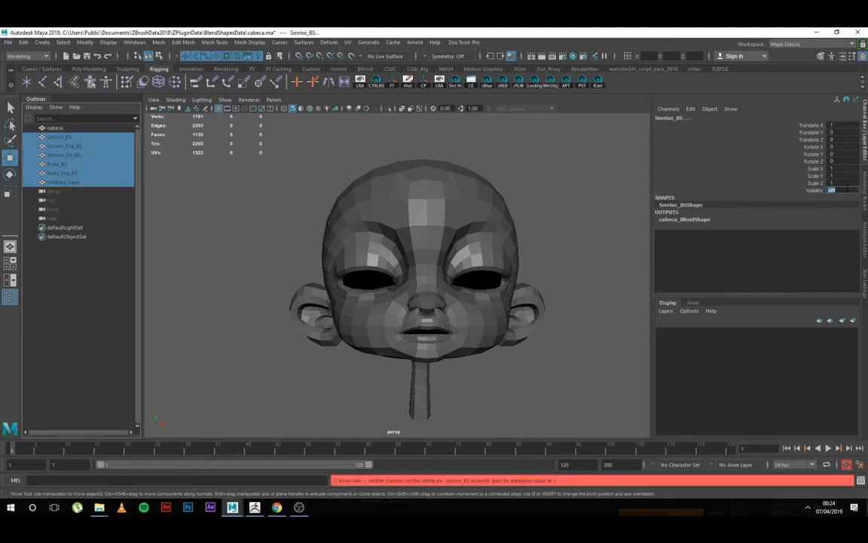
{"action": "left_click", "coordinate": [549, 226]}
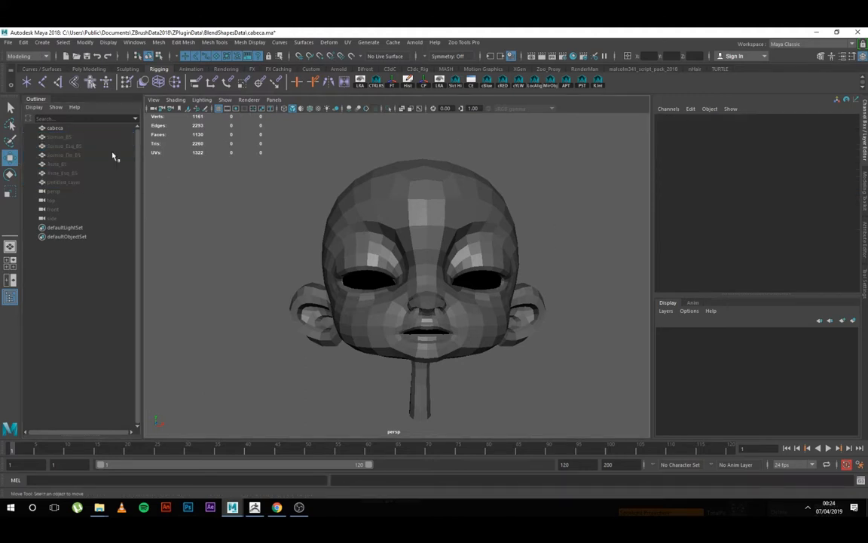
Step: Check several hidden target meshes again and inspect the cabeca head at an angle in the perspective view
{"action": "left_click", "coordinate": [68, 145]}
{"action": "left_click", "coordinate": [65, 165]}
{"action": "left_click", "coordinate": [65, 183]}
{"action": "left_click", "coordinate": [67, 138]}
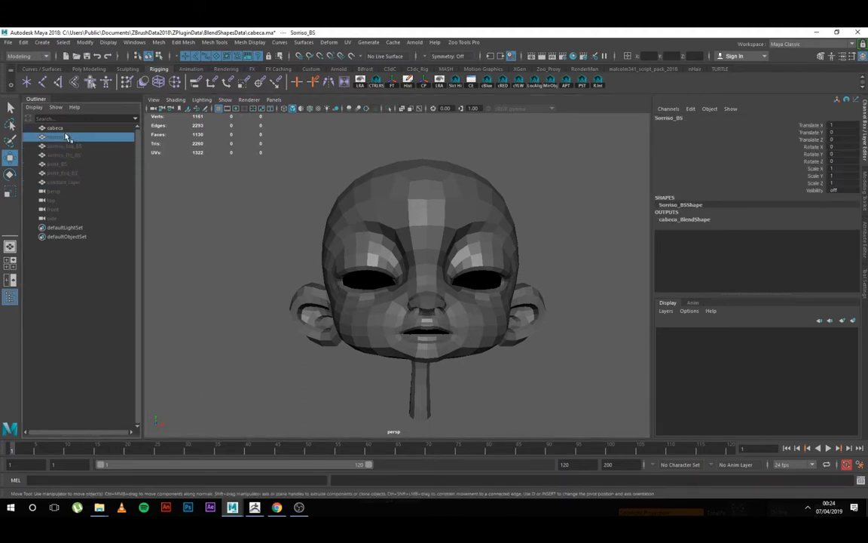
{"action": "left_click", "coordinate": [71, 174]}
{"action": "left_click_drag", "start_coordinate": [415, 217], "coordinate": [384, 231], "text": "alt"}
{"action": "left_click", "coordinate": [55, 129]}
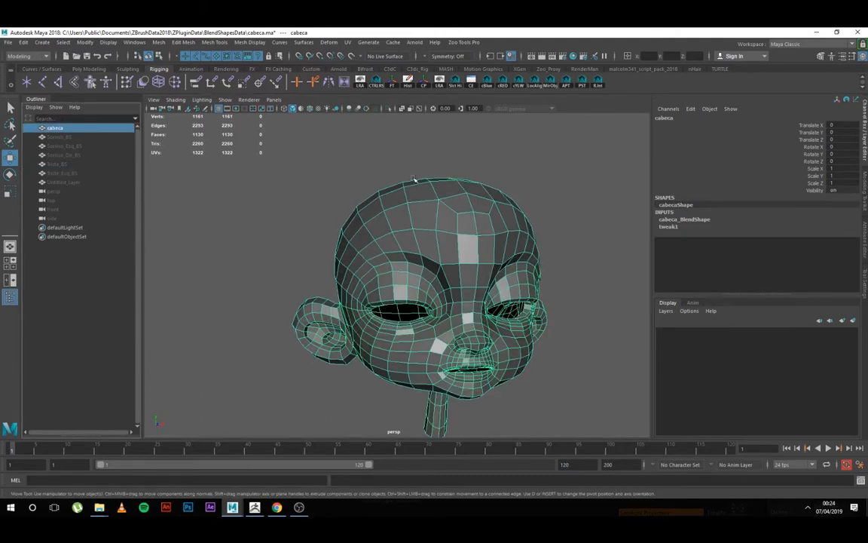
{"action": "middle_click_drag", "start_coordinate": [415, 180], "coordinate": [400, 135], "text": "alt"}
{"action": "right_click_drag", "start_coordinate": [400, 136], "coordinate": [254, 157], "text": "alt"}
{"action": "left_click", "coordinate": [214, 146]}
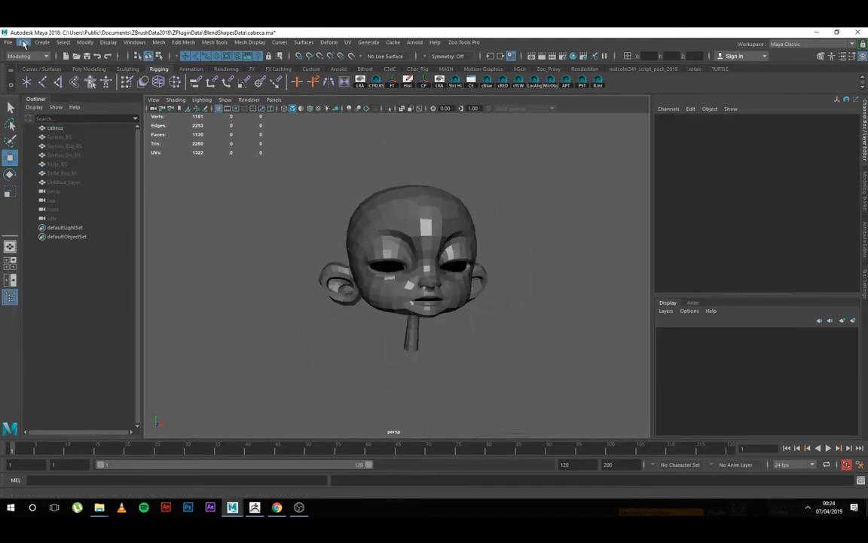
Step: Save the scene as the Maya Binary file BlendShapes01 in E:\3D\Moleque\scenes
{"action": "left_click", "coordinate": [9, 42]}
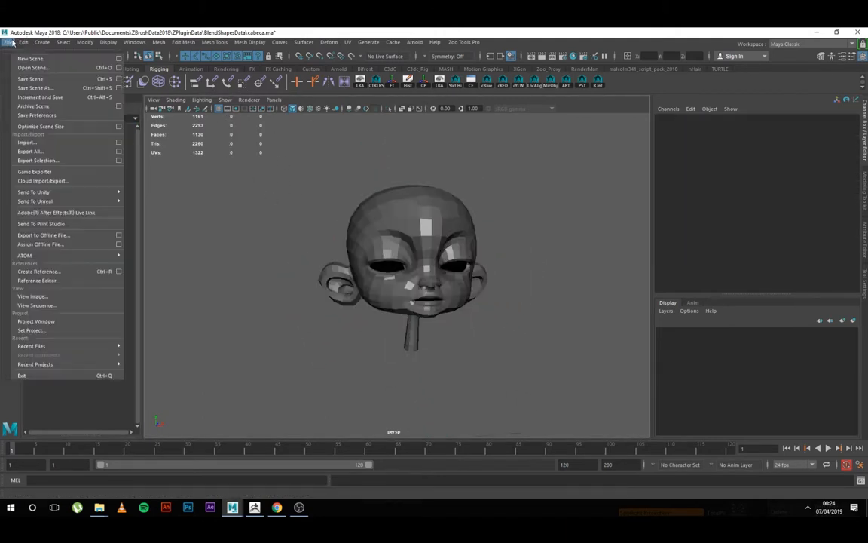
{"action": "left_click", "coordinate": [35, 88]}
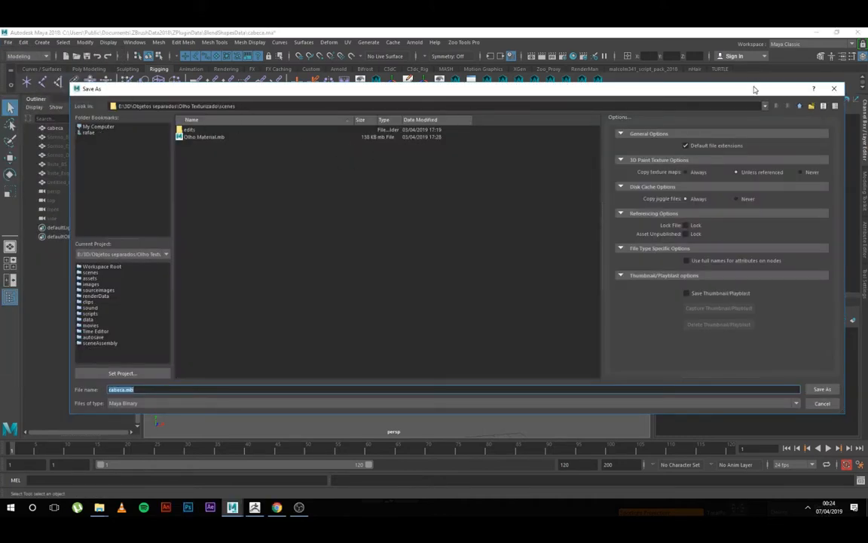
{"action": "left_click", "coordinate": [798, 105]}
{"action": "left_click", "coordinate": [797, 105]}
{"action": "left_click", "coordinate": [797, 105]}
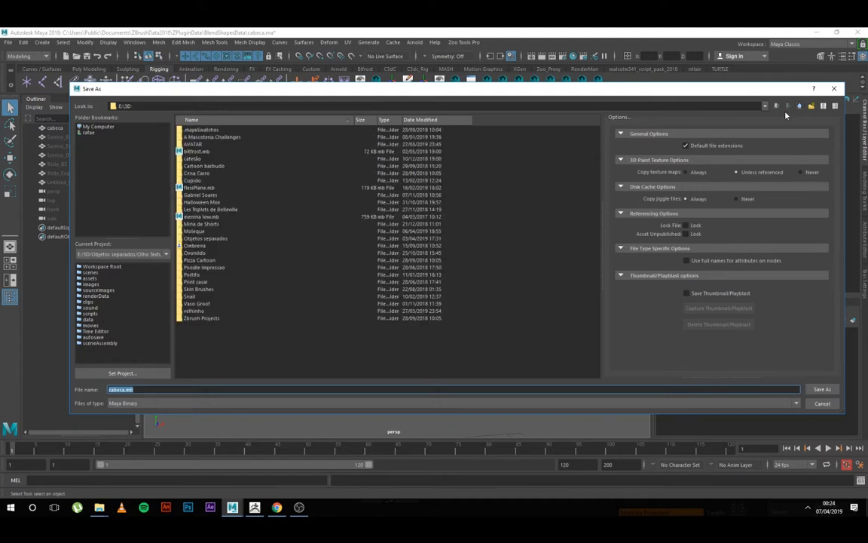
{"action": "double_click", "coordinate": [198, 231]}
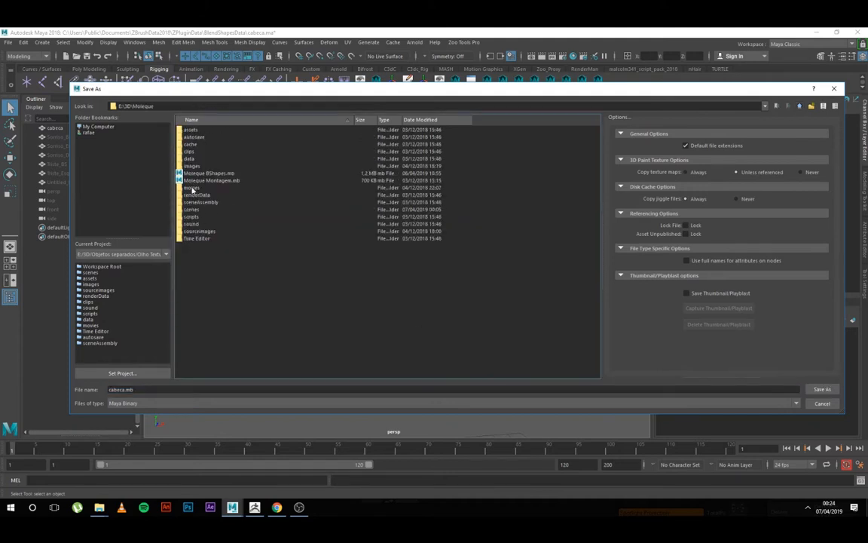
{"action": "double_click", "coordinate": [191, 209]}
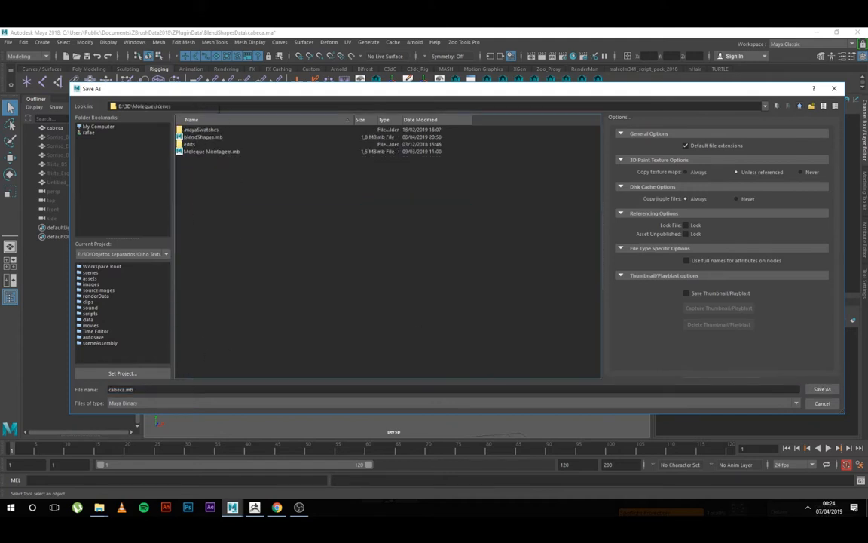
{"action": "left_click", "coordinate": [192, 388]}
{"action": "key", "text": "ctrl+a"}
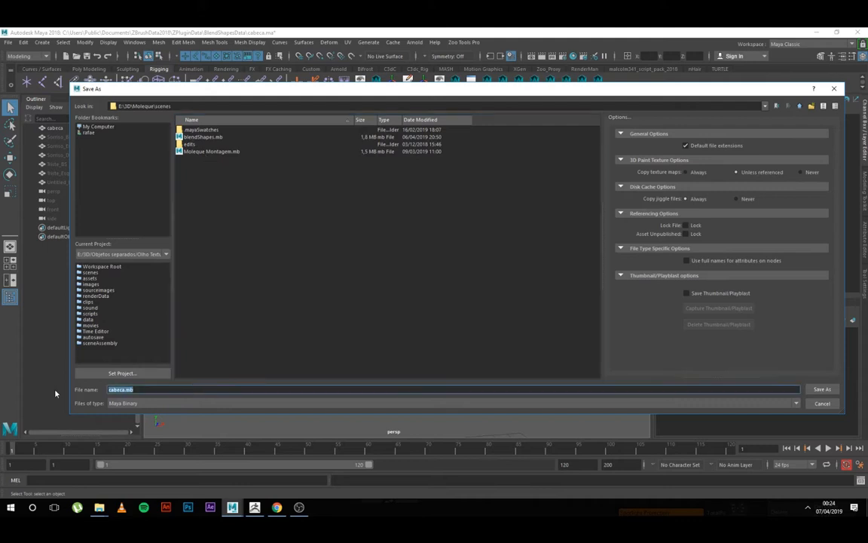
{"action": "type", "text": "BlendShapes01"}
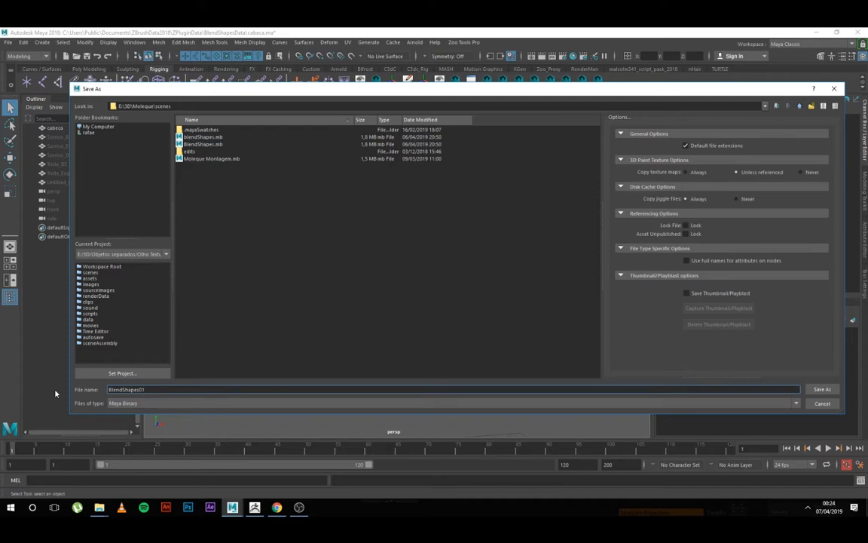
{"action": "key", "text": "Return"}
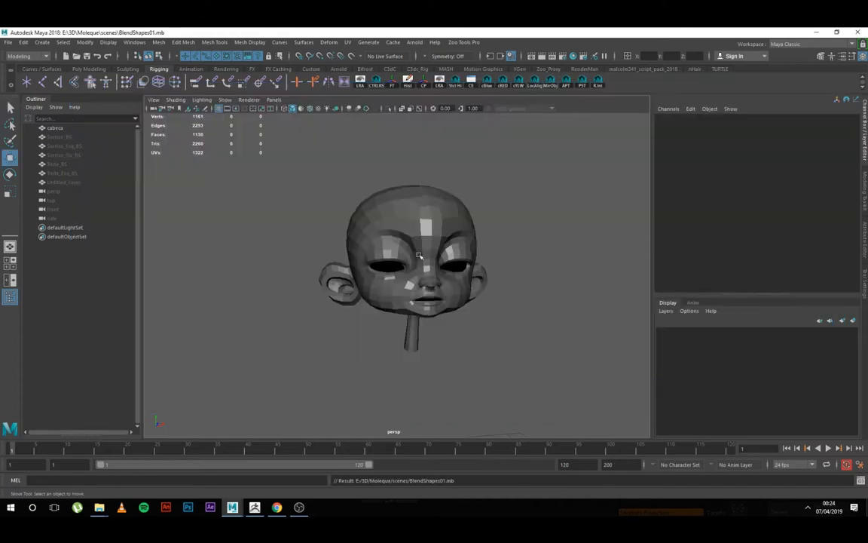
Step: Switch to the Maya window with the Moleque Montagem.mb scene and frame the rigged character's head and arms
{"action": "mouse_move", "coordinate": [232, 506]}
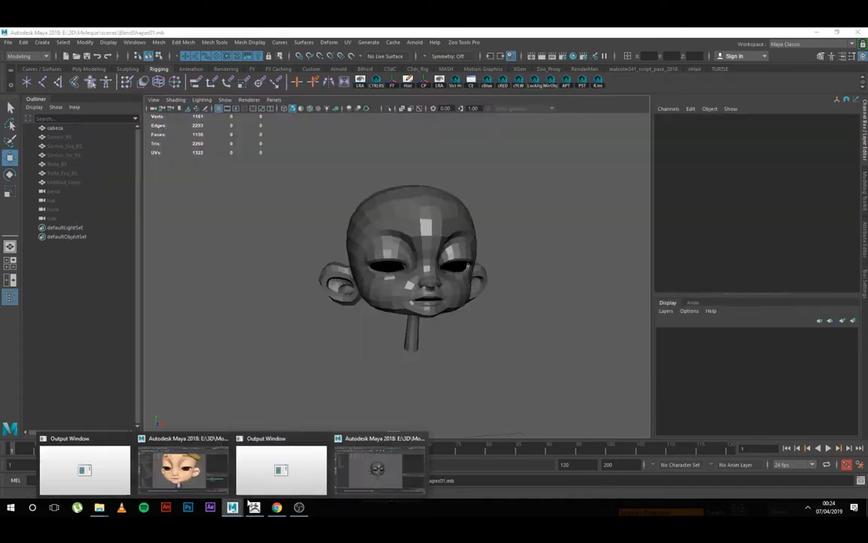
{"action": "left_click", "coordinate": [190, 460]}
{"action": "scroll", "coordinate": [490, 237], "scroll_direction": "down", "scroll_amount": 3}
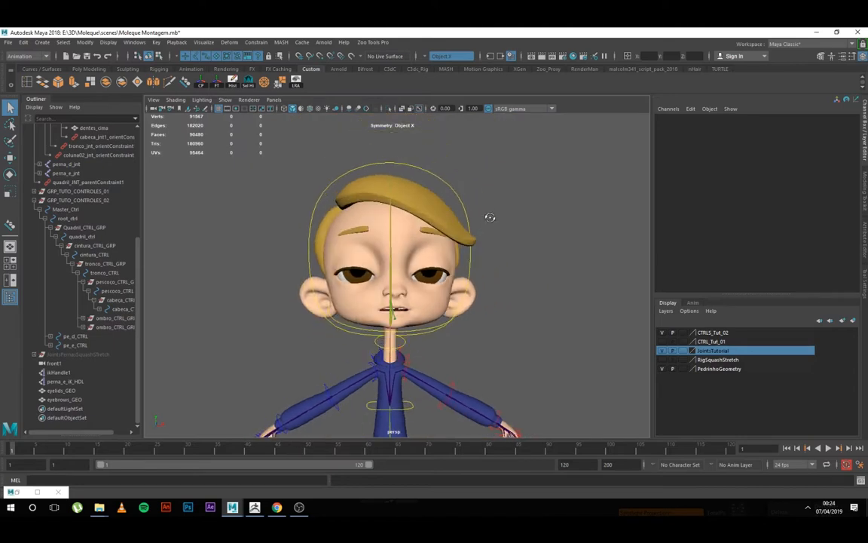
{"action": "scroll", "coordinate": [478, 196], "scroll_direction": "down", "scroll_amount": 3}
{"action": "middle_click_drag", "start_coordinate": [520, 232], "coordinate": [508, 254], "text": "alt"}
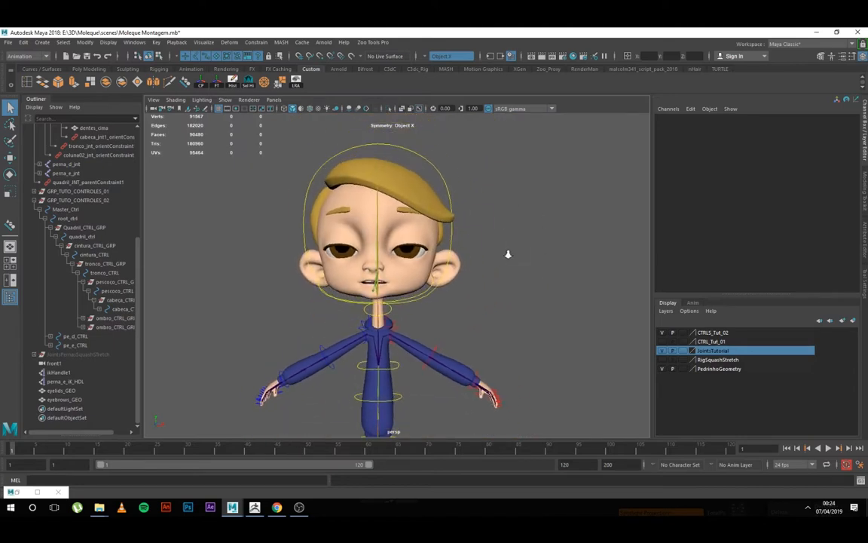
{"action": "scroll", "coordinate": [508, 255], "scroll_direction": "up", "scroll_amount": 1}
{"action": "left_click_drag", "start_coordinate": [508, 254], "coordinate": [452, 260], "text": "alt"}
{"action": "left_click_drag", "start_coordinate": [247, 211], "coordinate": [266, 219], "text": "alt"}
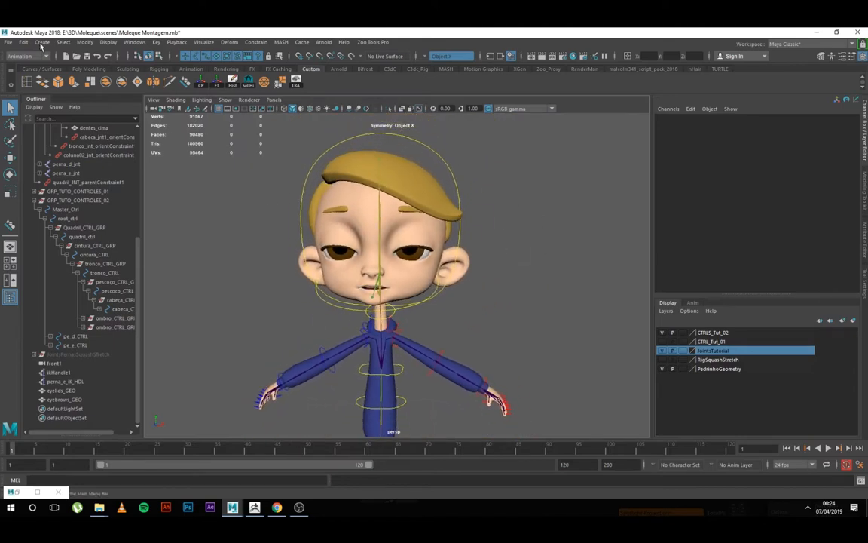
Step: Import blendShapes.mb from E:\3D\Moleque\scenes into the rigged character scene
{"action": "left_click", "coordinate": [7, 43]}
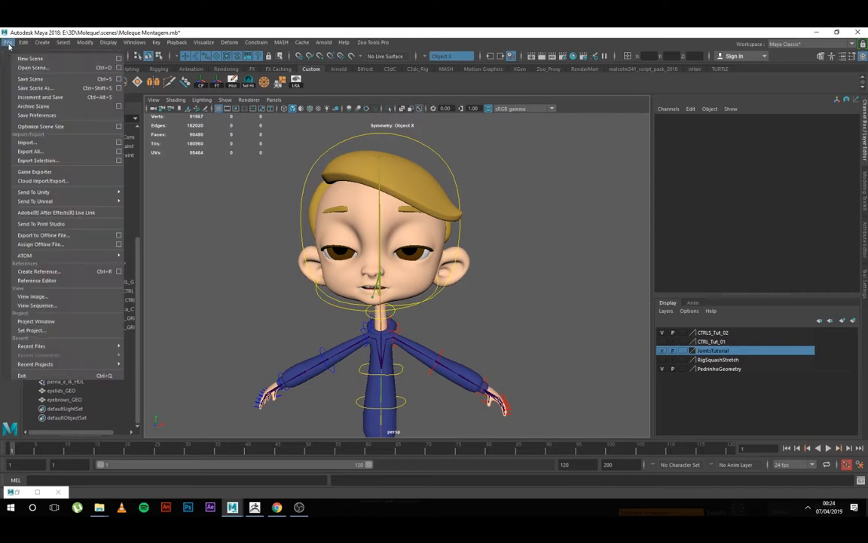
{"action": "left_click", "coordinate": [52, 142]}
{"action": "left_click", "coordinate": [225, 157]}
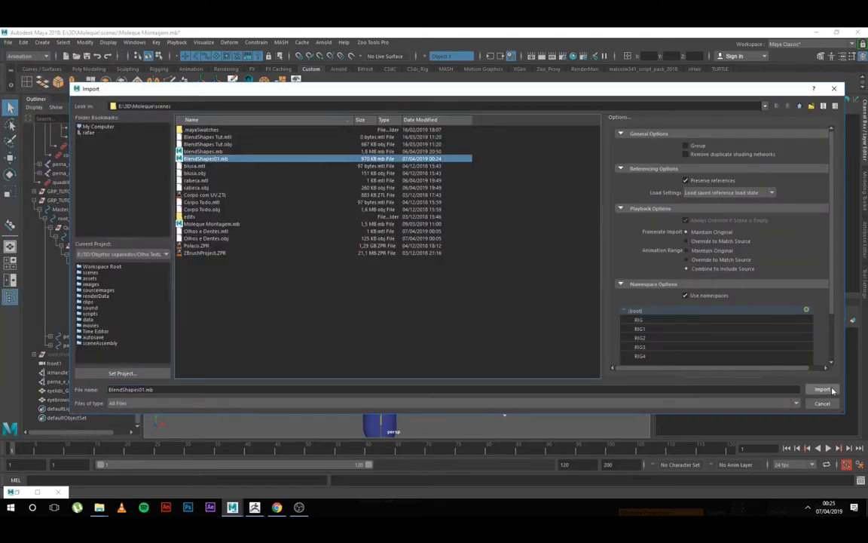
{"action": "left_click", "coordinate": [203, 151]}
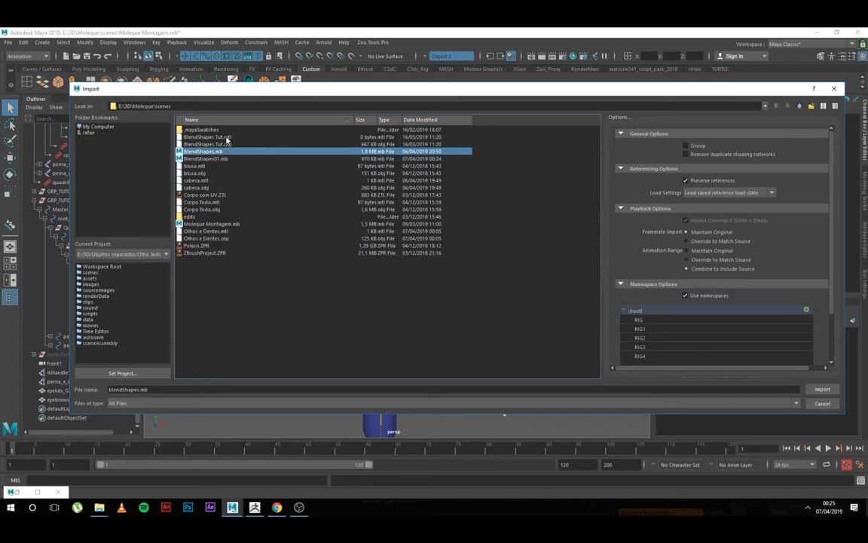
{"action": "left_click", "coordinate": [822, 389]}
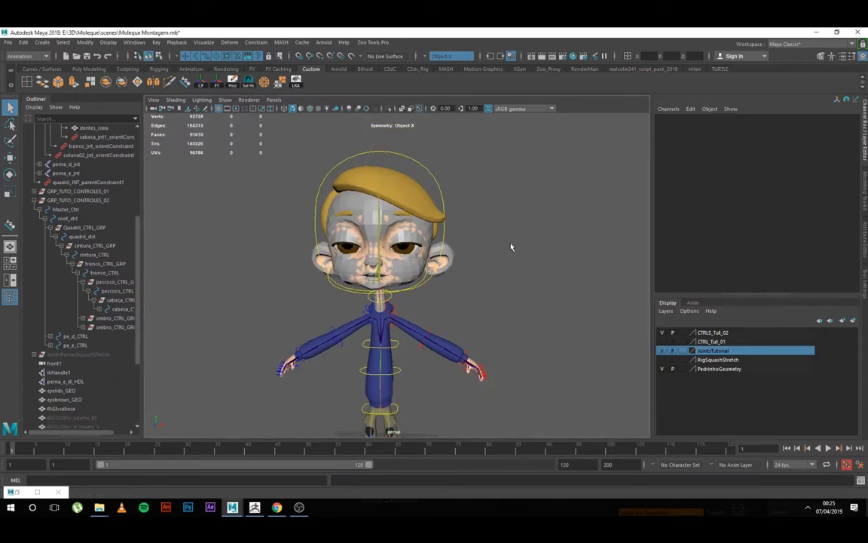
Step: Check the imported RIG5 meshes from cabeca through BocaTriste_D_BS on the character's head and select only RIG5:cabeca
{"action": "scroll", "coordinate": [529, 270], "scroll_direction": "up", "scroll_amount": 5}
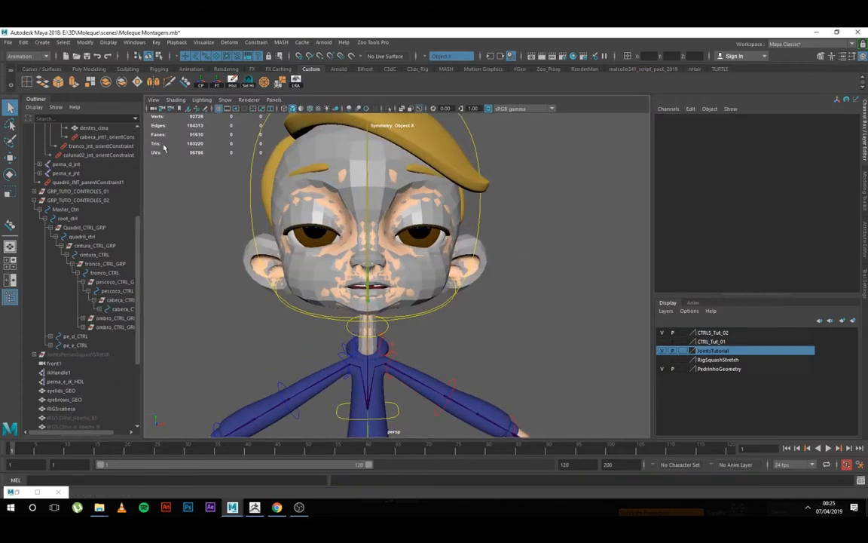
{"action": "scroll", "coordinate": [96, 324], "scroll_direction": "down", "scroll_amount": 5}
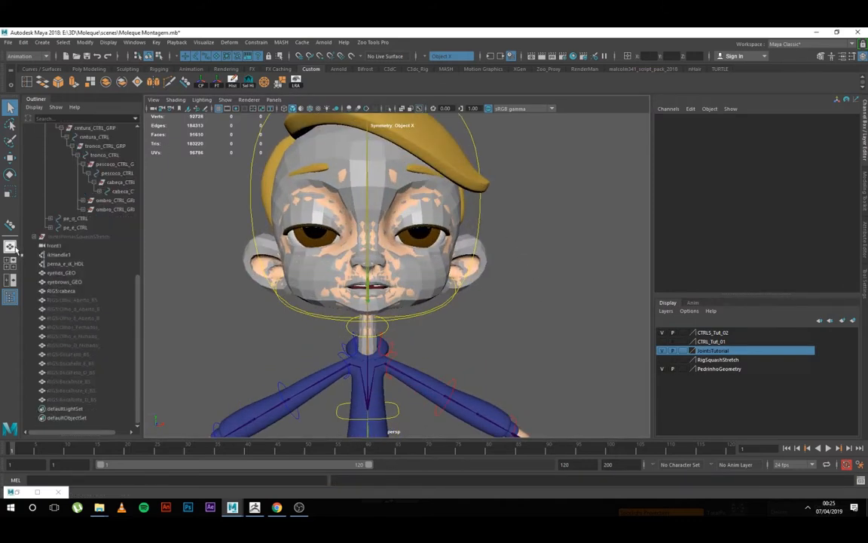
{"action": "left_click", "coordinate": [62, 291]}
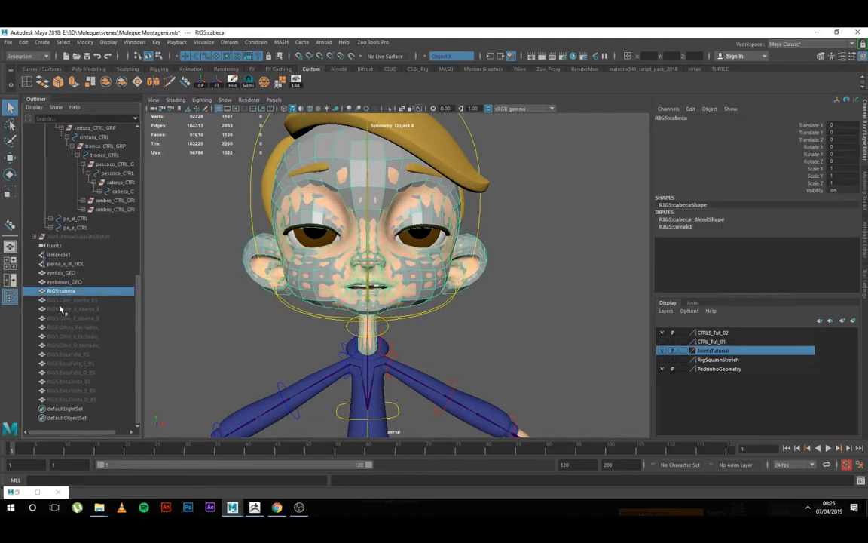
{"action": "left_click", "coordinate": [72, 400], "text": "shift"}
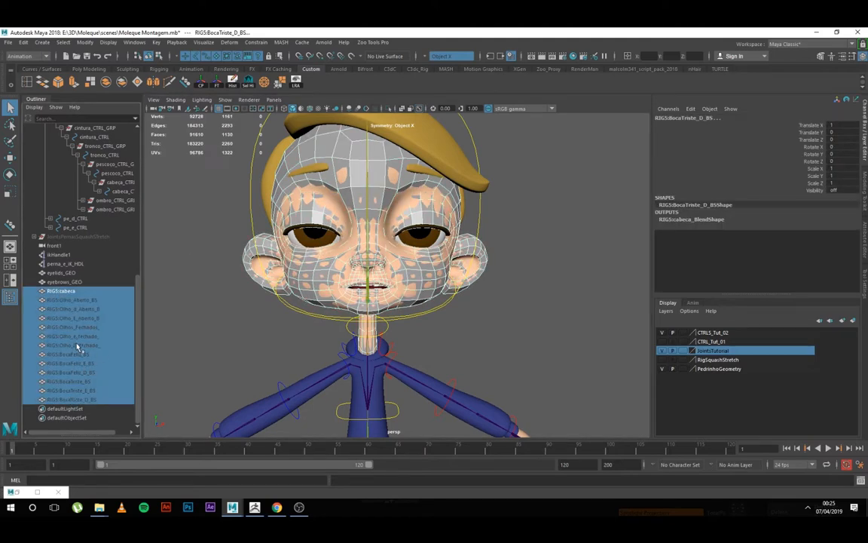
{"action": "left_click", "coordinate": [69, 291]}
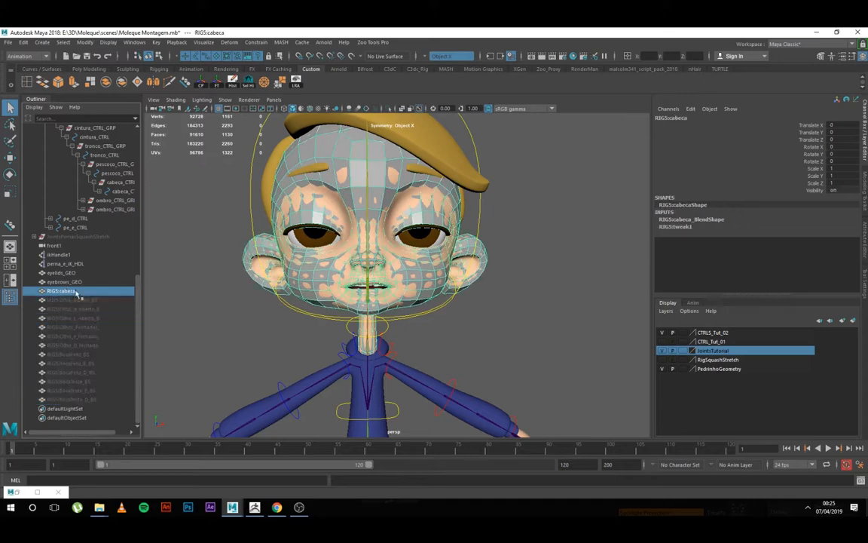
Step: Move the RIG5:cabeca head out of the rigged character to Translate X of about 119.5, so it stands beside the body
{"action": "key", "text": "w"}
{"action": "scroll", "coordinate": [430, 224], "scroll_direction": "down", "scroll_amount": 5}
{"action": "scroll", "coordinate": [476, 334], "scroll_direction": "down", "scroll_amount": 5}
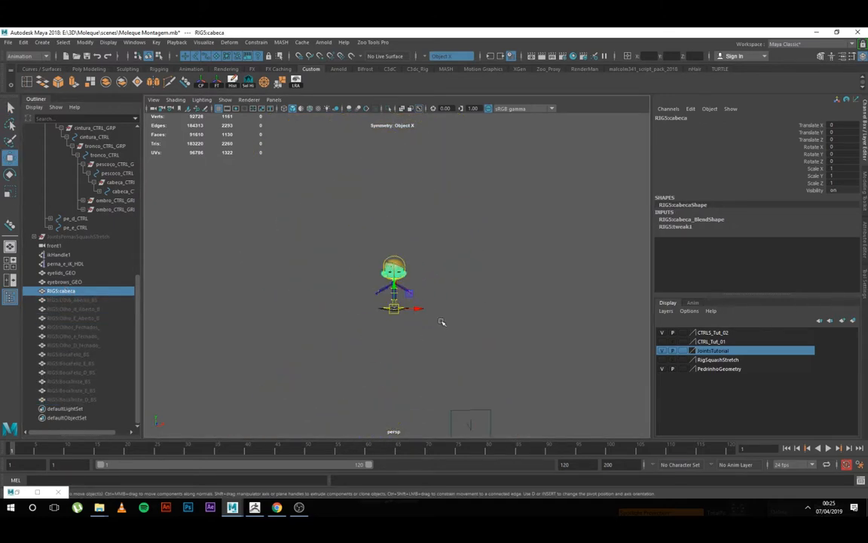
{"action": "left_click_drag", "start_coordinate": [421, 309], "coordinate": [503, 315]}
{"action": "key", "text": "f"}
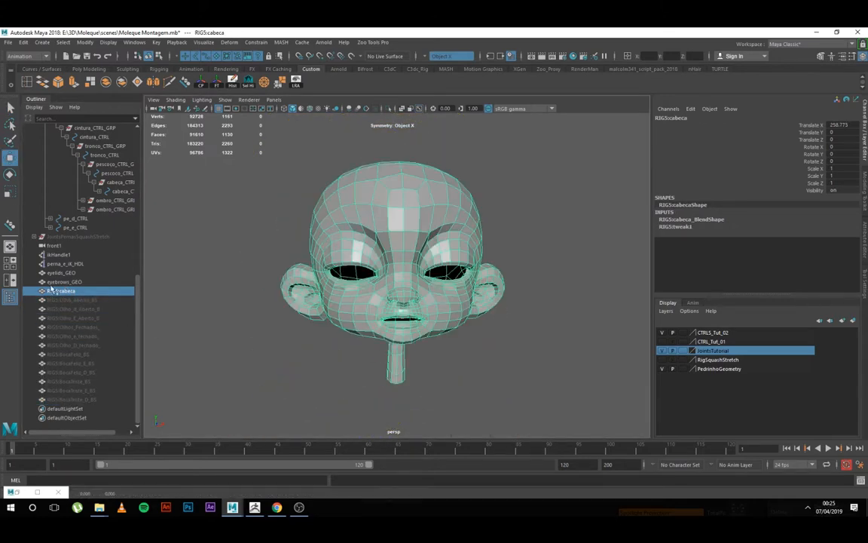
{"action": "right_click_drag", "start_coordinate": [577, 267], "coordinate": [452, 159], "text": "alt"}
{"action": "middle_click_drag", "start_coordinate": [464, 212], "coordinate": [511, 193], "text": "alt"}
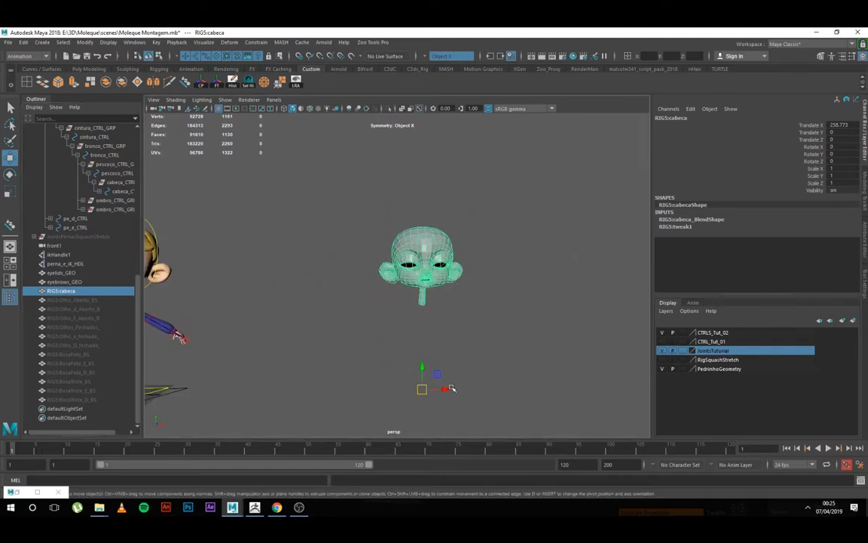
{"action": "left_click_drag", "start_coordinate": [449, 390], "coordinate": [292, 366]}
{"action": "middle_click_drag", "start_coordinate": [371, 329], "coordinate": [432, 324], "text": "alt"}
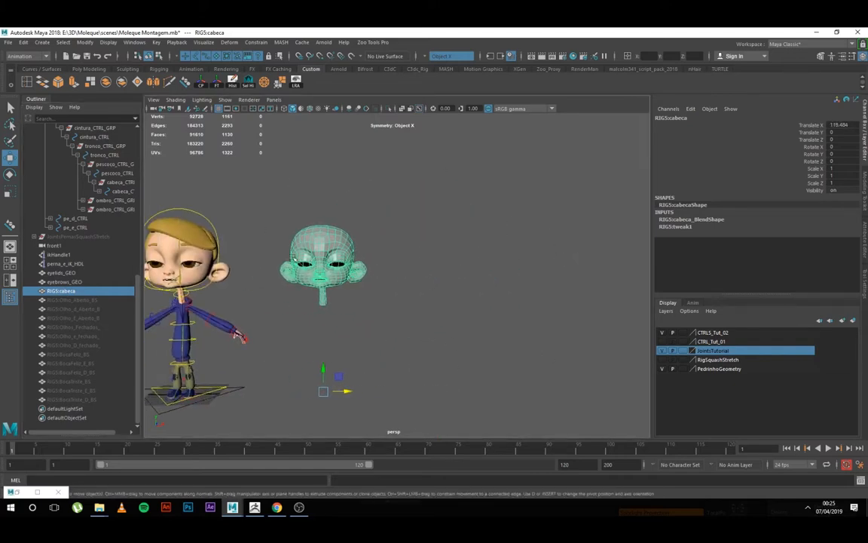
{"action": "middle_click_drag", "start_coordinate": [292, 257], "coordinate": [379, 238], "text": "alt"}
{"action": "mouse_move", "coordinate": [295, 246]}
{"action": "left_mouse_down", "text": "alt"}
{"action": "mouse_move", "coordinate": [330, 257]}
{"action": "mouse_move", "coordinate": [189, 249]}
{"action": "left_mouse_up", "text": "alt"}
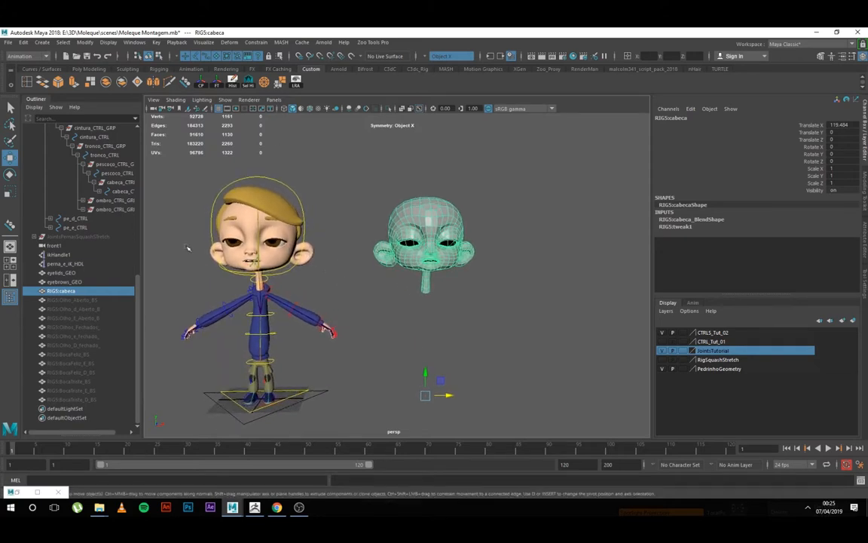
Step: Widen the Blend Shapes window to examine the target sliders of RIG5:cabeca_BlendShape, and close the window
{"action": "left_click_drag", "start_coordinate": [235, 193], "coordinate": [234, 185]}
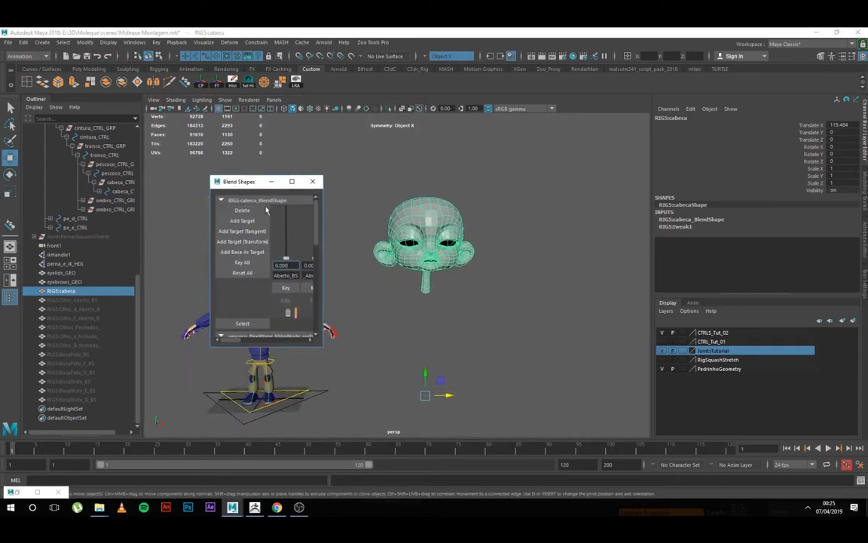
{"action": "left_click_drag", "start_coordinate": [320, 261], "coordinate": [523, 249]}
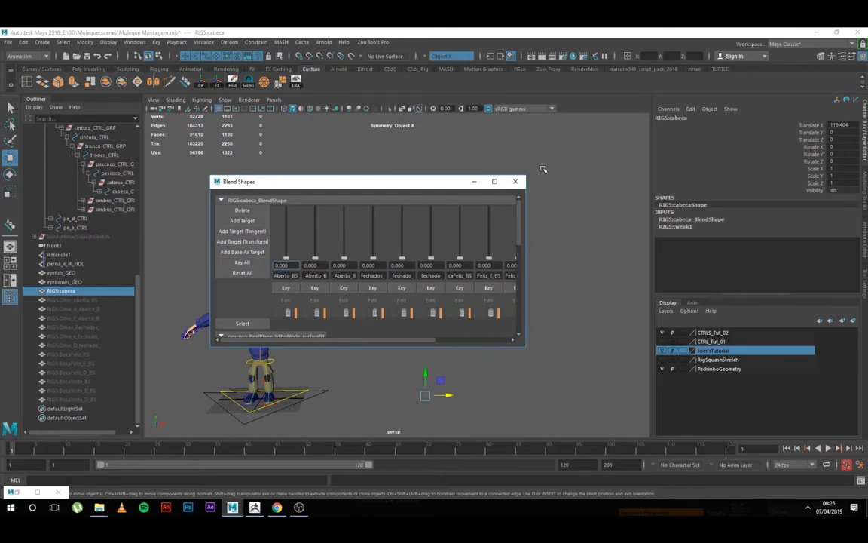
{"action": "left_click", "coordinate": [516, 182]}
{"action": "middle_click_drag", "start_coordinate": [412, 287], "coordinate": [422, 278], "text": "alt"}
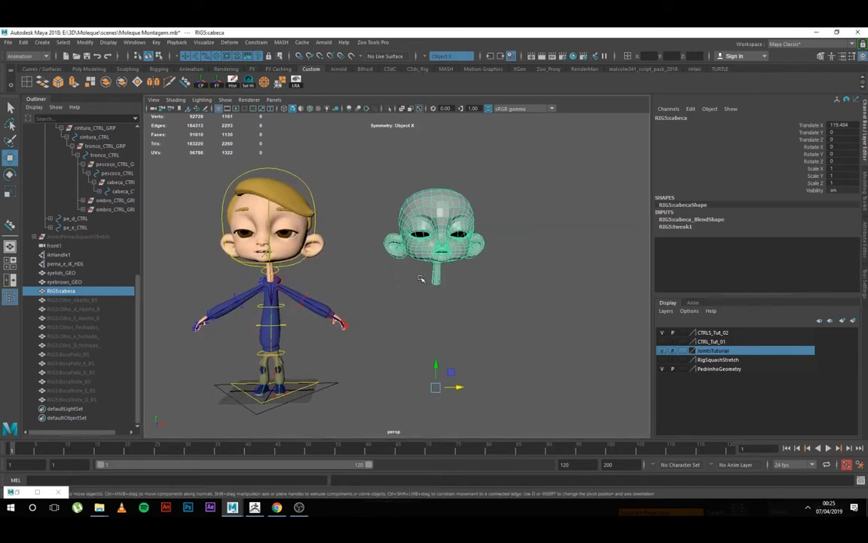
Step: Open the Shape Editor beside the heads, collapse the RIG and RIG1 groups, and review the RIG5 blend shape targets
{"action": "left_click", "coordinate": [132, 43]}
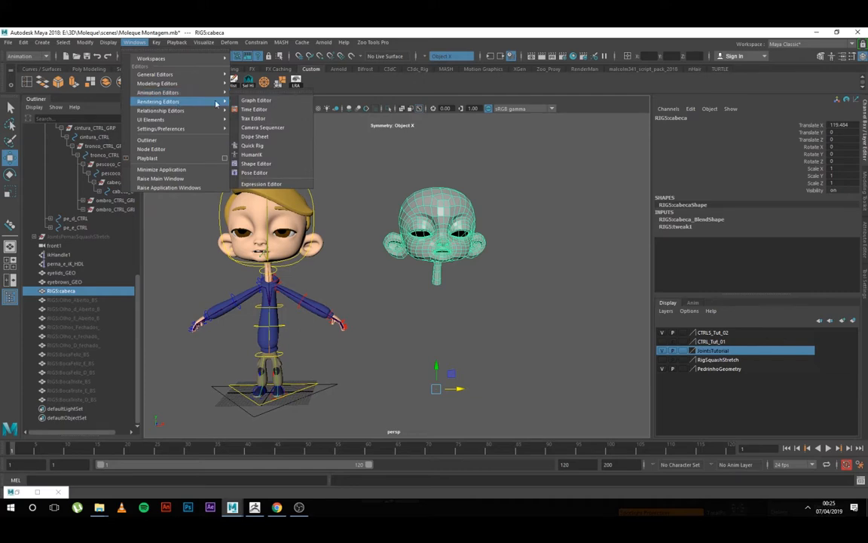
{"action": "left_click", "coordinate": [256, 164]}
{"action": "left_click_drag", "start_coordinate": [298, 187], "coordinate": [651, 145]}
{"action": "left_click", "coordinate": [505, 189]}
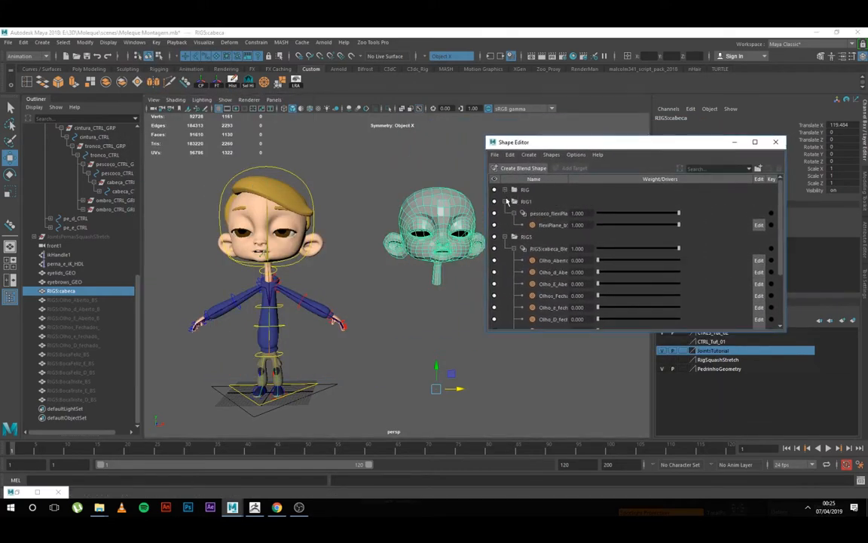
{"action": "left_click", "coordinate": [505, 201]}
{"action": "left_click_drag", "start_coordinate": [645, 147], "coordinate": [690, 146]}
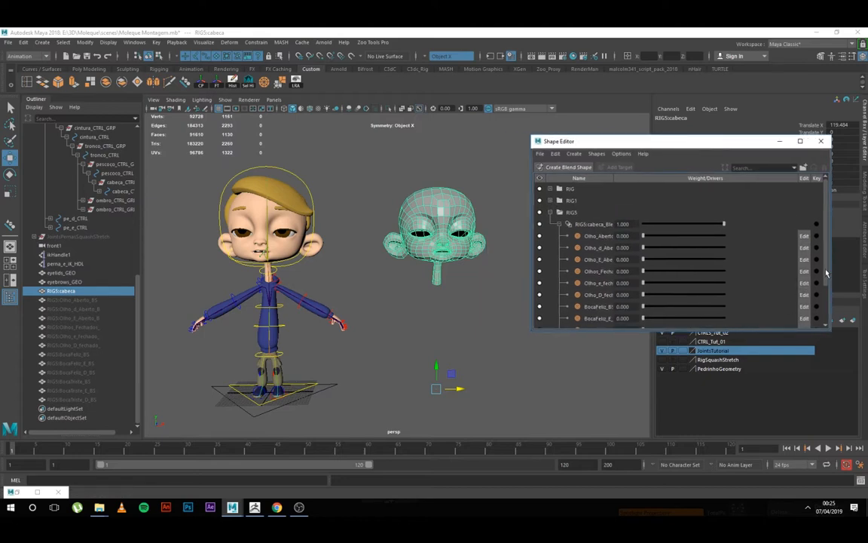
{"action": "scroll", "coordinate": [825, 274], "scroll_direction": "down", "scroll_amount": 2}
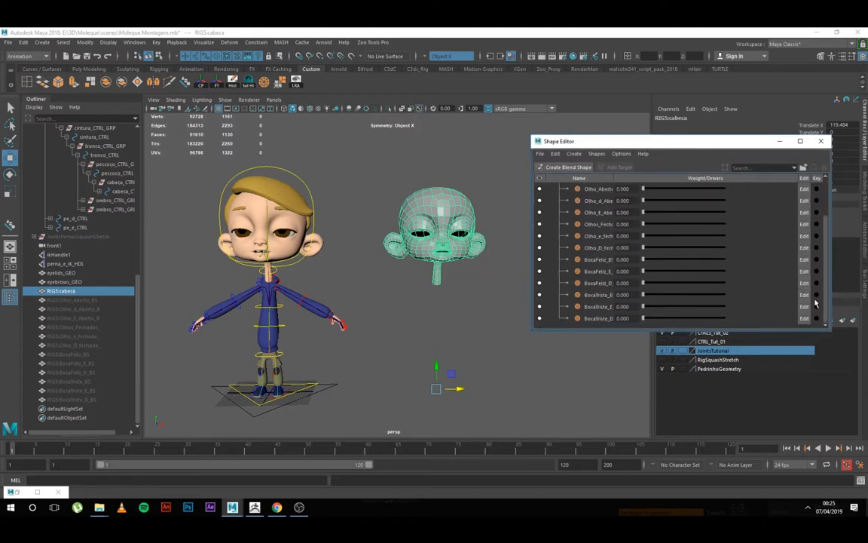
Step: Test the eye target weights of RIG5:cabeca_BlendShape on the separated head, including Olho_Aberto and Olhos_Fechados
{"action": "scroll", "coordinate": [477, 226], "scroll_direction": "up", "scroll_amount": 3}
{"action": "middle_click_drag", "start_coordinate": [478, 226], "coordinate": [447, 261], "text": "alt"}
{"action": "scroll", "coordinate": [351, 265], "scroll_direction": "up", "scroll_amount": 2}
{"action": "scroll", "coordinate": [655, 205], "scroll_direction": "up", "scroll_amount": 2}
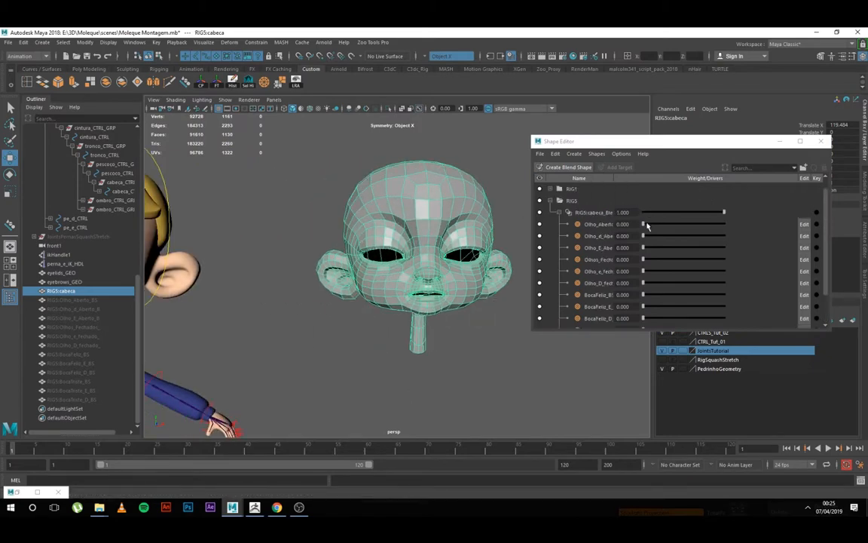
{"action": "left_click_drag", "start_coordinate": [646, 226], "coordinate": [548, 282]}
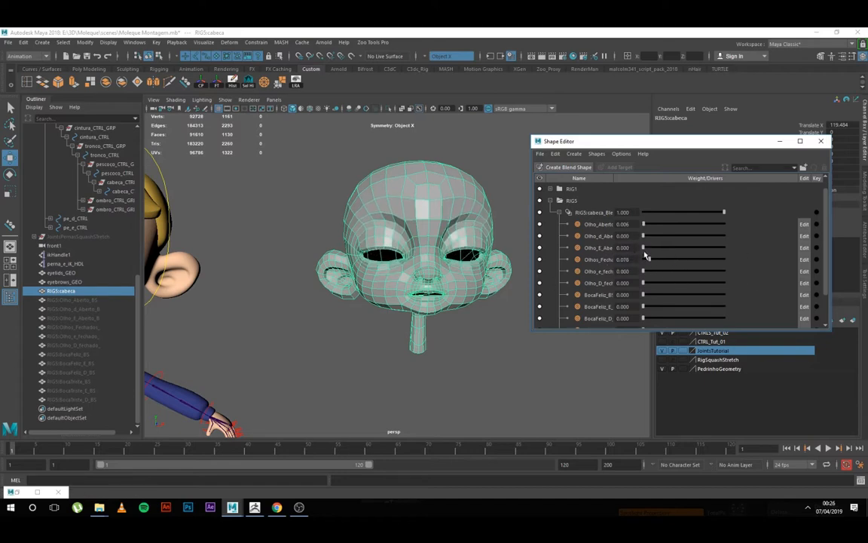
{"action": "key", "text": "a"}
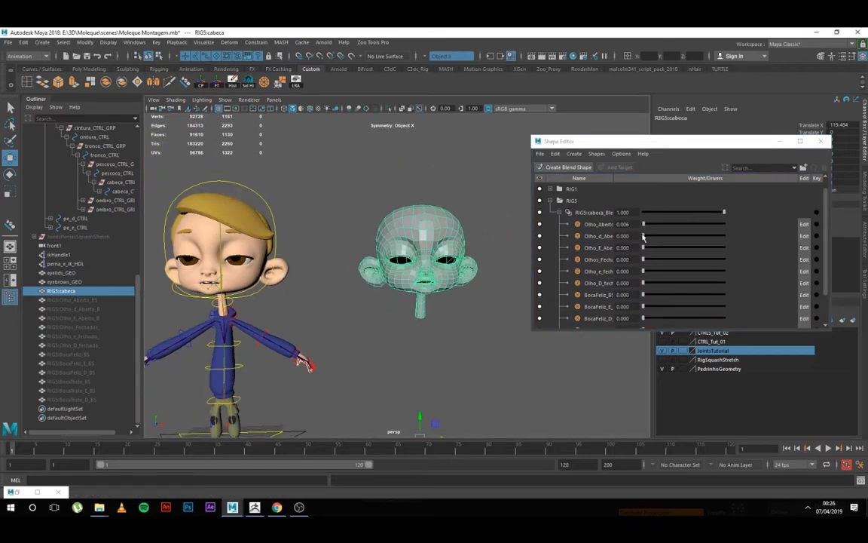
{"action": "left_click", "coordinate": [643, 238]}
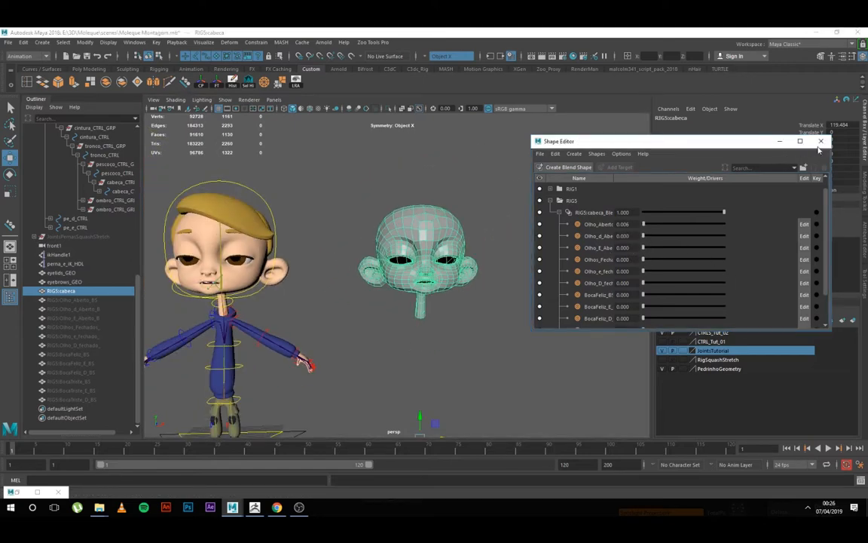
Step: Delete the imported RIG5:cabeca head mesh standing beside the rigged character
{"action": "left_click", "coordinate": [380, 205]}
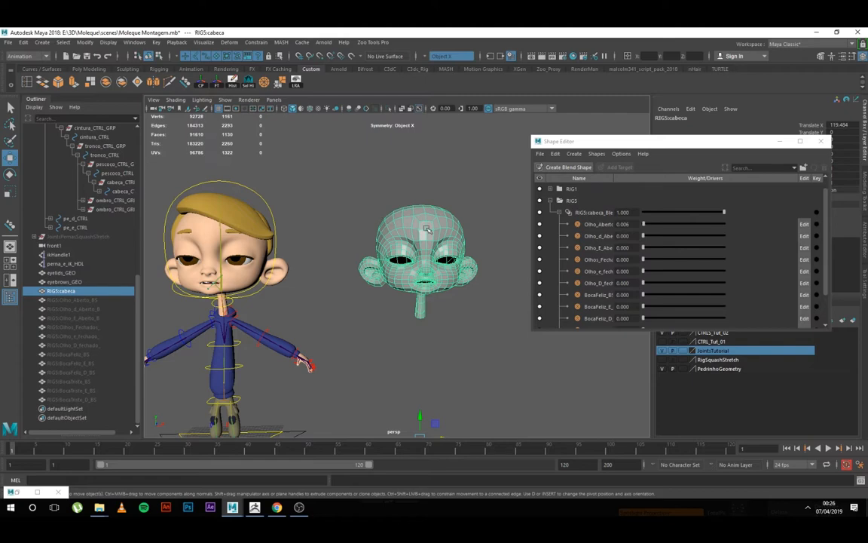
{"action": "middle_click_drag", "start_coordinate": [243, 272], "coordinate": [282, 254], "text": "alt"}
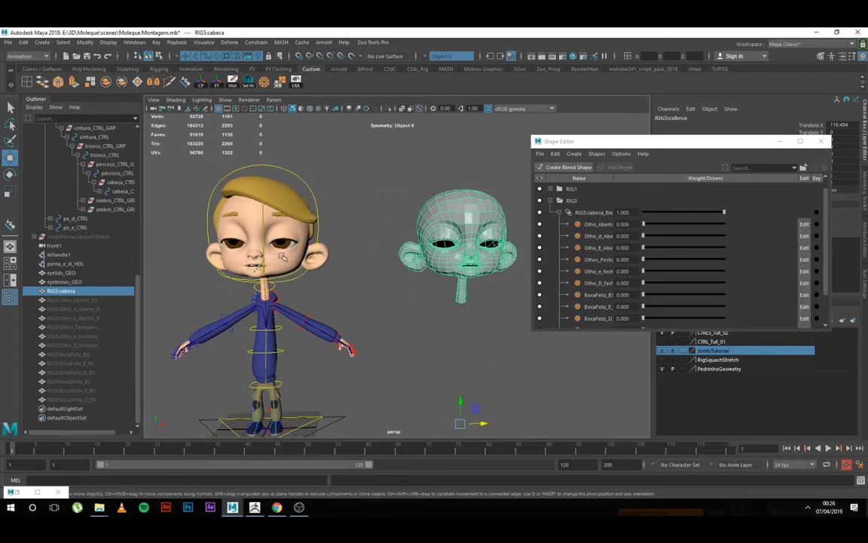
{"action": "left_click", "coordinate": [283, 257]}
{"action": "left_click", "coordinate": [422, 256]}
{"action": "key", "text": "Delete"}
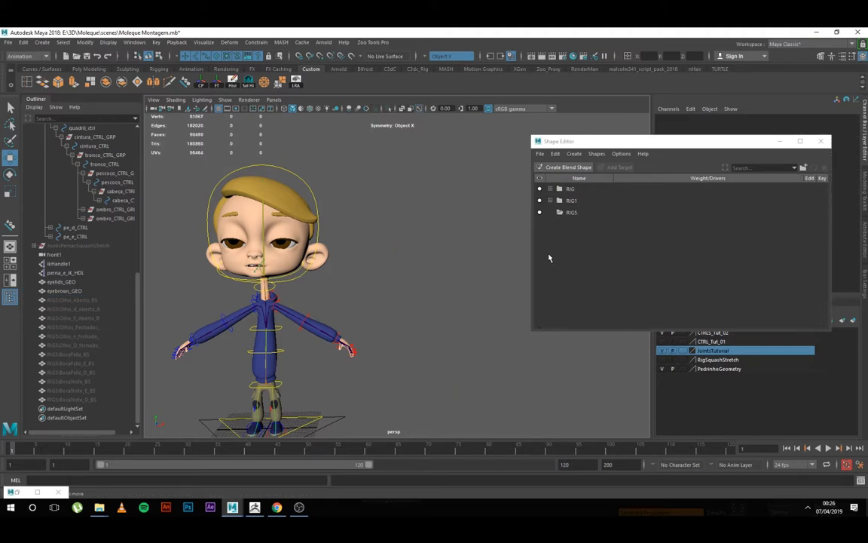
Step: Delete the empty RIG5 group from the Shape Editor and move the editor window away from the character
{"action": "left_click", "coordinate": [595, 256]}
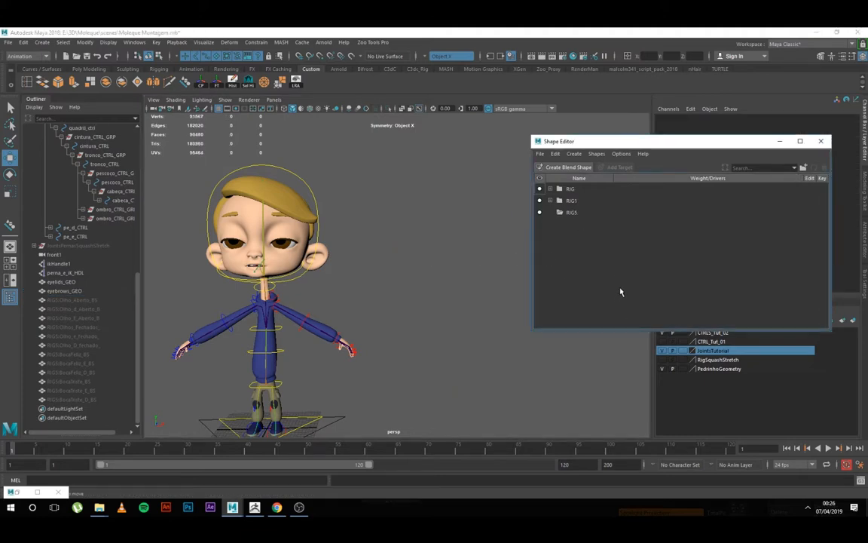
{"action": "left_click", "coordinate": [571, 213]}
{"action": "key", "text": "Delete"}
{"action": "left_click_drag", "start_coordinate": [711, 146], "coordinate": [742, 233]}
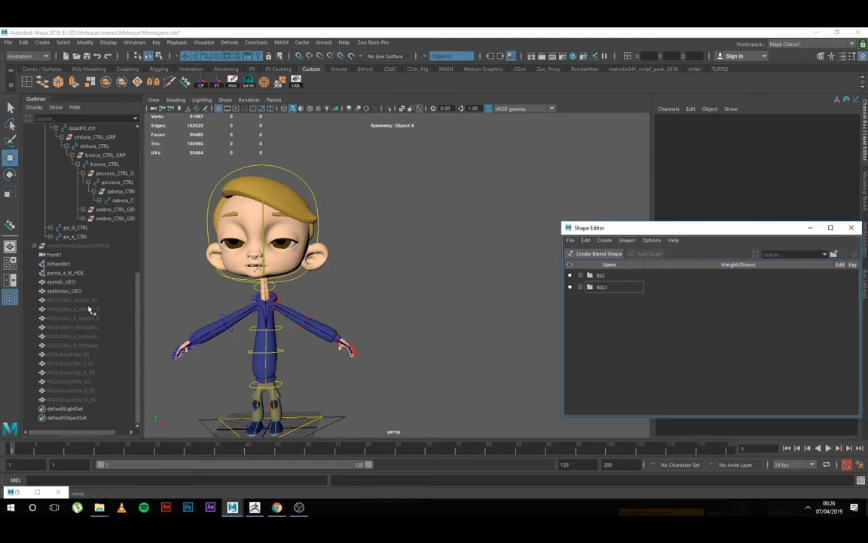
Step: Select all hidden RIG5 target meshes from Olho_Aberto_BS through BocaTriste_D_BS, adding the rigged character's head_GEO last
{"action": "left_click", "coordinate": [83, 300]}
{"action": "left_click_drag", "start_coordinate": [373, 248], "coordinate": [465, 270], "text": "alt"}
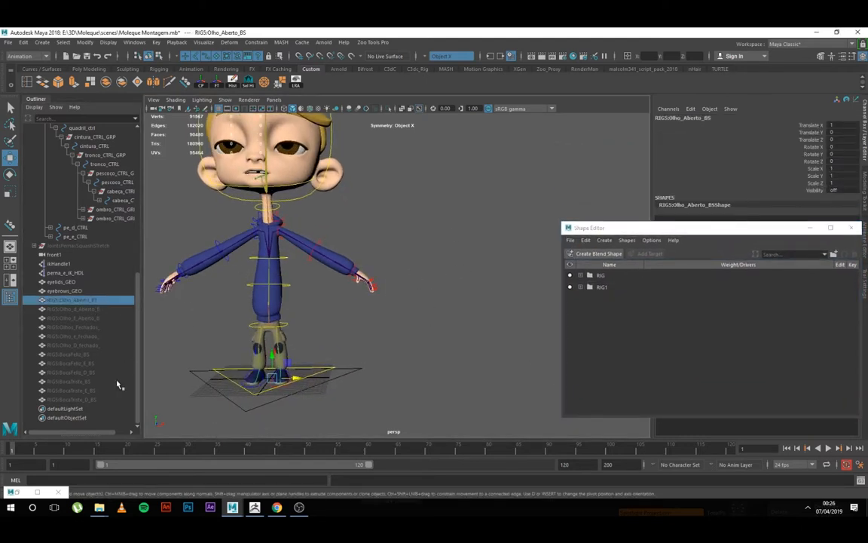
{"action": "left_click", "coordinate": [72, 400], "text": "shift"}
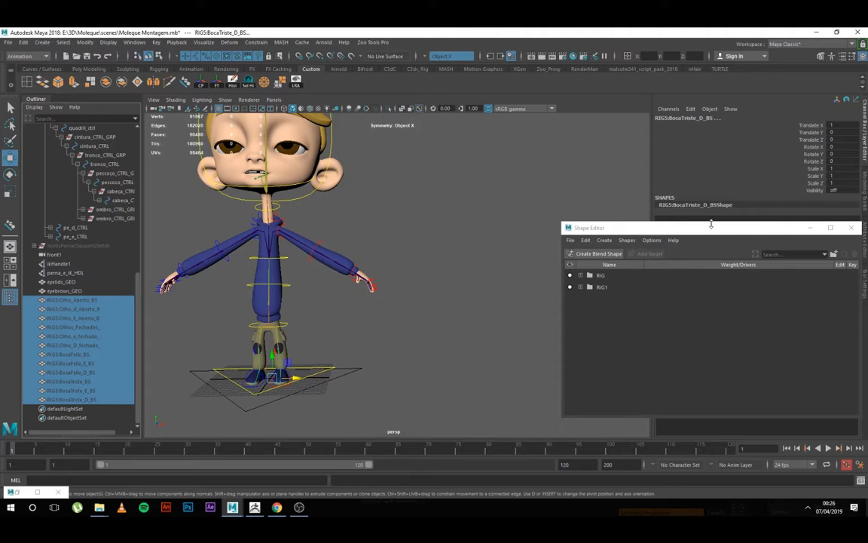
{"action": "left_click_drag", "start_coordinate": [722, 233], "coordinate": [642, 208]}
{"action": "left_click", "coordinate": [82, 300]}
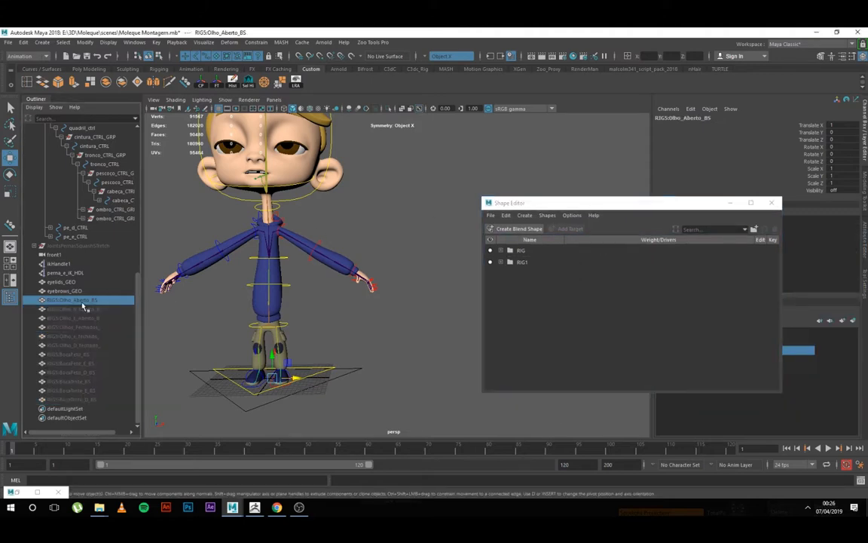
{"action": "left_click", "coordinate": [79, 399], "text": "shift"}
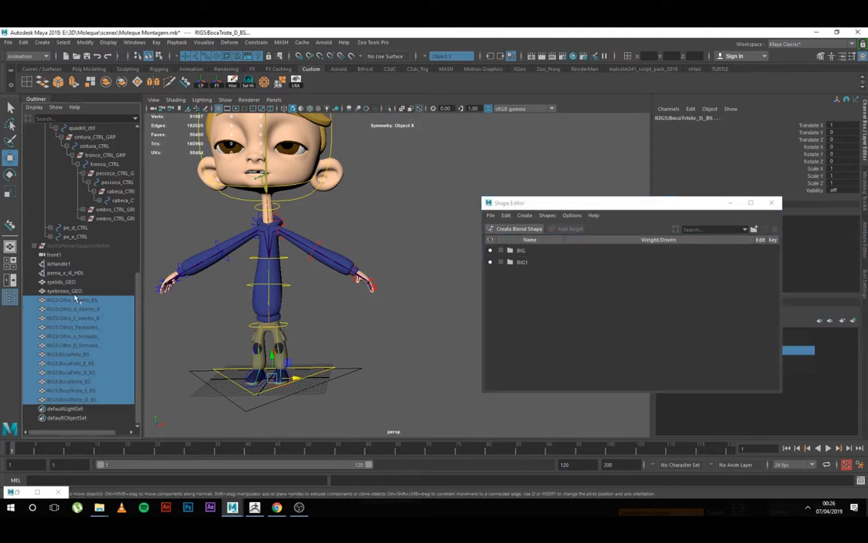
{"action": "scroll", "coordinate": [322, 219], "scroll_direction": "up", "scroll_amount": 5}
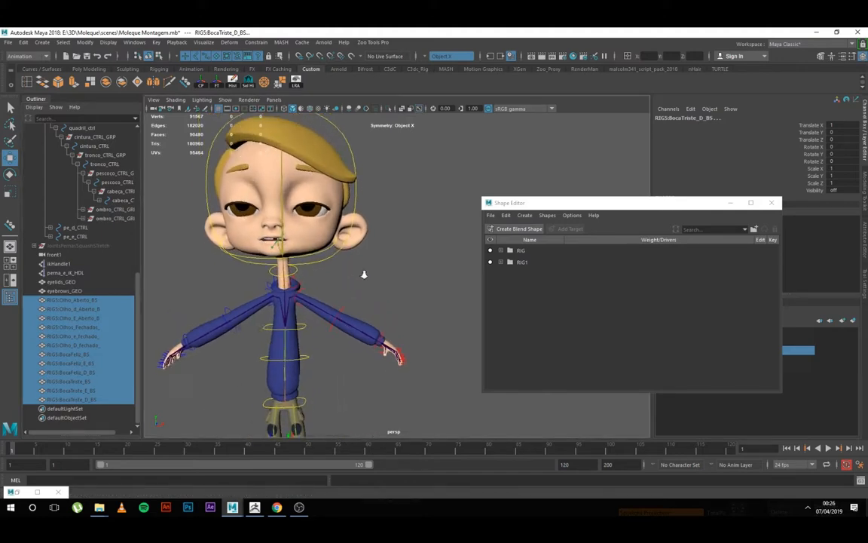
{"action": "left_click", "coordinate": [328, 224], "text": "shift"}
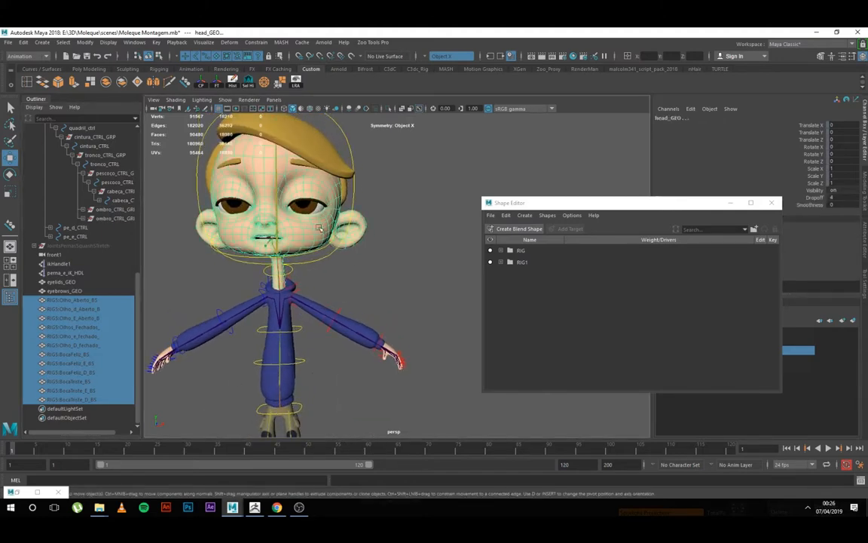
{"action": "left_click", "coordinate": [28, 55]}
{"action": "left_click", "coordinate": [27, 65]}
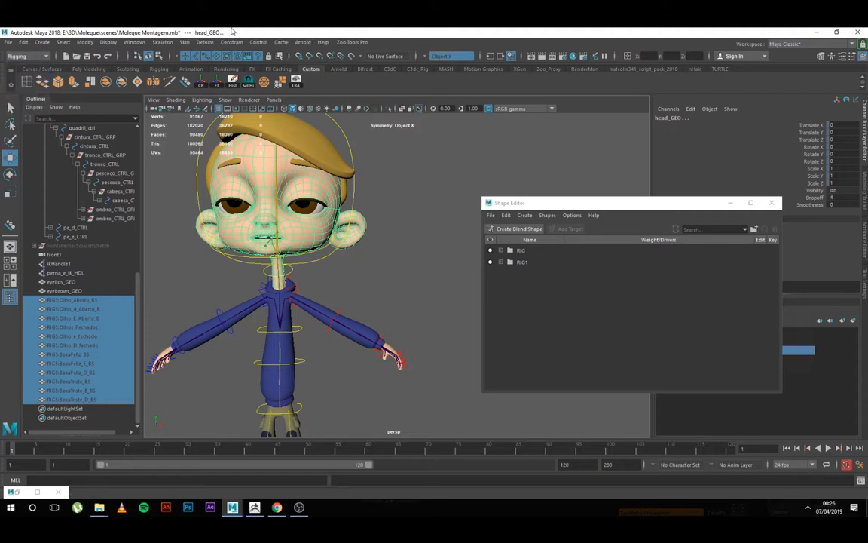
{"action": "left_click", "coordinate": [205, 43]}
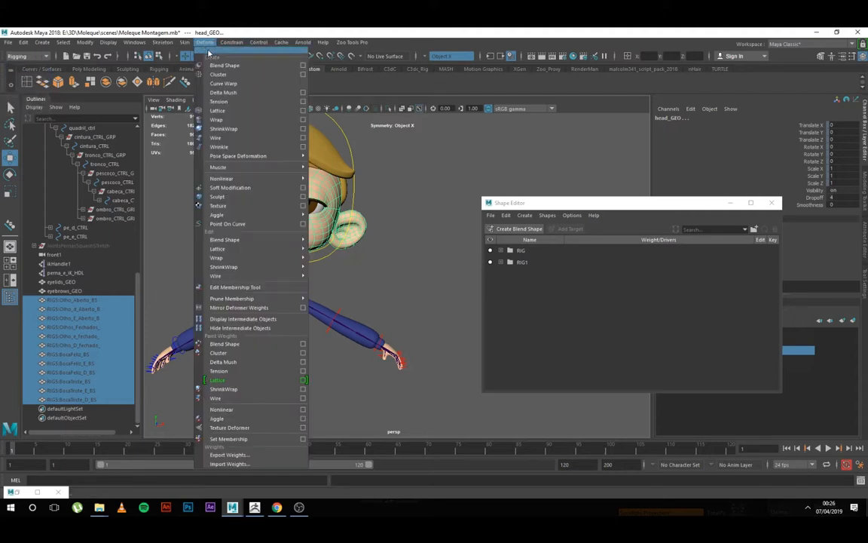
{"action": "left_click", "coordinate": [30, 56]}
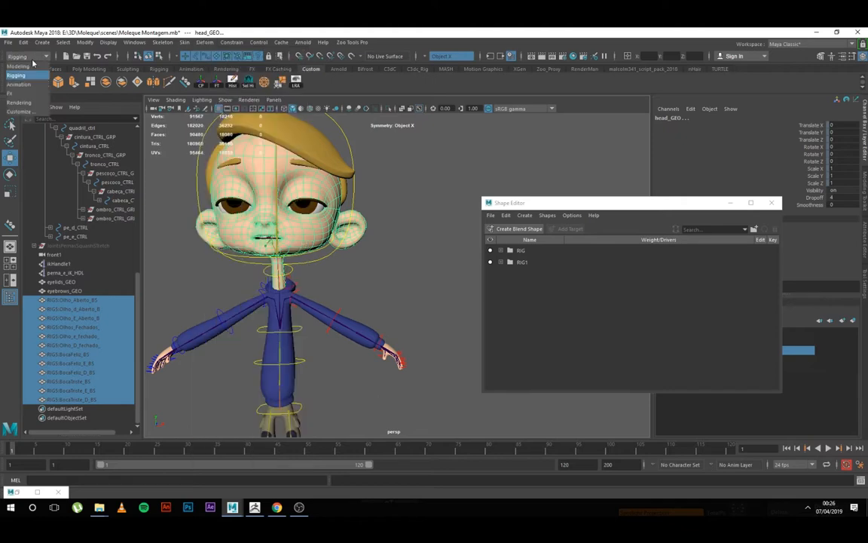
{"action": "left_click", "coordinate": [29, 84]}
Step: Create a blend shape node named ExpressoesFaciais_BS on head_GEO from the selected targets, keeping local origin and Check topology on
{"action": "left_click", "coordinate": [230, 42]}
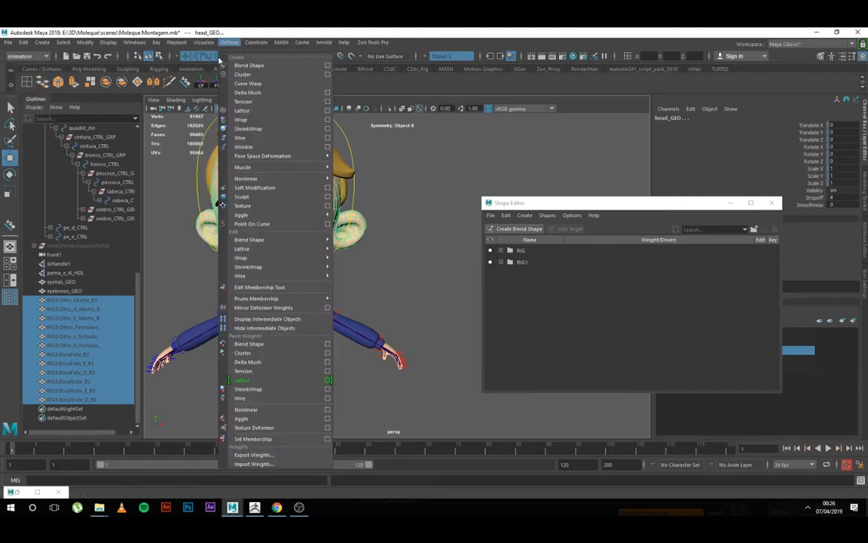
{"action": "left_click", "coordinate": [328, 66]}
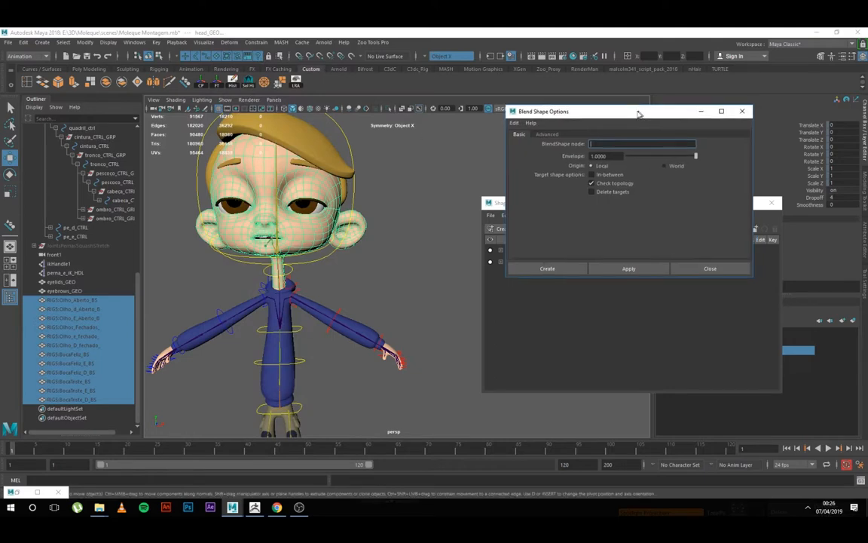
{"action": "left_click_drag", "start_coordinate": [639, 113], "coordinate": [561, 112]}
{"action": "left_click", "coordinate": [413, 122]}
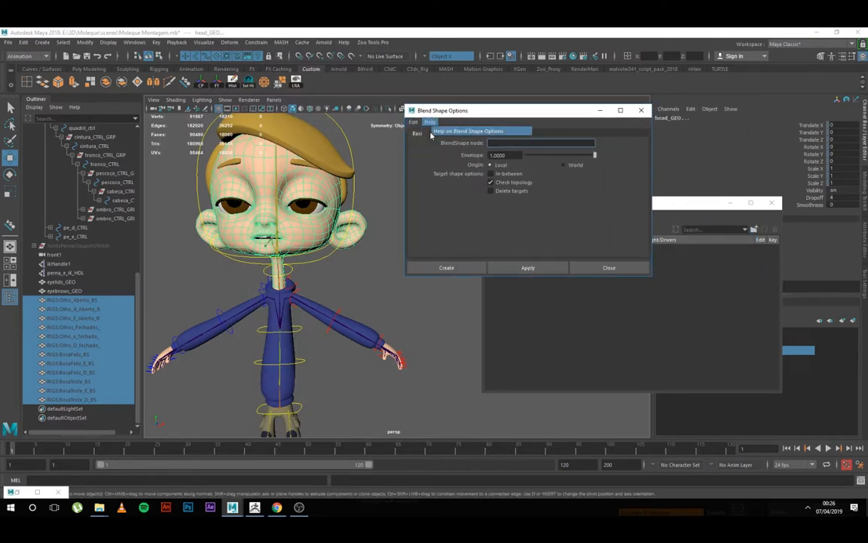
{"action": "left_click", "coordinate": [434, 140]}
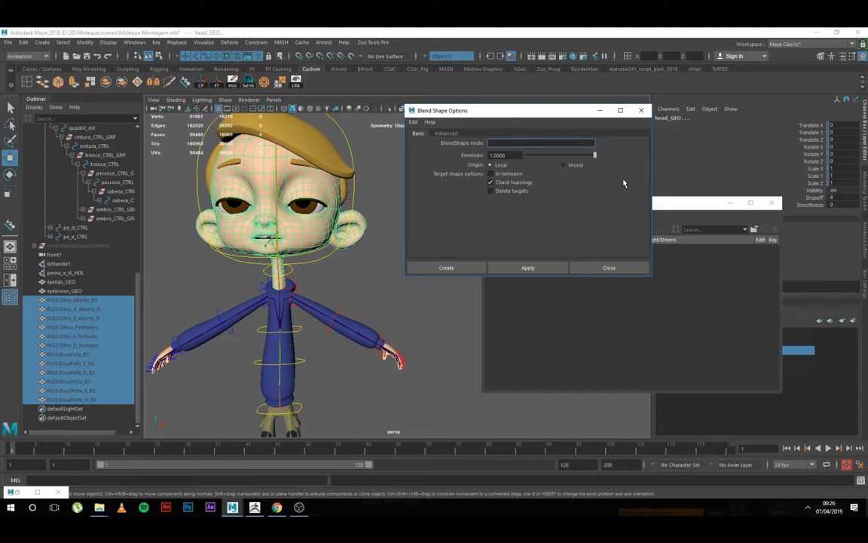
{"action": "left_click_drag", "start_coordinate": [720, 202], "coordinate": [673, 245]}
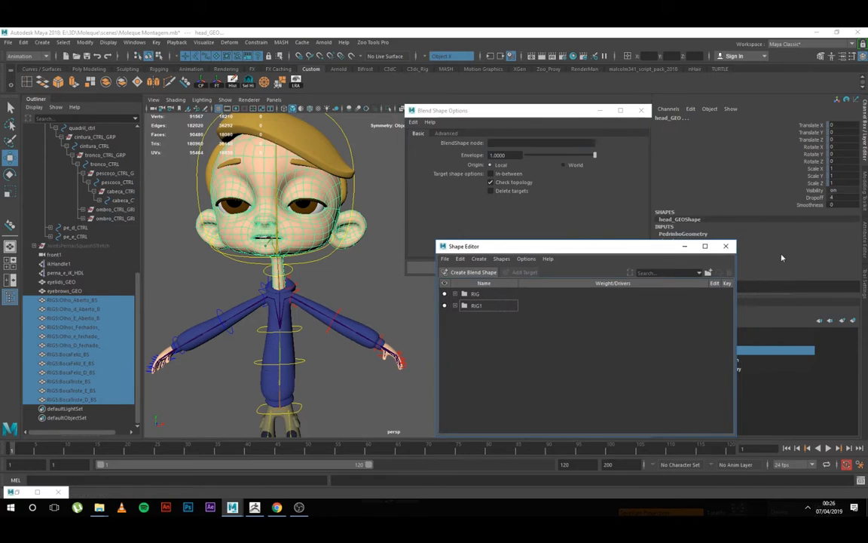
{"action": "left_click", "coordinate": [582, 160]}
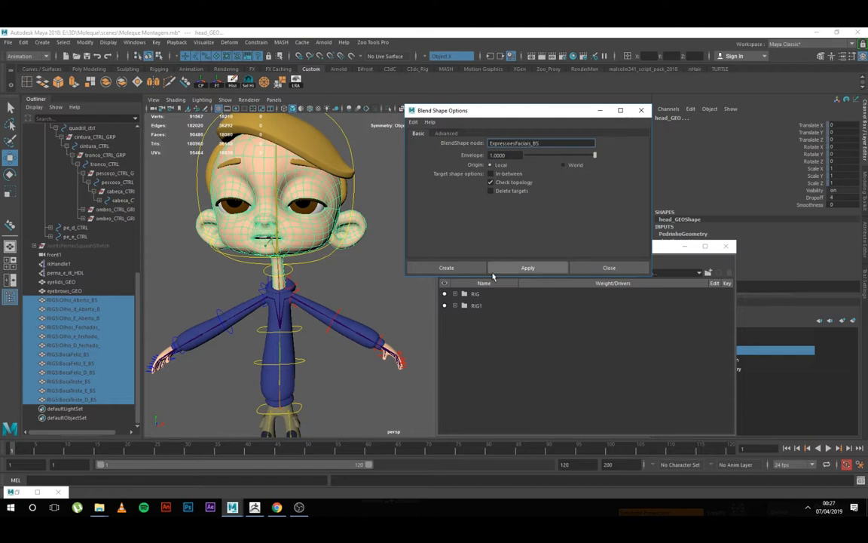
{"action": "left_click", "coordinate": [478, 269]}
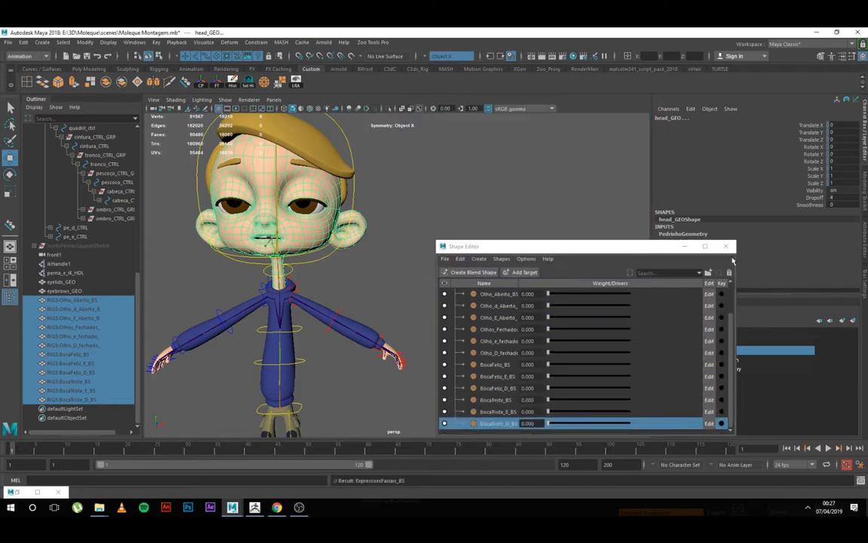
Step: Test the open-eye target weights of ExpressoesFaciais_BS on the rigged head against the eyebrows and eyelids, returning them to 0
{"action": "left_click_drag", "start_coordinate": [592, 250], "coordinate": [598, 186]}
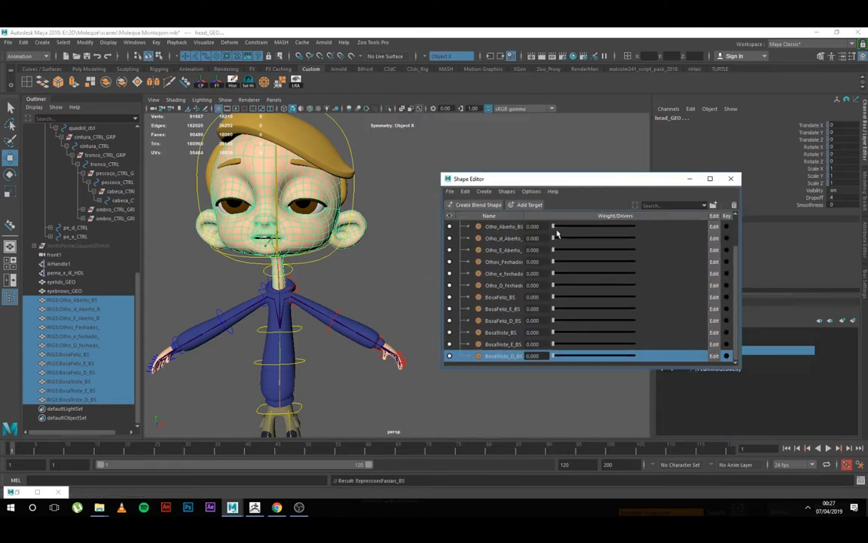
{"action": "left_click_drag", "start_coordinate": [554, 226], "coordinate": [553, 278]}
{"action": "scroll", "coordinate": [338, 203], "scroll_direction": "up", "scroll_amount": 5}
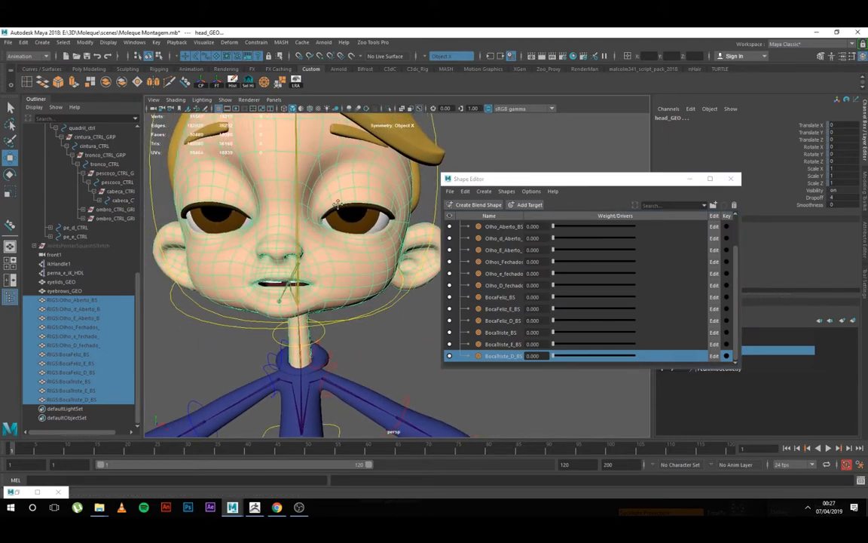
{"action": "left_click_drag", "start_coordinate": [338, 204], "coordinate": [334, 204], "text": "alt"}
{"action": "left_click", "coordinate": [340, 207]}
{"action": "left_click", "coordinate": [347, 127]}
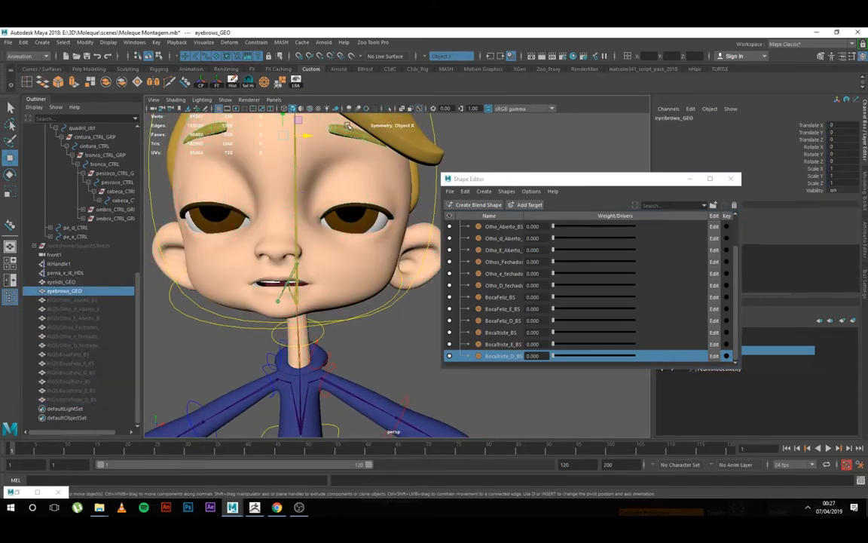
{"action": "left_click_drag", "start_coordinate": [554, 250], "coordinate": [573, 232]}
{"action": "left_click_drag", "start_coordinate": [554, 238], "coordinate": [495, 245]}
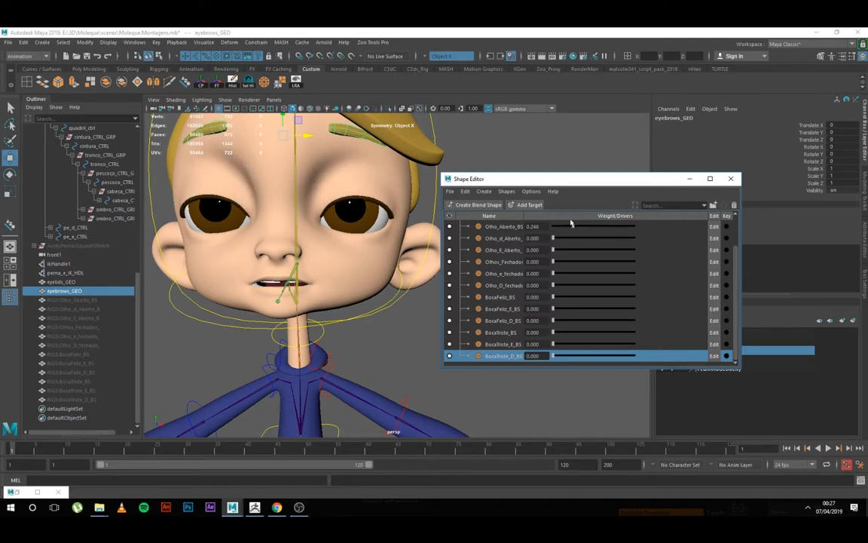
{"action": "left_click_drag", "start_coordinate": [570, 223], "coordinate": [530, 228]}
Step: Move the Shape Editor clear of the face, inspect the eyebrows and eyelids up close, and clear the selection
{"action": "left_click_drag", "start_coordinate": [581, 182], "coordinate": [662, 200]}
{"action": "middle_click_drag", "start_coordinate": [477, 204], "coordinate": [478, 234], "text": "alt"}
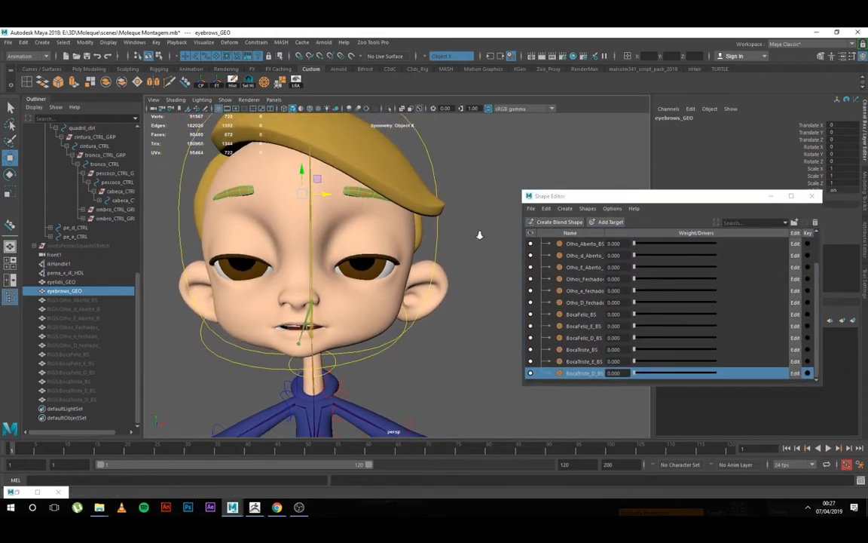
{"action": "scroll", "coordinate": [478, 235], "scroll_direction": "down", "scroll_amount": 1}
{"action": "key", "text": "q"}
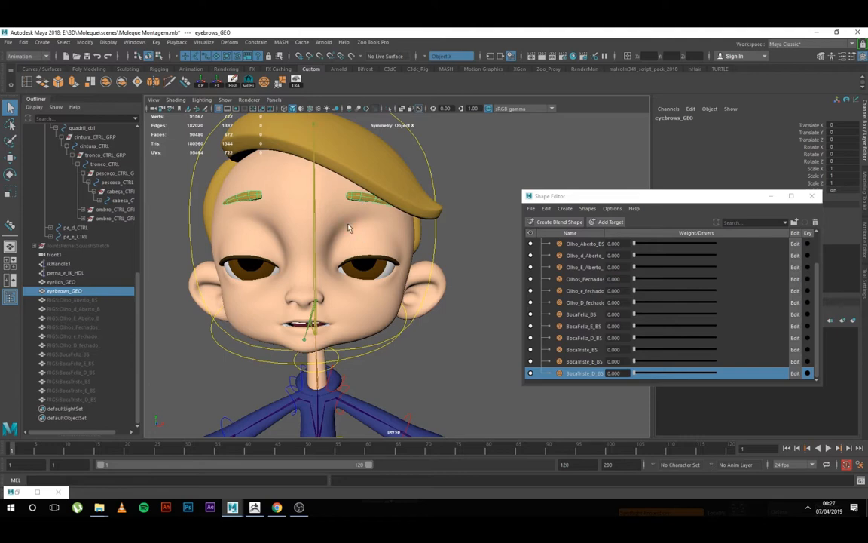
{"action": "left_click_drag", "start_coordinate": [381, 195], "coordinate": [338, 265], "text": "alt"}
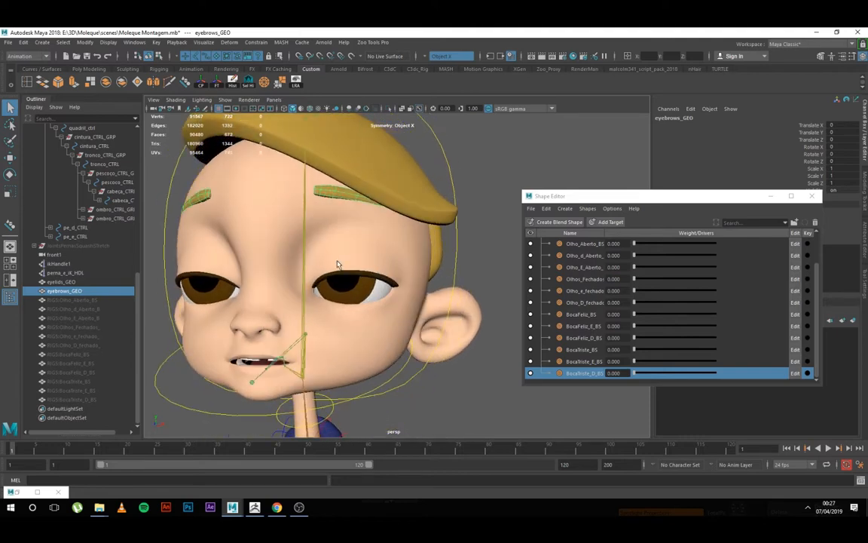
{"action": "mouse_move", "coordinate": [354, 211]}
{"action": "left_mouse_down", "text": "alt"}
{"action": "mouse_move", "coordinate": [396, 233]}
{"action": "mouse_move", "coordinate": [361, 219]}
{"action": "left_mouse_up", "text": "alt"}
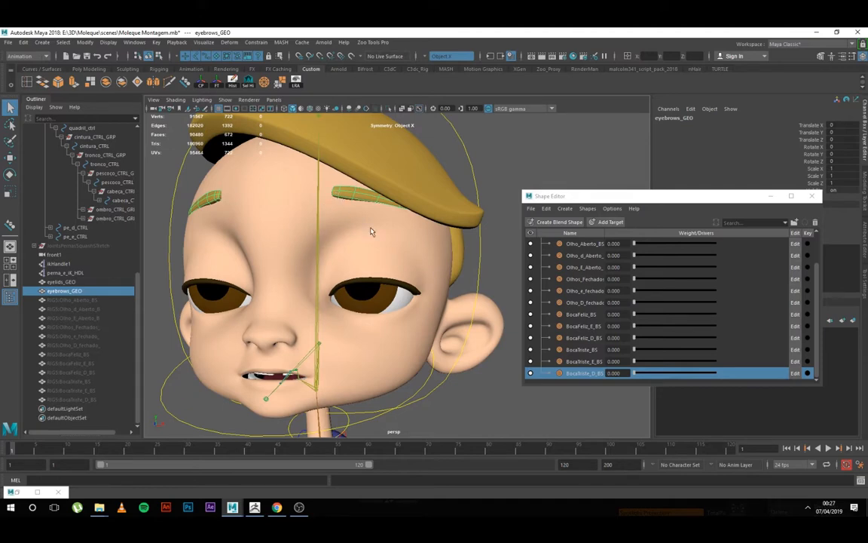
{"action": "left_click", "coordinate": [461, 184]}
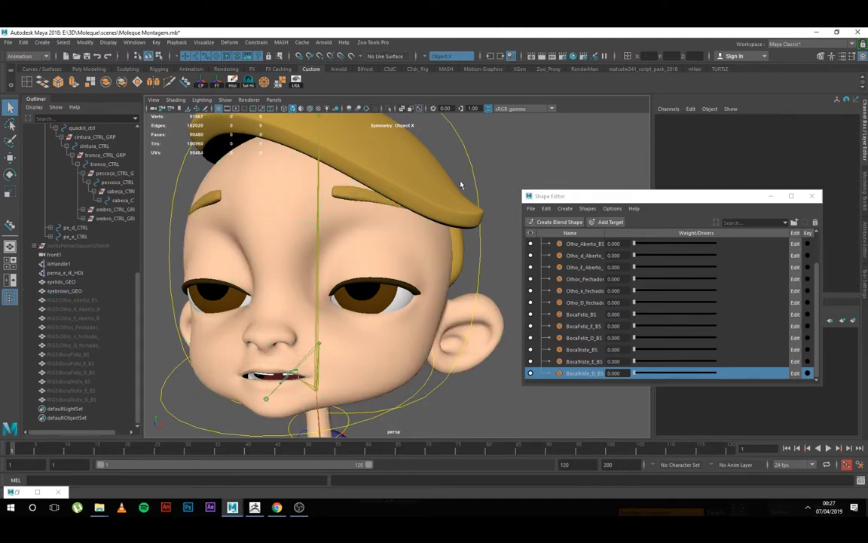
{"action": "left_click", "coordinate": [344, 205]}
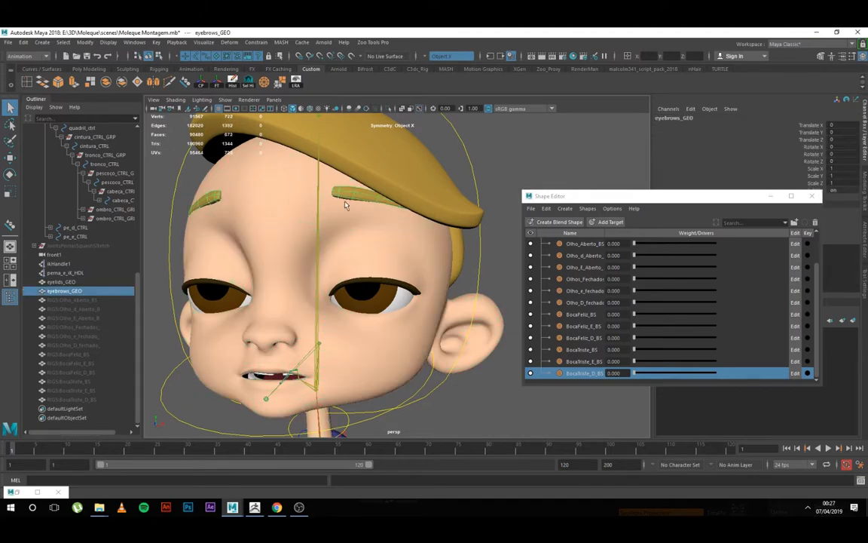
{"action": "left_click", "coordinate": [374, 281], "text": "shift"}
{"action": "mouse_move", "coordinate": [308, 229]}
{"action": "left_mouse_down", "text": "alt"}
{"action": "mouse_move", "coordinate": [333, 228]}
{"action": "mouse_move", "coordinate": [309, 246]}
{"action": "left_mouse_up", "text": "alt"}
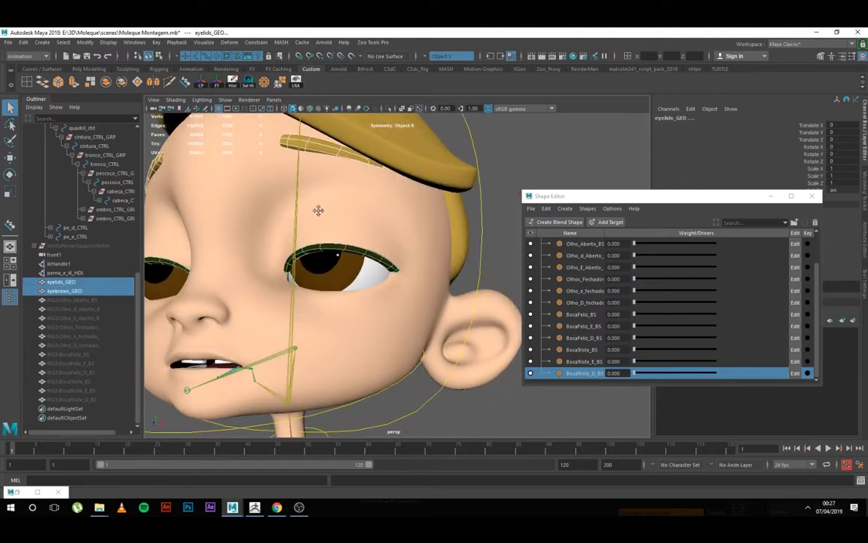
{"action": "left_click_drag", "start_coordinate": [318, 210], "coordinate": [334, 250], "text": "alt"}
{"action": "left_click", "coordinate": [295, 175], "text": "shift"}
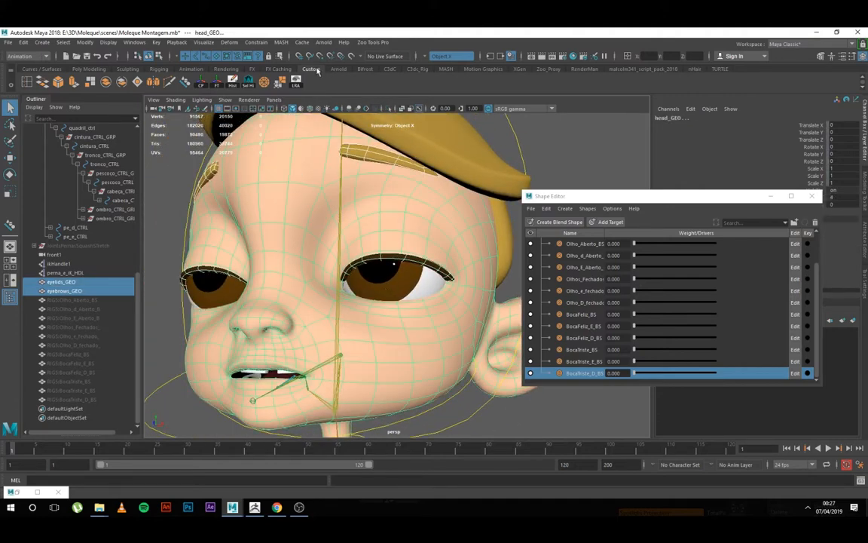
{"action": "left_click", "coordinate": [230, 42]}
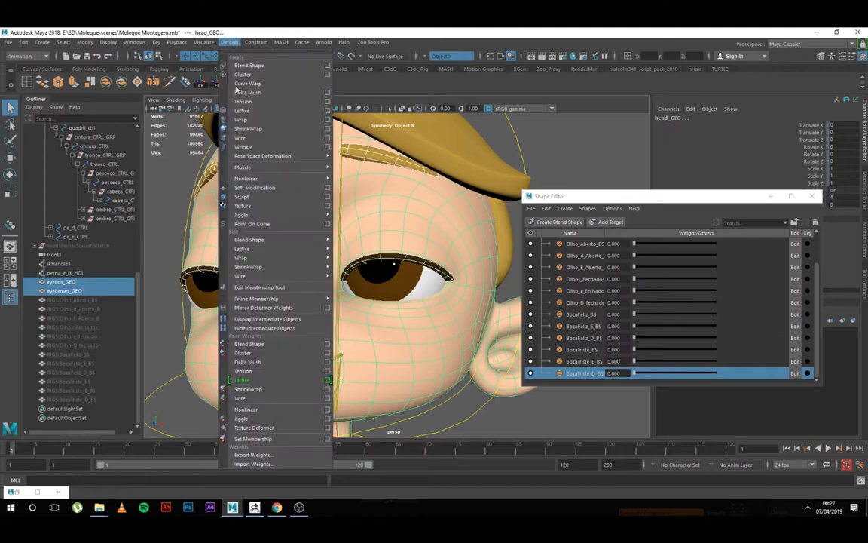
{"action": "left_click", "coordinate": [446, 136]}
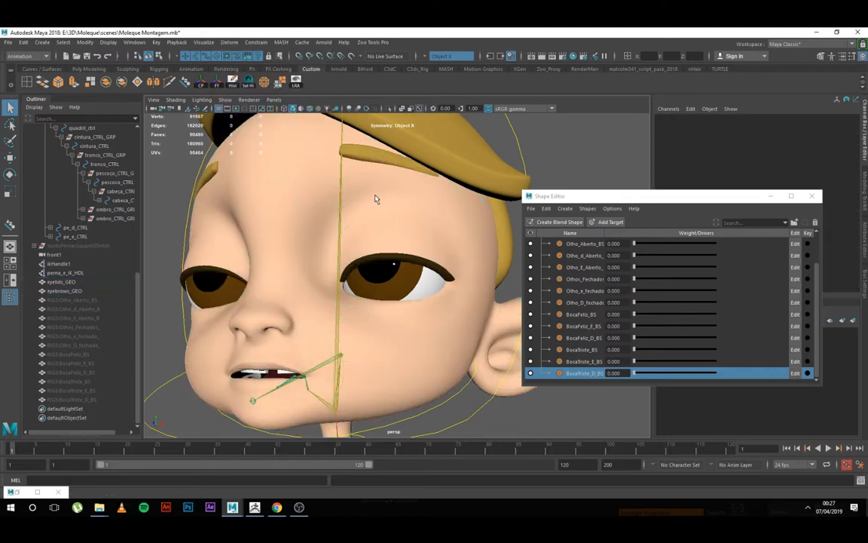
Step: Test the BocaFeliz_D_BS and Olho_e_fechado target weights on the head from the side and front, returning them to 0
{"action": "left_click_drag", "start_coordinate": [638, 338], "coordinate": [609, 310]}
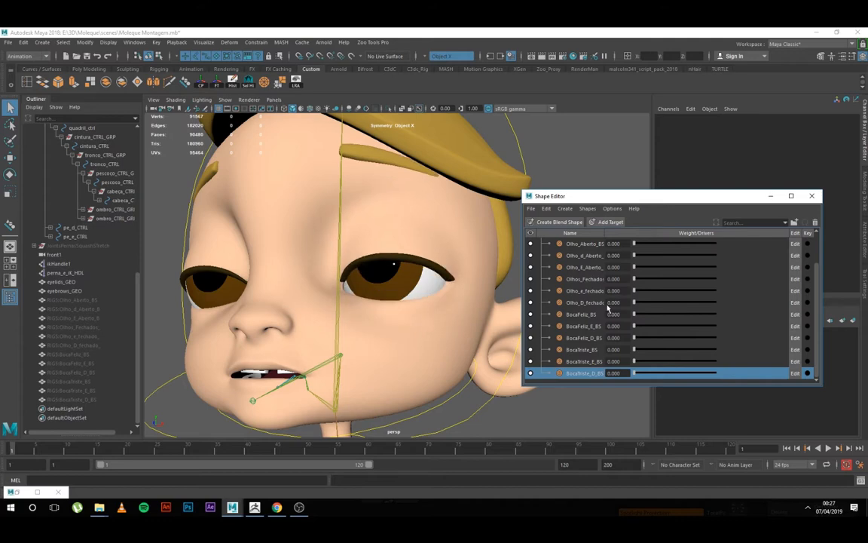
{"action": "left_click_drag", "start_coordinate": [362, 197], "coordinate": [373, 230], "text": "alt"}
{"action": "left_click_drag", "start_coordinate": [694, 291], "coordinate": [585, 292]}
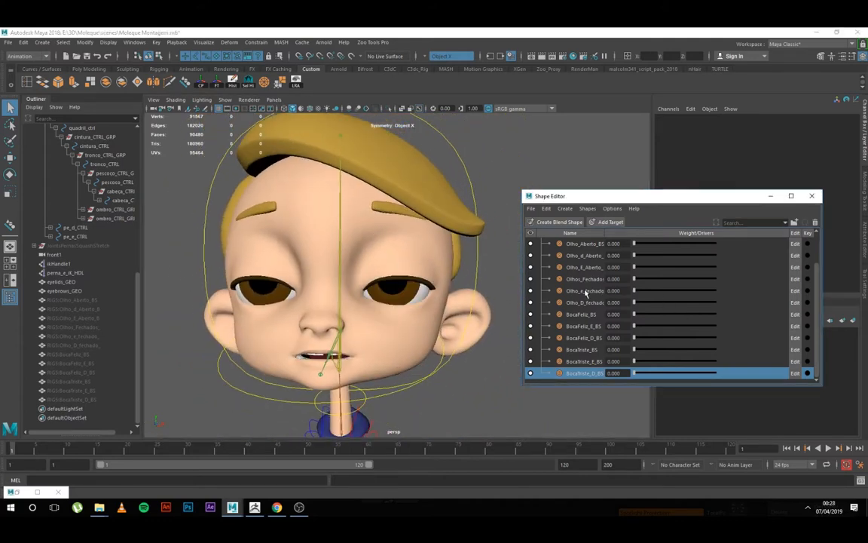
{"action": "right_click_drag", "start_coordinate": [426, 240], "coordinate": [383, 147], "text": "alt"}
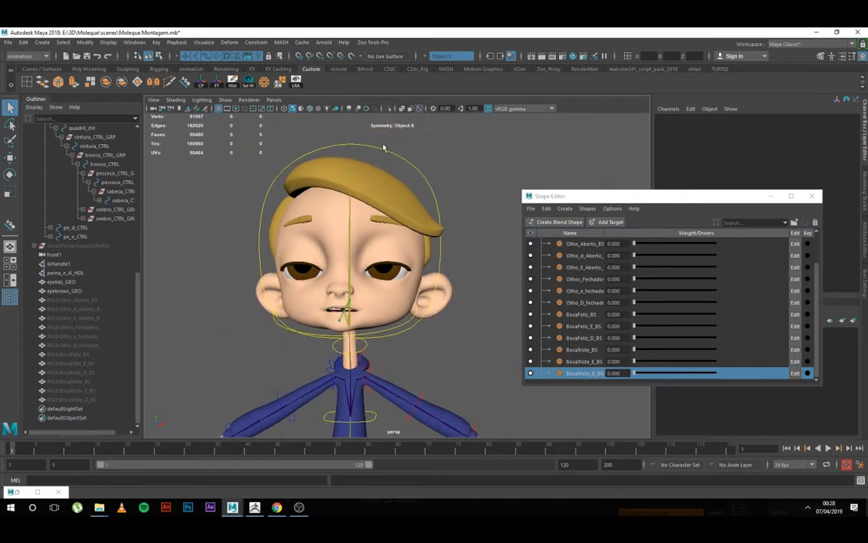
{"action": "left_click", "coordinate": [673, 277]}
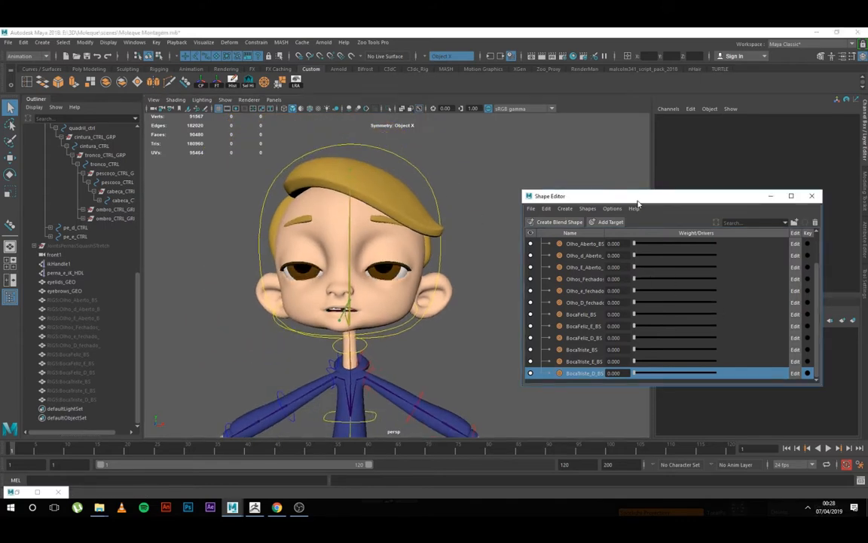
Step: Test the Olho_E_Aberto target weight with the whole upper body in view, returning it to 0, and reposition the Shape Editor
{"action": "left_click_drag", "start_coordinate": [637, 198], "coordinate": [637, 168]}
{"action": "scroll", "coordinate": [478, 305], "scroll_direction": "down", "scroll_amount": 3}
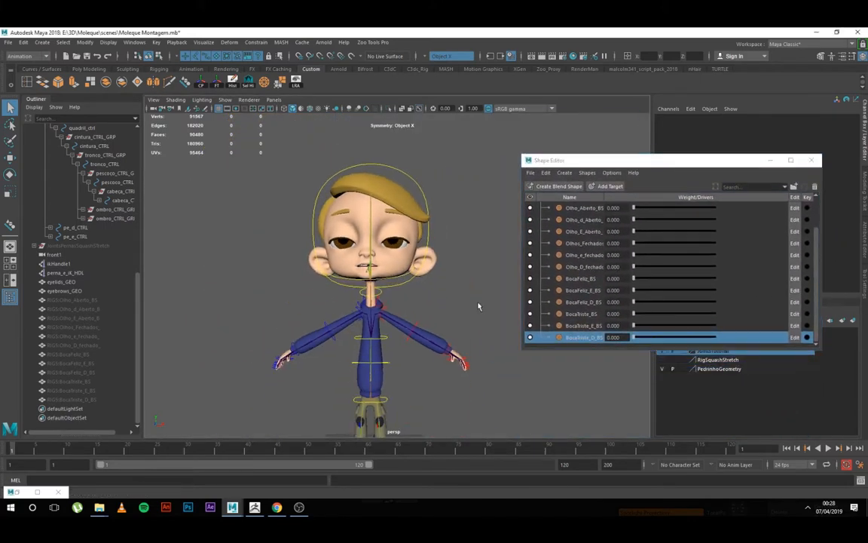
{"action": "scroll", "coordinate": [478, 306], "scroll_direction": "up", "scroll_amount": 1}
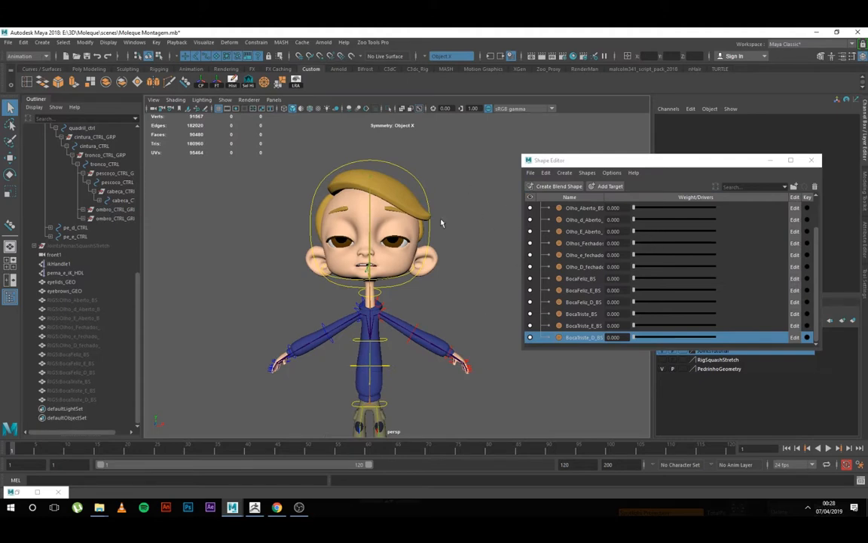
{"action": "left_click_drag", "start_coordinate": [633, 232], "coordinate": [578, 256]}
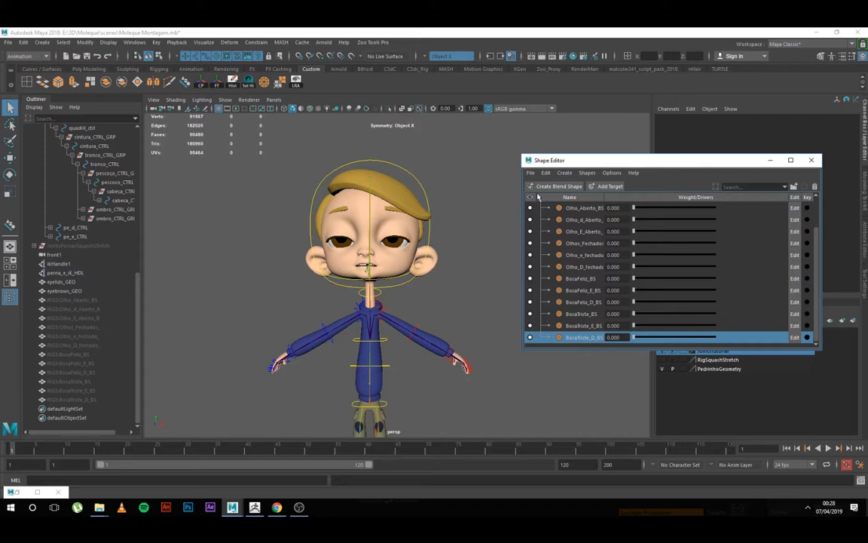
{"action": "mouse_move", "coordinate": [660, 156]}
{"action": "left_mouse_down"}
{"action": "mouse_move", "coordinate": [682, 171]}
{"action": "mouse_move", "coordinate": [662, 162]}
{"action": "left_mouse_up"}
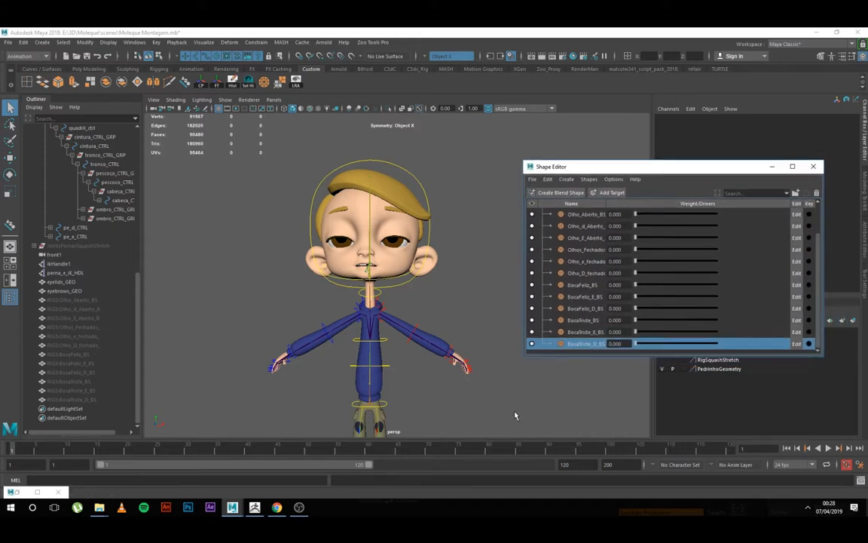
Step: Close the Shape Editor
{"action": "middle_click_drag", "start_coordinate": [539, 383], "coordinate": [517, 322], "text": "alt"}
{"action": "right_click_drag", "start_coordinate": [476, 283], "coordinate": [426, 405], "text": "alt"}
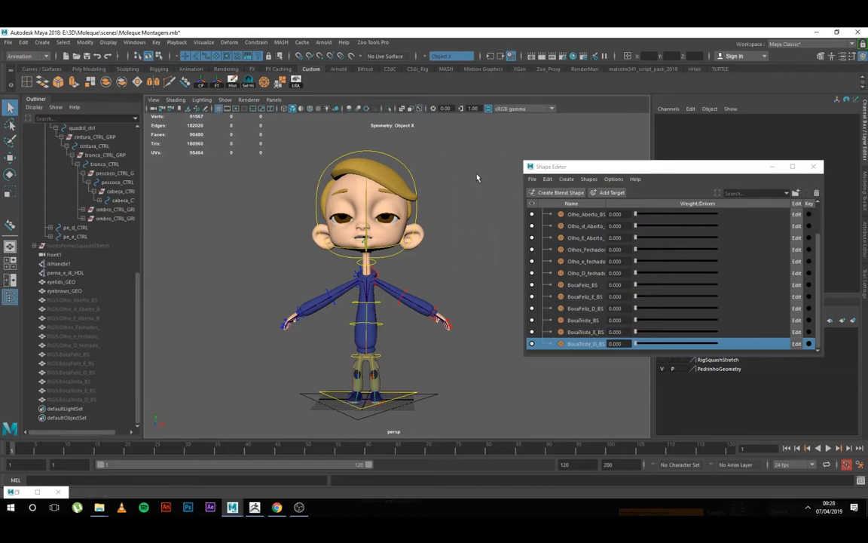
{"action": "mouse_move", "coordinate": [636, 308]}
{"action": "left_mouse_down"}
{"action": "mouse_move", "coordinate": [690, 311]}
{"action": "mouse_move", "coordinate": [627, 307]}
{"action": "left_mouse_up"}
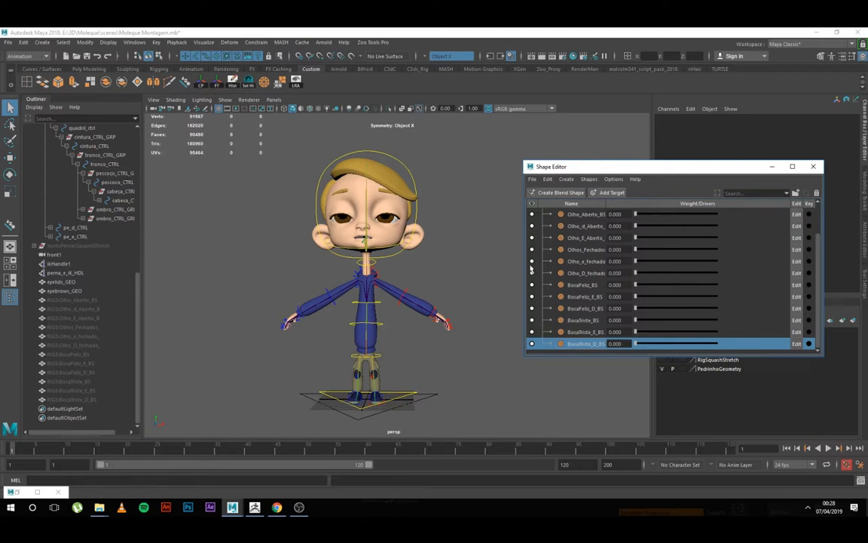
{"action": "left_click", "coordinate": [443, 172]}
{"action": "left_click_drag", "start_coordinate": [479, 212], "coordinate": [510, 269]}
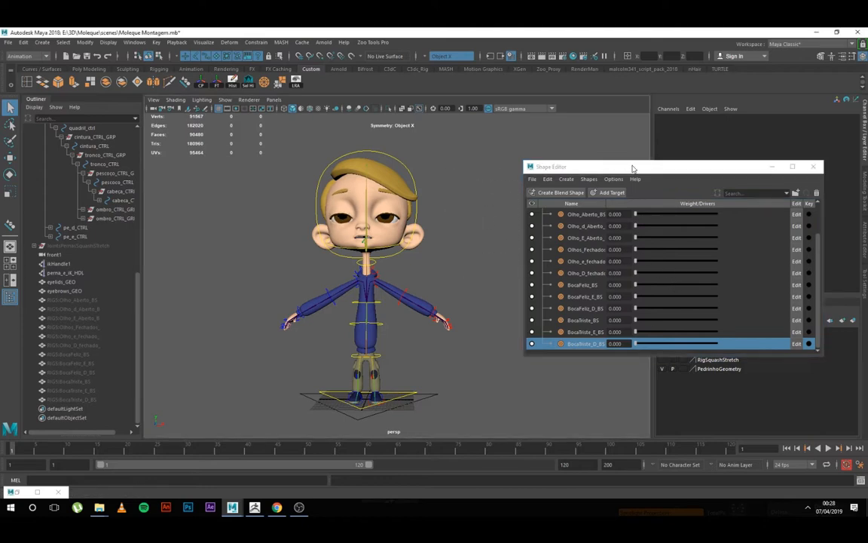
{"action": "left_click_drag", "start_coordinate": [634, 169], "coordinate": [630, 175]}
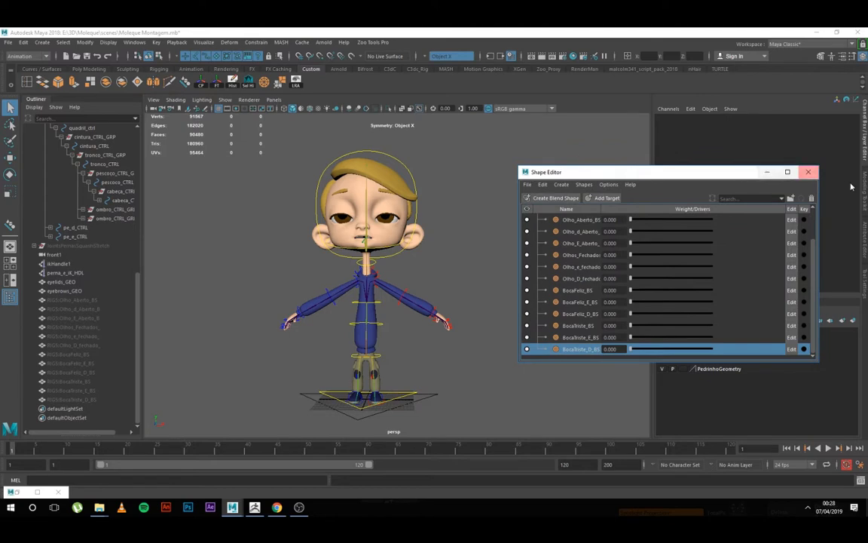
{"action": "left_click", "coordinate": [808, 172]}
Step: Switch the viewport to the front orthographic view and frame the head with empty space beside it
{"action": "scroll", "coordinate": [521, 210], "scroll_direction": "up", "scroll_amount": 1}
{"action": "scroll", "coordinate": [511, 234], "scroll_direction": "up", "scroll_amount": 3}
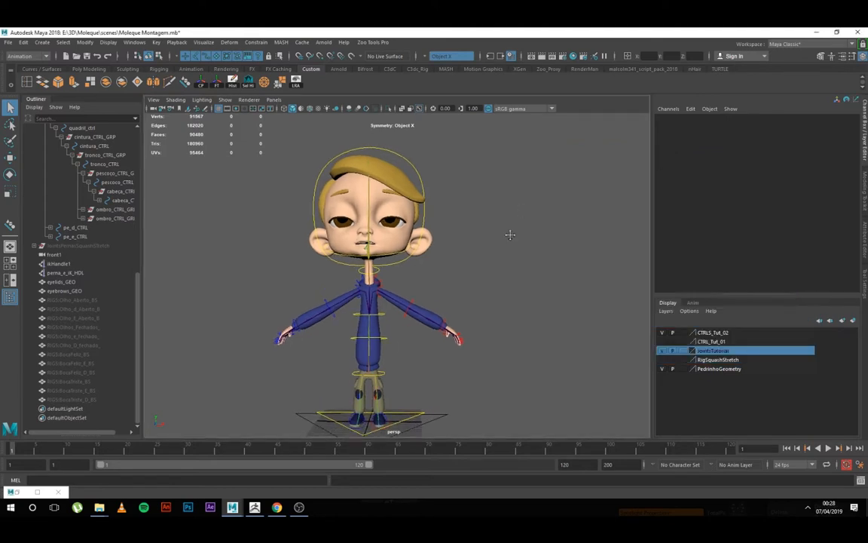
{"action": "middle_click_drag", "start_coordinate": [510, 234], "coordinate": [527, 242], "text": "alt"}
{"action": "key", "text": "space"}
{"action": "left_click", "coordinate": [529, 242]}
{"action": "left_click_drag", "start_coordinate": [530, 242], "coordinate": [527, 264]}
{"action": "middle_click_drag", "start_coordinate": [469, 139], "coordinate": [482, 215], "text": "alt"}
{"action": "scroll", "coordinate": [482, 214], "scroll_direction": "up", "scroll_amount": 10}
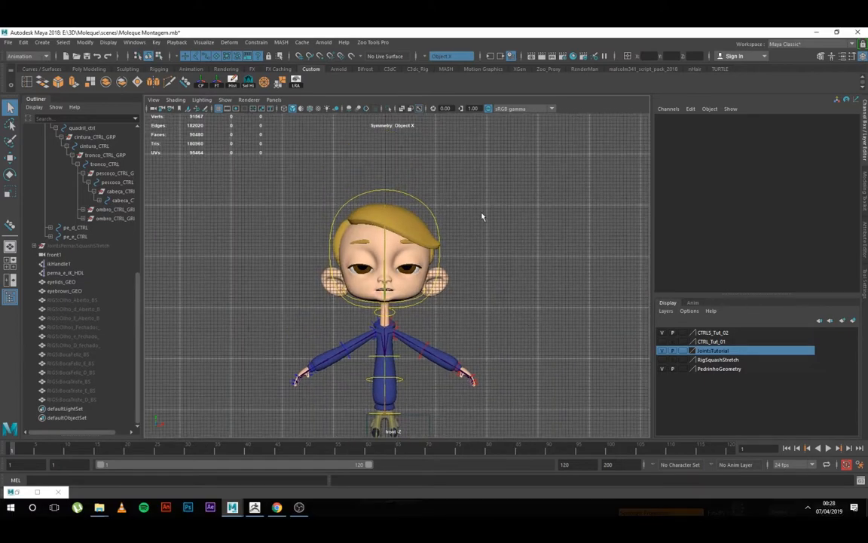
{"action": "middle_click_drag", "start_coordinate": [564, 354], "coordinate": [435, 245], "text": "alt"}
{"action": "scroll", "coordinate": [490, 251], "scroll_direction": "down", "scroll_amount": 1}
{"action": "scroll", "coordinate": [434, 245], "scroll_direction": "down", "scroll_amount": 1}
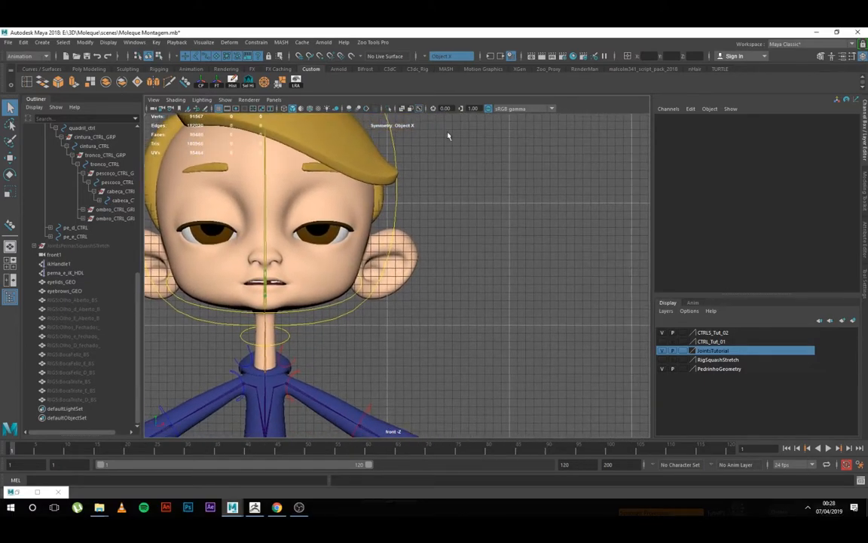
{"action": "scroll", "coordinate": [560, 299], "scroll_direction": "down", "scroll_amount": 4}
{"action": "middle_click_drag", "start_coordinate": [440, 161], "coordinate": [353, 217], "text": "alt"}
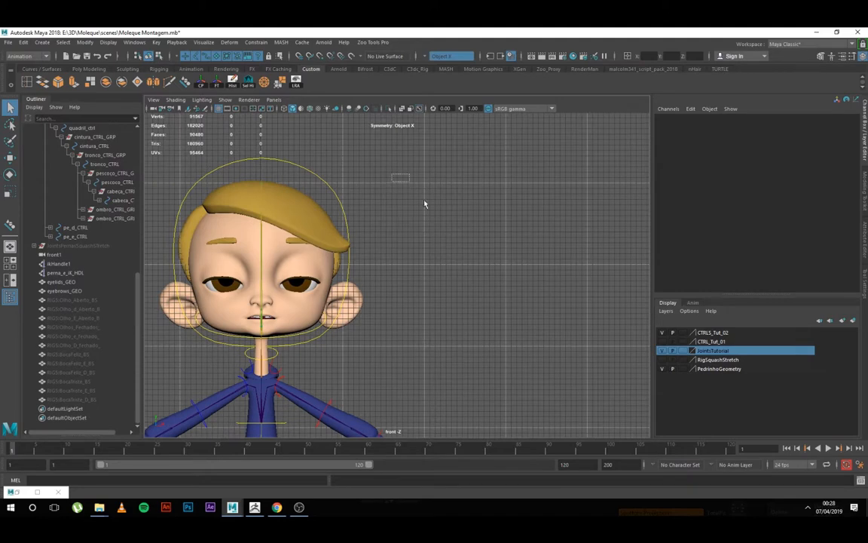
{"action": "left_click_drag", "start_coordinate": [424, 204], "coordinate": [571, 350]}
{"action": "left_click", "coordinate": [287, 160]}
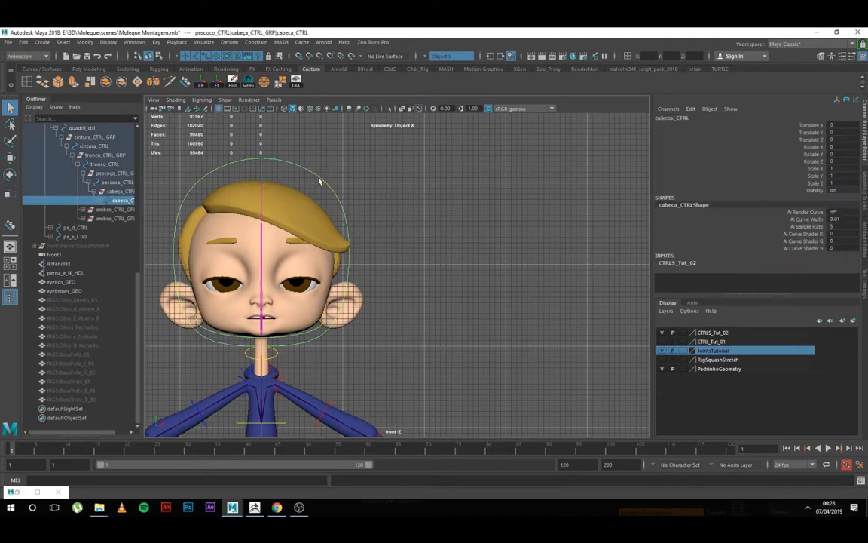
{"action": "left_click_drag", "start_coordinate": [336, 134], "coordinate": [288, 174]}
{"action": "left_click_drag", "start_coordinate": [407, 170], "coordinate": [571, 350]}
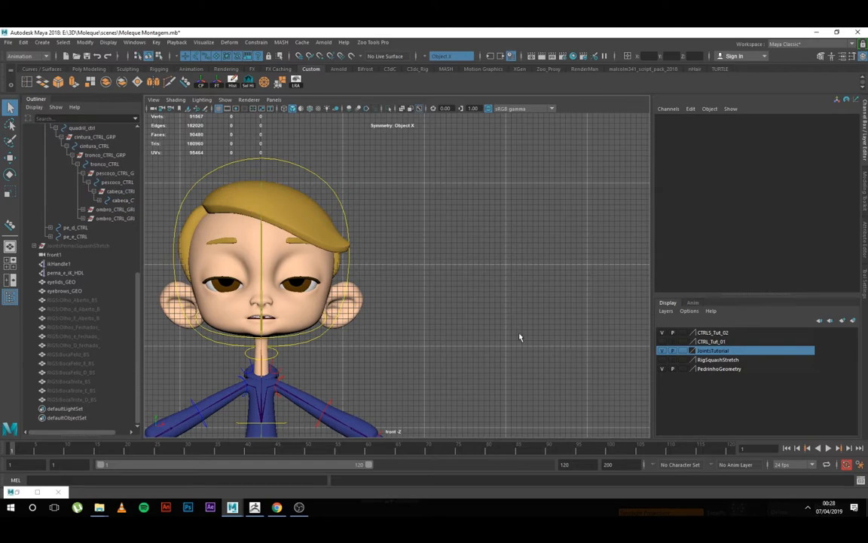
Step: Activate the EP Curve Tool and open its tool settings
{"action": "scroll", "coordinate": [520, 337], "scroll_direction": "up", "scroll_amount": 3}
{"action": "scroll", "coordinate": [533, 287], "scroll_direction": "up", "scroll_amount": 2}
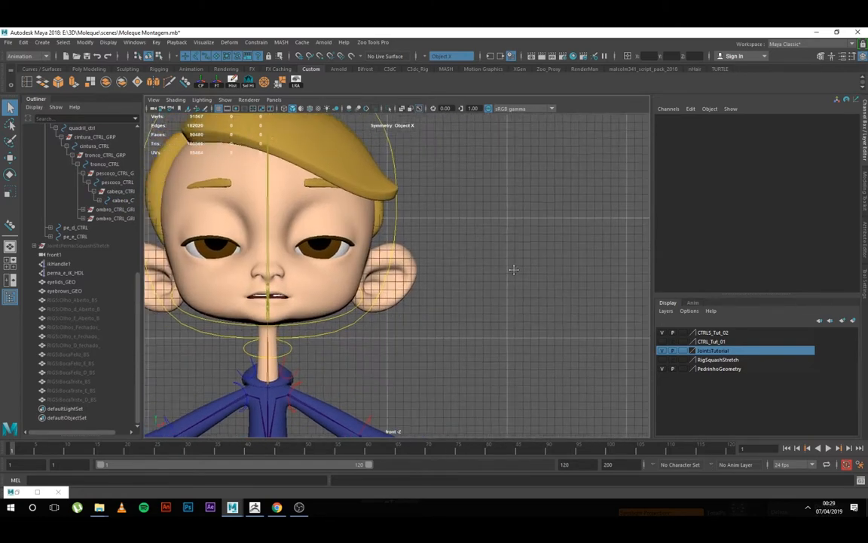
{"action": "scroll", "coordinate": [506, 260], "scroll_direction": "down", "scroll_amount": 1}
{"action": "left_click", "coordinate": [41, 42]}
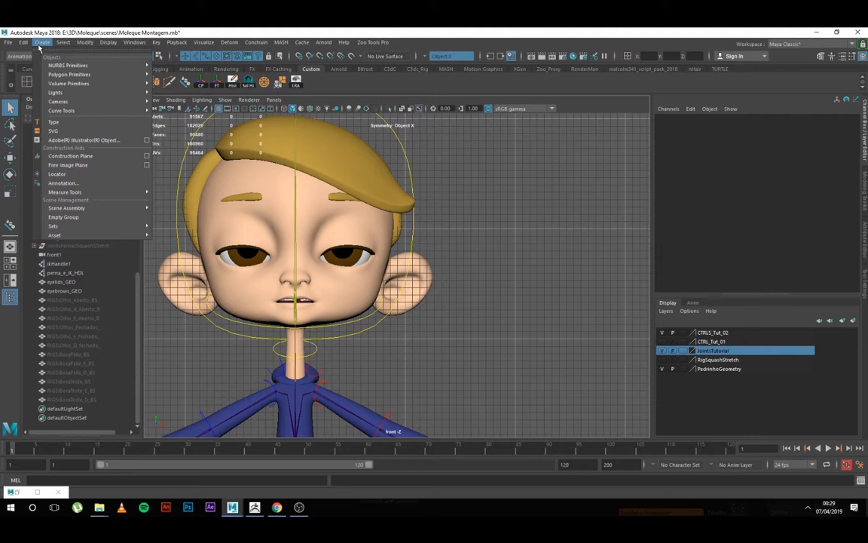
{"action": "mouse_move", "coordinate": [58, 110]}
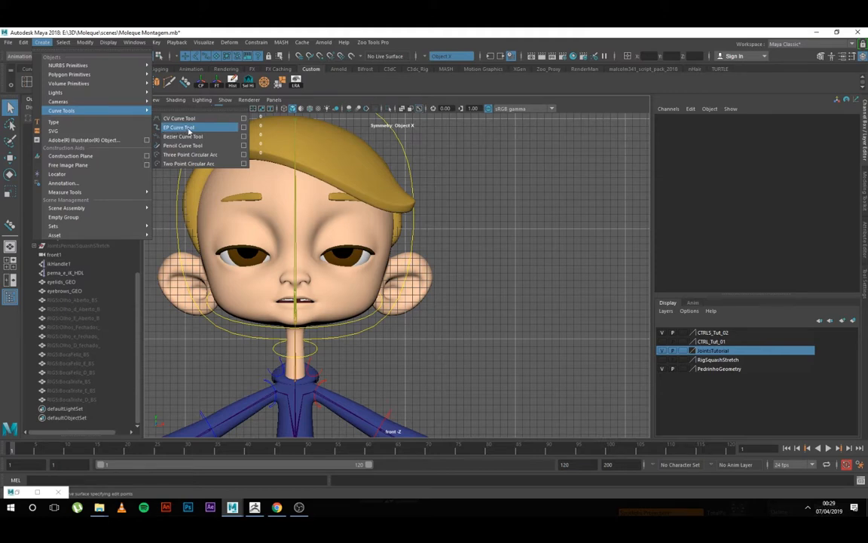
{"action": "left_click", "coordinate": [244, 128]}
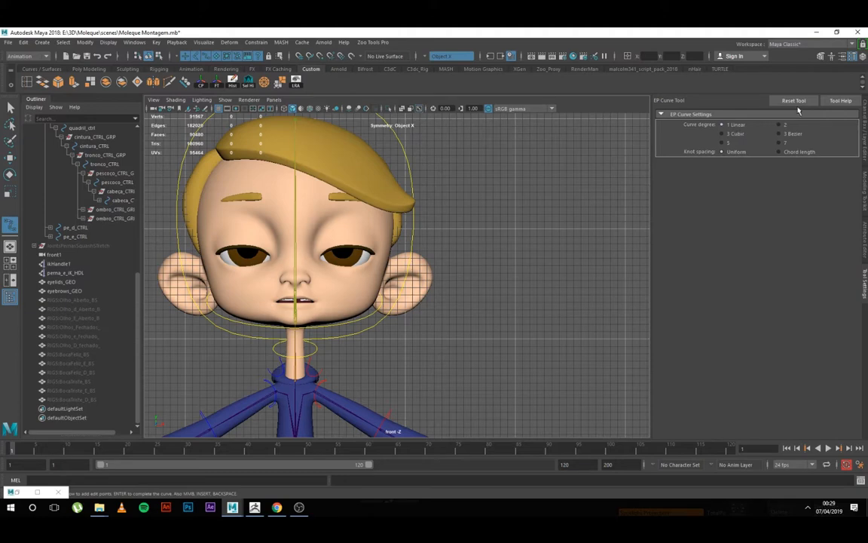
{"action": "left_click", "coordinate": [754, 134]}
{"action": "left_click", "coordinate": [519, 195]}
{"action": "left_click", "coordinate": [540, 282]}
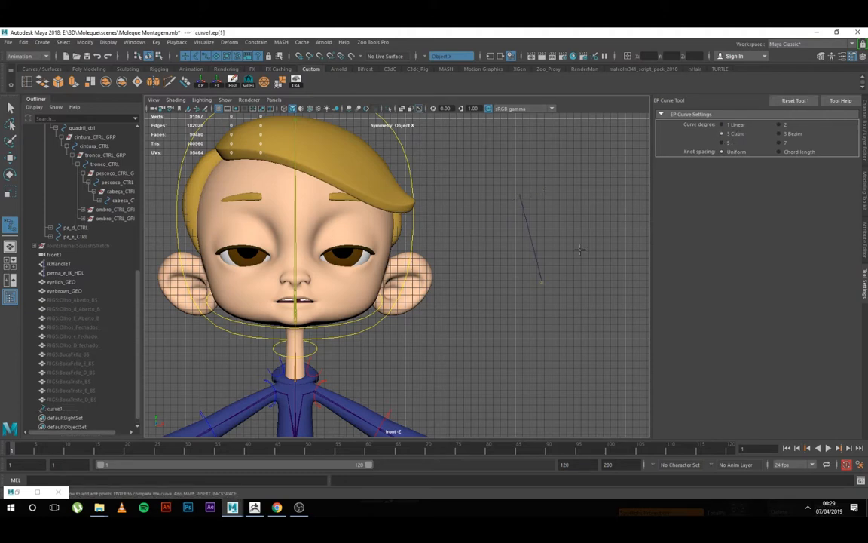
{"action": "left_click", "coordinate": [598, 188]}
{"action": "left_click", "coordinate": [551, 151]}
{"action": "left_click", "coordinate": [499, 177]}
{"action": "key", "text": "ctrl+z"}
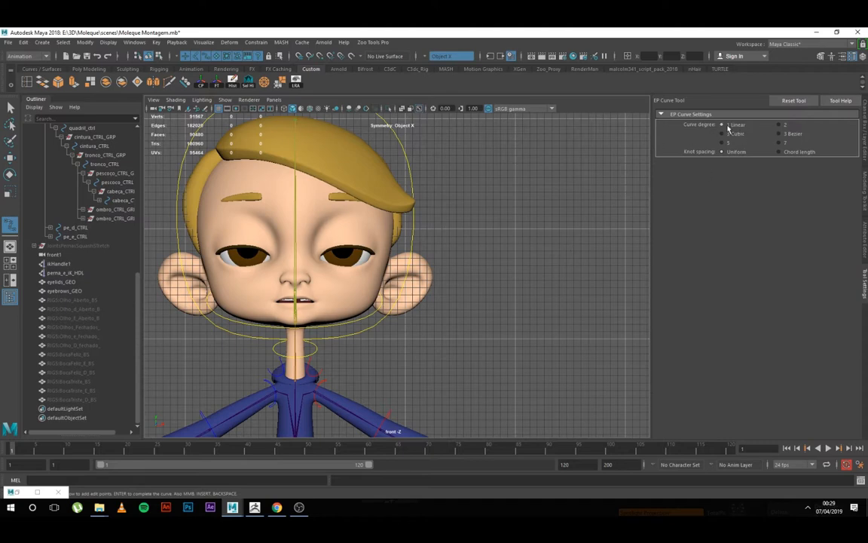
Step: Draw a closed 1 Linear EP curve rectangle beside the head, snapped to the grid, one cell wide and five cells tall
{"action": "scroll", "coordinate": [502, 188], "scroll_direction": "up", "scroll_amount": 6}
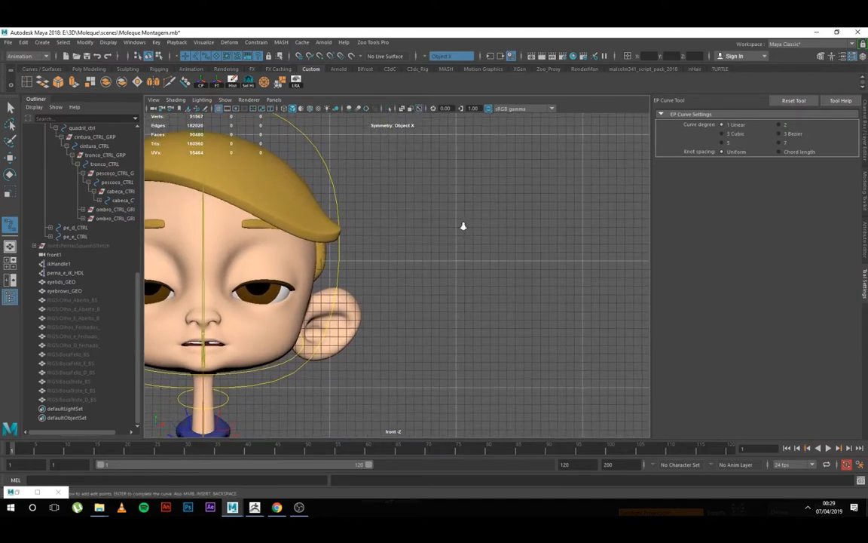
{"action": "scroll", "coordinate": [448, 287], "scroll_direction": "up", "scroll_amount": 5}
{"action": "scroll", "coordinate": [475, 279], "scroll_direction": "down", "scroll_amount": 3}
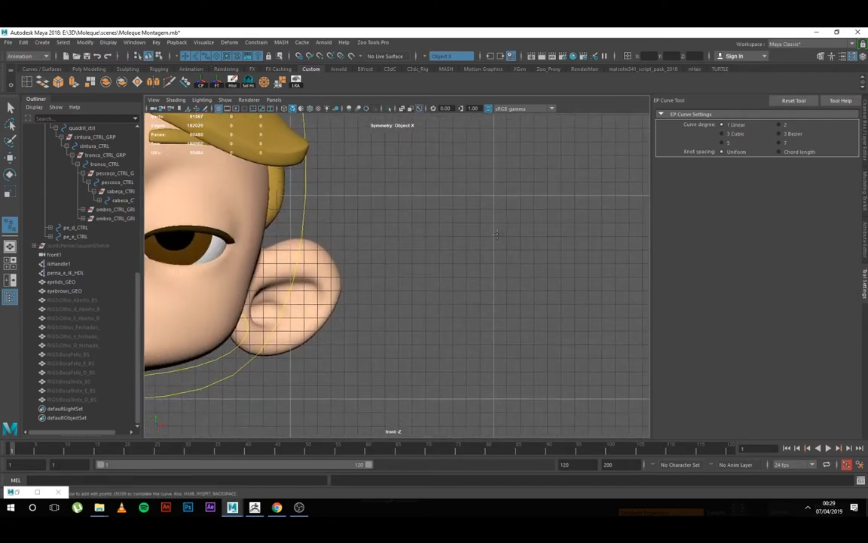
{"action": "left_click", "coordinate": [480, 192]}
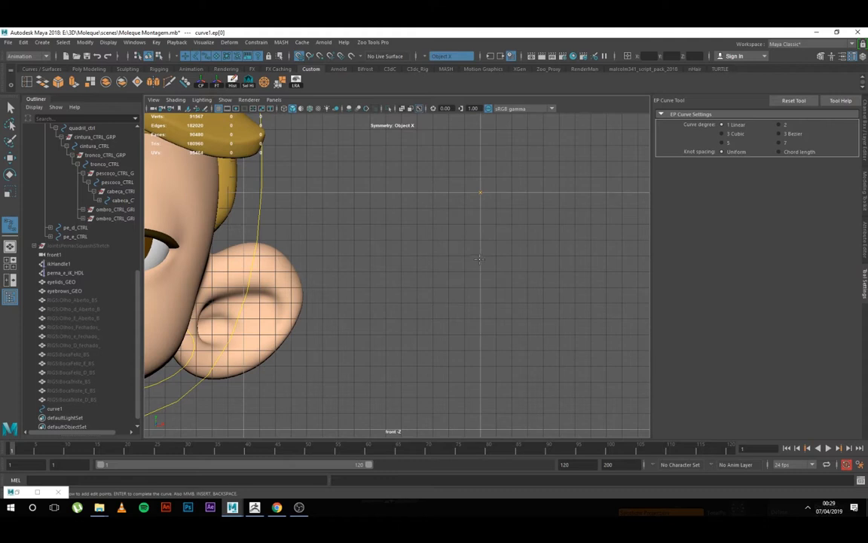
{"action": "left_click", "coordinate": [479, 271]}
{"action": "left_click", "coordinate": [494, 271]}
{"action": "left_click", "coordinate": [496, 193]}
{"action": "left_click", "coordinate": [480, 192]}
{"action": "middle_click_drag", "start_coordinate": [518, 232], "coordinate": [506, 228], "text": "alt"}
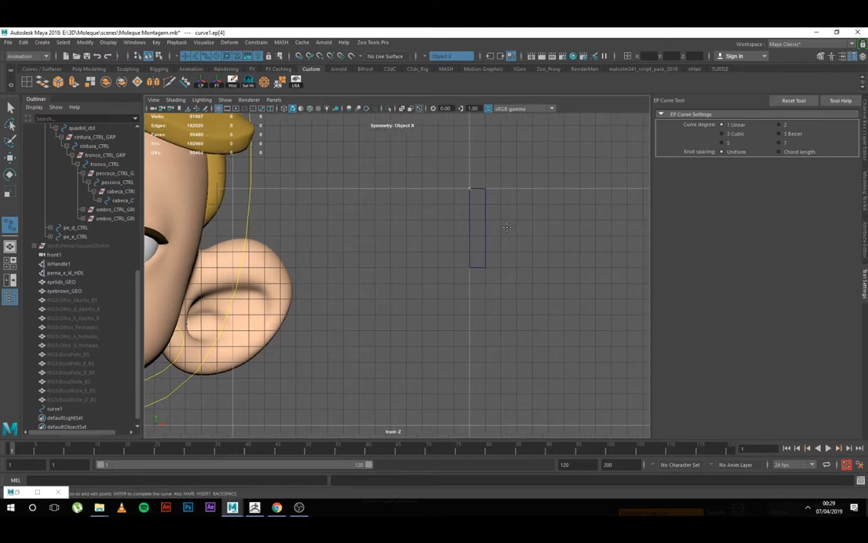
{"action": "key", "text": "Return"}
{"action": "key", "text": "q"}
{"action": "key", "text": "w"}
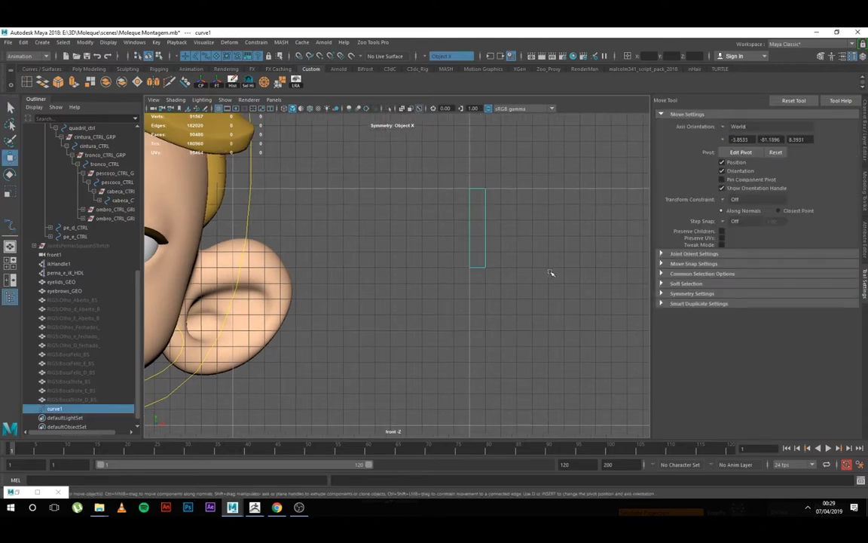
Step: Center the pivot of the rectangle curve
{"action": "scroll", "coordinate": [546, 270], "scroll_direction": "up", "scroll_amount": 3}
{"action": "scroll", "coordinate": [540, 261], "scroll_direction": "down", "scroll_amount": 6}
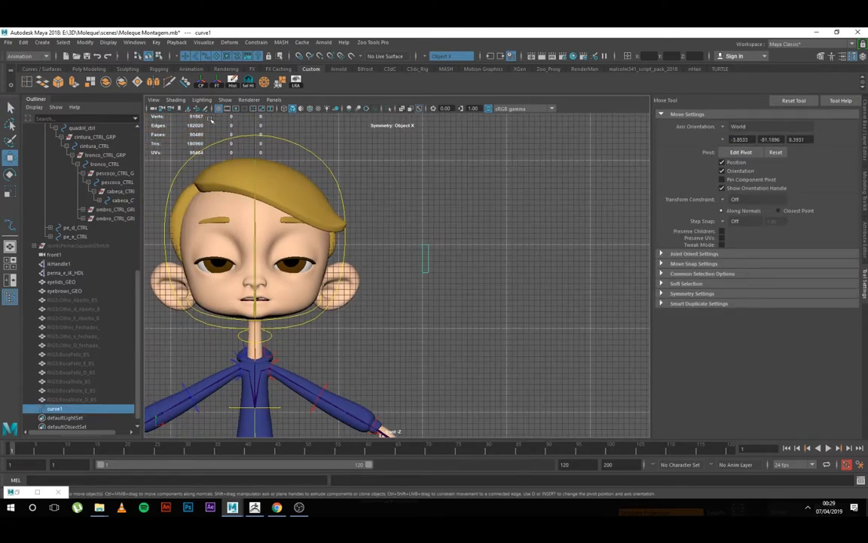
{"action": "left_click", "coordinate": [182, 80]}
{"action": "scroll", "coordinate": [438, 311], "scroll_direction": "down", "scroll_amount": 2}
{"action": "scroll", "coordinate": [438, 311], "scroll_direction": "down", "scroll_amount": 1}
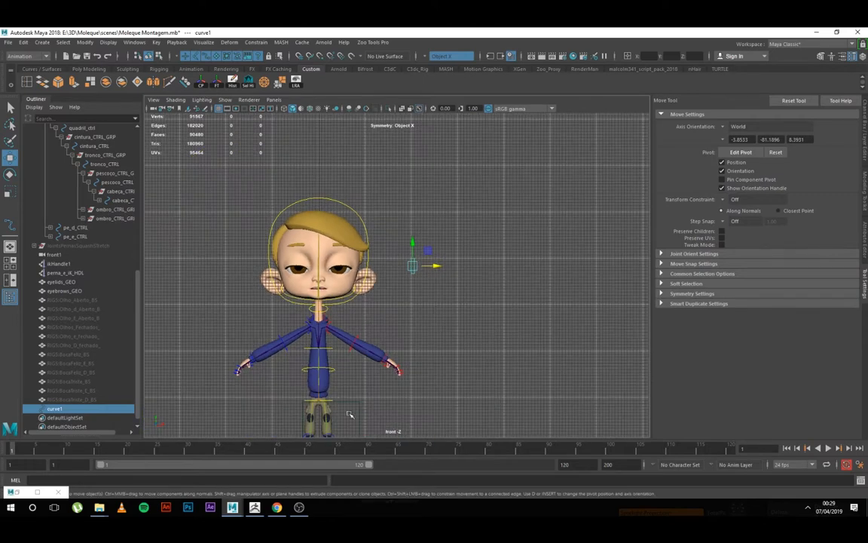
{"action": "middle_click_drag", "start_coordinate": [349, 413], "coordinate": [356, 372], "text": "alt"}
{"action": "key", "text": "f"}
{"action": "scroll", "coordinate": [513, 239], "scroll_direction": "down", "scroll_amount": 1}
{"action": "middle_click_drag", "start_coordinate": [504, 222], "coordinate": [511, 194], "text": "alt"}
{"action": "scroll", "coordinate": [446, 223], "scroll_direction": "down", "scroll_amount": 2}
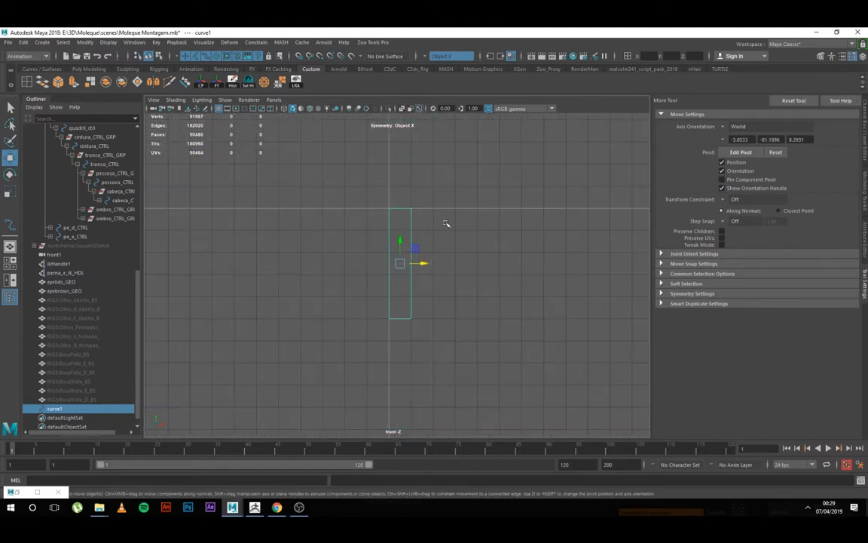
{"action": "left_click", "coordinate": [440, 269]}
{"action": "scroll", "coordinate": [436, 268], "scroll_direction": "down", "scroll_amount": 2}
{"action": "scroll", "coordinate": [435, 268], "scroll_direction": "down", "scroll_amount": 2}
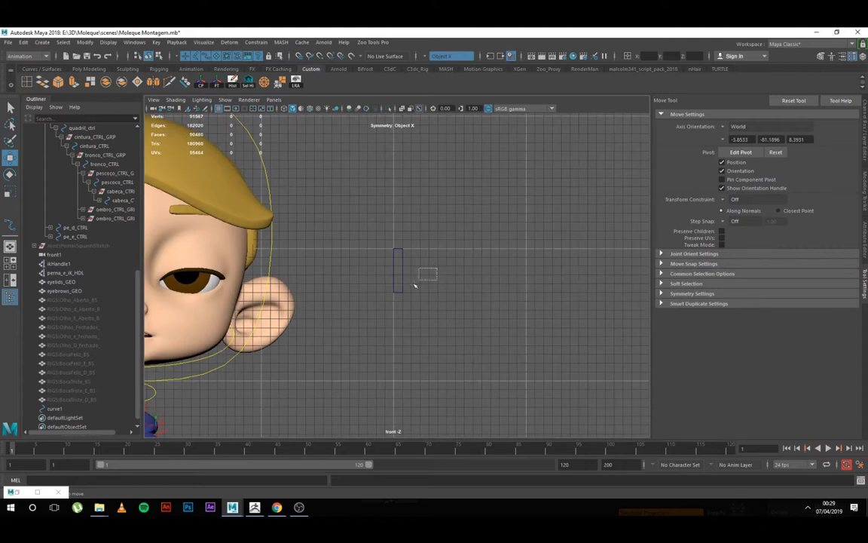
{"action": "left_click", "coordinate": [404, 272]}
{"action": "left_click", "coordinate": [405, 274]}
{"action": "middle_click_drag", "start_coordinate": [458, 293], "coordinate": [546, 240], "text": "alt"}
{"action": "scroll", "coordinate": [546, 241], "scroll_direction": "down", "scroll_amount": 2}
{"action": "scroll", "coordinate": [448, 220], "scroll_direction": "down", "scroll_amount": 3}
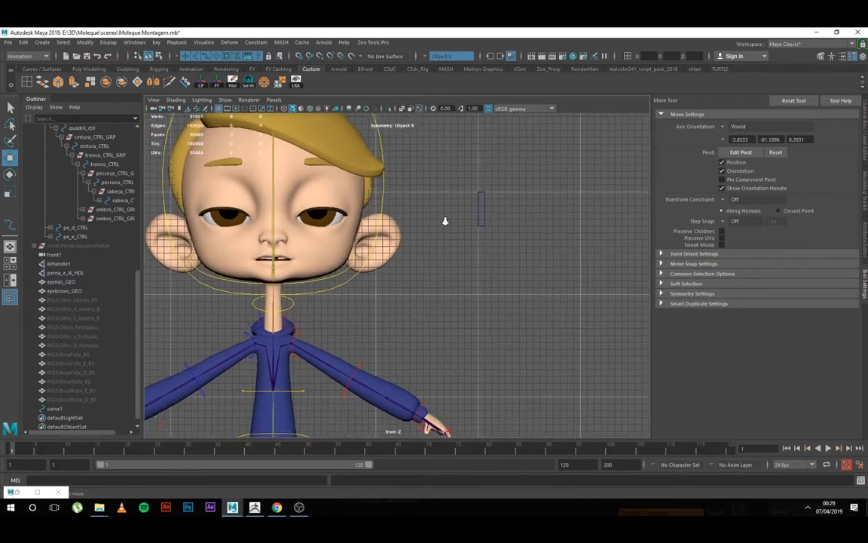
Step: Create a NURBS circle and move it with point snapping onto the rectangle curve beside the head
{"action": "left_click", "coordinate": [40, 43]}
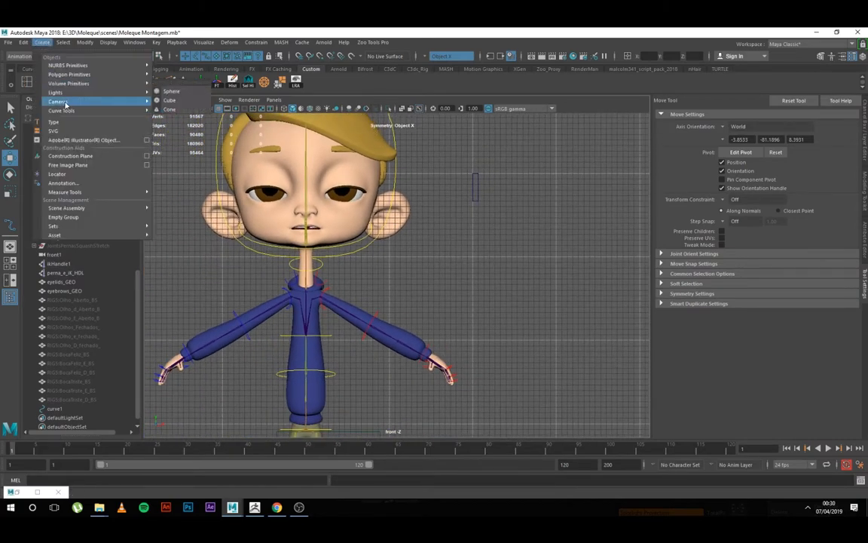
{"action": "mouse_move", "coordinate": [71, 65]}
{"action": "left_click", "coordinate": [170, 128]}
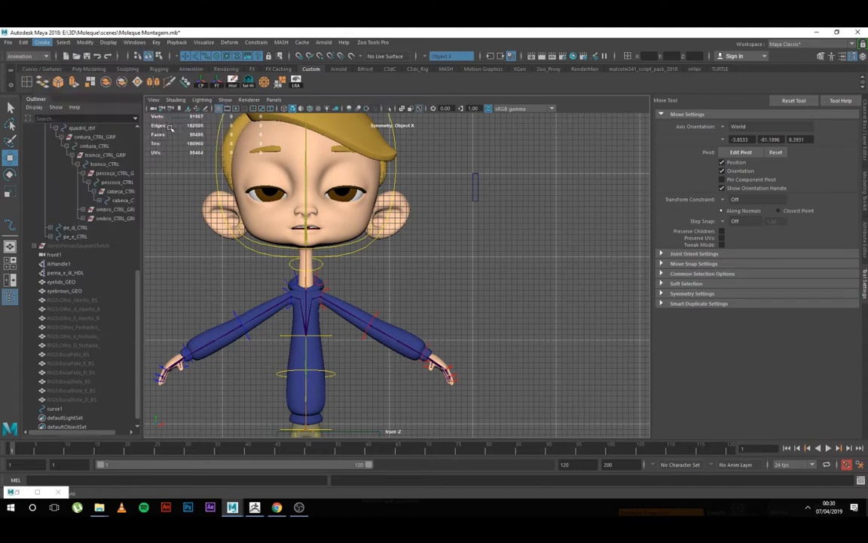
{"action": "scroll", "coordinate": [457, 289], "scroll_direction": "down", "scroll_amount": 4}
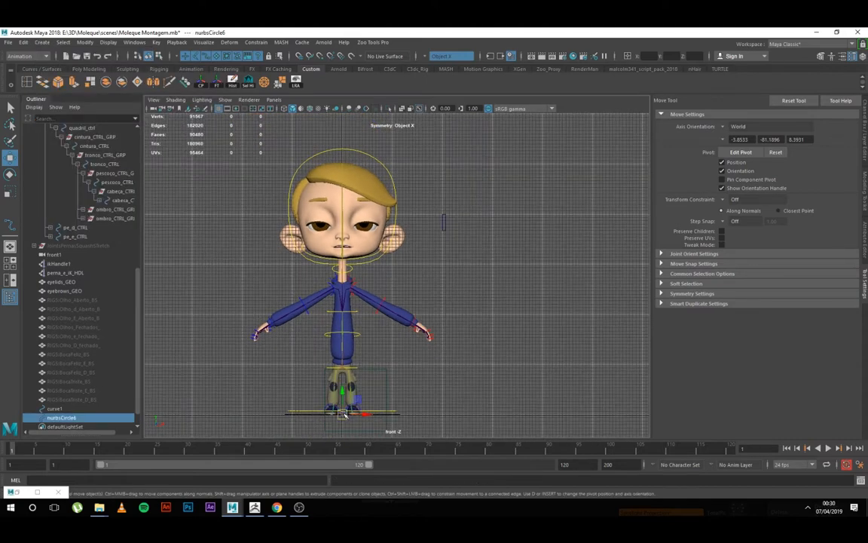
{"action": "key", "text": "v"}
{"action": "left_click_drag", "start_coordinate": [341, 413], "coordinate": [443, 222]}
{"action": "key", "text": "f"}
{"action": "scroll", "coordinate": [459, 240], "scroll_direction": "down", "scroll_amount": 10}
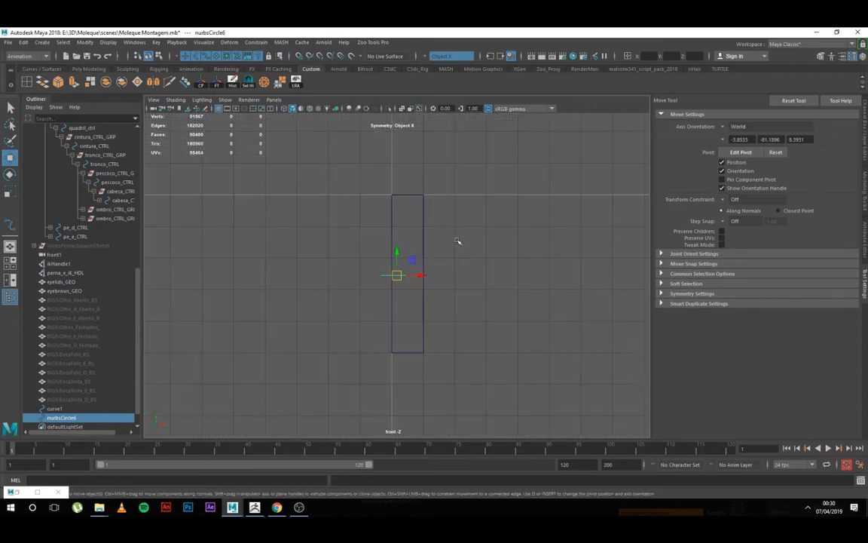
Step: Center the circle horizontally on the rectangle curve with the Align Tool
{"action": "left_click", "coordinate": [392, 241], "text": "shift"}
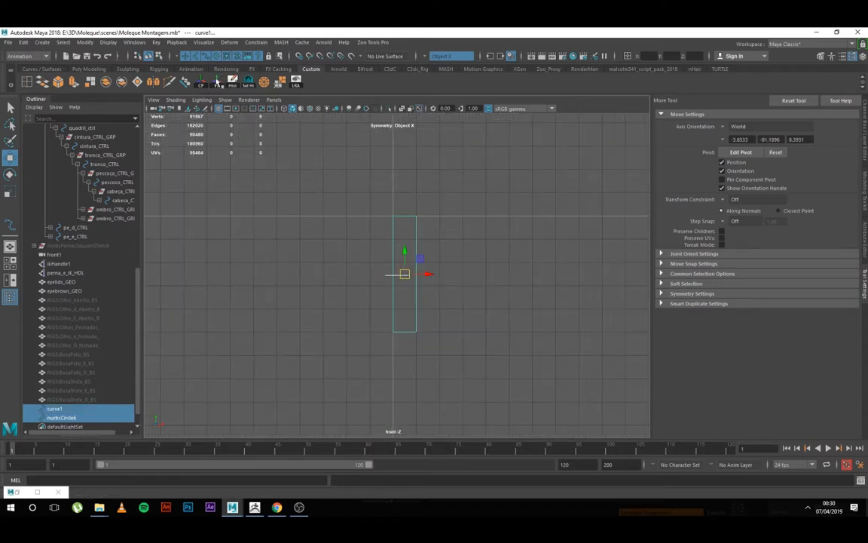
{"action": "left_click", "coordinate": [184, 82]}
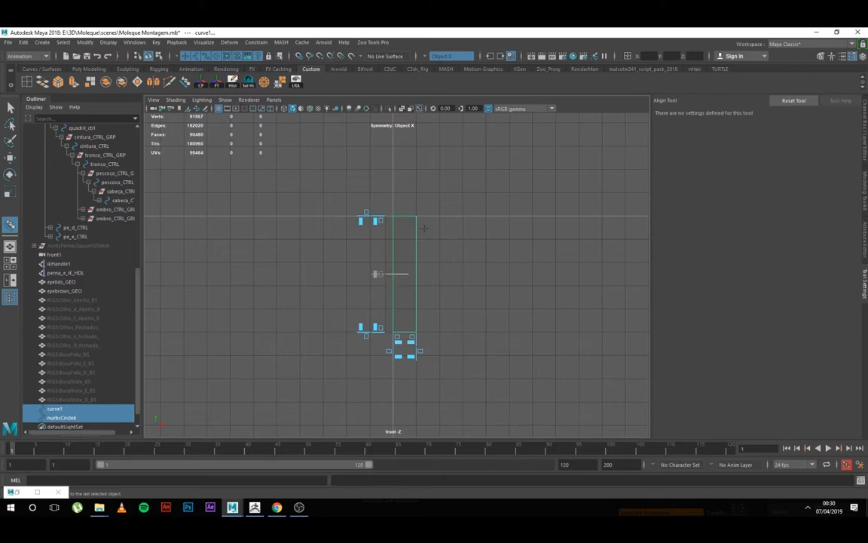
{"action": "scroll", "coordinate": [380, 274], "scroll_direction": "up", "scroll_amount": 5}
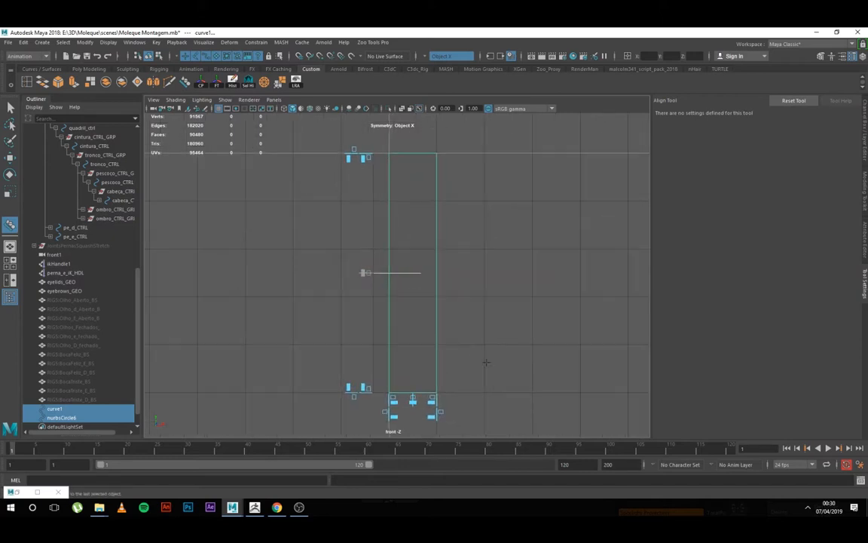
{"action": "left_click", "coordinate": [413, 401]}
{"action": "key", "text": "q"}
{"action": "left_click", "coordinate": [473, 307]}
Step: Set the NURBS circle's Rotate X to 90 and freeze its transformations
{"action": "left_click_drag", "start_coordinate": [415, 251], "coordinate": [427, 289]}
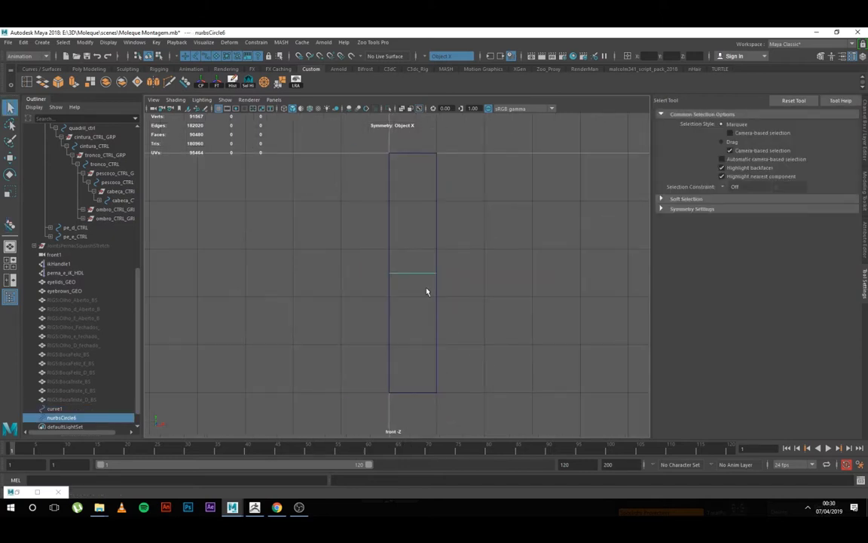
{"action": "key", "text": "e"}
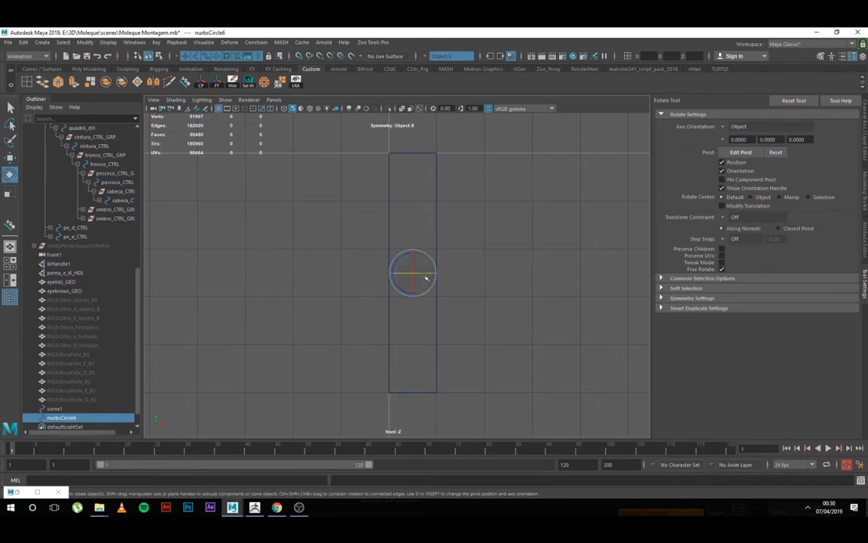
{"action": "left_click", "coordinate": [866, 111]}
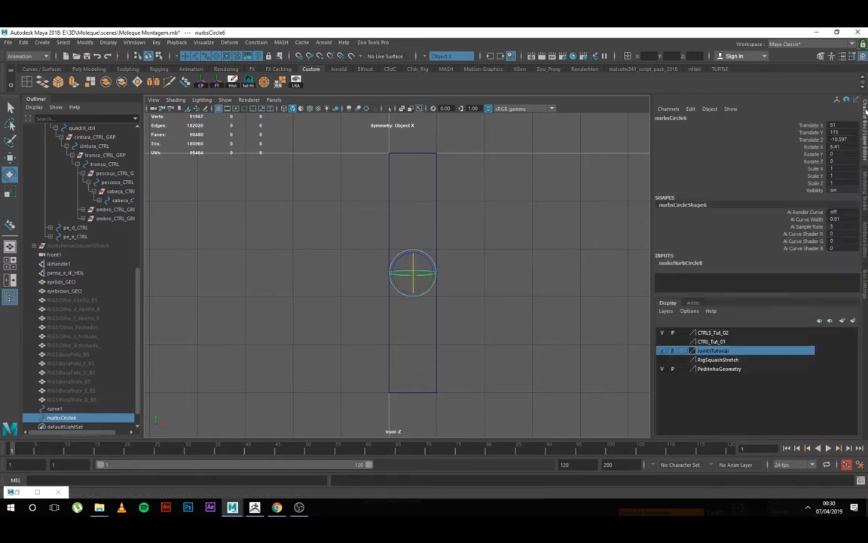
{"action": "left_click", "coordinate": [835, 146]}
{"action": "type", "text": "90"}
{"action": "key", "text": "Return"}
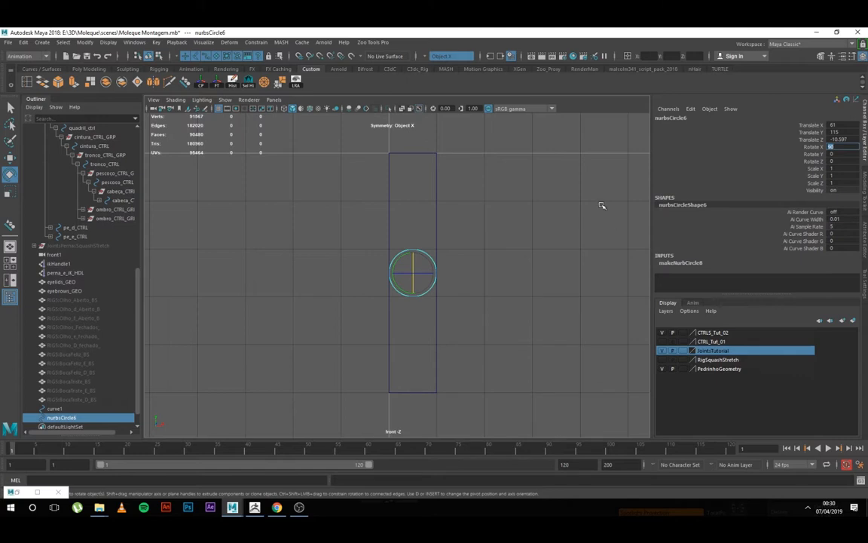
{"action": "left_click", "coordinate": [216, 81]}
{"action": "key", "text": "q"}
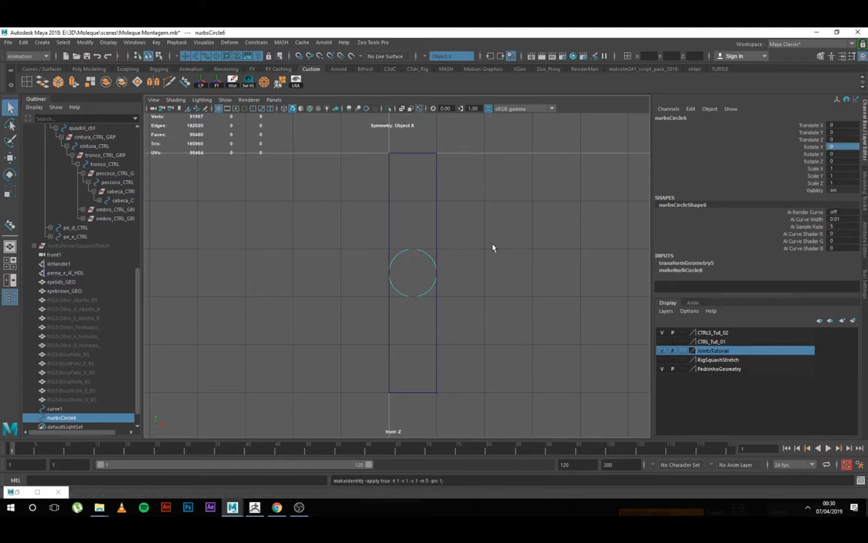
{"action": "scroll", "coordinate": [408, 264], "scroll_direction": "down", "scroll_amount": 2}
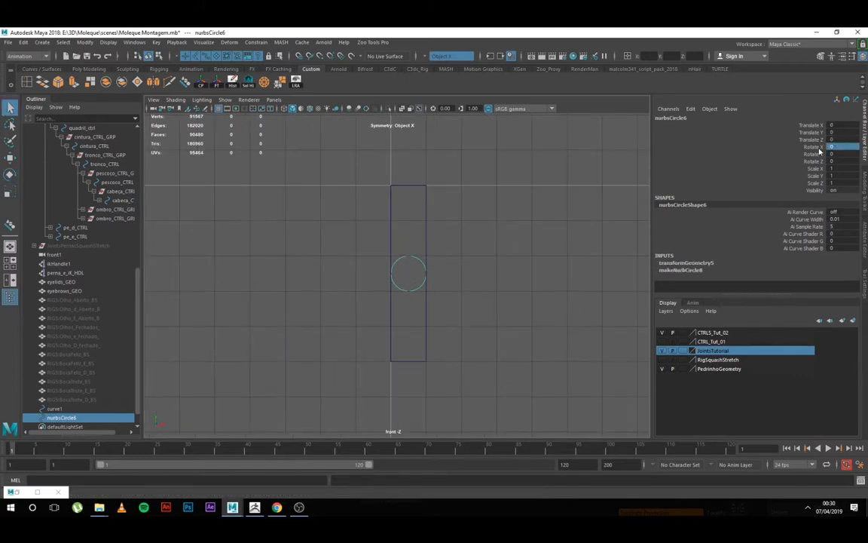
{"action": "left_click", "coordinate": [533, 246]}
Step: Enable Drawing Overrides on the circle's shape and set its index color to yellow
{"action": "scroll", "coordinate": [527, 245], "scroll_direction": "down", "scroll_amount": 9}
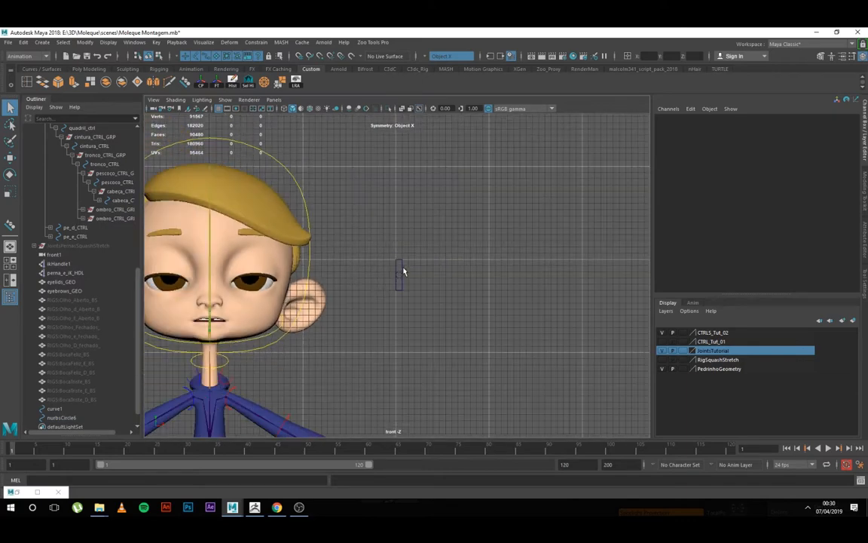
{"action": "scroll", "coordinate": [407, 272], "scroll_direction": "up", "scroll_amount": 4}
{"action": "scroll", "coordinate": [406, 272], "scroll_direction": "up", "scroll_amount": 8}
{"action": "left_click_drag", "start_coordinate": [430, 170], "coordinate": [465, 189]}
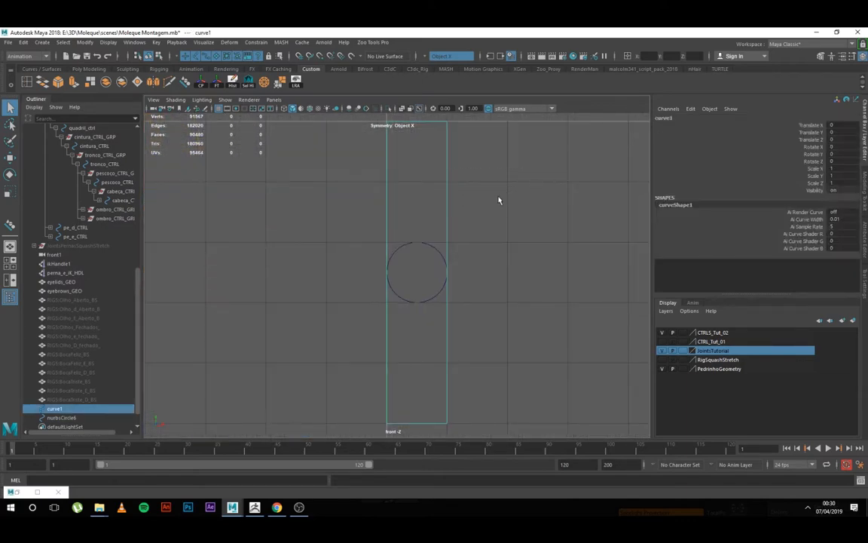
{"action": "scroll", "coordinate": [422, 214], "scroll_direction": "down", "scroll_amount": 4}
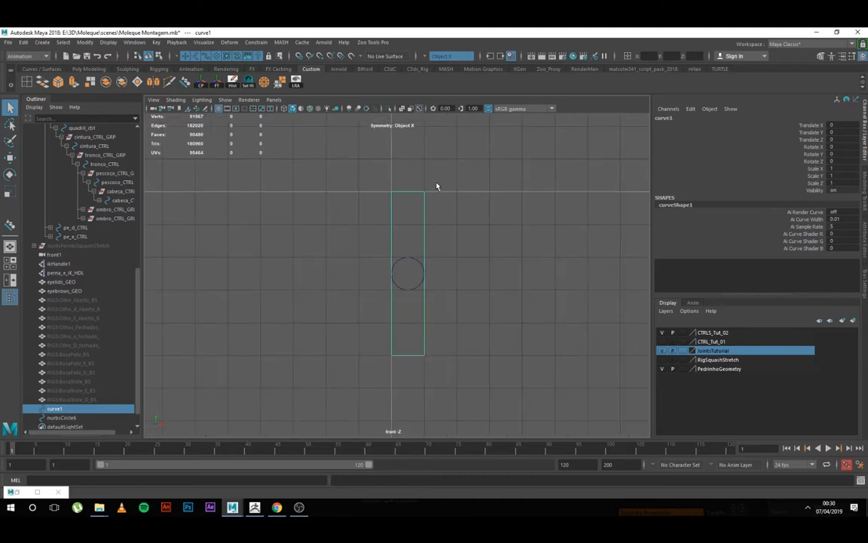
{"action": "left_click_drag", "start_coordinate": [413, 243], "coordinate": [415, 319]}
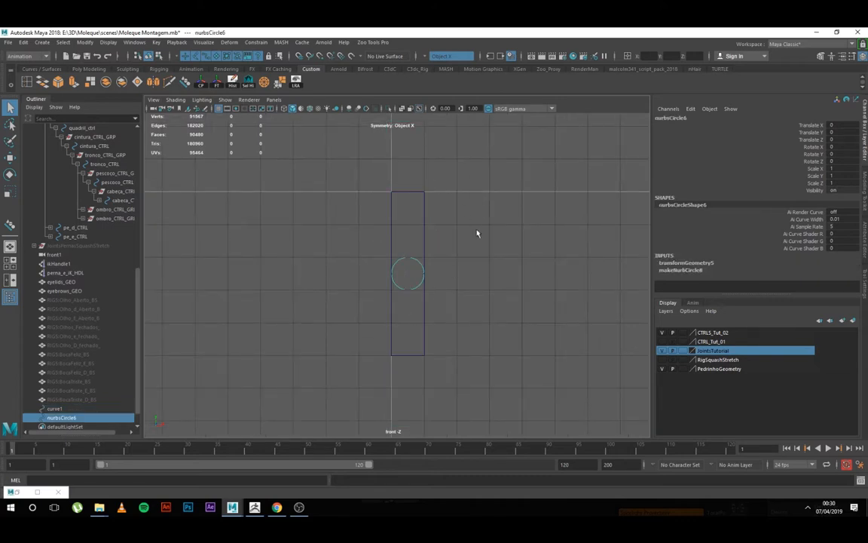
{"action": "left_click", "coordinate": [864, 250]}
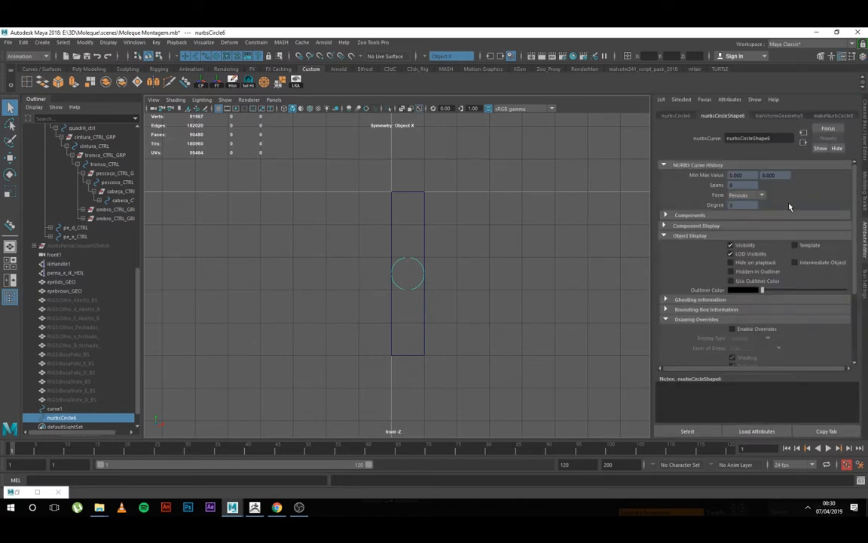
{"action": "left_click", "coordinate": [663, 236]}
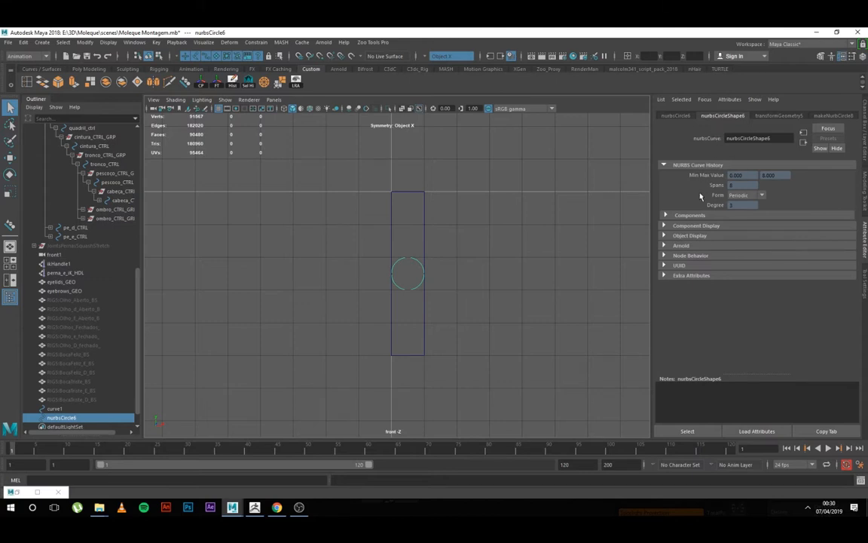
{"action": "left_click", "coordinate": [666, 236]}
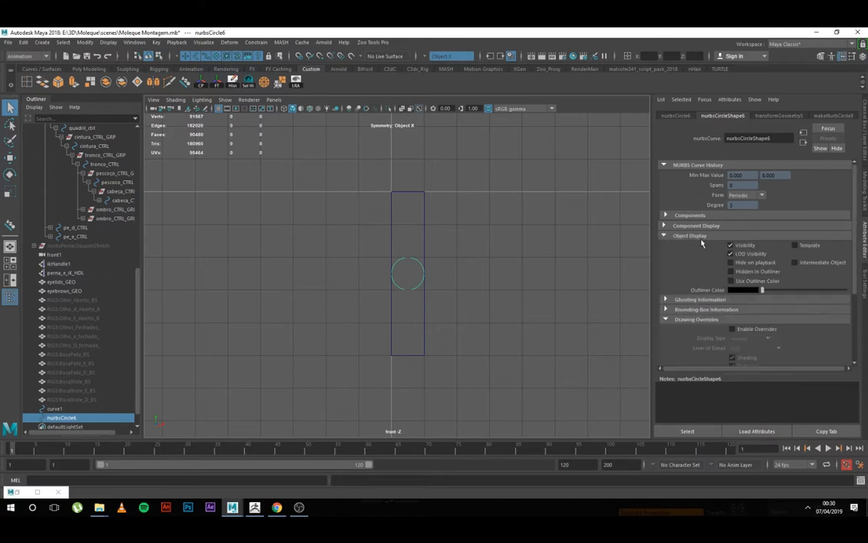
{"action": "scroll", "coordinate": [674, 242], "scroll_direction": "down", "scroll_amount": 2}
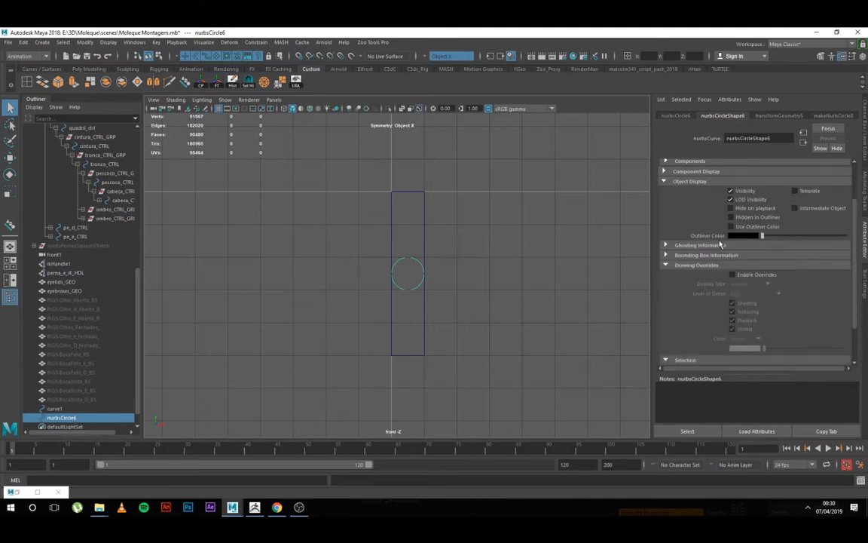
{"action": "left_click", "coordinate": [750, 277]}
{"action": "scroll", "coordinate": [784, 291], "scroll_direction": "down", "scroll_amount": 1}
{"action": "left_click_drag", "start_coordinate": [763, 321], "coordinate": [807, 324]}
{"action": "left_click", "coordinate": [467, 234]}
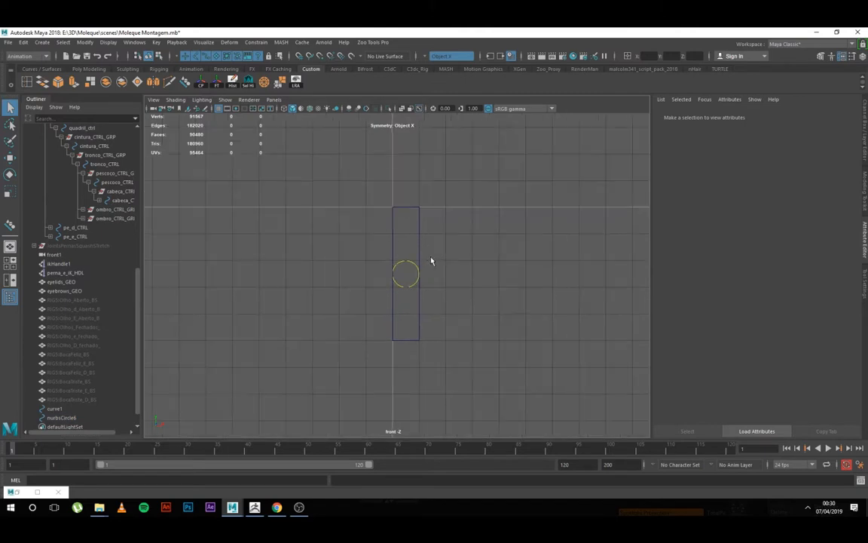
Step: Enable Drawing Overrides on the shape of the rectangle curve around the circle
{"action": "scroll", "coordinate": [431, 260], "scroll_direction": "up", "scroll_amount": 4}
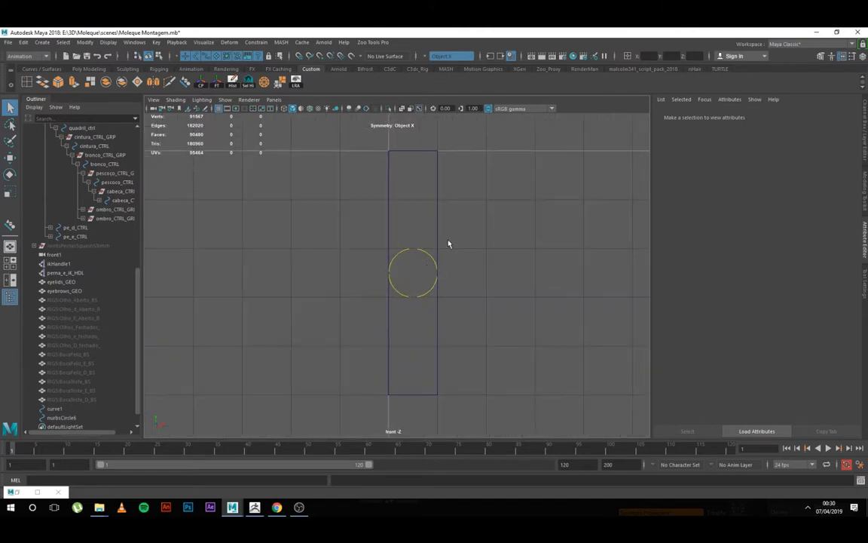
{"action": "left_click_drag", "start_coordinate": [492, 193], "coordinate": [377, 203]}
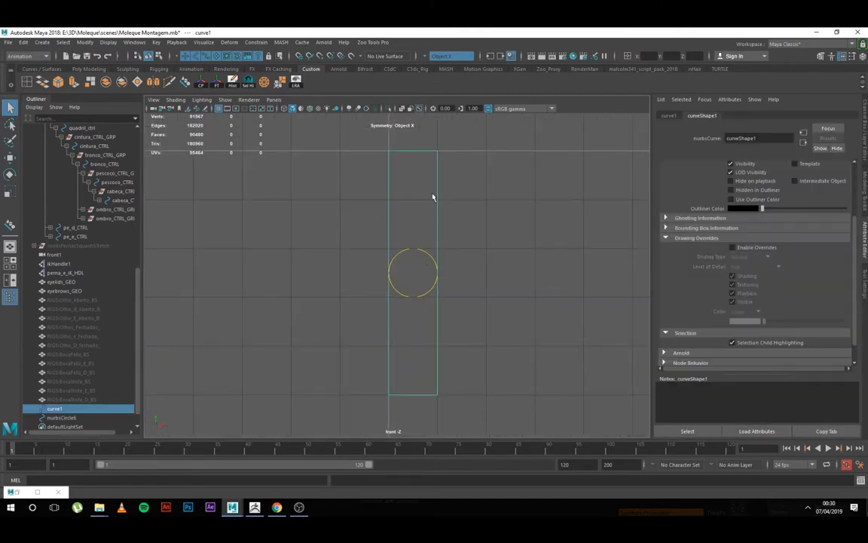
{"action": "left_click_drag", "start_coordinate": [543, 184], "coordinate": [337, 223]}
{"action": "left_click_drag", "start_coordinate": [483, 170], "coordinate": [286, 205]}
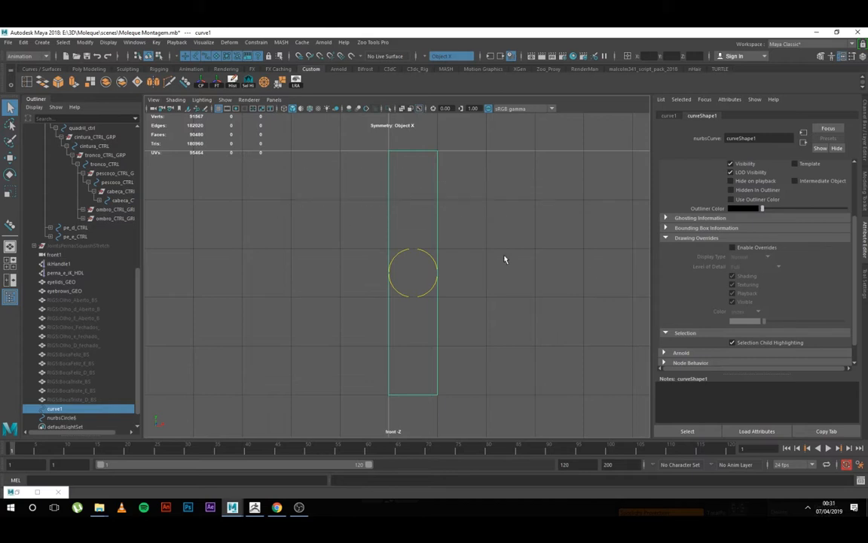
{"action": "left_click", "coordinate": [750, 250]}
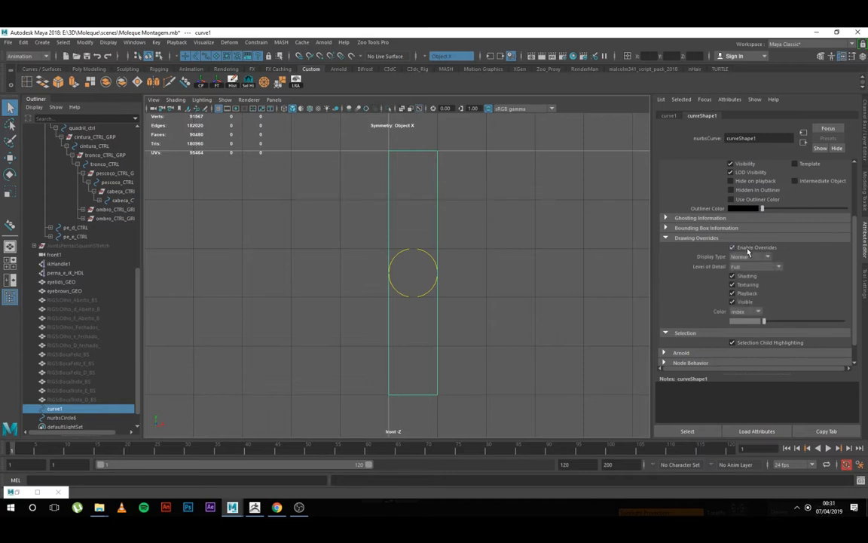
Step: Set the rectangle curve's override Display Type to Reference and try selecting the curve in the front view
{"action": "left_click_drag", "start_coordinate": [492, 212], "coordinate": [377, 208]}
{"action": "left_click_drag", "start_coordinate": [532, 195], "coordinate": [369, 205]}
{"action": "left_click_drag", "start_coordinate": [467, 195], "coordinate": [290, 200]}
{"action": "left_click_drag", "start_coordinate": [410, 240], "coordinate": [422, 334]}
{"action": "left_click_drag", "start_coordinate": [410, 228], "coordinate": [411, 324]}
{"action": "left_click_drag", "start_coordinate": [477, 192], "coordinate": [404, 189]}
{"action": "left_click", "coordinate": [748, 257]}
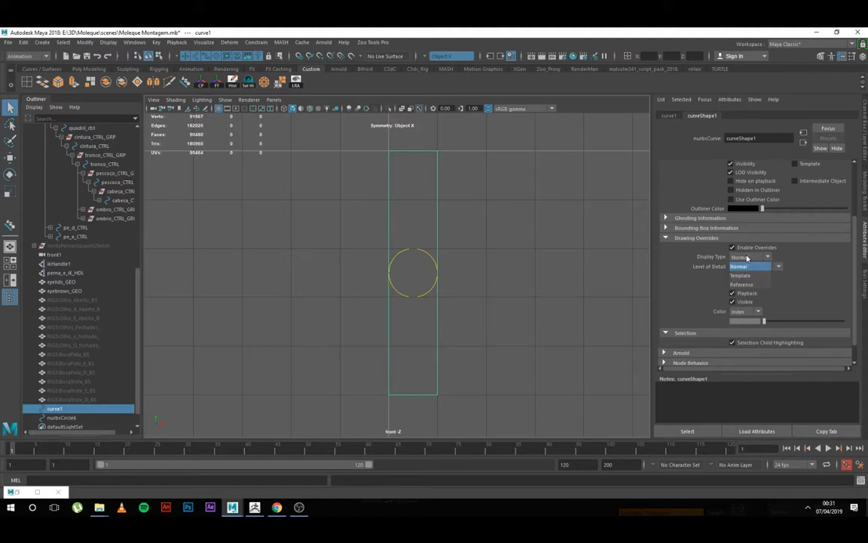
{"action": "left_click", "coordinate": [744, 284]}
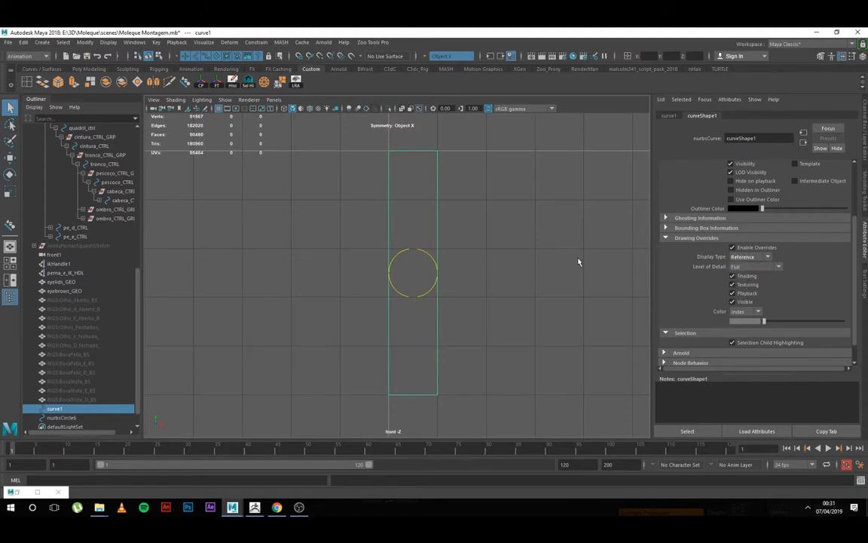
{"action": "left_click", "coordinate": [562, 261]}
{"action": "left_click_drag", "start_coordinate": [486, 190], "coordinate": [422, 200]}
{"action": "left_click_drag", "start_coordinate": [470, 162], "coordinate": [388, 191]}
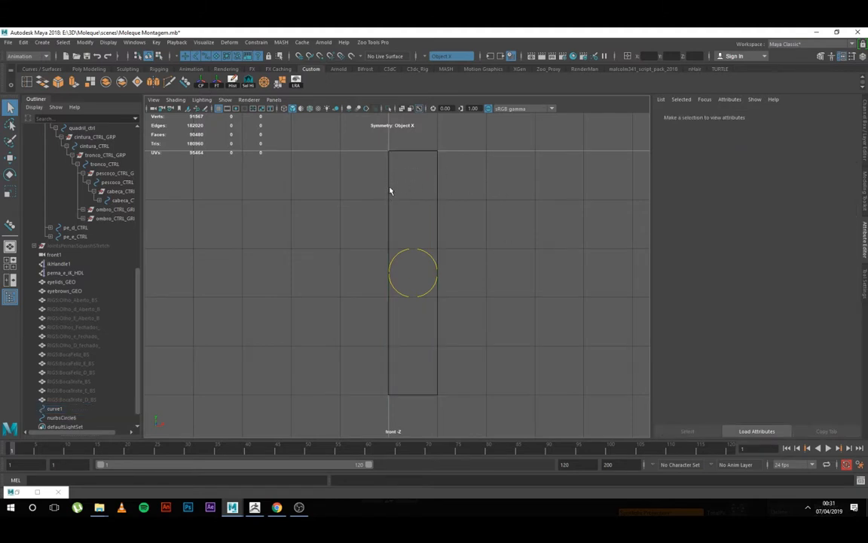
Step: Select the rectangle curve by its name, try moving it away from the circle, and undo the move
{"action": "scroll", "coordinate": [488, 283], "scroll_direction": "down", "scroll_amount": 5}
{"action": "scroll", "coordinate": [419, 267], "scroll_direction": "up", "scroll_amount": 1}
{"action": "scroll", "coordinate": [401, 246], "scroll_direction": "up", "scroll_amount": 1}
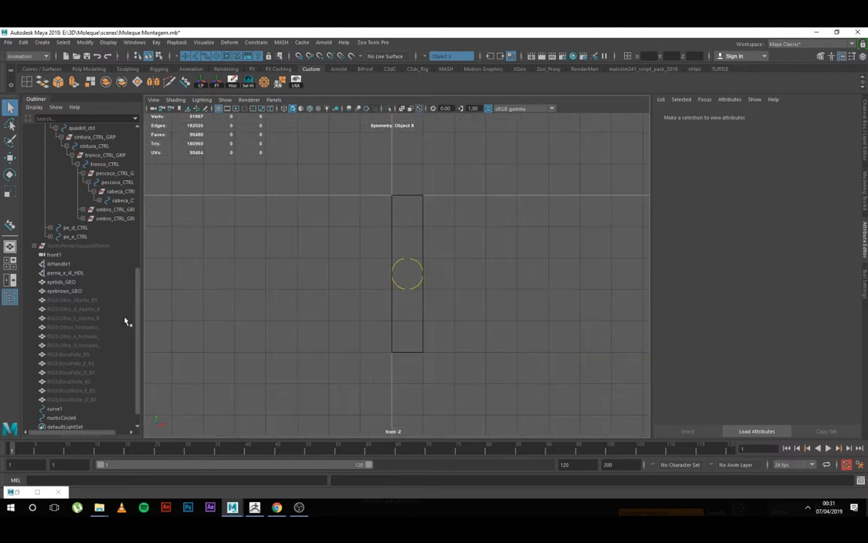
{"action": "left_click", "coordinate": [54, 417]}
{"action": "key", "text": "w"}
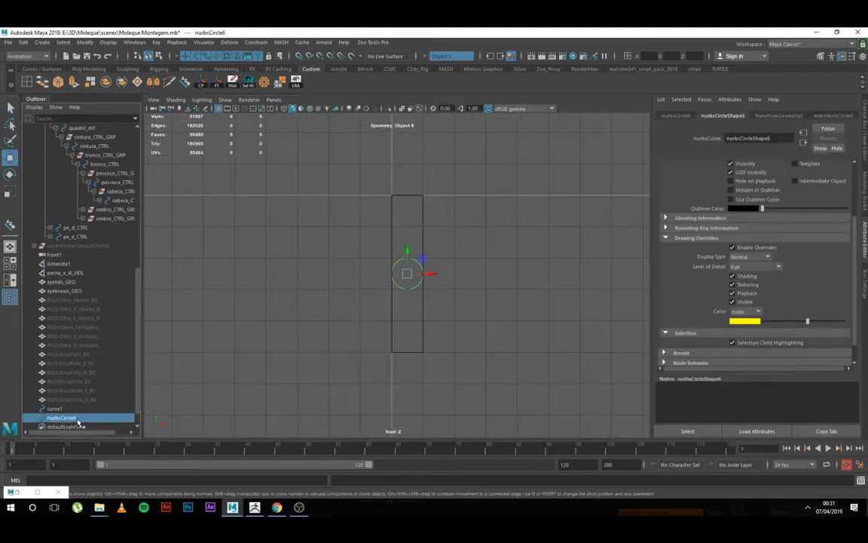
{"action": "left_click", "coordinate": [54, 409]}
{"action": "left_click_drag", "start_coordinate": [407, 274], "coordinate": [379, 248]}
{"action": "key", "text": "ctrl+z"}
Step: Rename the rectangle curve as Box_Ctrl_PalpebraEsq
{"action": "double_click", "coordinate": [61, 409]}
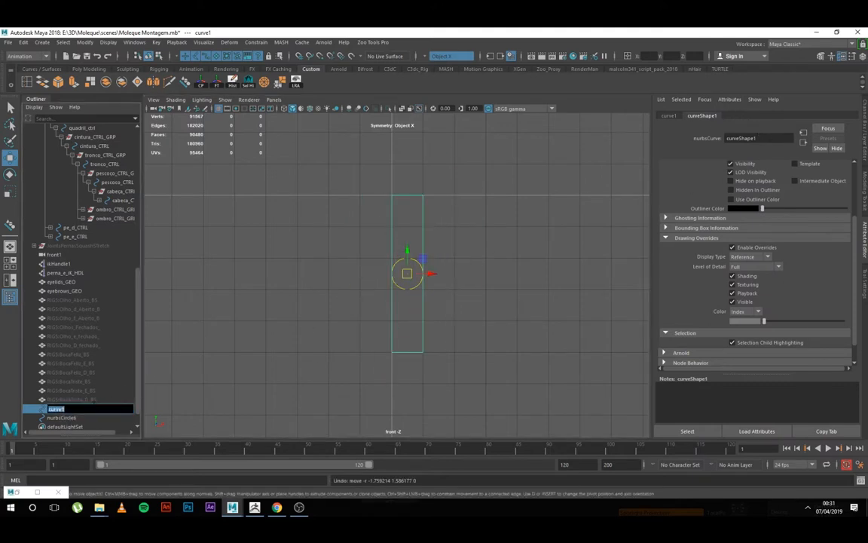
{"action": "type", "text": "B"}
{"action": "type", "text": "ox_Ctrl_PalpebraEsq"}
{"action": "key", "text": "Return"}
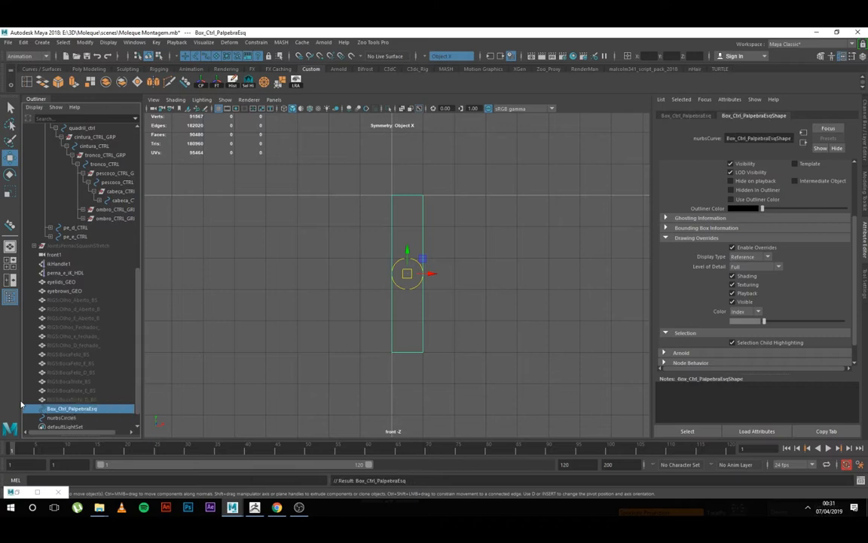
Step: Rename the NURBS circle as Ctrl_Palpebra_Esq
{"action": "double_click", "coordinate": [60, 417]}
{"action": "type", "text": "Cl"}
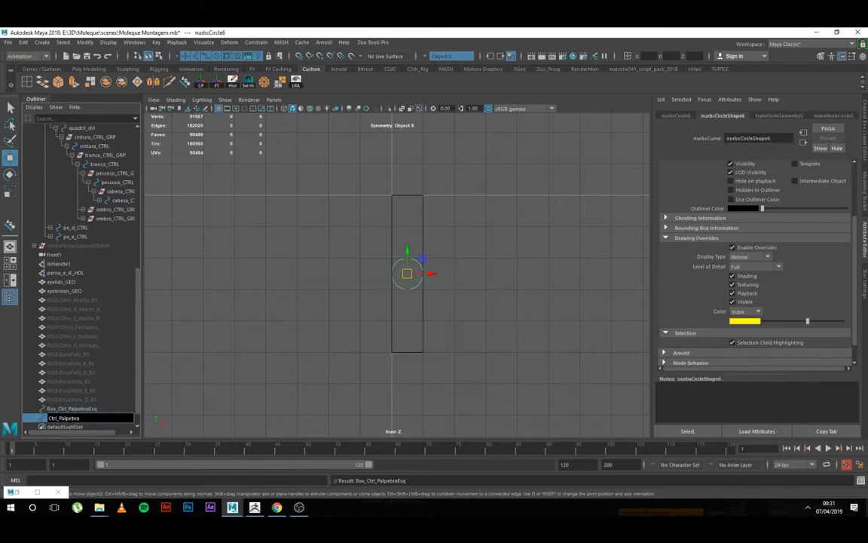
{"action": "type", "text": "rl_Palpebra_Esq"}
{"action": "key", "text": "Return"}
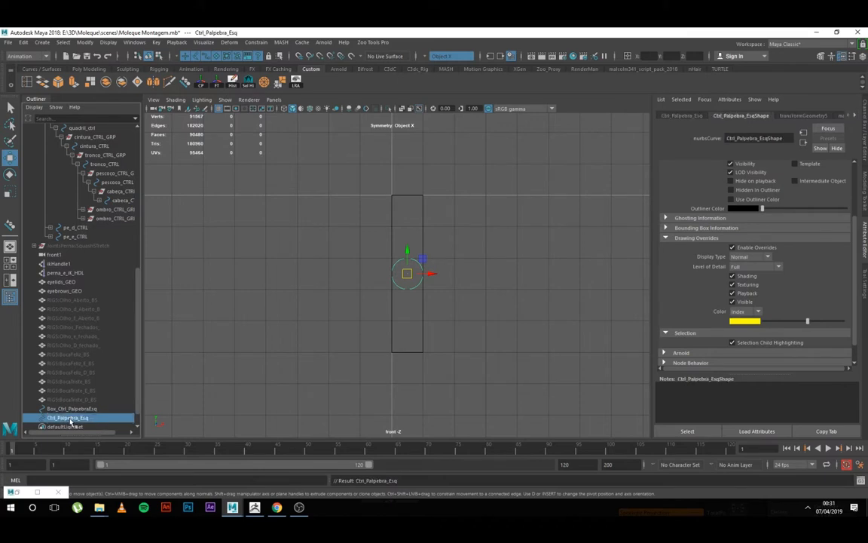
Step: Group Box_Ctrl_PalpebraEsq and Ctrl_Palpebra_Esq together and center the new group's pivot
{"action": "left_click", "coordinate": [73, 408], "text": "ctrl"}
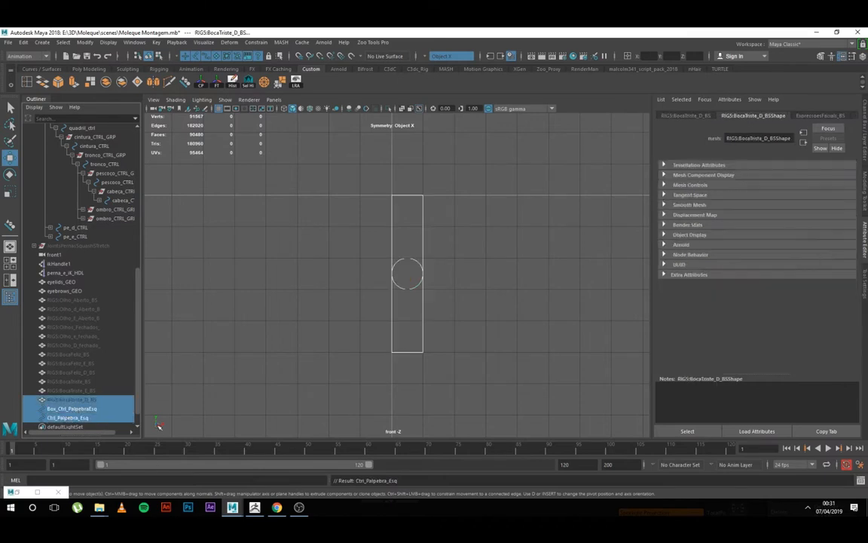
{"action": "left_click", "coordinate": [94, 417]}
{"action": "left_click", "coordinate": [94, 407], "text": "ctrl"}
{"action": "key", "text": "ctrl+g"}
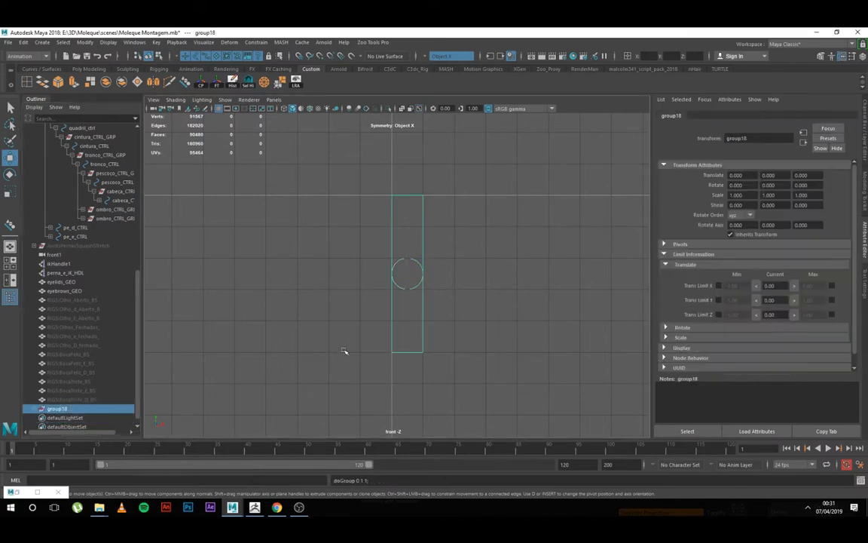
{"action": "scroll", "coordinate": [342, 351], "scroll_direction": "down", "scroll_amount": 3}
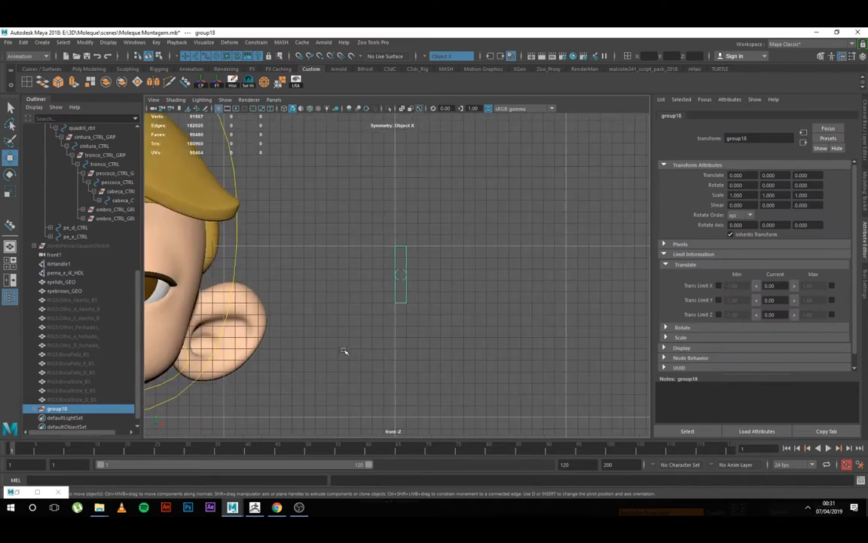
{"action": "left_click", "coordinate": [202, 80]}
{"action": "scroll", "coordinate": [482, 304], "scroll_direction": "up", "scroll_amount": 3}
{"action": "left_click", "coordinate": [524, 276]}
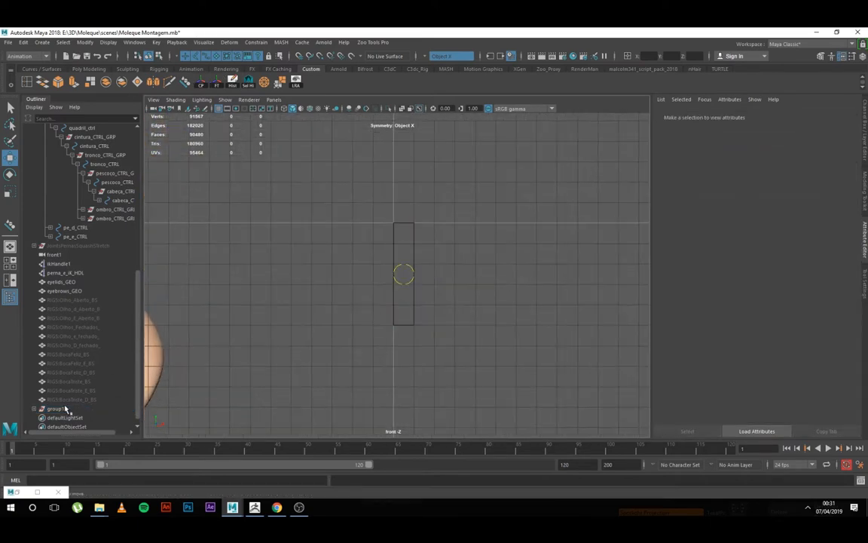
Step: Try moving the whole slider group away from its place beside the head and undo the move
{"action": "left_click", "coordinate": [65, 408]}
{"action": "scroll", "coordinate": [439, 298], "scroll_direction": "down", "scroll_amount": 3}
{"action": "left_click_drag", "start_coordinate": [401, 276], "coordinate": [487, 312]}
{"action": "key", "text": "ctrl+z"}
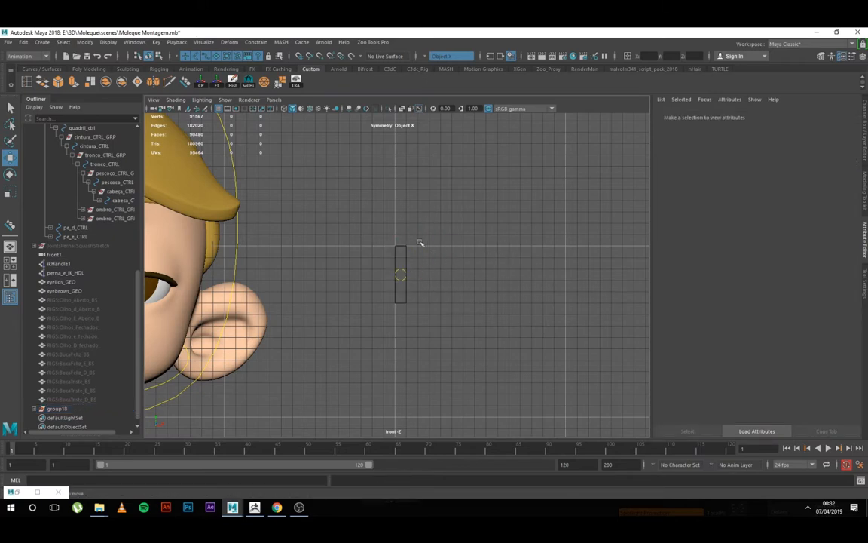
Step: Test marquee selection over the slider to check which of its two curves can be picked
{"action": "left_click_drag", "start_coordinate": [364, 238], "coordinate": [479, 379]}
{"action": "scroll", "coordinate": [402, 342], "scroll_direction": "up", "scroll_amount": 3}
{"action": "left_click", "coordinate": [439, 305]}
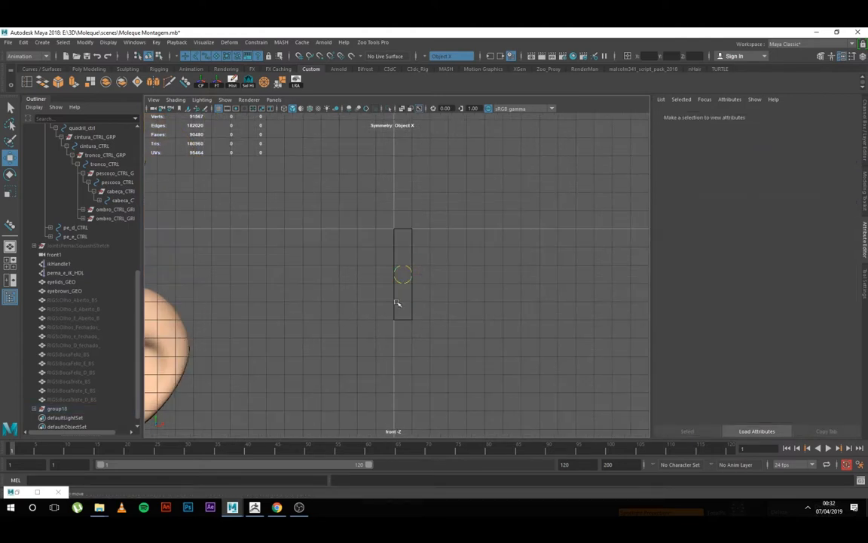
{"action": "left_click_drag", "start_coordinate": [436, 306], "coordinate": [362, 308]}
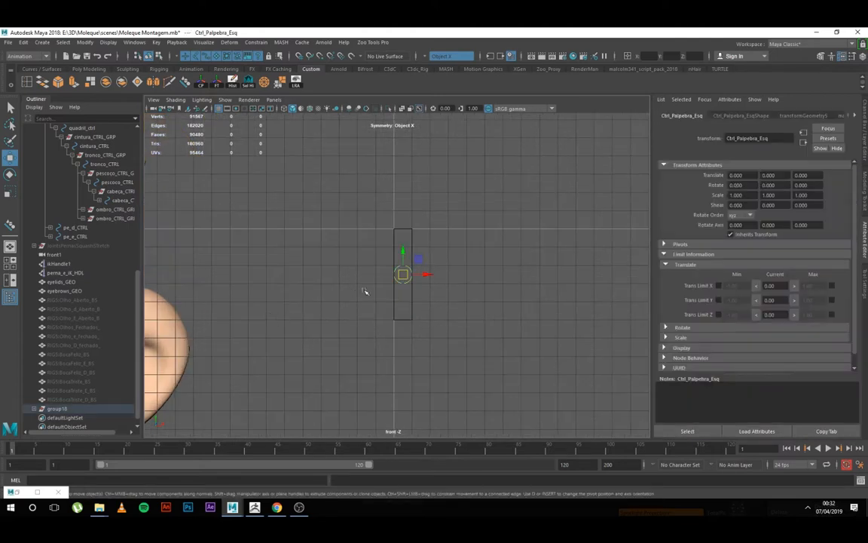
Step: Examine the slider's placement beside the head in relation to the whole character in the front view
{"action": "scroll", "coordinate": [376, 268], "scroll_direction": "down", "scroll_amount": 2}
{"action": "left_click_drag", "start_coordinate": [343, 136], "coordinate": [595, 413]}
{"action": "scroll", "coordinate": [444, 330], "scroll_direction": "down", "scroll_amount": 3}
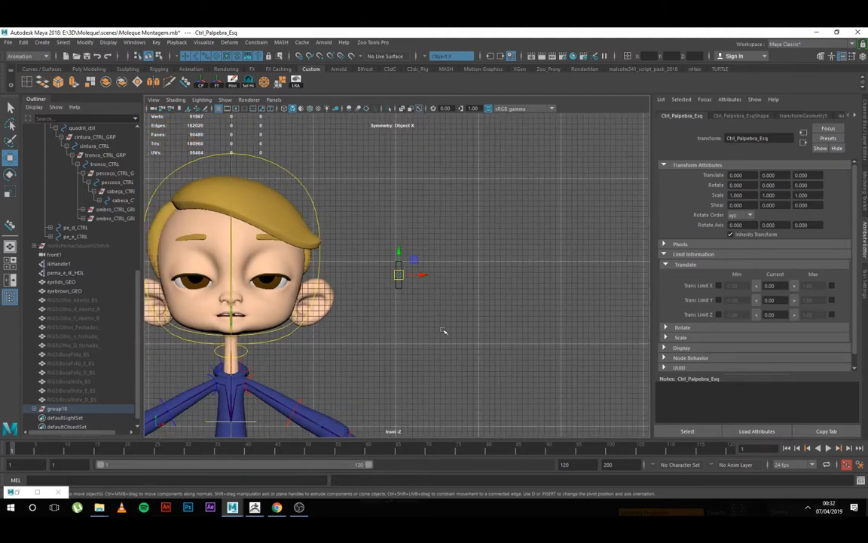
{"action": "middle_click_drag", "start_coordinate": [313, 358], "coordinate": [369, 260], "text": "alt"}
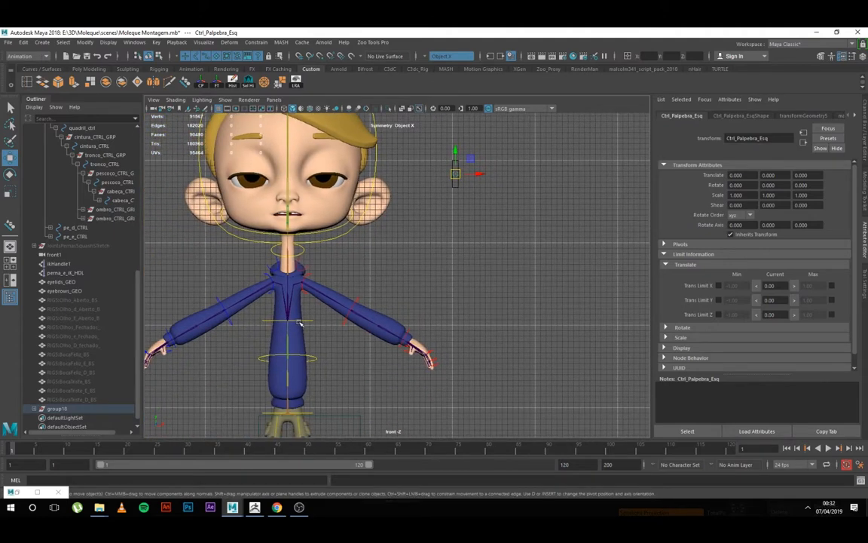
{"action": "scroll", "coordinate": [305, 414], "scroll_direction": "down", "scroll_amount": 2}
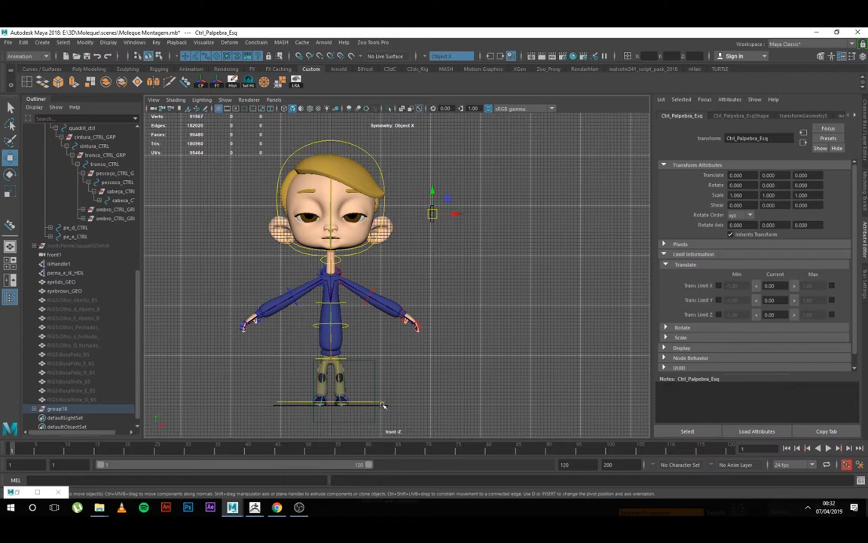
{"action": "scroll", "coordinate": [452, 403], "scroll_direction": "up", "scroll_amount": 4}
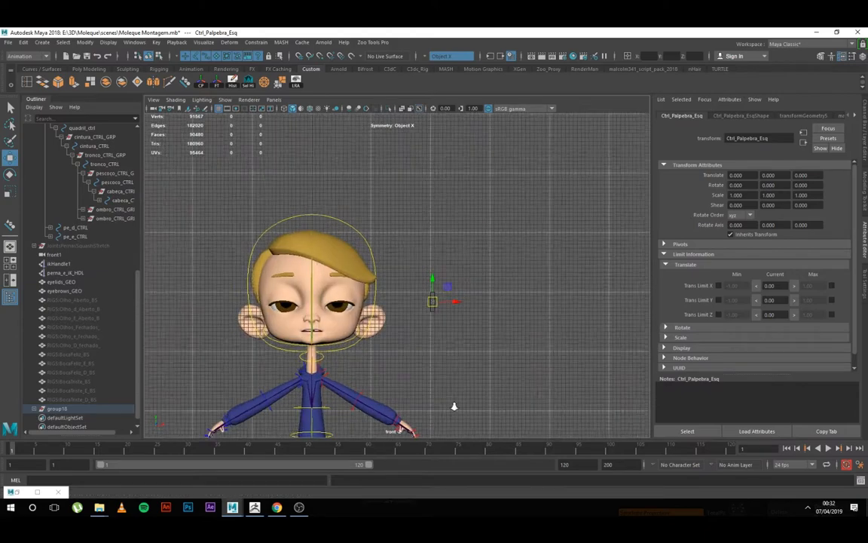
{"action": "middle_click_drag", "start_coordinate": [477, 323], "coordinate": [433, 221], "text": "alt"}
{"action": "scroll", "coordinate": [435, 196], "scroll_direction": "up", "scroll_amount": 1}
{"action": "middle_click_drag", "start_coordinate": [436, 176], "coordinate": [440, 229], "text": "alt"}
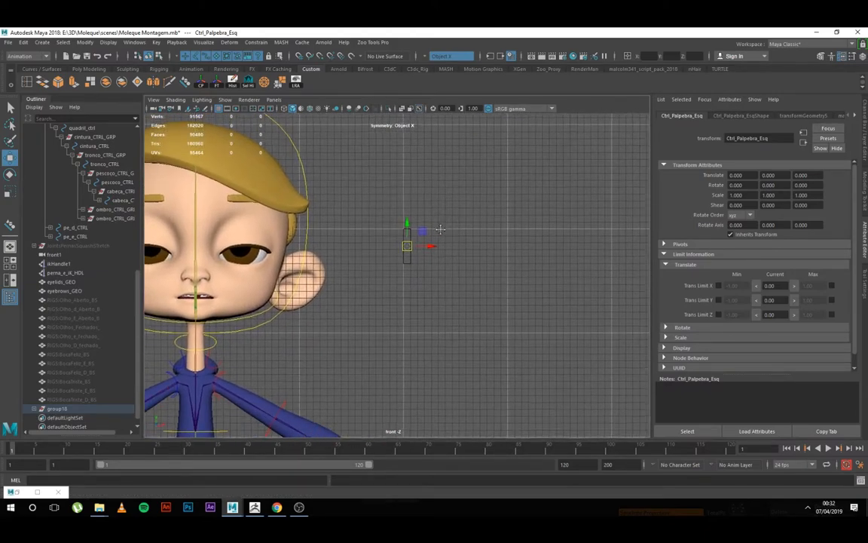
Step: Try scaling up the slider group and moving it toward the head, and undo both changes
{"action": "left_click", "coordinate": [75, 408]}
{"action": "scroll", "coordinate": [451, 269], "scroll_direction": "up", "scroll_amount": 2}
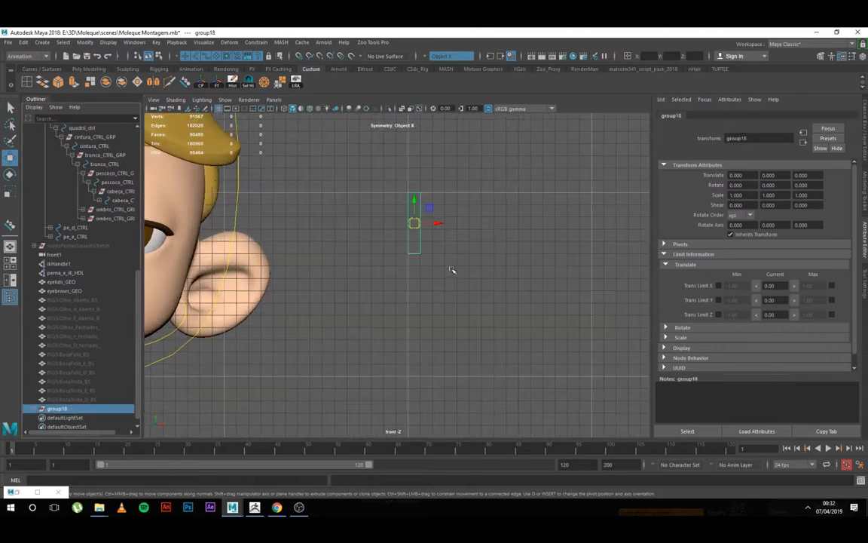
{"action": "left_click", "coordinate": [496, 227]}
{"action": "left_click", "coordinate": [57, 408]}
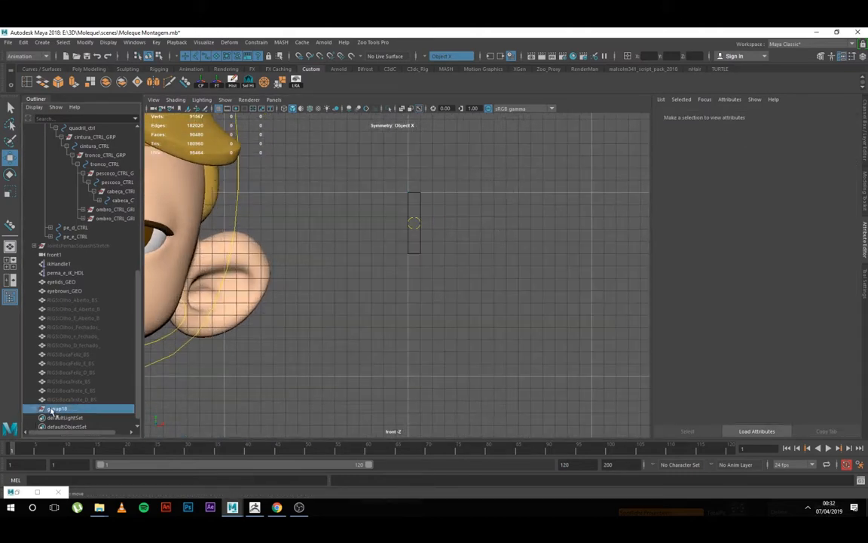
{"action": "key", "text": "r"}
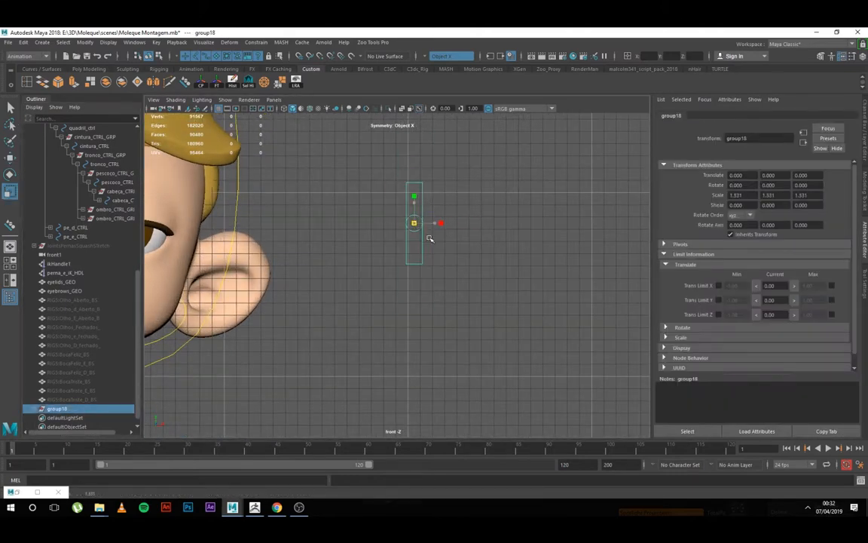
{"action": "key", "text": "w"}
{"action": "left_click_drag", "start_coordinate": [417, 226], "coordinate": [277, 223]}
{"action": "key", "text": "ctrl+z"}
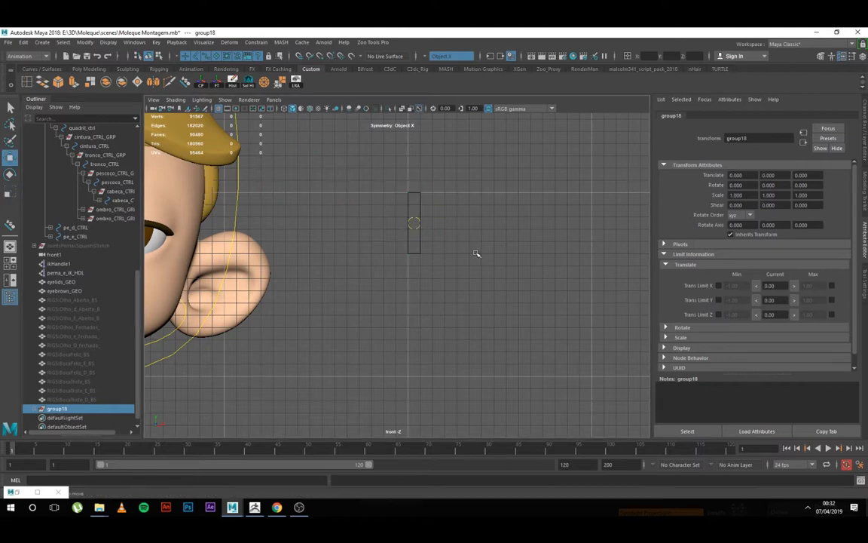
Step: Try moving the Ctrl_Palpebra_Esq circle beyond its rectangle and undo the moves
{"action": "left_click", "coordinate": [448, 259]}
{"action": "scroll", "coordinate": [448, 259], "scroll_direction": "up", "scroll_amount": 3}
{"action": "left_click", "coordinate": [431, 203]}
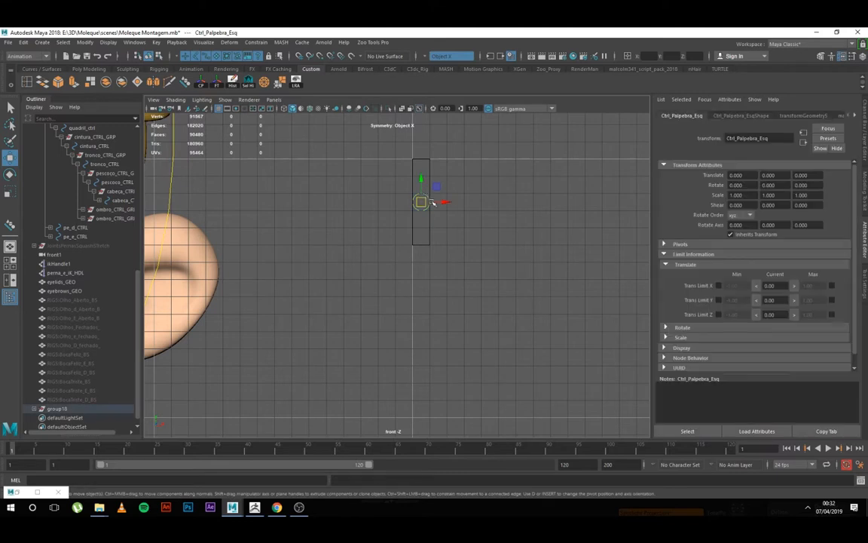
{"action": "scroll", "coordinate": [528, 242], "scroll_direction": "up", "scroll_amount": 1}
{"action": "middle_click_drag", "start_coordinate": [527, 263], "coordinate": [576, 304], "text": "alt"}
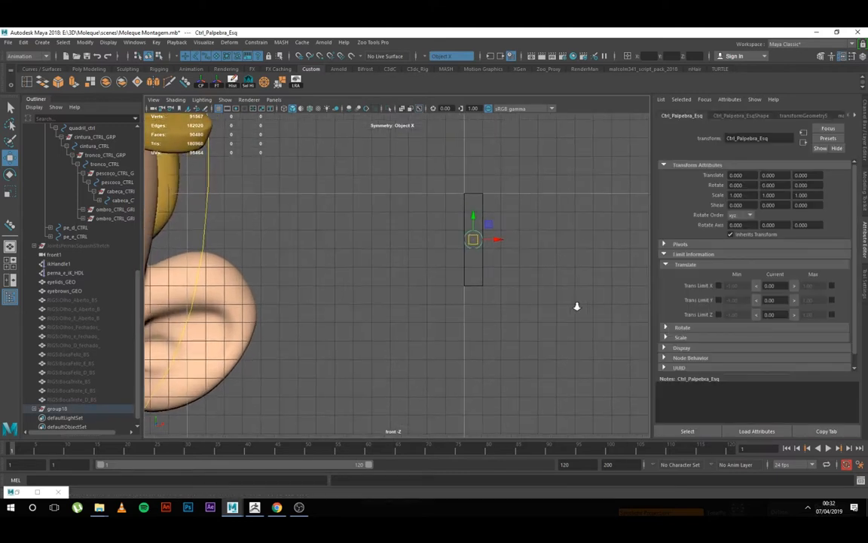
{"action": "middle_click_drag", "start_coordinate": [501, 263], "coordinate": [471, 265], "text": "alt"}
{"action": "middle_click_drag", "start_coordinate": [404, 264], "coordinate": [422, 268], "text": "alt"}
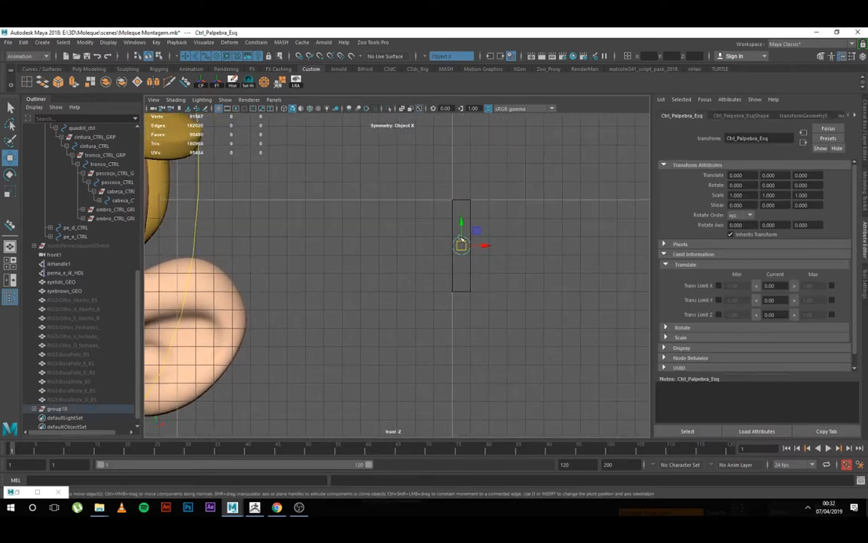
{"action": "left_click_drag", "start_coordinate": [462, 222], "coordinate": [466, 153]}
{"action": "key", "text": "ctrl+z"}
{"action": "mouse_move", "coordinate": [463, 247]}
{"action": "left_mouse_down"}
{"action": "mouse_move", "coordinate": [405, 145]}
{"action": "mouse_move", "coordinate": [327, 290]}
{"action": "mouse_move", "coordinate": [442, 248]}
{"action": "mouse_move", "coordinate": [567, 271]}
{"action": "mouse_move", "coordinate": [481, 294]}
{"action": "mouse_move", "coordinate": [431, 269]}
{"action": "mouse_move", "coordinate": [436, 200]}
{"action": "mouse_move", "coordinate": [461, 189]}
{"action": "mouse_move", "coordinate": [460, 265]}
{"action": "mouse_move", "coordinate": [486, 202]}
{"action": "mouse_move", "coordinate": [474, 233]}
{"action": "left_mouse_up"}
{"action": "key", "text": "ctrl+z"}
{"action": "key", "text": "ctrl+z"}
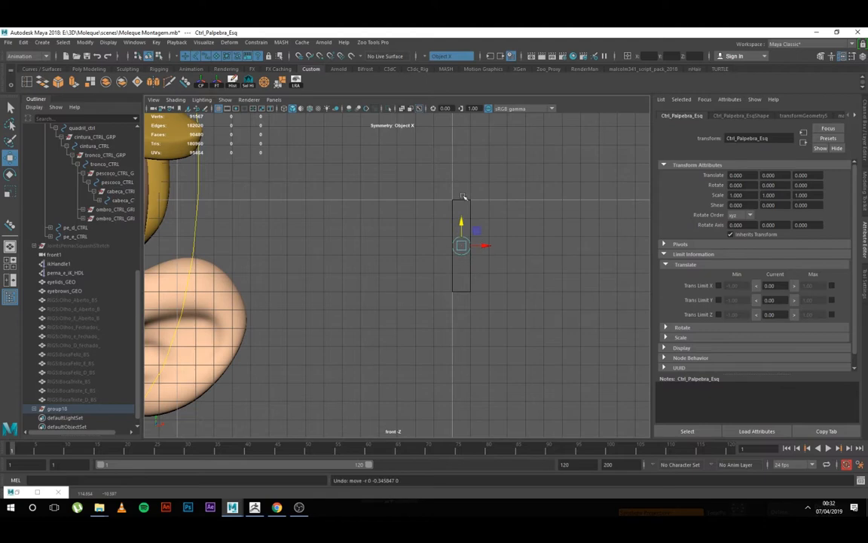
Step: Collapse the transform attributes of Ctrl_Palpebra_Esq and show its translate limit settings
{"action": "scroll", "coordinate": [533, 343], "scroll_direction": "up", "scroll_amount": 3}
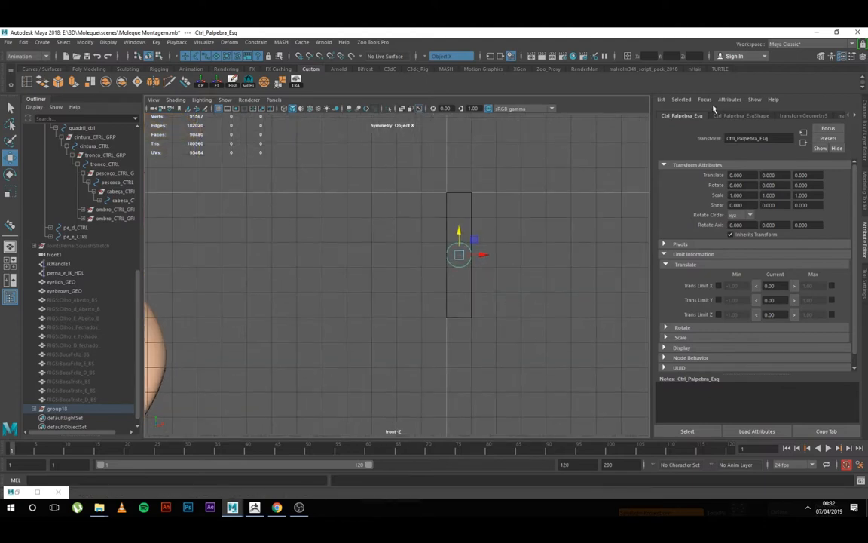
{"action": "left_click", "coordinate": [865, 240]}
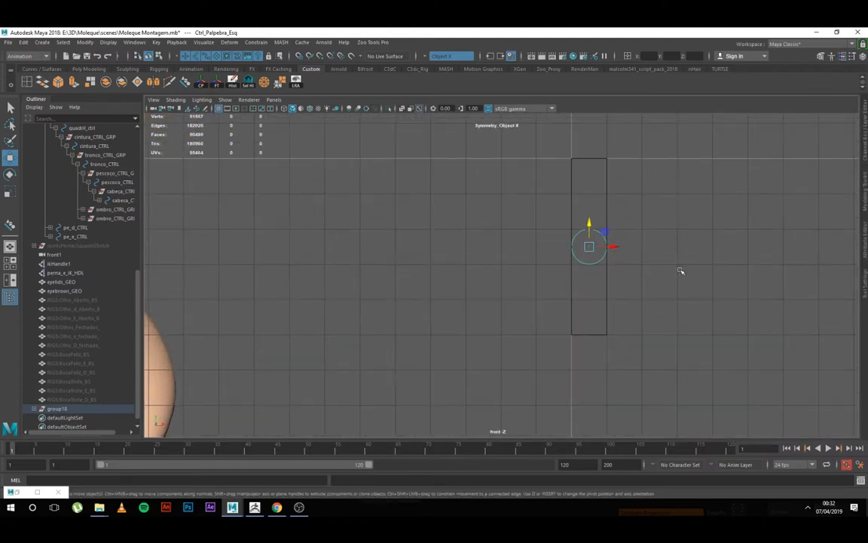
{"action": "left_click", "coordinate": [865, 240]}
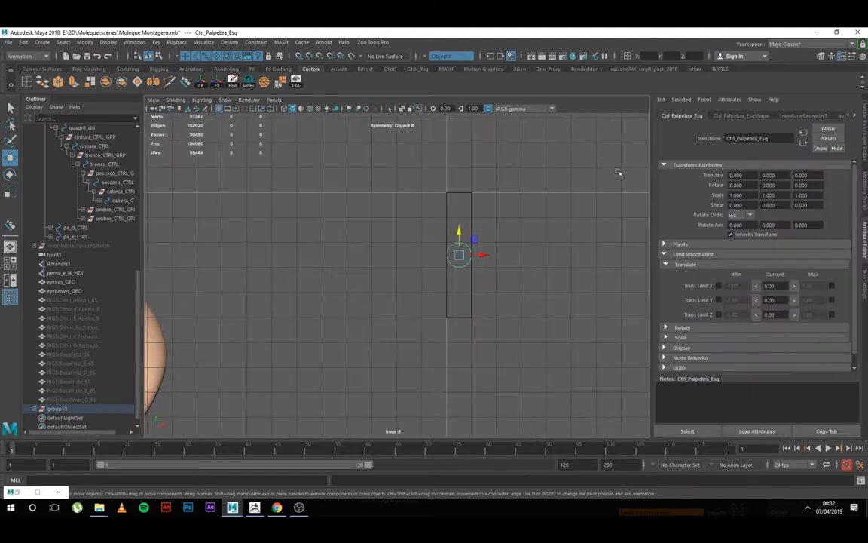
{"action": "left_click", "coordinate": [678, 165]}
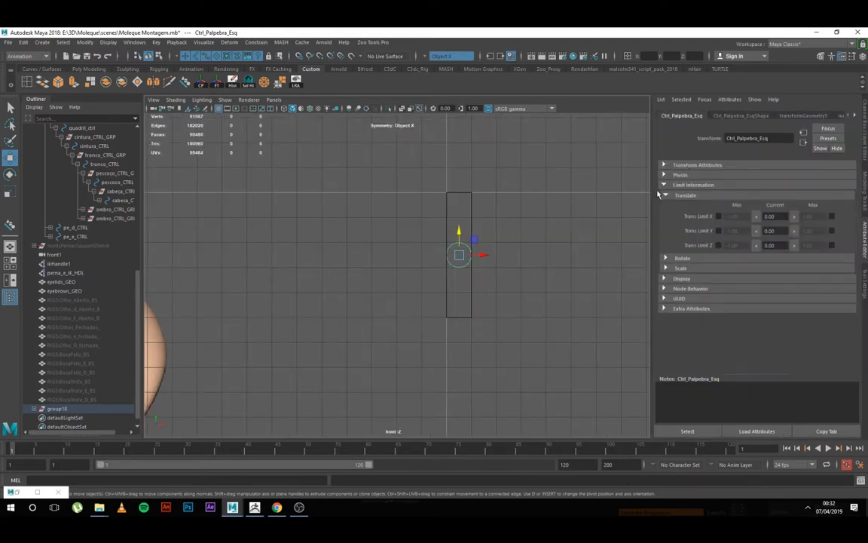
{"action": "left_click", "coordinate": [664, 195]}
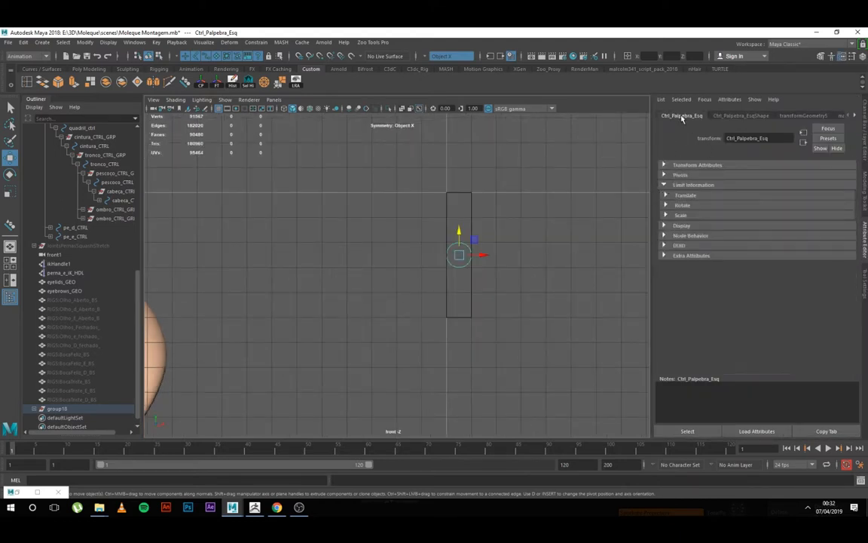
{"action": "left_click", "coordinate": [667, 196]}
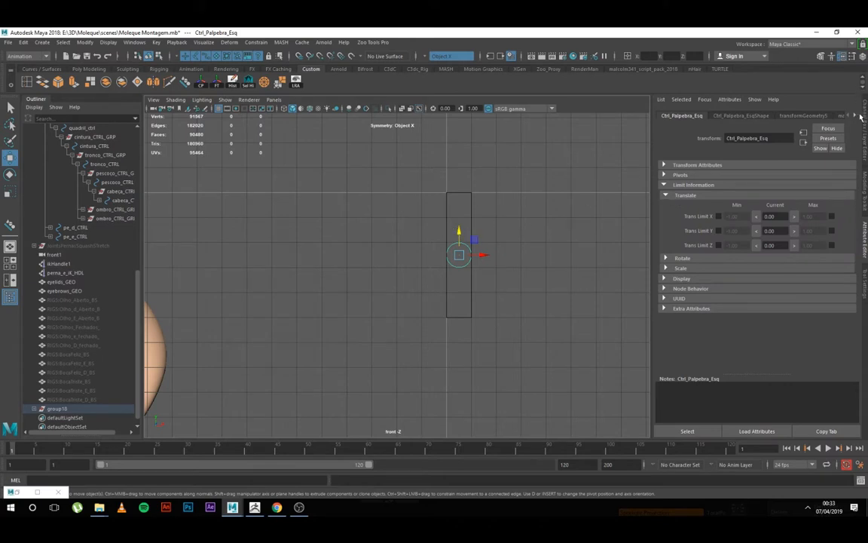
Step: Place the circle at Translate Y 4.00 near the rectangle's upper end and enable that value as its maximum Y limit
{"action": "left_click_drag", "start_coordinate": [459, 233], "coordinate": [458, 184]}
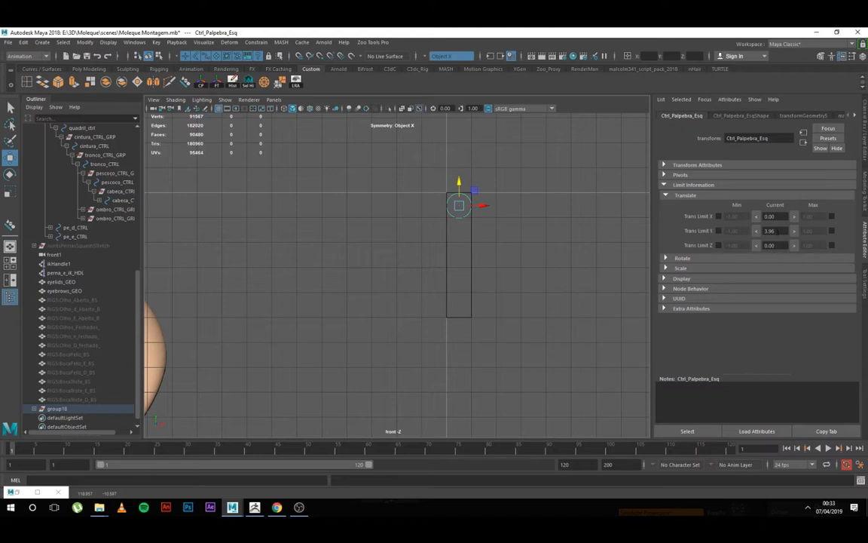
{"action": "left_click_drag", "start_coordinate": [781, 231], "coordinate": [764, 230]}
{"action": "type", "text": "4"}
{"action": "key", "text": "Return"}
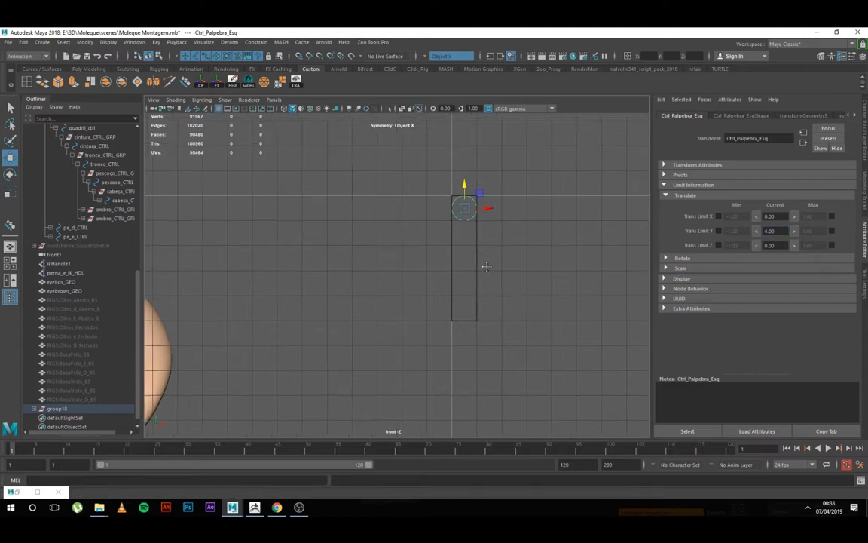
{"action": "right_click_drag", "start_coordinate": [485, 265], "coordinate": [504, 337], "text": "alt"}
{"action": "middle_click_drag", "start_coordinate": [504, 337], "coordinate": [455, 231], "text": "alt"}
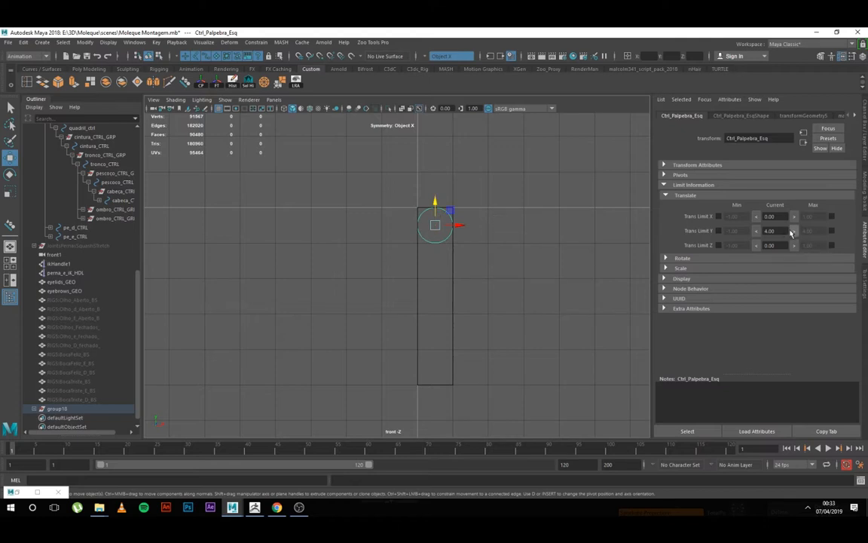
{"action": "left_click", "coordinate": [832, 232]}
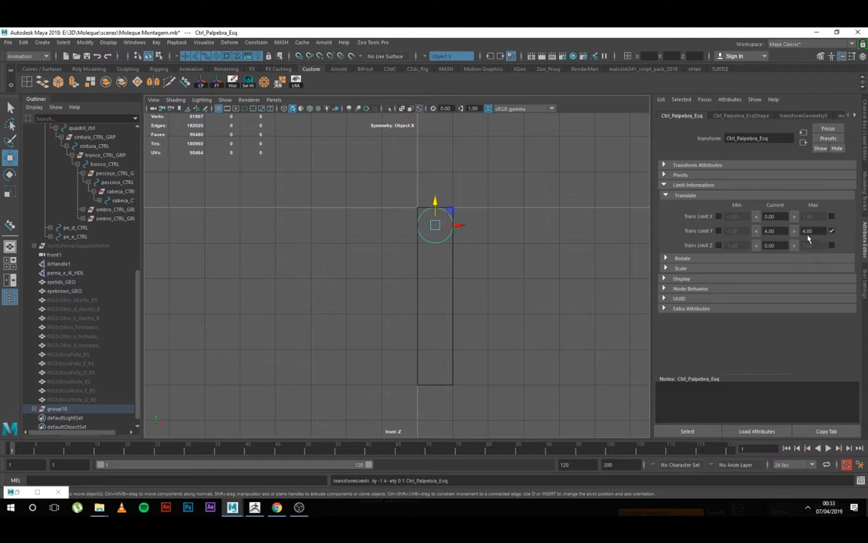
Step: Enable a minimum Translate Y limit of -4.00 on the circle and return its current Y position to 0
{"action": "middle_click_drag", "start_coordinate": [392, 188], "coordinate": [392, 341]}
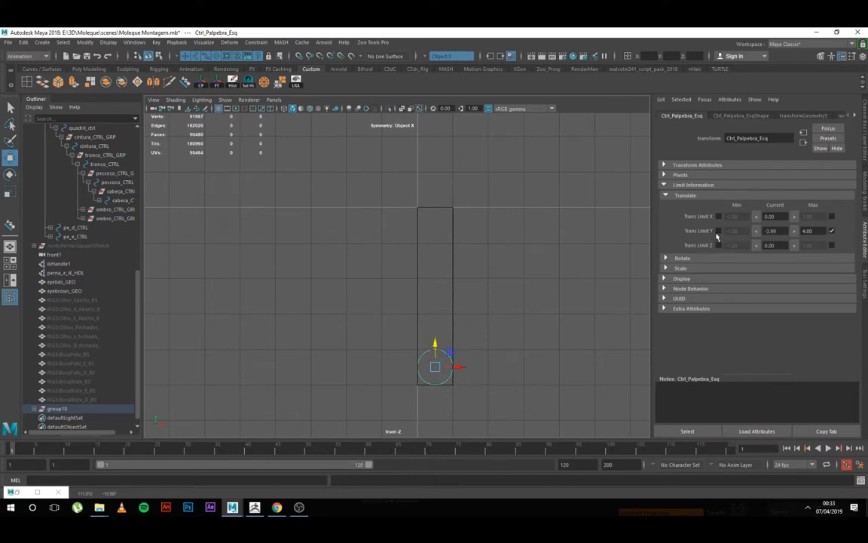
{"action": "left_click", "coordinate": [718, 231]}
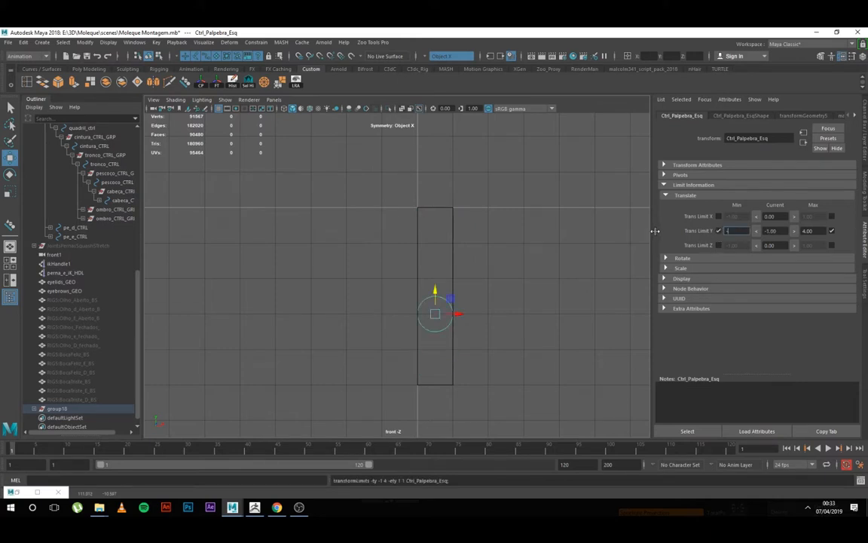
{"action": "middle_click_drag", "start_coordinate": [470, 267], "coordinate": [436, 330]}
{"action": "left_click_drag", "start_coordinate": [461, 249], "coordinate": [469, 289]}
{"action": "key", "text": "ctrl+z"}
{"action": "key", "text": "ctrl+z"}
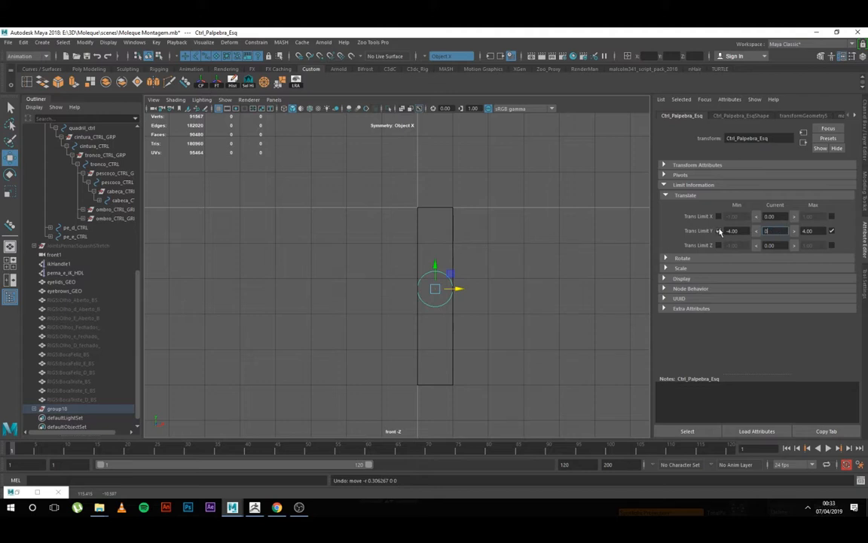
{"action": "left_click", "coordinate": [446, 302]}
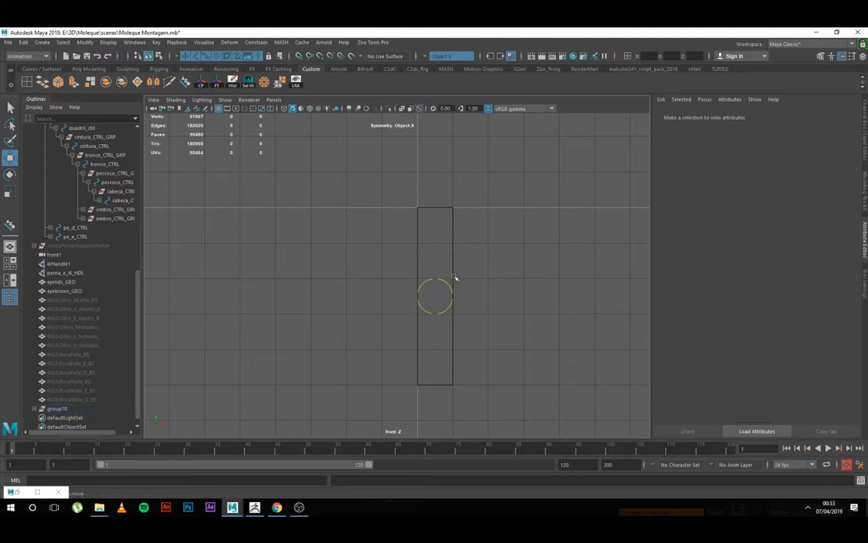
Step: Lock and hide every transform channel of Ctrl_Palpebra_Esq except Translate Y, including visibility
{"action": "left_click_drag", "start_coordinate": [440, 261], "coordinate": [442, 296]}
{"action": "left_click", "coordinate": [866, 119]}
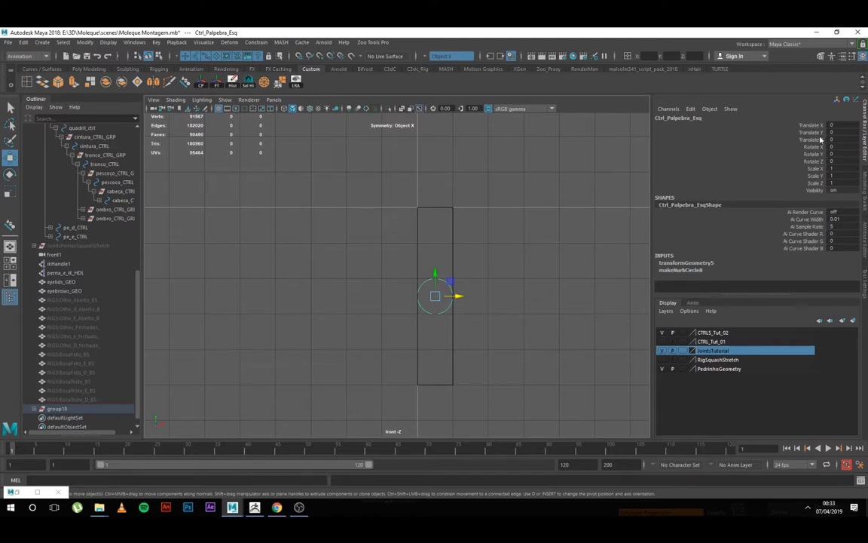
{"action": "left_click", "coordinate": [783, 134]}
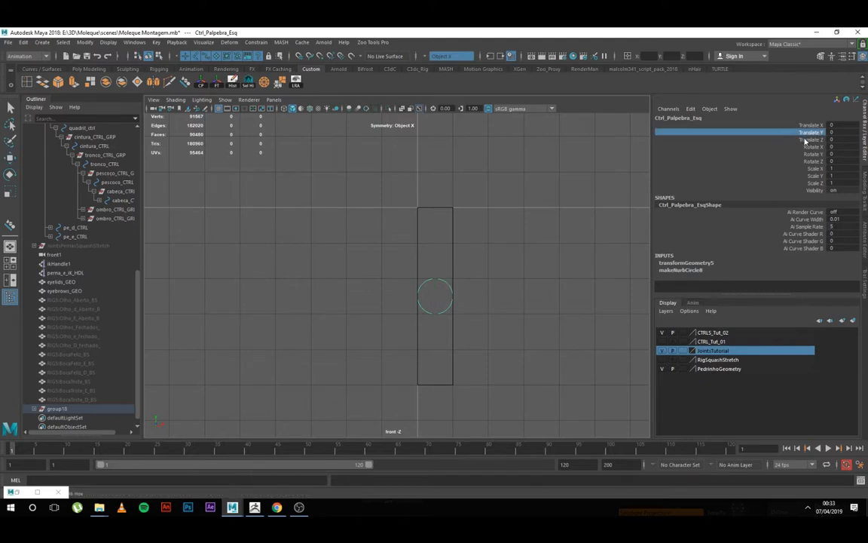
{"action": "key", "text": "w"}
{"action": "left_click", "coordinate": [813, 125]}
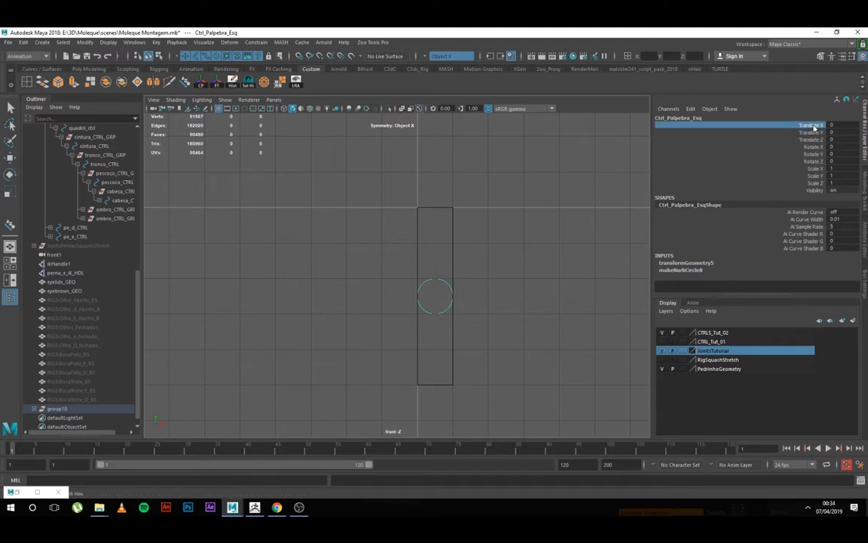
{"action": "left_click_drag", "start_coordinate": [821, 141], "coordinate": [821, 191]}
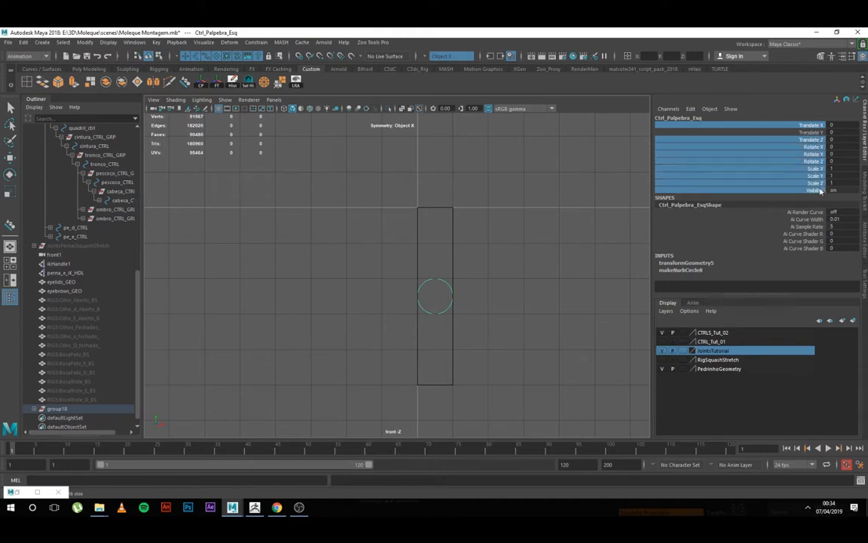
{"action": "right_click", "coordinate": [816, 164]}
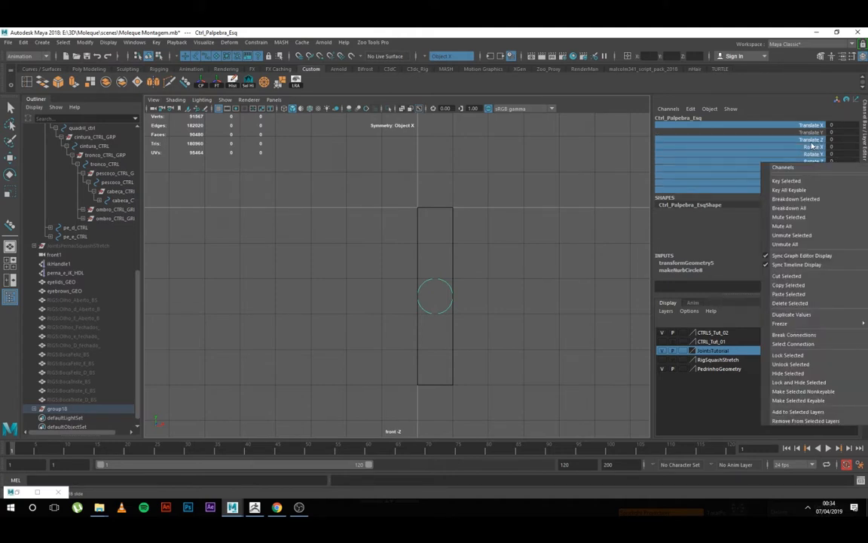
{"action": "left_click", "coordinate": [804, 383]}
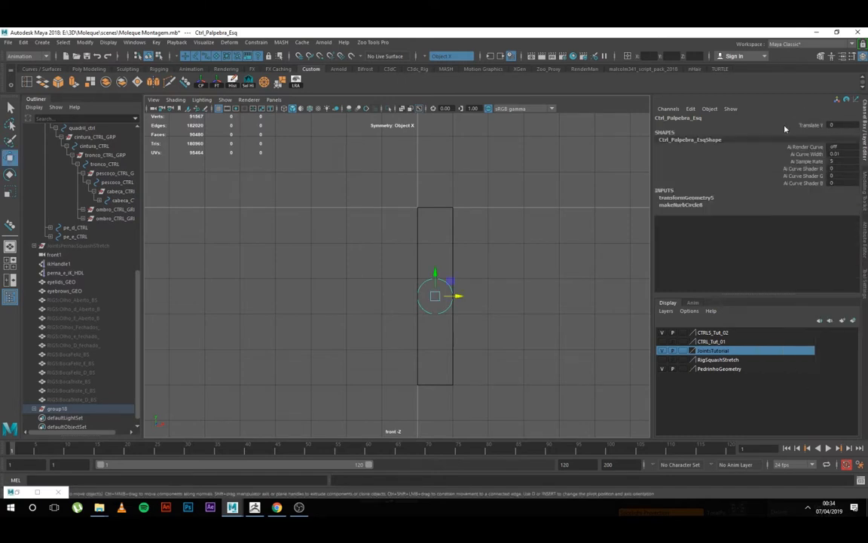
Step: Try moving the circle sideways and in depth in the front and perspective views to test its locked channels
{"action": "left_click", "coordinate": [531, 259]}
{"action": "left_click", "coordinate": [441, 280]}
{"action": "left_click_drag", "start_coordinate": [457, 296], "coordinate": [480, 296]}
{"action": "key", "text": "space"}
{"action": "left_click_drag", "start_coordinate": [489, 292], "coordinate": [492, 270]}
{"action": "left_click_drag", "start_coordinate": [490, 281], "coordinate": [441, 286], "text": "alt"}
{"action": "left_click_drag", "start_coordinate": [530, 228], "coordinate": [478, 260], "text": "alt"}
{"action": "right_click_drag", "start_coordinate": [478, 260], "coordinate": [512, 315], "text": "alt"}
{"action": "left_click_drag", "start_coordinate": [381, 205], "coordinate": [414, 195], "text": "alt"}
{"action": "left_click_drag", "start_coordinate": [454, 215], "coordinate": [423, 216]}
{"action": "left_click_drag", "start_coordinate": [520, 178], "coordinate": [559, 193], "text": "alt"}
Step: Undo the circle's trial moves and the locking and hiding of its channels
{"action": "key", "text": "ctrl+z"}
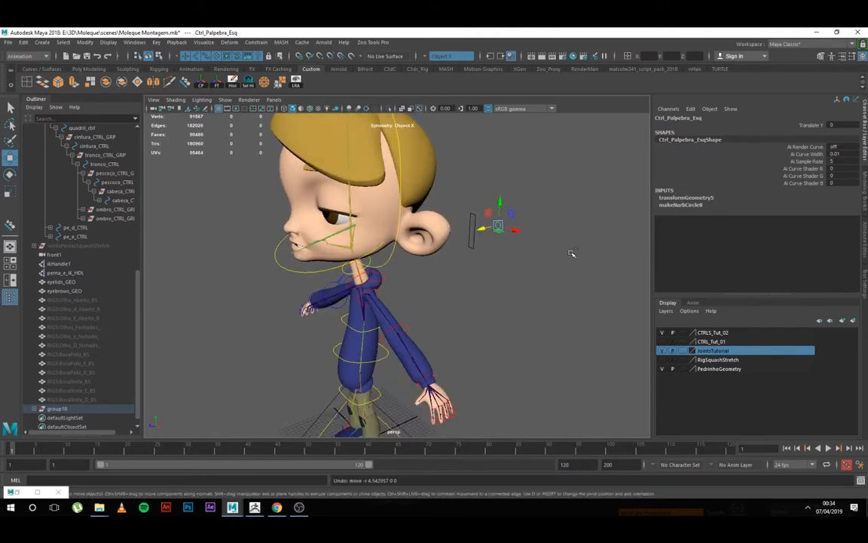
{"action": "key", "text": "ctrl+z"}
{"action": "key", "text": "ctrl+z"}
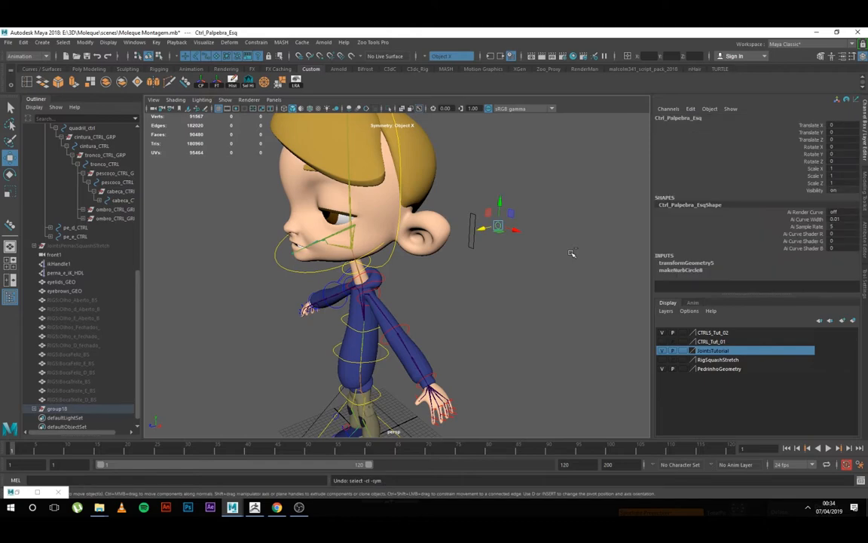
Step: Move the circle along Z by about 10.58 units, using the side view to align it with the rectangle
{"action": "left_click_drag", "start_coordinate": [486, 228], "coordinate": [462, 245]}
{"action": "left_click_drag", "start_coordinate": [579, 221], "coordinate": [521, 280], "text": "alt"}
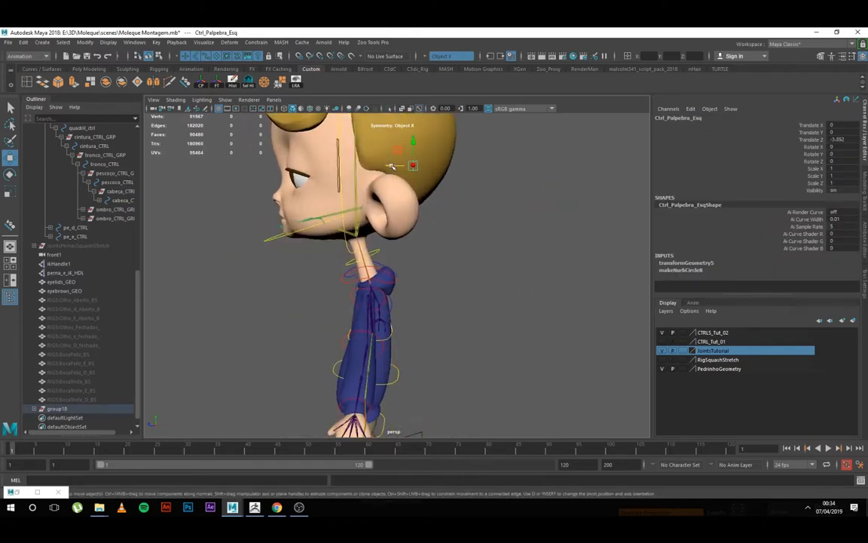
{"action": "left_click_drag", "start_coordinate": [391, 166], "coordinate": [346, 170]}
{"action": "left_click_drag", "start_coordinate": [346, 170], "coordinate": [468, 180], "text": "alt"}
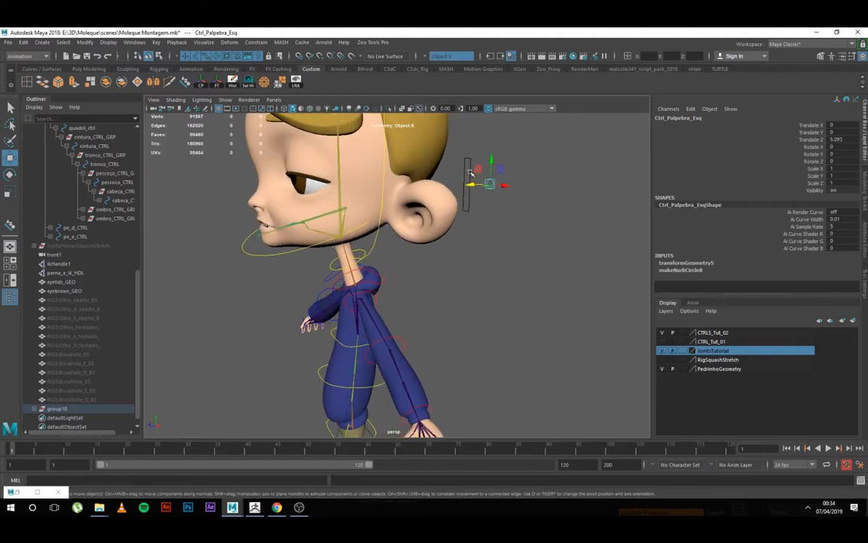
{"action": "left_click_drag", "start_coordinate": [538, 196], "coordinate": [578, 245], "text": "alt"}
{"action": "key", "text": "space"}
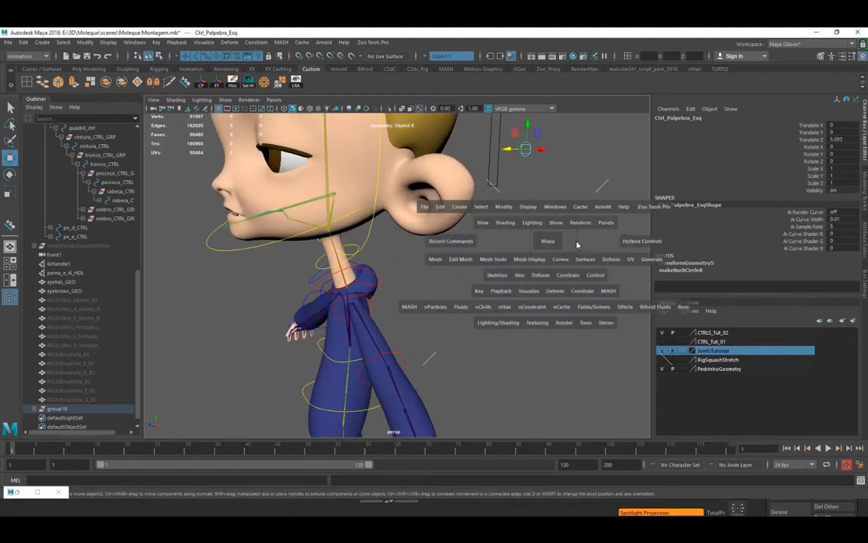
{"action": "key", "text": "f"}
{"action": "right_click_drag", "start_coordinate": [605, 279], "coordinate": [432, 219], "text": "alt"}
{"action": "middle_click_drag", "start_coordinate": [432, 219], "coordinate": [456, 196], "text": "alt"}
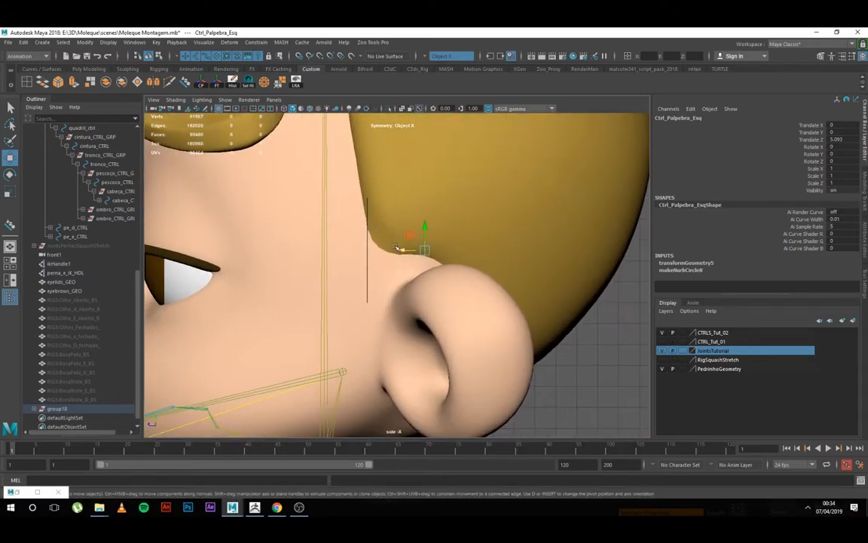
{"action": "left_click_drag", "start_coordinate": [398, 247], "coordinate": [354, 207]}
Step: Return to the perspective view and freeze the transformations of the Ctrl_Palpebra_Esq circle
{"action": "key", "text": "space"}
{"action": "left_click_drag", "start_coordinate": [431, 175], "coordinate": [495, 199], "text": "alt"}
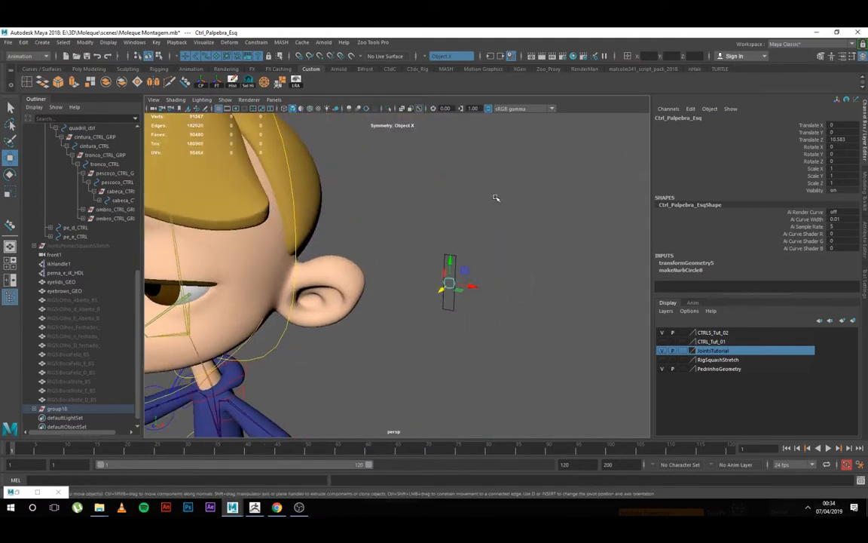
{"action": "right_click_drag", "start_coordinate": [437, 161], "coordinate": [518, 262], "text": "alt"}
{"action": "left_click_drag", "start_coordinate": [576, 215], "coordinate": [565, 215], "text": "alt"}
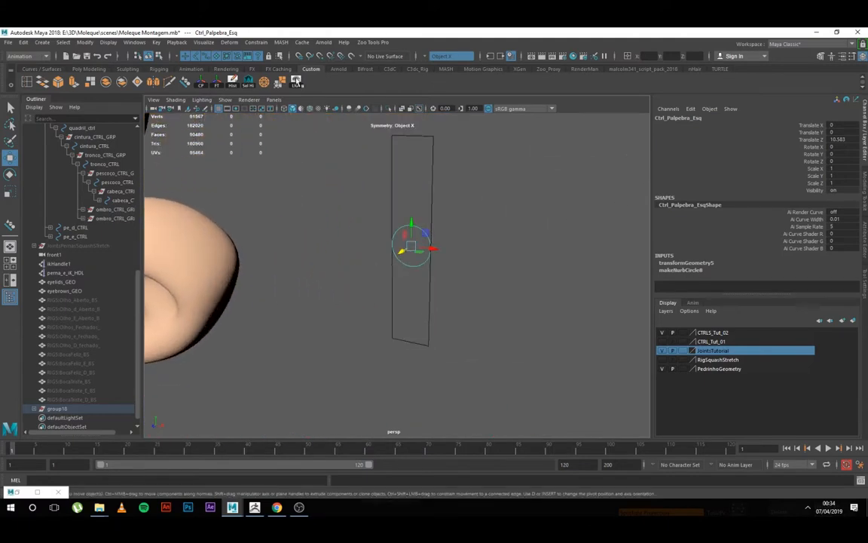
{"action": "left_click", "coordinate": [214, 78]}
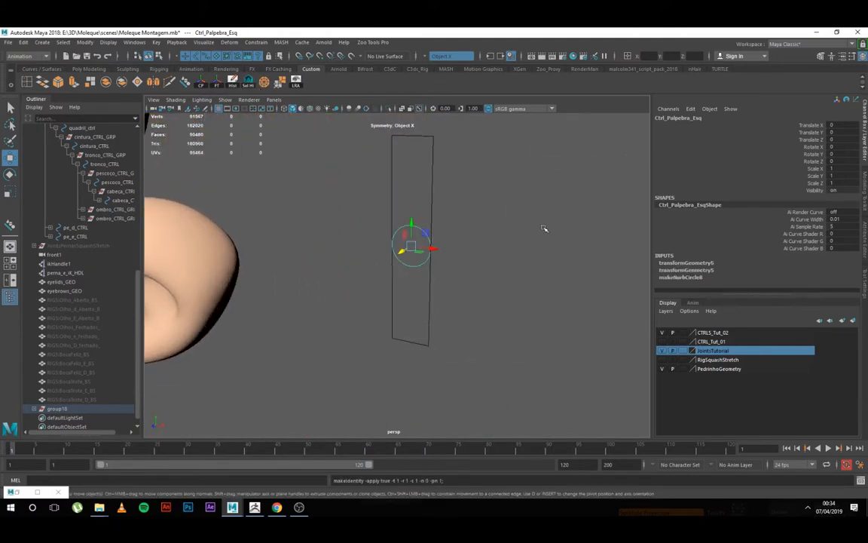
Step: Hide every transform channel of Ctrl_Palpebra_Esq except Translate Y, including visibility
{"action": "left_click_drag", "start_coordinate": [547, 170], "coordinate": [416, 198], "text": "alt"}
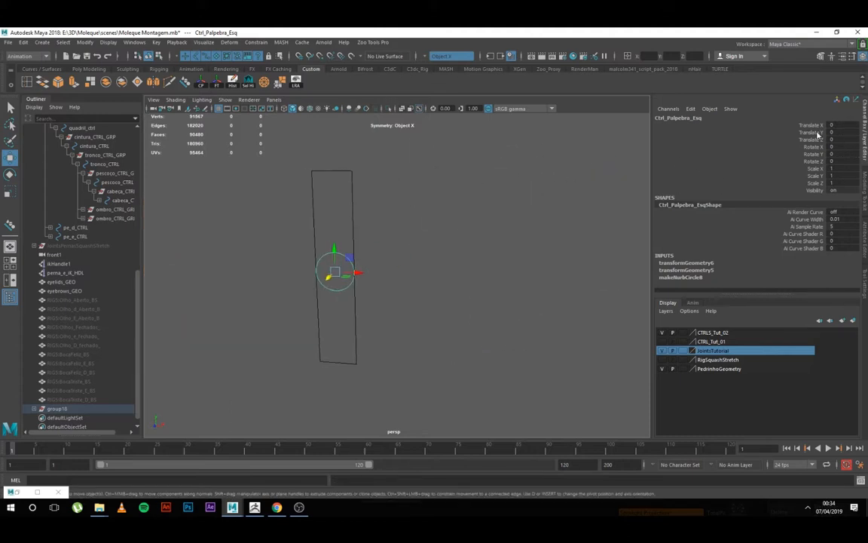
{"action": "left_click", "coordinate": [819, 125]}
{"action": "left_click_drag", "start_coordinate": [820, 141], "coordinate": [822, 190], "text": "ctrl"}
{"action": "right_click", "coordinate": [812, 161]}
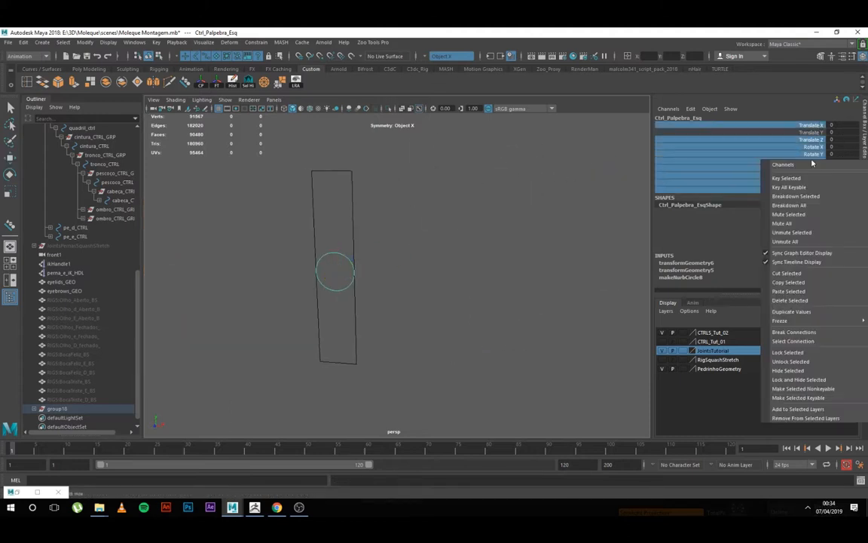
{"action": "left_click", "coordinate": [788, 371]}
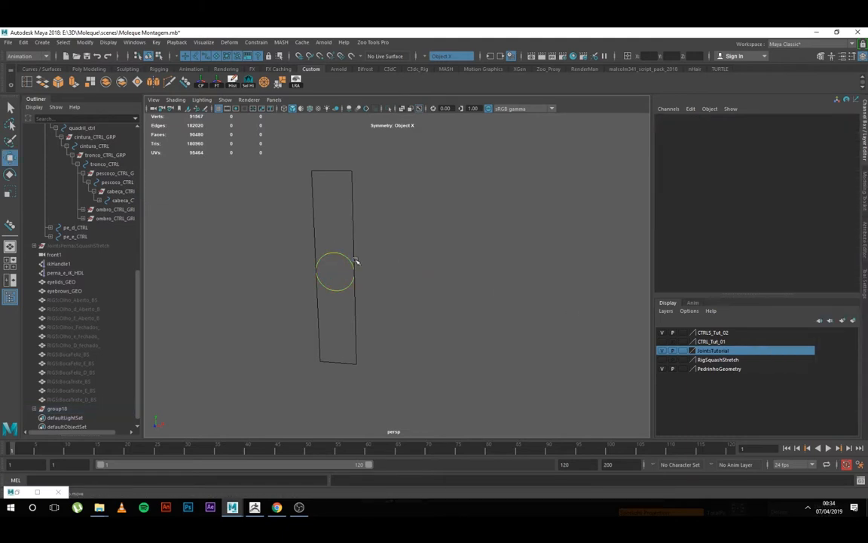
Step: Test the circle's vertical travel to its lower and upper limits in the rectangle, and undo the trial moves
{"action": "key", "text": "w"}
{"action": "mouse_move", "coordinate": [511, 247]}
{"action": "left_mouse_down", "text": "alt"}
{"action": "mouse_move", "coordinate": [523, 244]}
{"action": "mouse_move", "coordinate": [501, 239]}
{"action": "left_mouse_up", "text": "alt"}
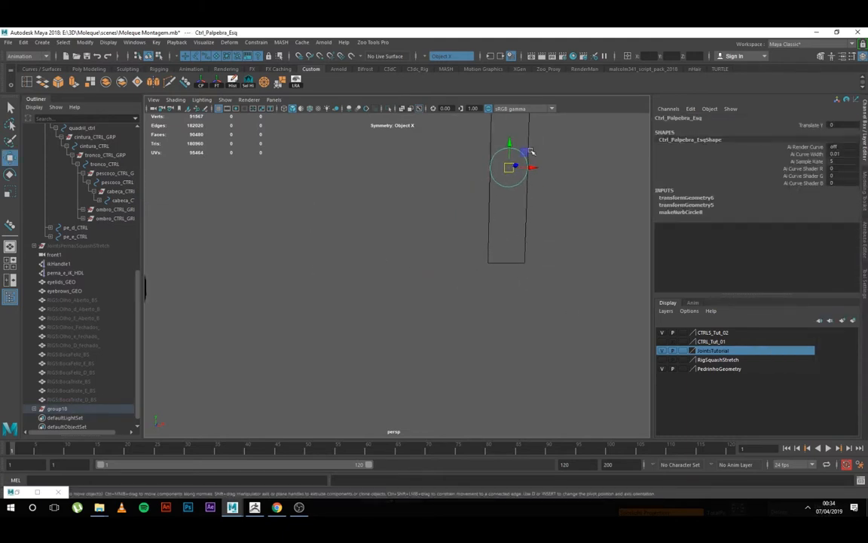
{"action": "middle_click_drag", "start_coordinate": [530, 150], "coordinate": [476, 261], "text": "alt"}
{"action": "left_click_drag", "start_coordinate": [455, 292], "coordinate": [454, 367]}
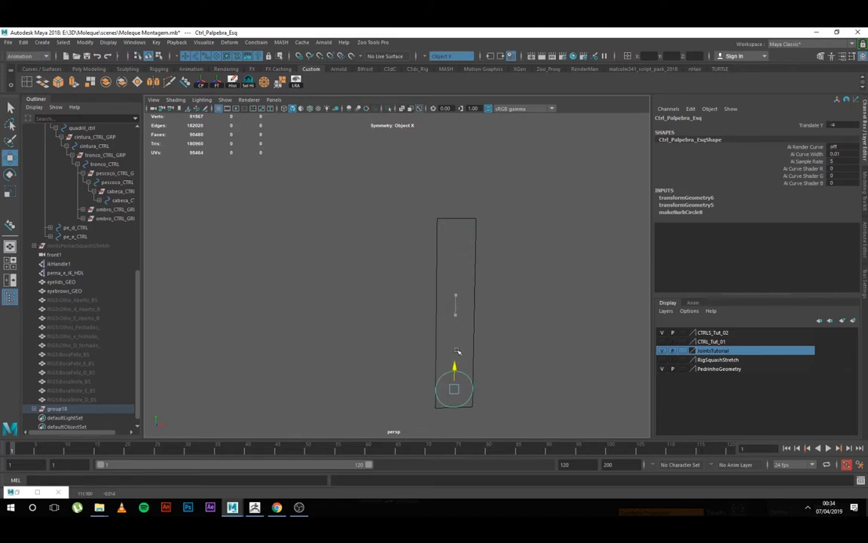
{"action": "left_click_drag", "start_coordinate": [508, 413], "coordinate": [507, 213]}
{"action": "key", "text": "ctrl+z"}
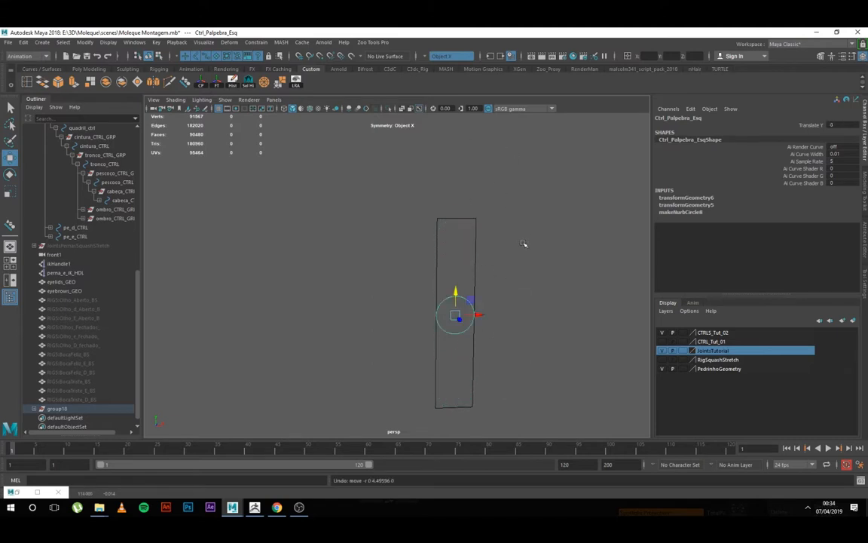
Step: Duplicate the slider group group18 twice and place the copies in a row along X, about 3.2 units apart
{"action": "scroll", "coordinate": [526, 248], "scroll_direction": "down", "scroll_amount": 10}
{"action": "scroll", "coordinate": [533, 254], "scroll_direction": "up", "scroll_amount": 3}
{"action": "middle_click_drag", "start_coordinate": [533, 254], "coordinate": [512, 181], "text": "alt"}
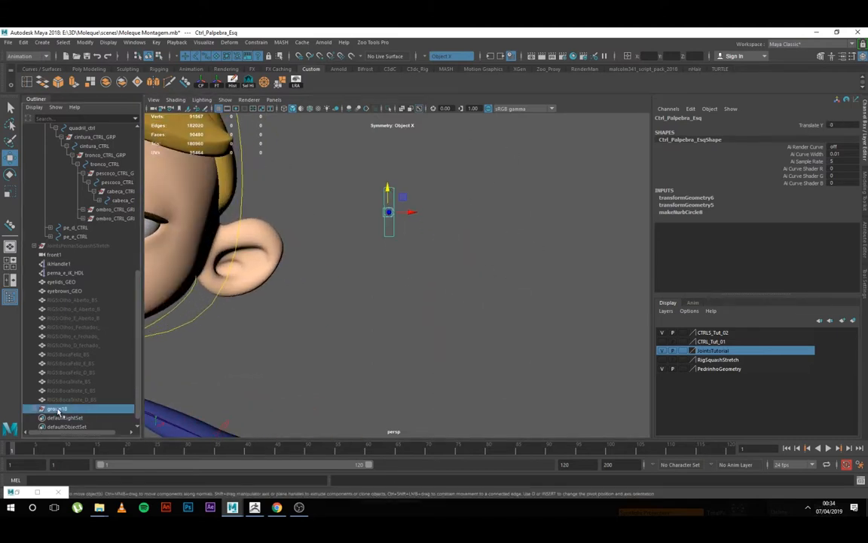
{"action": "key", "text": "ctrl+g"}
{"action": "left_click_drag", "start_coordinate": [411, 215], "coordinate": [385, 219]}
{"action": "right_click_drag", "start_coordinate": [386, 218], "coordinate": [404, 294], "text": "alt"}
{"action": "middle_click_drag", "start_coordinate": [404, 294], "coordinate": [396, 339], "text": "alt"}
{"action": "key", "text": "ctrl+d"}
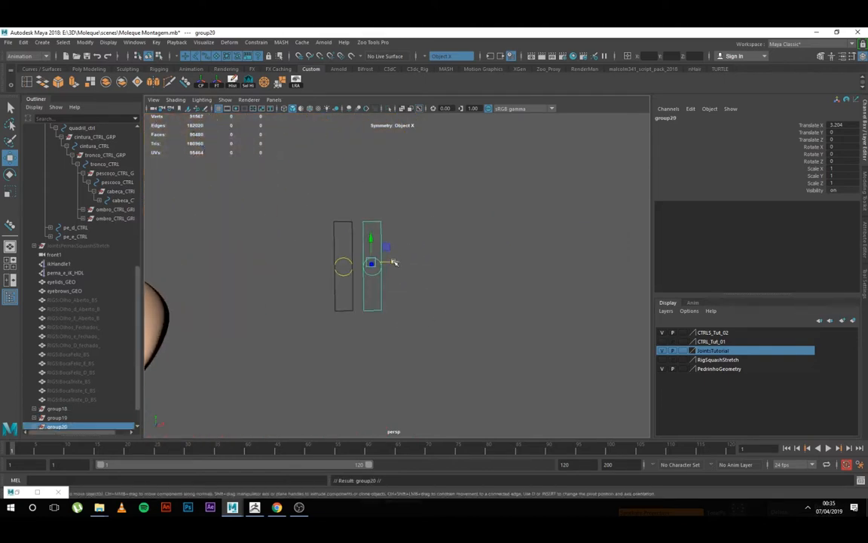
{"action": "left_click_drag", "start_coordinate": [395, 262], "coordinate": [425, 263]}
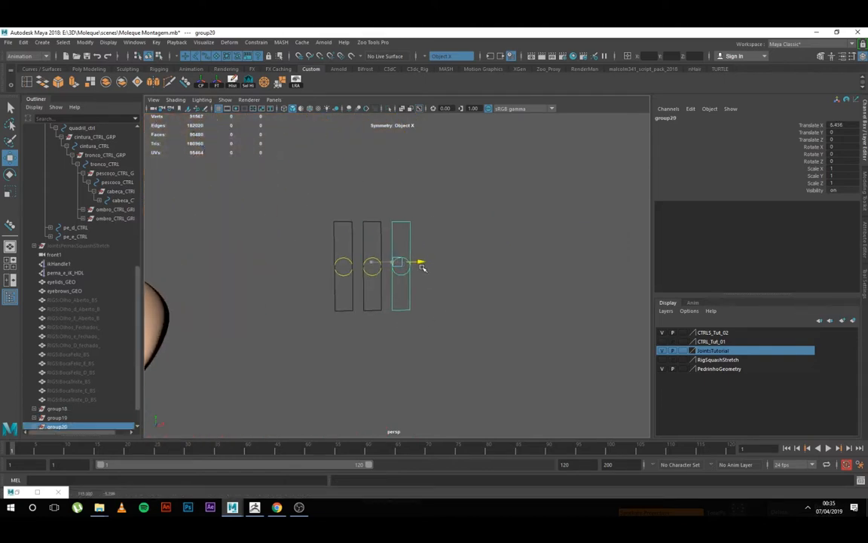
{"action": "left_click", "coordinate": [465, 299]}
Step: Test moving the circles of the middle and original sliders, undoing each trial move
{"action": "scroll", "coordinate": [459, 300], "scroll_direction": "down", "scroll_amount": 5}
{"action": "middle_click_drag", "start_coordinate": [449, 285], "coordinate": [552, 283], "text": "alt"}
{"action": "scroll", "coordinate": [508, 290], "scroll_direction": "up", "scroll_amount": 3}
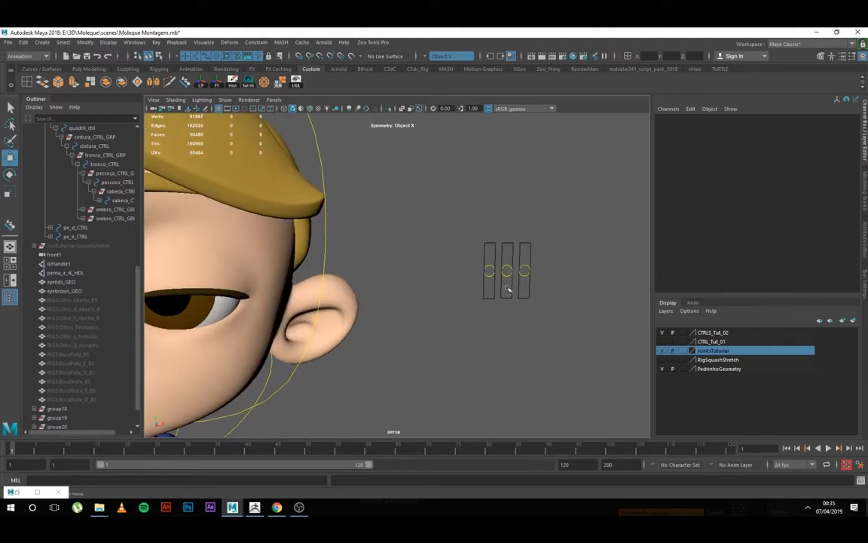
{"action": "left_click", "coordinate": [509, 266]}
{"action": "left_click_drag", "start_coordinate": [507, 245], "coordinate": [511, 195]}
{"action": "key", "text": "ctrl+z"}
{"action": "left_click_drag", "start_coordinate": [548, 251], "coordinate": [534, 270]}
{"action": "key", "text": "ctrl+z"}
{"action": "left_click", "coordinate": [490, 267]}
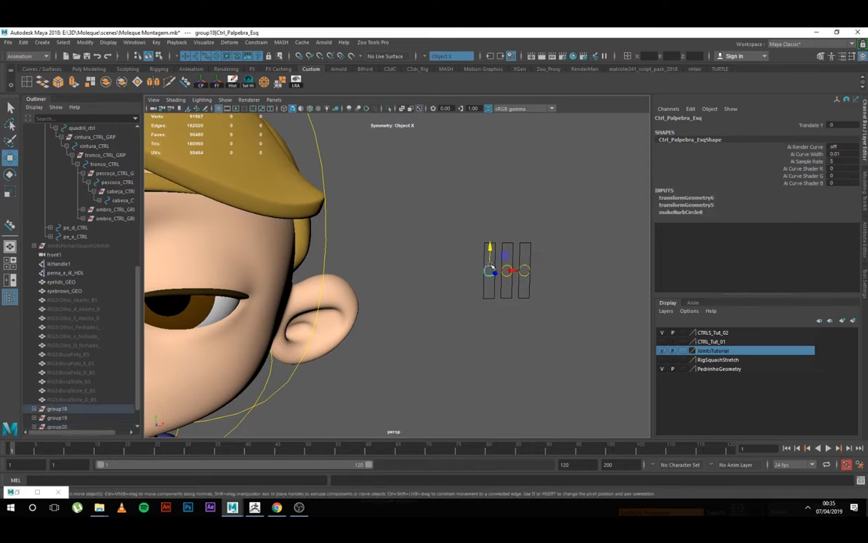
{"action": "mouse_move", "coordinate": [491, 243]}
{"action": "left_mouse_down"}
{"action": "mouse_move", "coordinate": [491, 269]}
{"action": "mouse_move", "coordinate": [491, 230]}
{"action": "left_mouse_up"}
{"action": "key", "text": "ctrl+z"}
{"action": "left_click_drag", "start_coordinate": [455, 281], "coordinate": [433, 271], "text": "alt"}
{"action": "left_click", "coordinate": [437, 217]}
{"action": "right_click_drag", "start_coordinate": [434, 270], "coordinate": [477, 278], "text": "alt"}
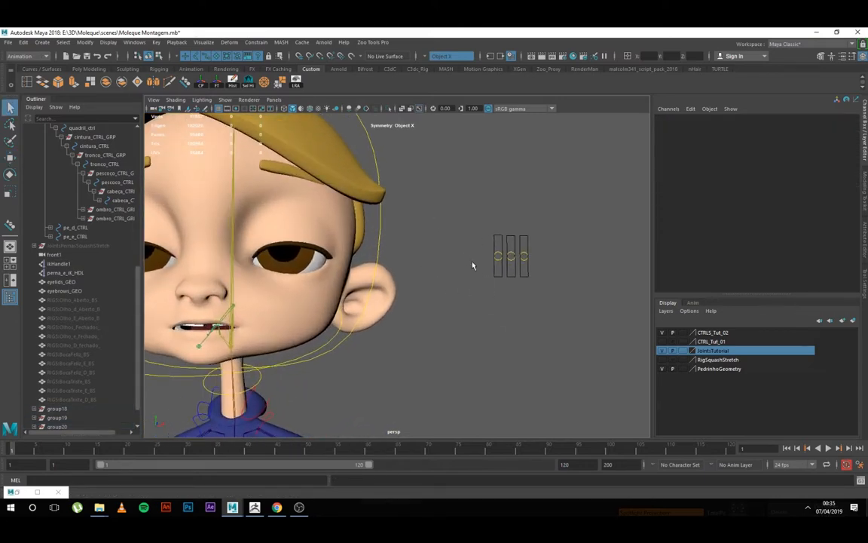
{"action": "left_click", "coordinate": [511, 254]}
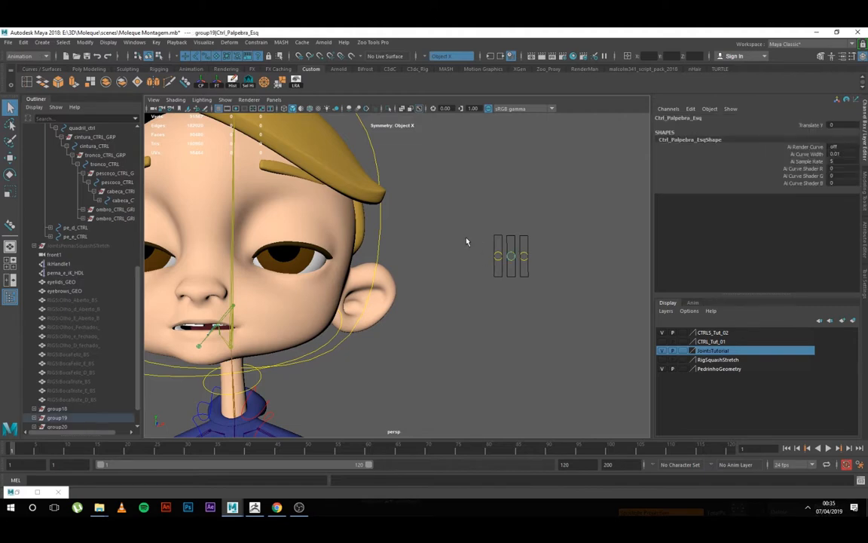
{"action": "right_click_drag", "start_coordinate": [467, 241], "coordinate": [490, 269], "text": "alt"}
{"action": "middle_click_drag", "start_coordinate": [454, 246], "coordinate": [476, 253], "text": "alt"}
{"action": "right_click_drag", "start_coordinate": [471, 252], "coordinate": [453, 245], "text": "alt"}
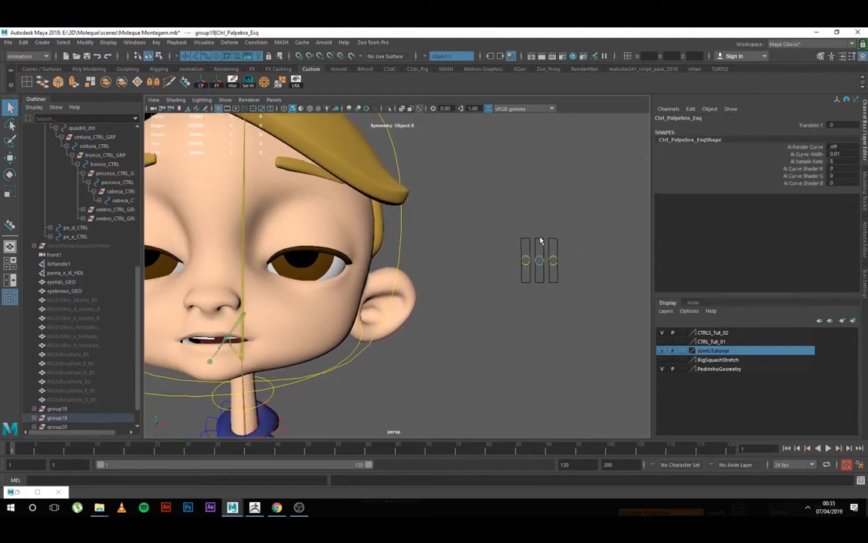
{"action": "left_click", "coordinate": [600, 282]}
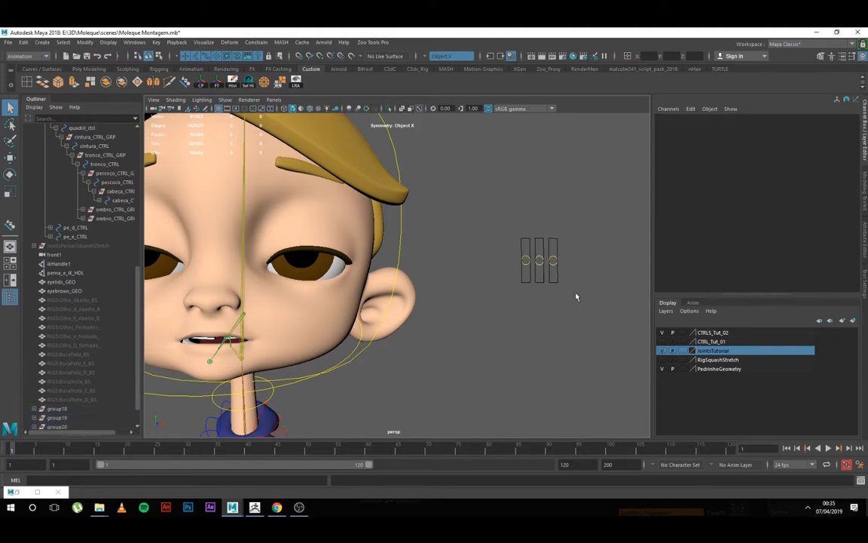
{"action": "left_click_drag", "start_coordinate": [576, 296], "coordinate": [591, 302], "text": "alt"}
{"action": "right_click_drag", "start_coordinate": [591, 302], "coordinate": [580, 254], "text": "alt"}
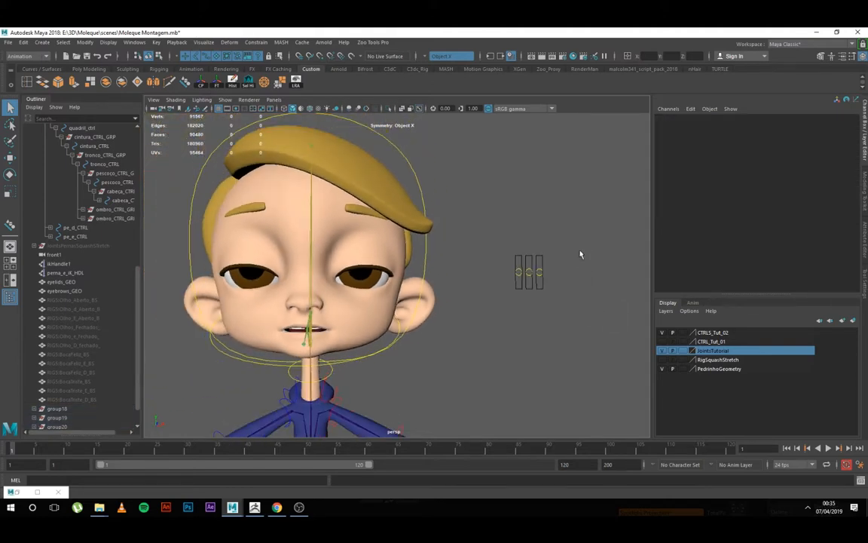
{"action": "left_click", "coordinate": [532, 275]}
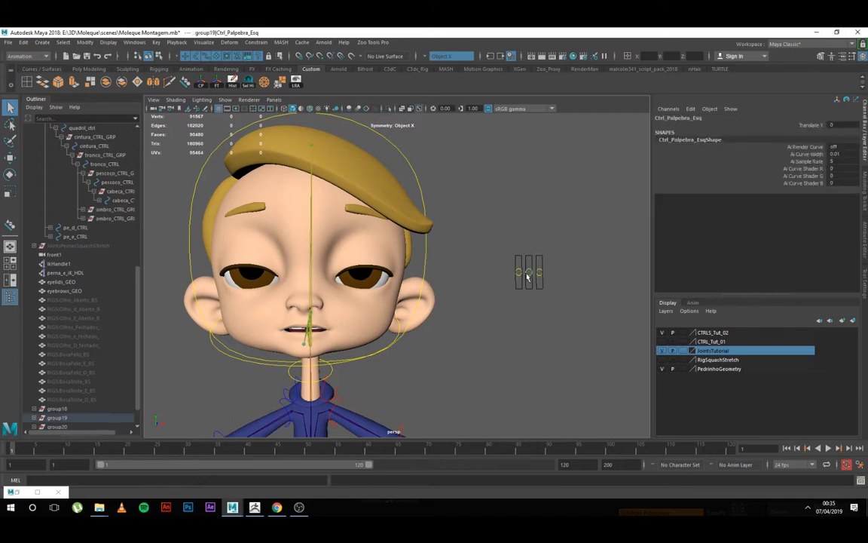
{"action": "key", "text": "w"}
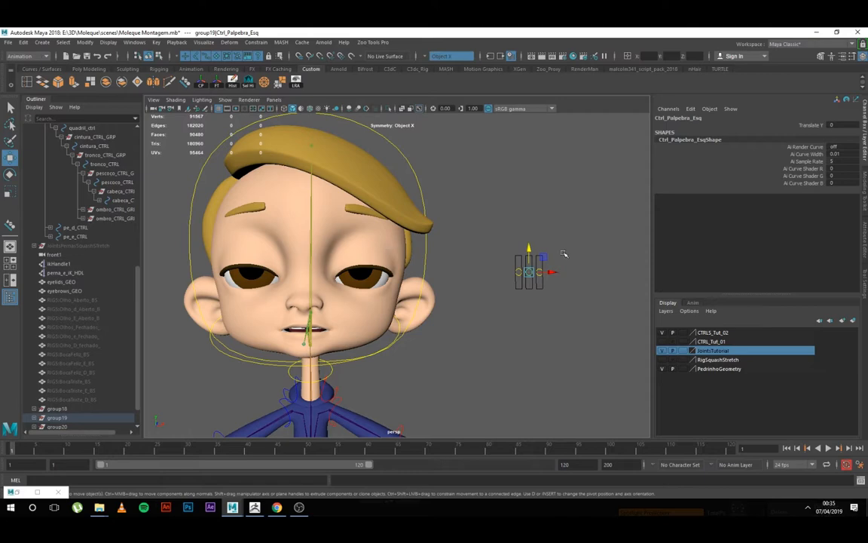
Step: Select the head_GEO mesh and open the Shape Editor
{"action": "left_click", "coordinate": [403, 235]}
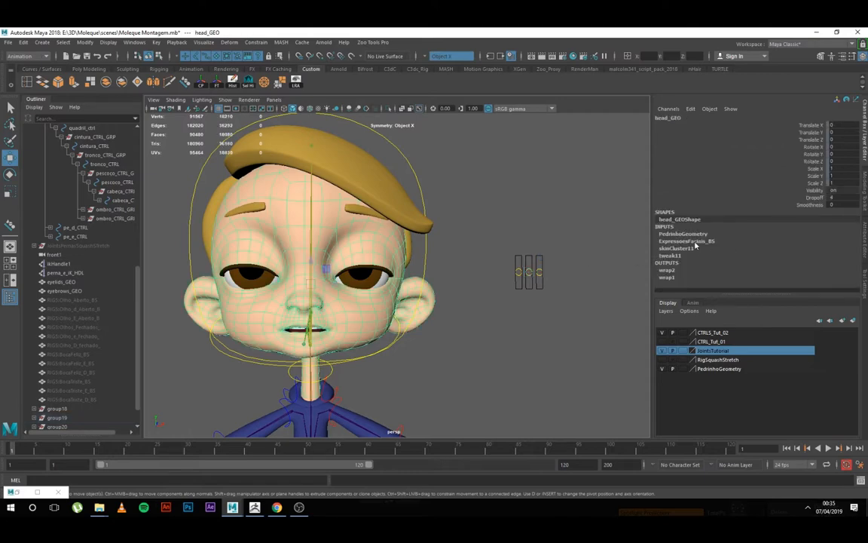
{"action": "left_click", "coordinate": [140, 44]}
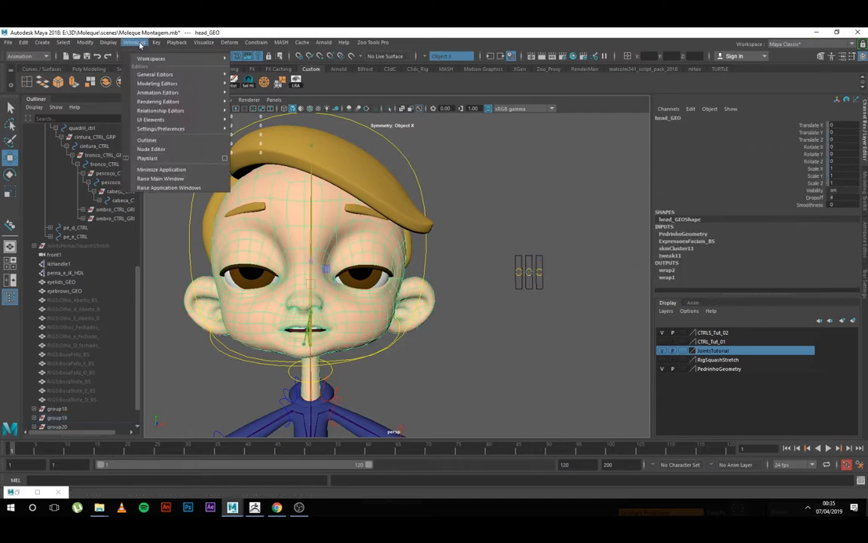
{"action": "mouse_move", "coordinate": [158, 93]}
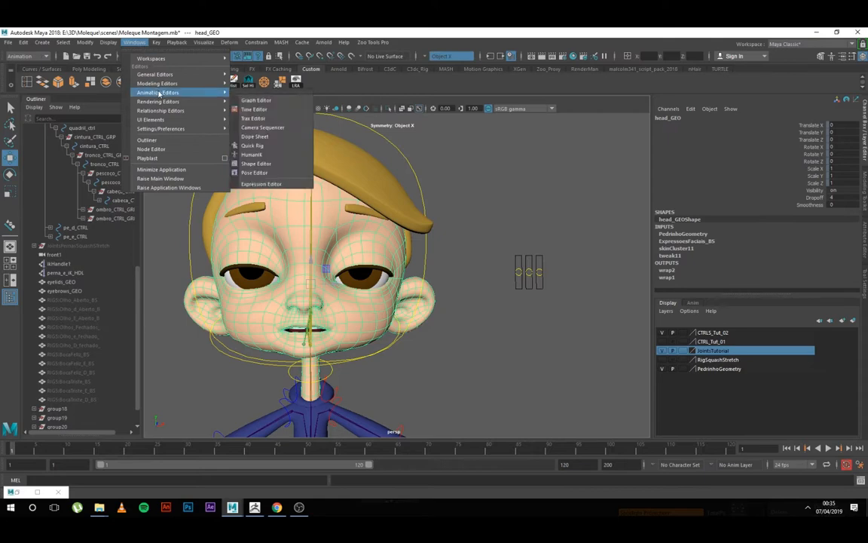
{"action": "left_click", "coordinate": [255, 164]}
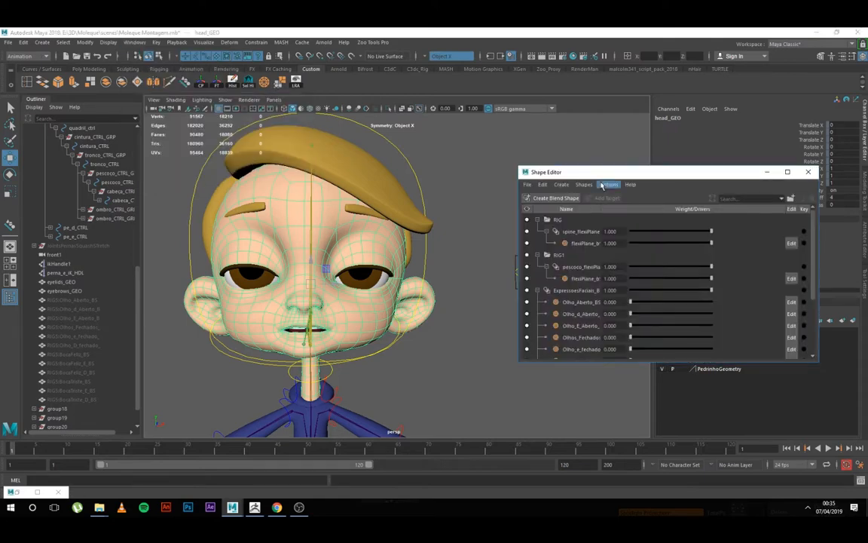
Step: Collapse the RIG and RIG1 groups and enlarge the Shape Editor to show all targets of the facial expressions blend shape
{"action": "left_click", "coordinate": [537, 220]}
{"action": "left_click", "coordinate": [536, 230]}
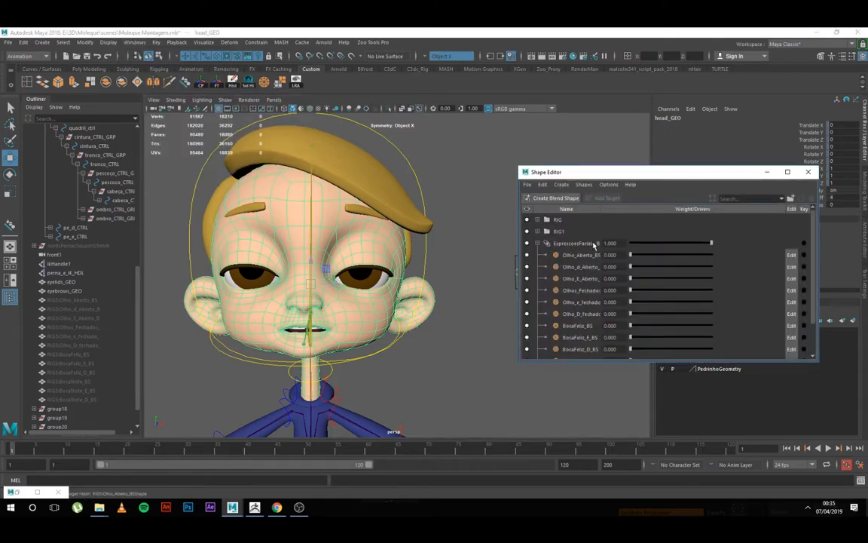
{"action": "left_click", "coordinate": [582, 244]}
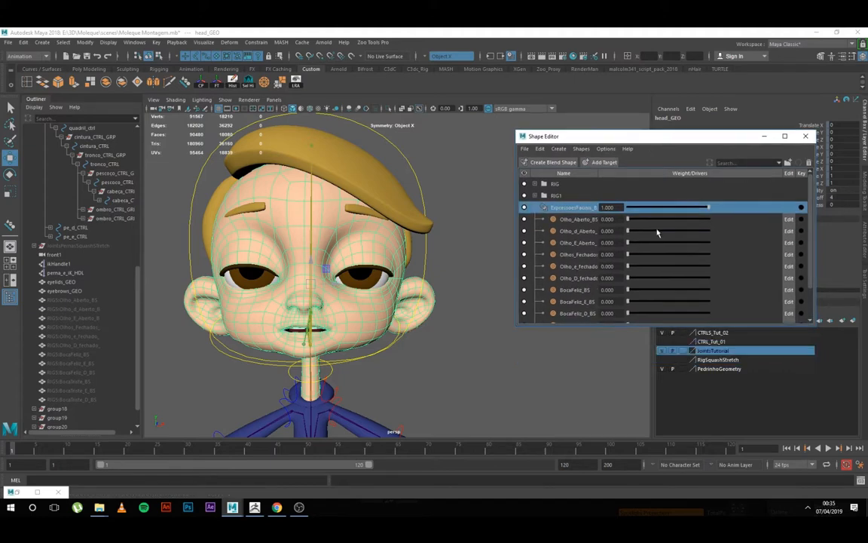
{"action": "left_click_drag", "start_coordinate": [640, 324], "coordinate": [624, 391]}
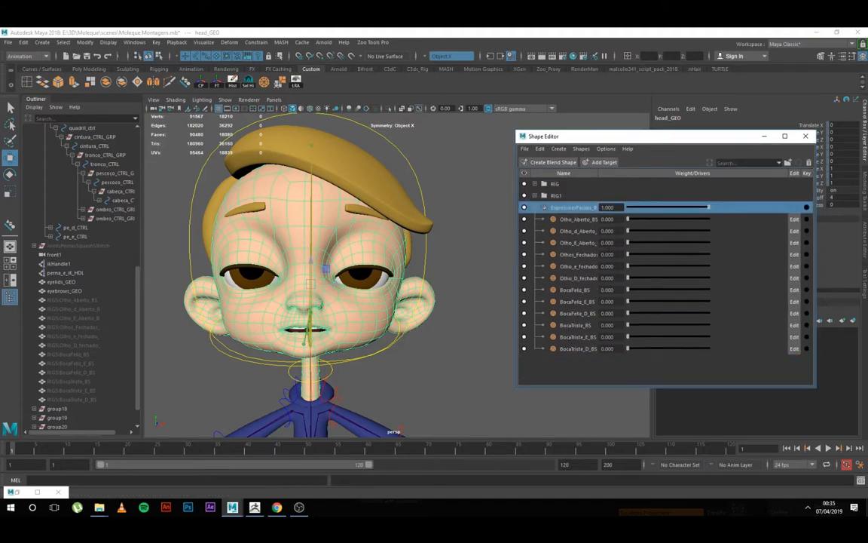
Step: Use Select Mesh on the Olho_Aberto_BS target, move the Shape Editor clear of the slider controls, and select the head mesh
{"action": "left_click", "coordinate": [567, 219]}
{"action": "left_click_drag", "start_coordinate": [671, 138], "coordinate": [626, 137]}
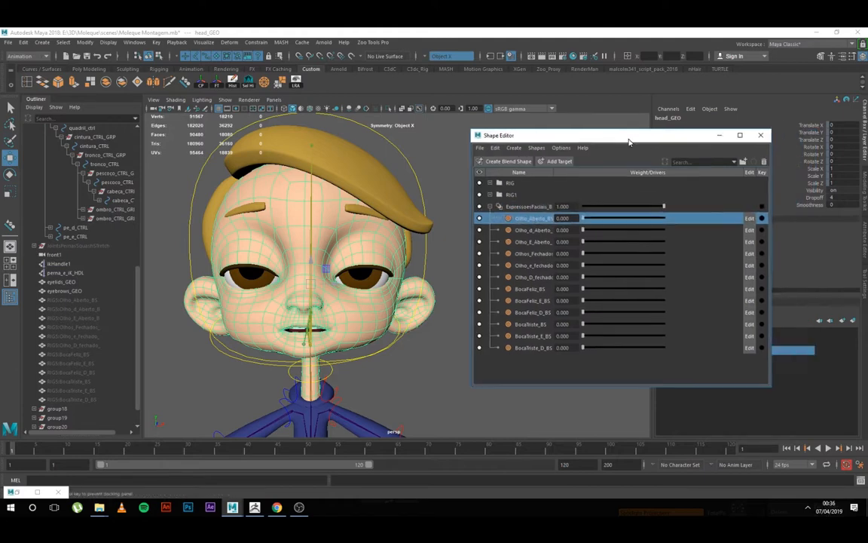
{"action": "right_click", "coordinate": [537, 221]}
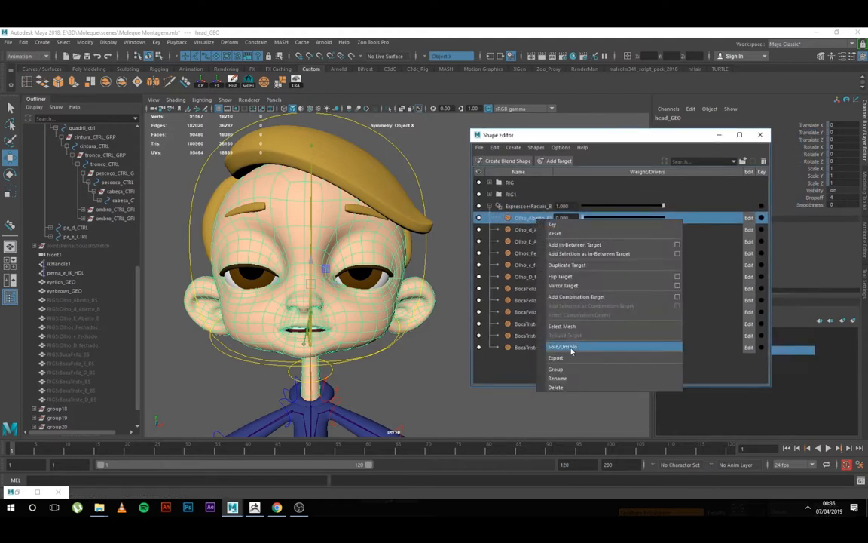
{"action": "left_click", "coordinate": [562, 325]}
{"action": "left_click_drag", "start_coordinate": [590, 135], "coordinate": [579, 325]}
{"action": "left_click", "coordinate": [336, 227]}
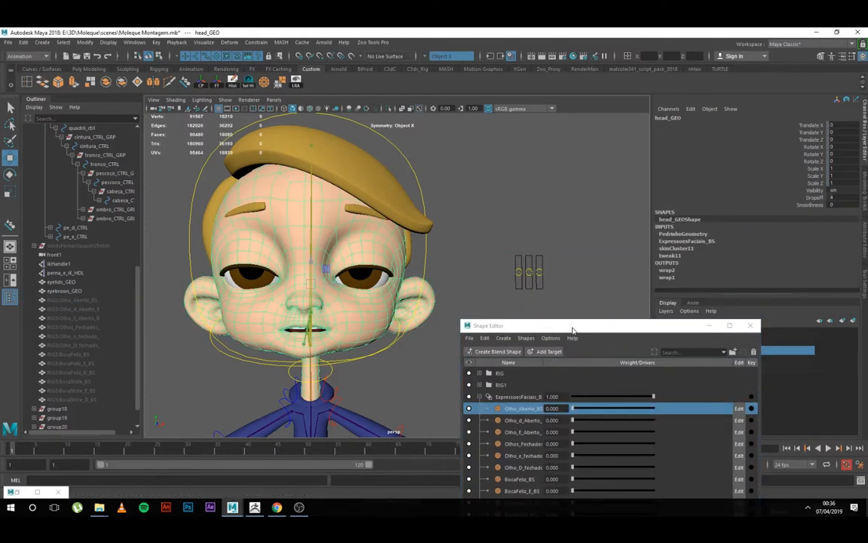
Step: Close the Shape Editor and show the target weights of the head mesh's ExpressoesFaciais_BS input
{"action": "left_click_drag", "start_coordinate": [633, 326], "coordinate": [503, 314]}
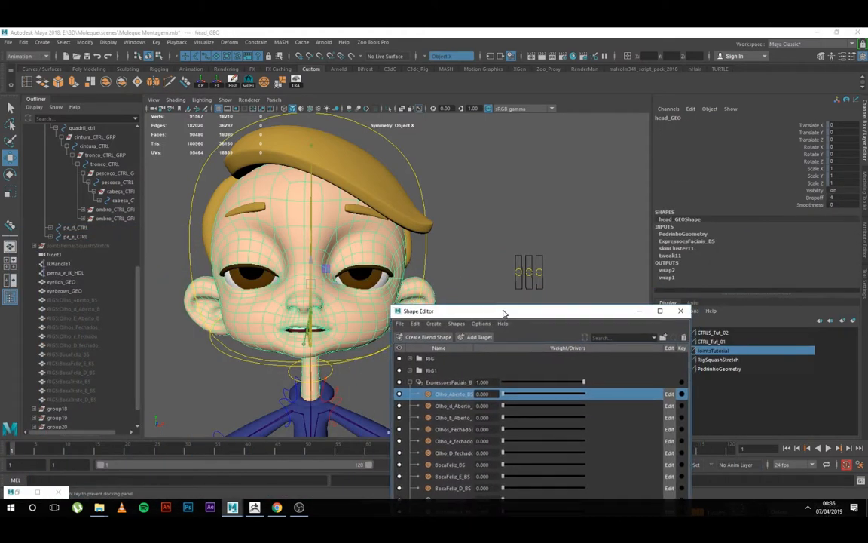
{"action": "left_click", "coordinate": [671, 309]}
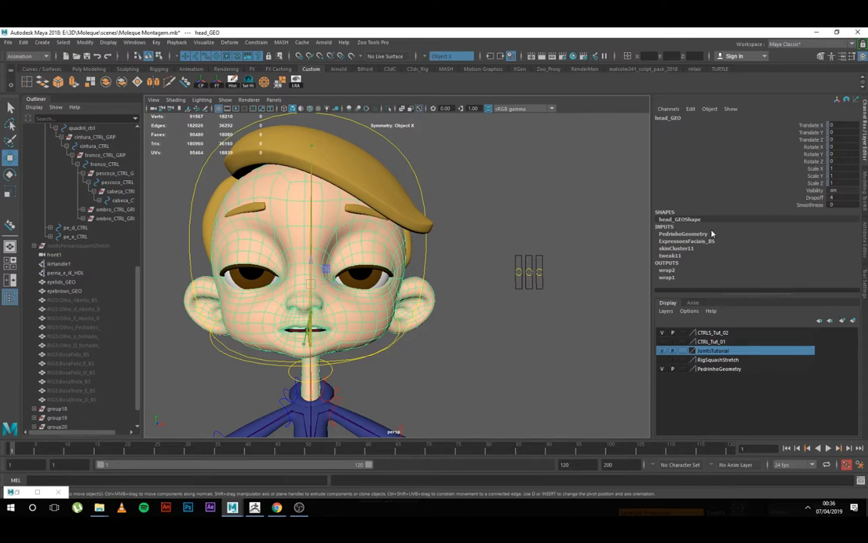
{"action": "left_click", "coordinate": [673, 241]}
{"action": "scroll", "coordinate": [680, 226], "scroll_direction": "down", "scroll_amount": 2}
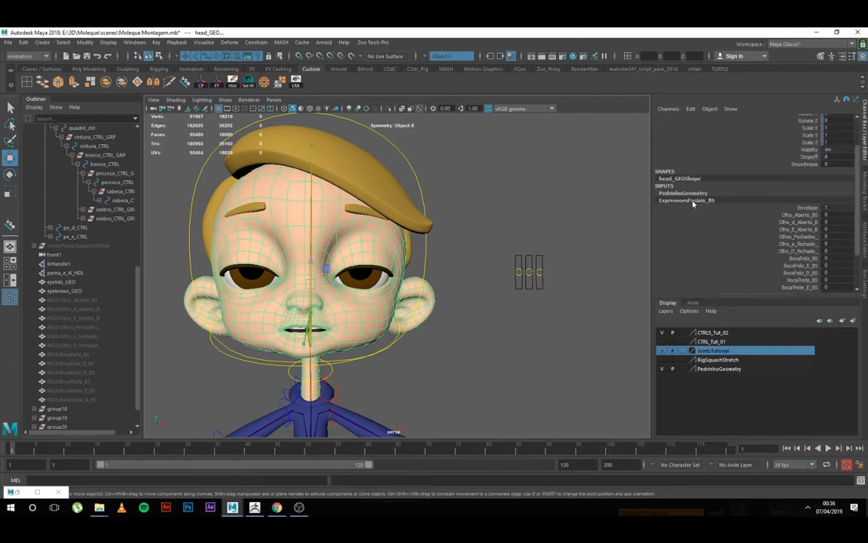
{"action": "scroll", "coordinate": [685, 197], "scroll_direction": "down", "scroll_amount": 1}
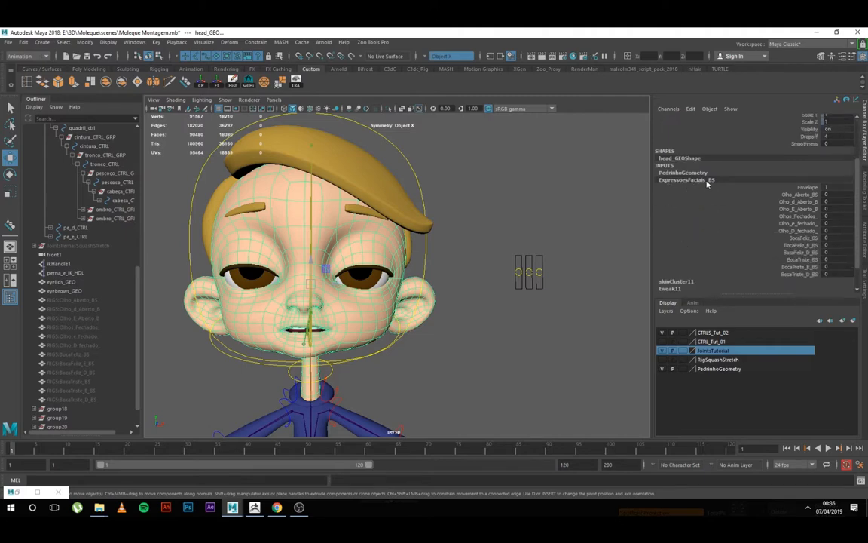
{"action": "mouse_move", "coordinate": [830, 193]}
{"action": "left_mouse_down", "text": "ctrl"}
{"action": "mouse_move", "coordinate": [855, 194]}
{"action": "mouse_move", "coordinate": [831, 194]}
{"action": "left_mouse_up", "text": "ctrl"}
{"action": "left_click_drag", "start_coordinate": [841, 201], "coordinate": [859, 201], "text": "ctrl"}
{"action": "left_click_drag", "start_coordinate": [859, 201], "coordinate": [844, 216], "text": "ctrl"}
Step: Select the cabeca_CTRL head control and rotate it freely to tilt and turn the head as a trial pose
{"action": "left_click", "coordinate": [402, 194]}
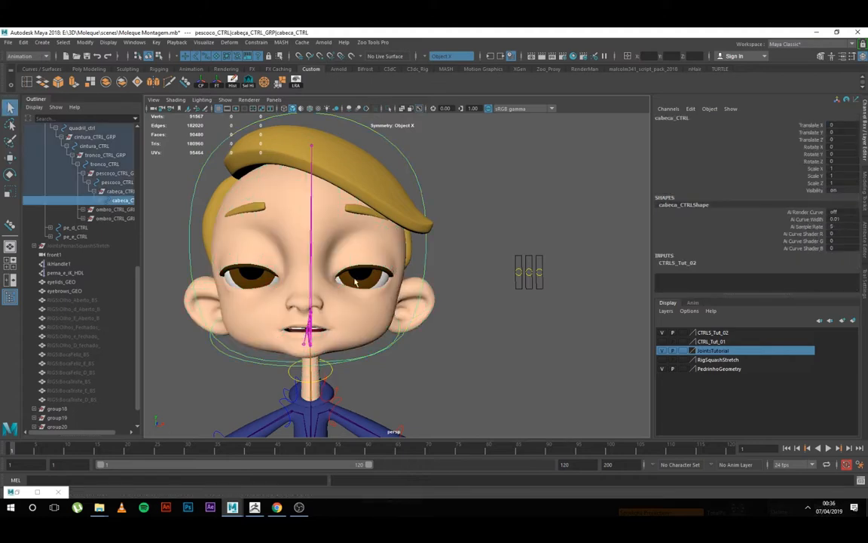
{"action": "left_click_drag", "start_coordinate": [404, 196], "coordinate": [467, 270], "text": "alt"}
{"action": "left_click_drag", "start_coordinate": [415, 244], "coordinate": [462, 147], "text": "alt"}
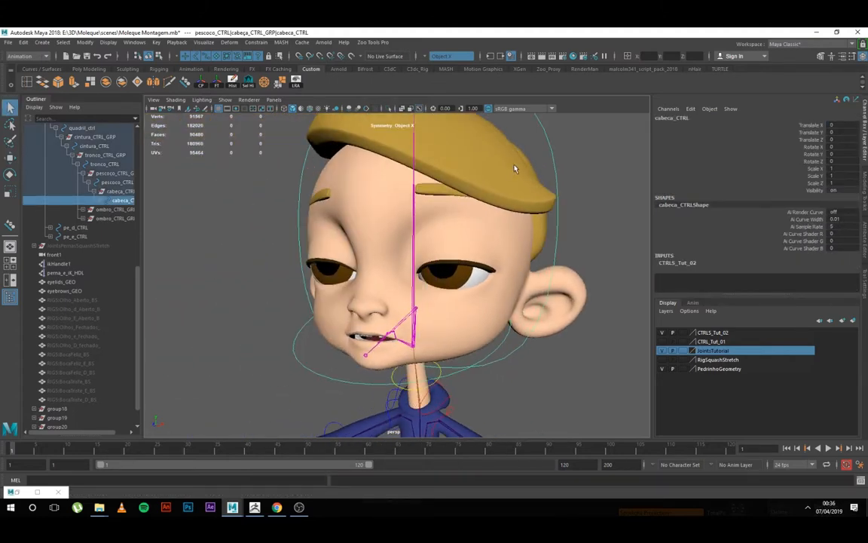
{"action": "key", "text": "e"}
{"action": "mouse_move", "coordinate": [408, 332]}
{"action": "left_mouse_down"}
{"action": "mouse_move", "coordinate": [408, 316]}
{"action": "mouse_move", "coordinate": [405, 333]}
{"action": "mouse_move", "coordinate": [418, 341]}
{"action": "mouse_move", "coordinate": [414, 333]}
{"action": "left_mouse_up"}
{"action": "key", "text": "ctrl+z"}
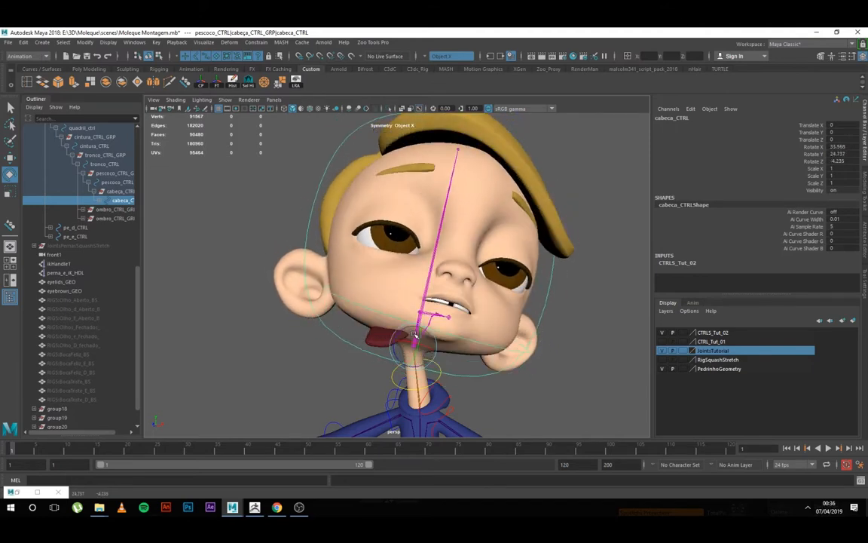
Step: Test the Olho_d_Aberto_BS target on the tilted head mesh by setting its weight to 1, then back to 0
{"action": "left_click", "coordinate": [498, 212]}
{"action": "left_click", "coordinate": [686, 241]}
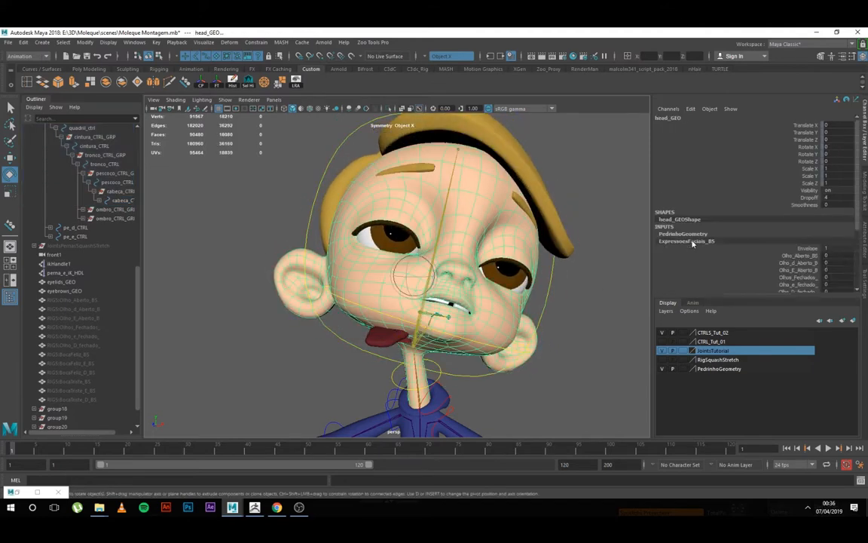
{"action": "scroll", "coordinate": [698, 241], "scroll_direction": "down", "scroll_amount": 1}
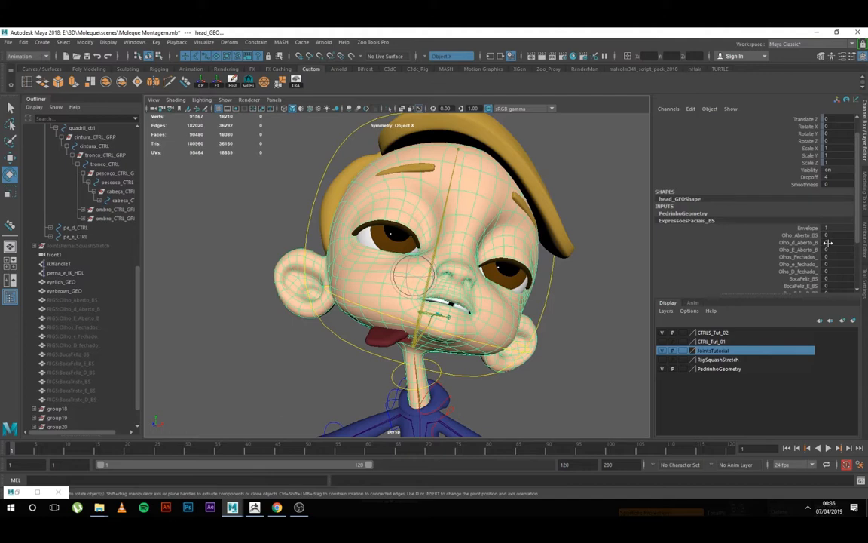
{"action": "left_click", "coordinate": [827, 243]}
{"action": "type", "text": "1"}
{"action": "key", "text": "Return"}
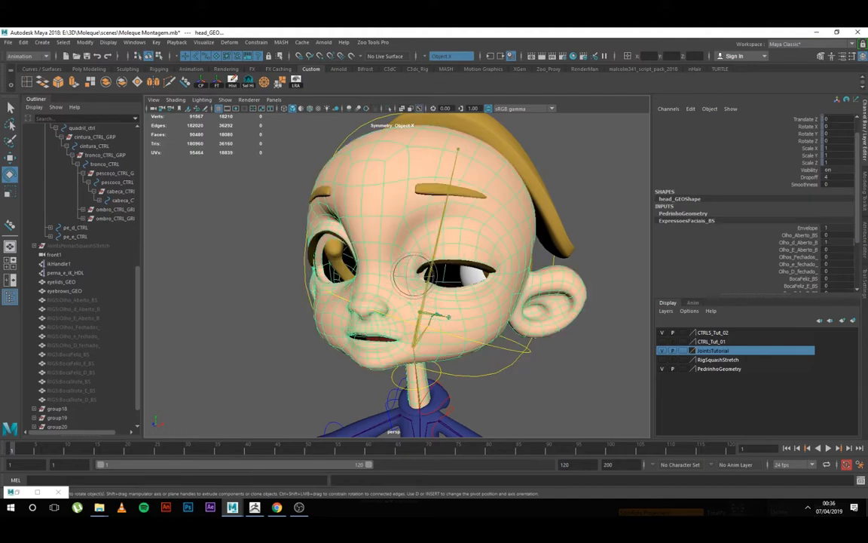
{"action": "left_click", "coordinate": [827, 242]}
{"action": "type", "text": "0"}
{"action": "key", "text": "Return"}
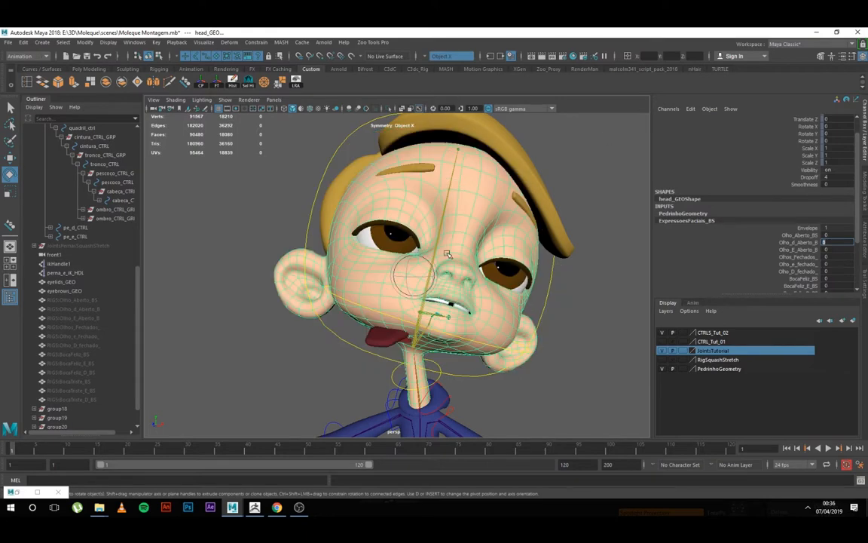
Step: Reset the X, Y and Z rotations of cabeca_CTRL to 0 and deselect it
{"action": "left_click", "coordinate": [550, 267]}
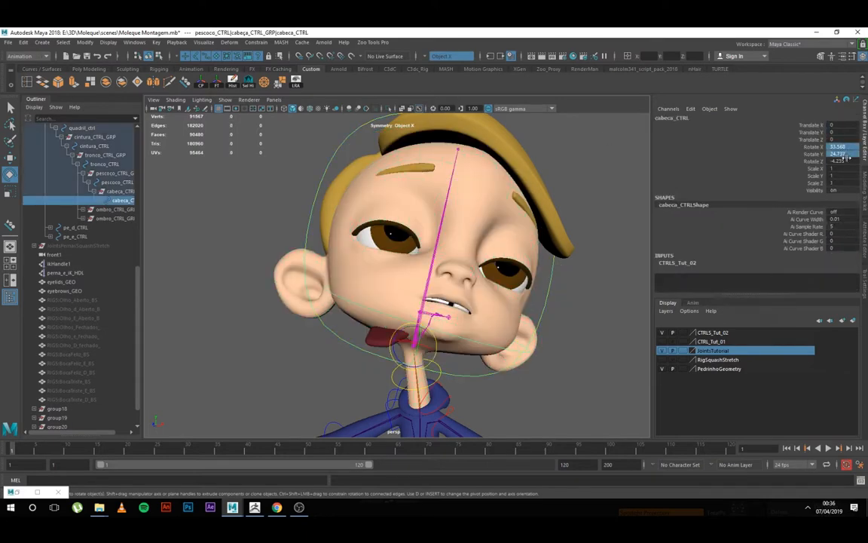
{"action": "type", "text": "0"}
{"action": "key", "text": "Return"}
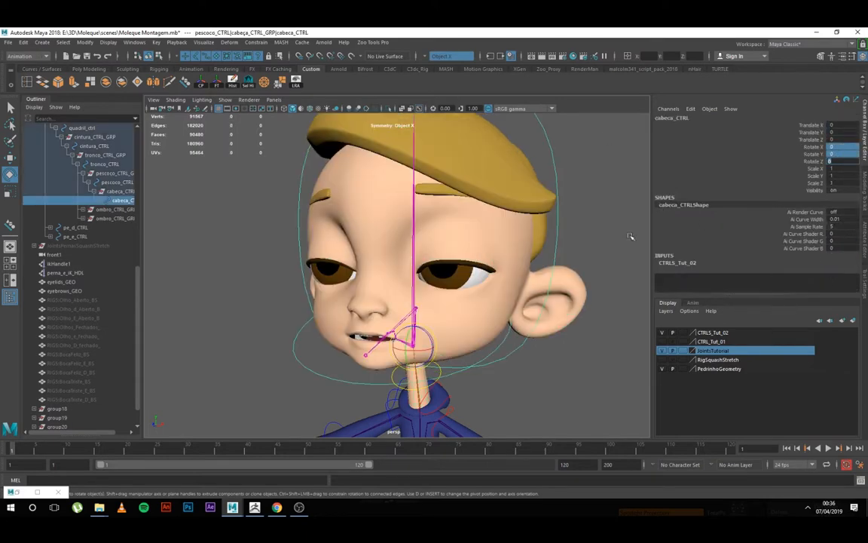
{"action": "left_click", "coordinate": [632, 236]}
Step: Inspect the head mesh's ExpressoesFaciais_BS and skinCluster11 inputs and their order
{"action": "left_click", "coordinate": [465, 229]}
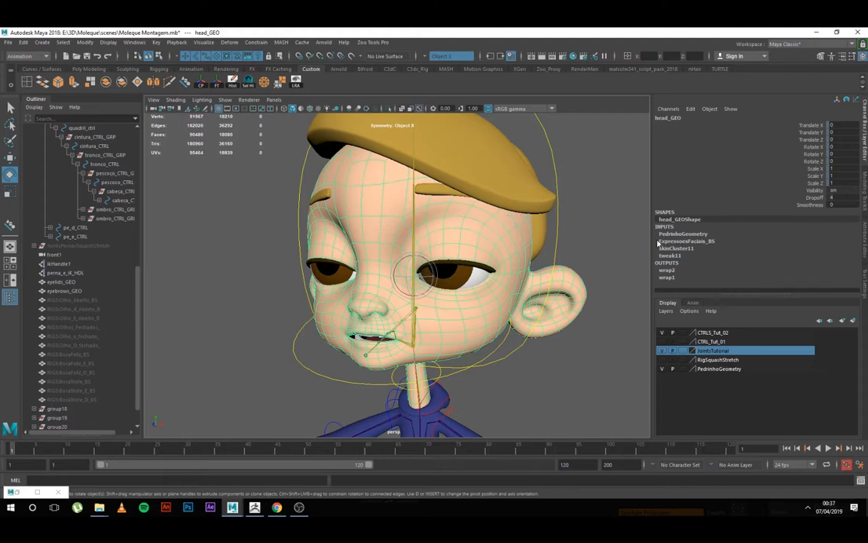
{"action": "left_click", "coordinate": [687, 242]}
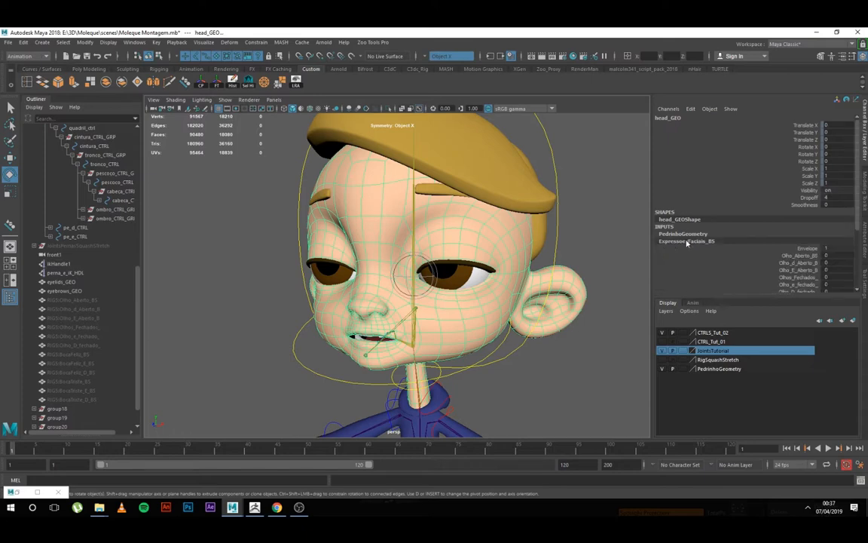
{"action": "scroll", "coordinate": [694, 247], "scroll_direction": "down", "scroll_amount": 4}
{"action": "left_click", "coordinate": [685, 262]}
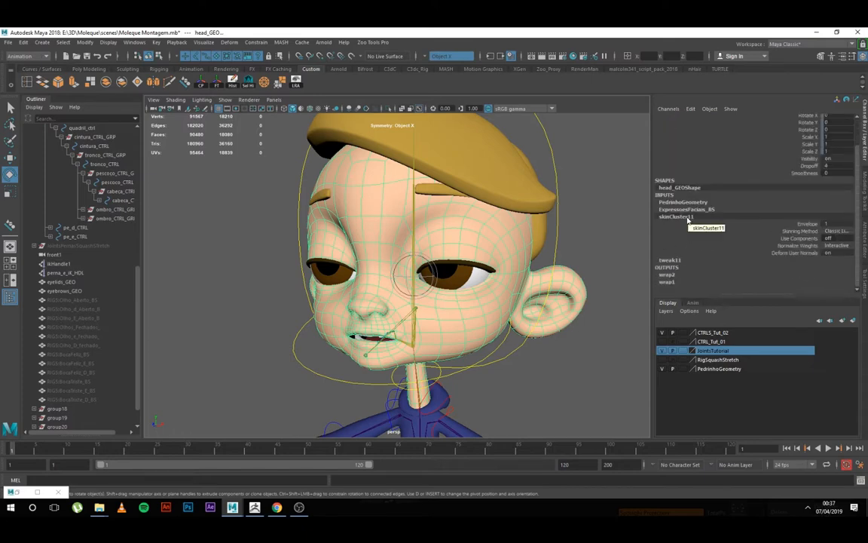
{"action": "left_click", "coordinate": [601, 237]}
{"action": "left_click", "coordinate": [483, 224]}
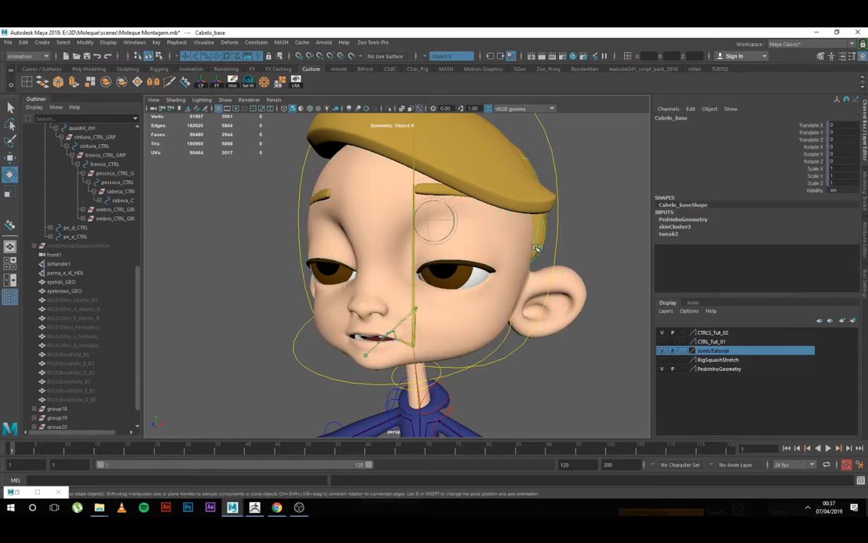
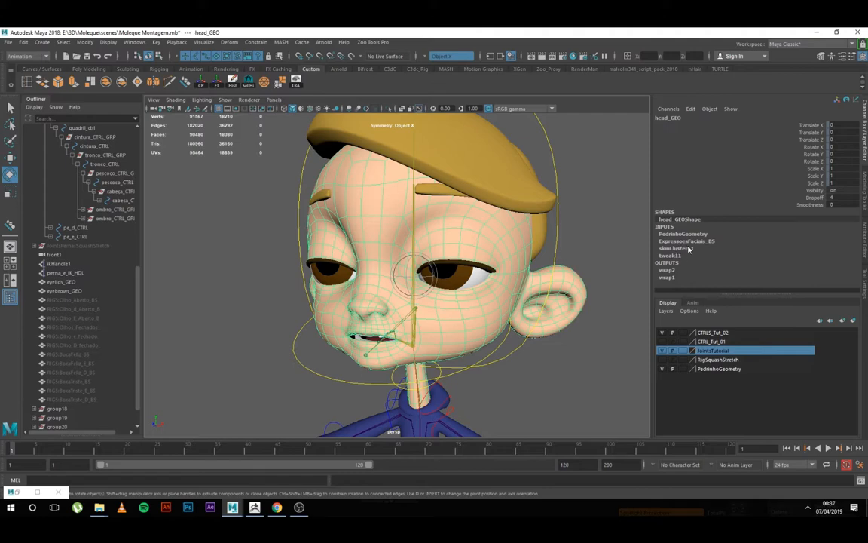
Step: Open the list of all input operations for head_GEO and reorder skinCluster11 above the ExpressoesFaciais_BS blend shape
{"action": "right_click", "coordinate": [475, 229]}
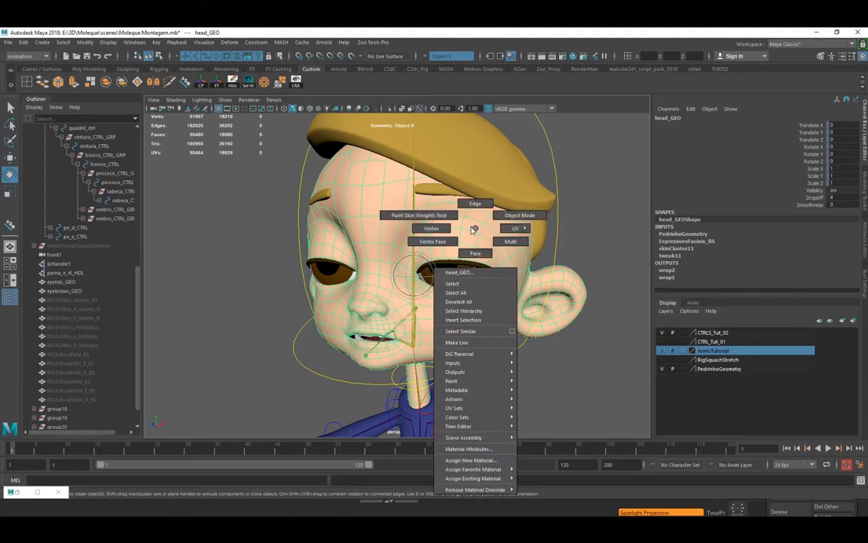
{"action": "mouse_move", "coordinate": [470, 375]}
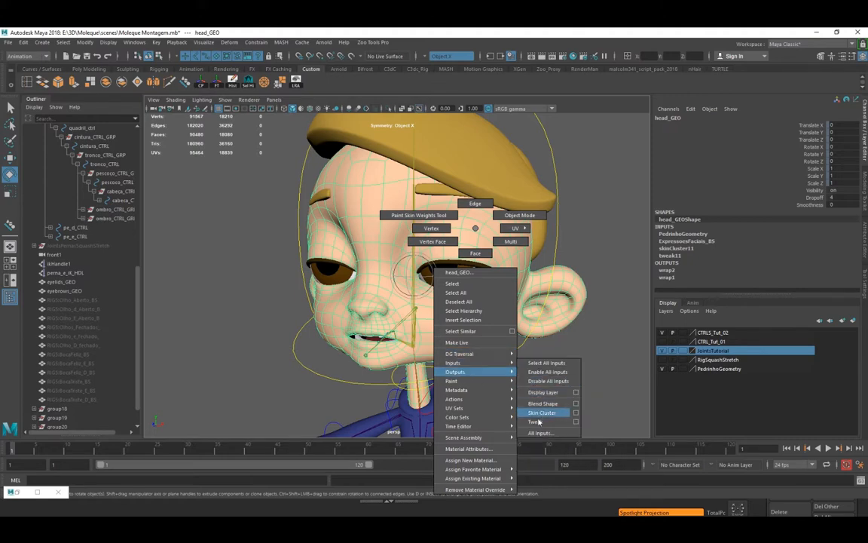
{"action": "left_click", "coordinate": [541, 435]}
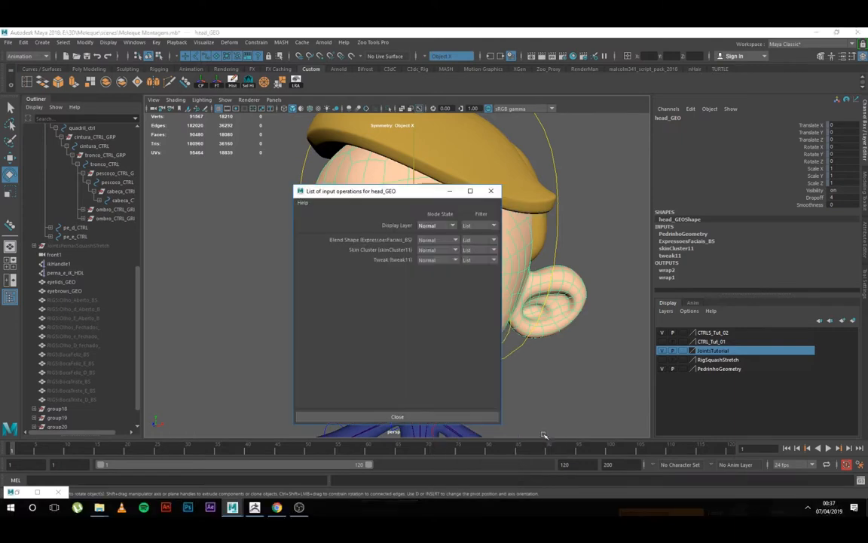
{"action": "left_click_drag", "start_coordinate": [390, 193], "coordinate": [232, 189]}
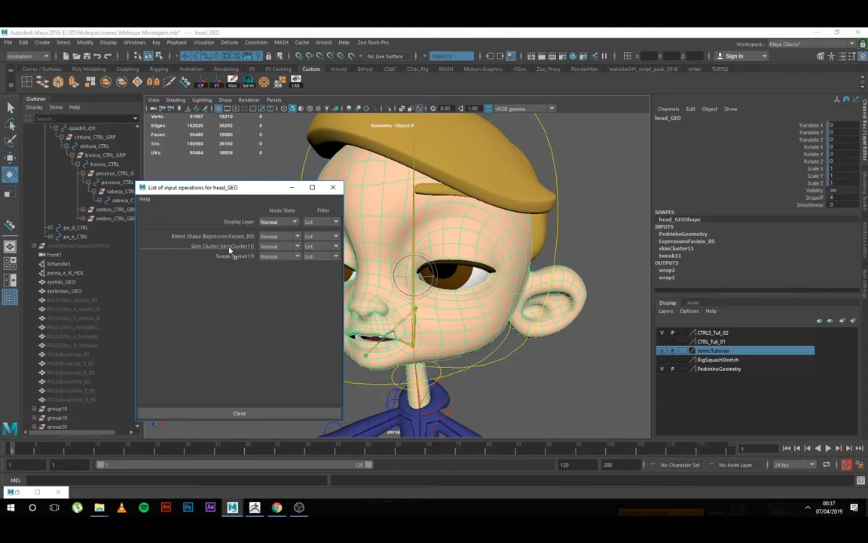
{"action": "middle_click_drag", "start_coordinate": [226, 248], "coordinate": [215, 236]}
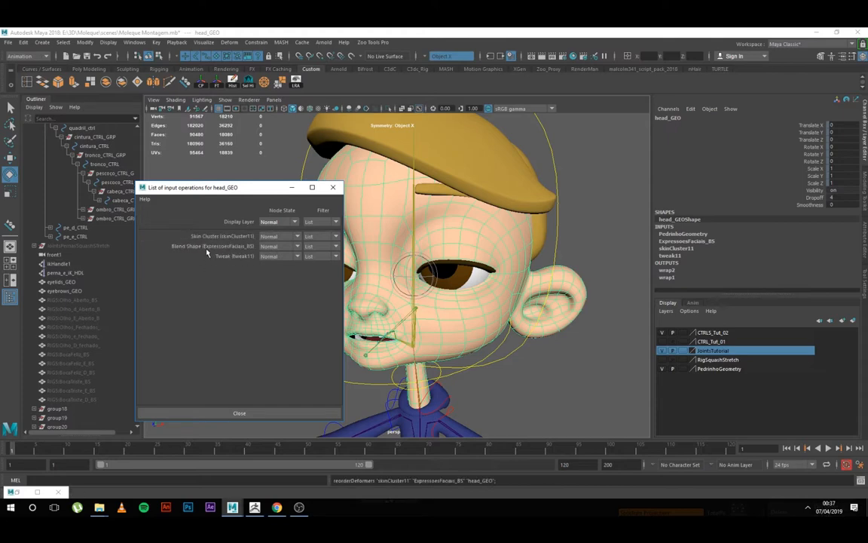
{"action": "left_click", "coordinate": [253, 412]}
Step: Rotate the head control freely and test an ExpressoesFaciais_BS target on the head mesh with weights 1 and 0
{"action": "left_click", "coordinate": [558, 156]}
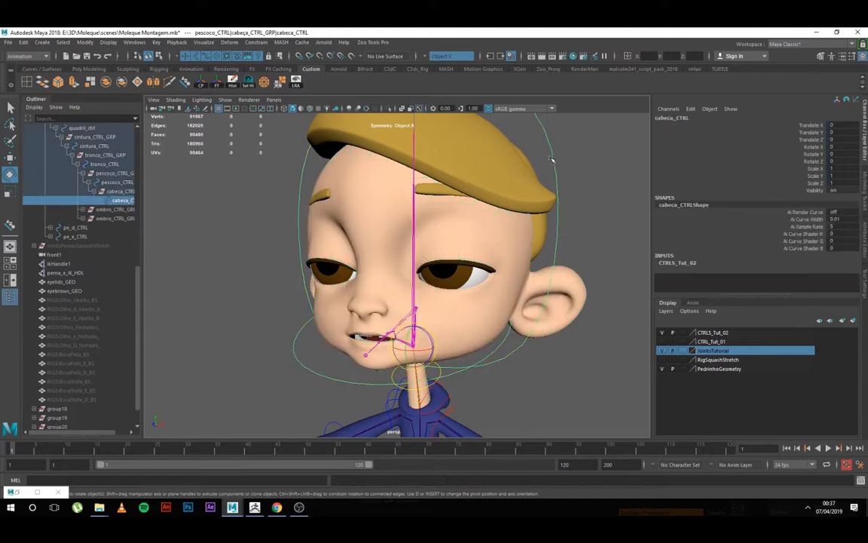
{"action": "mouse_move", "coordinate": [402, 345]}
{"action": "left_mouse_down"}
{"action": "mouse_move", "coordinate": [415, 344]}
{"action": "mouse_move", "coordinate": [404, 339]}
{"action": "left_mouse_up"}
{"action": "left_click", "coordinate": [392, 175]}
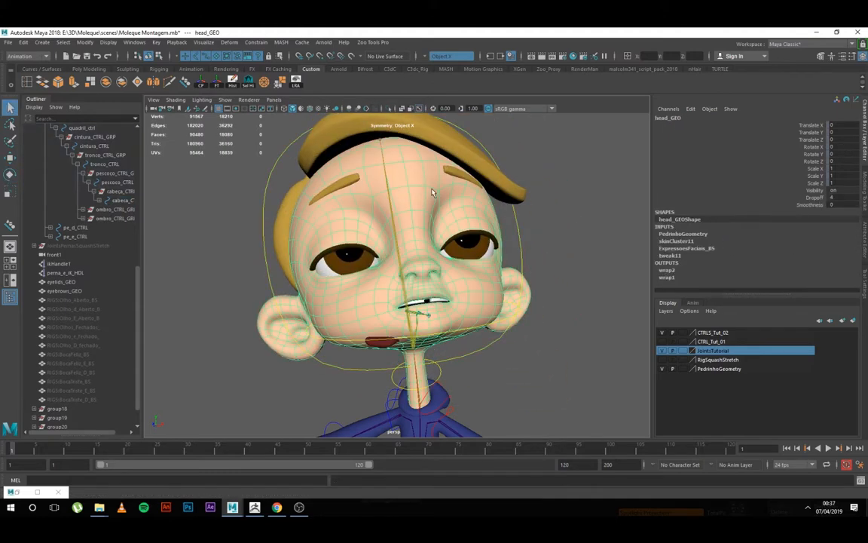
{"action": "left_click", "coordinate": [687, 248]}
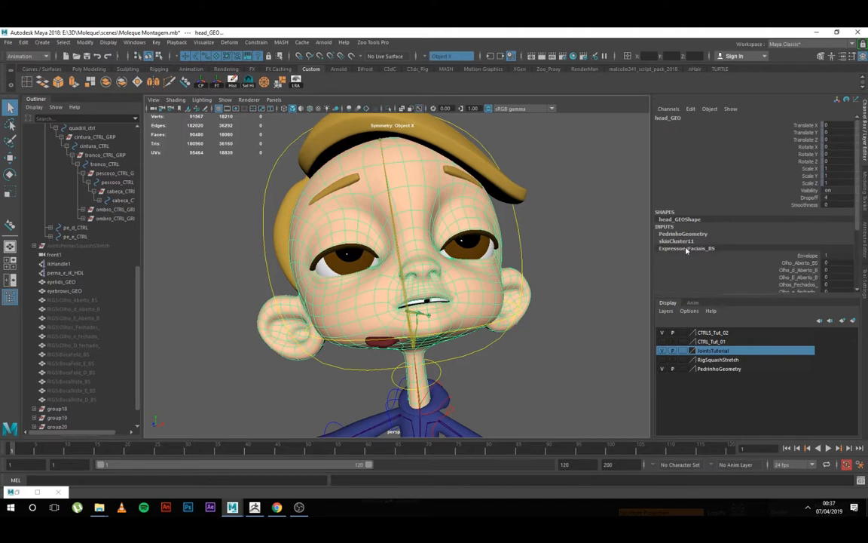
{"action": "type", "text": "1"}
{"action": "key", "text": "Return"}
{"action": "type", "text": "0"}
{"action": "key", "text": "Return"}
{"action": "type", "text": "1"}
{"action": "key", "text": "Return"}
{"action": "key", "text": "ctrl+z"}
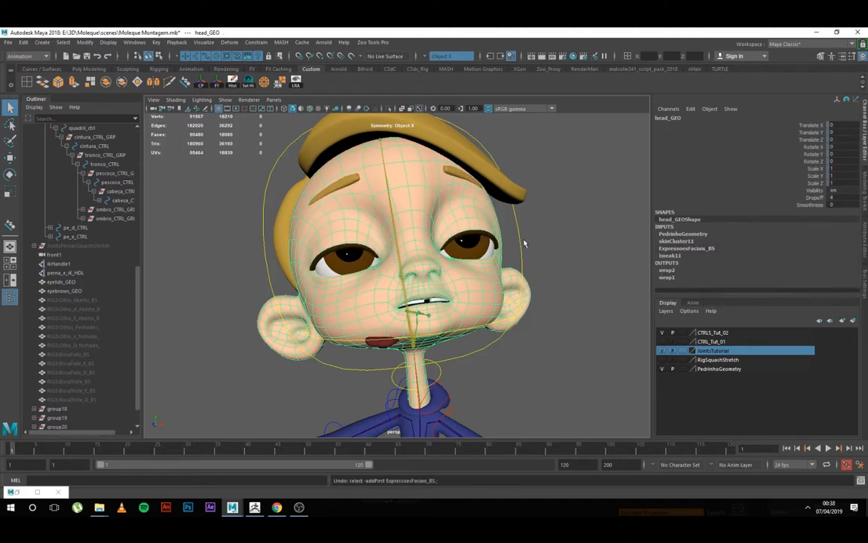
Step: Return cabeca_CTRL to its neutral pose by setting all three rotations to 0, and clear the selection
{"action": "left_click", "coordinate": [519, 240]}
{"action": "left_click_drag", "start_coordinate": [842, 147], "coordinate": [842, 161]}
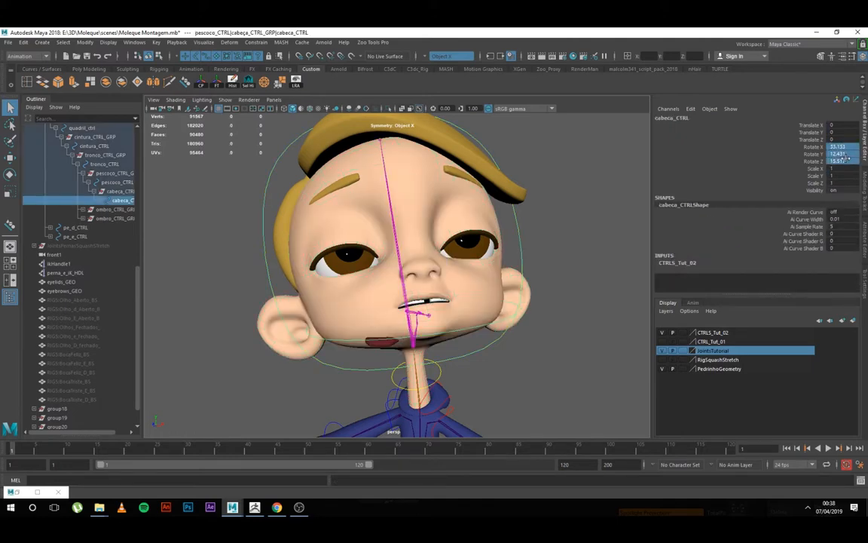
{"action": "type", "text": "0"}
{"action": "key", "text": "Return"}
{"action": "left_click", "coordinate": [618, 233]}
Step: Examine the head together with the three slider controls beside it
{"action": "scroll", "coordinate": [603, 230], "scroll_direction": "down", "scroll_amount": 2}
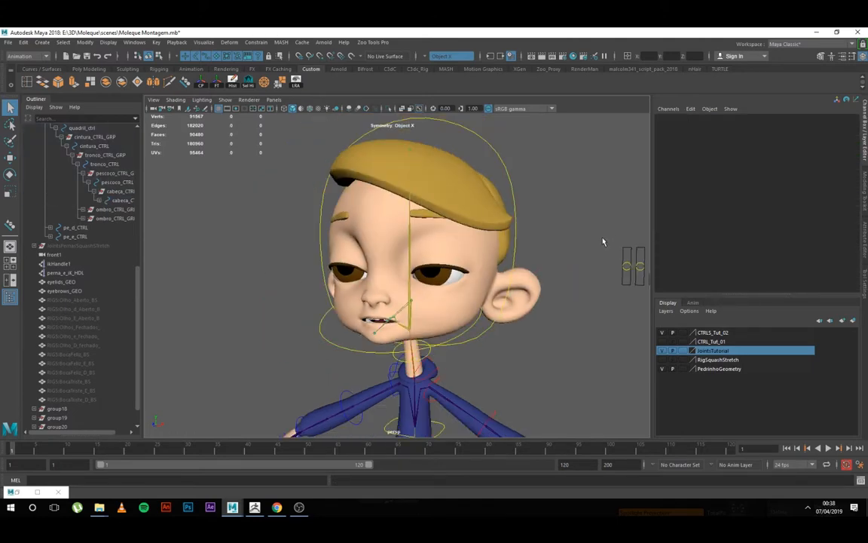
{"action": "scroll", "coordinate": [604, 242], "scroll_direction": "up", "scroll_amount": 3}
{"action": "scroll", "coordinate": [607, 246], "scroll_direction": "down", "scroll_amount": 1}
{"action": "middle_click_drag", "start_coordinate": [594, 248], "coordinate": [554, 232], "text": "alt"}
{"action": "scroll", "coordinate": [554, 232], "scroll_direction": "down", "scroll_amount": 2}
{"action": "left_click_drag", "start_coordinate": [554, 233], "coordinate": [561, 186], "text": "alt"}
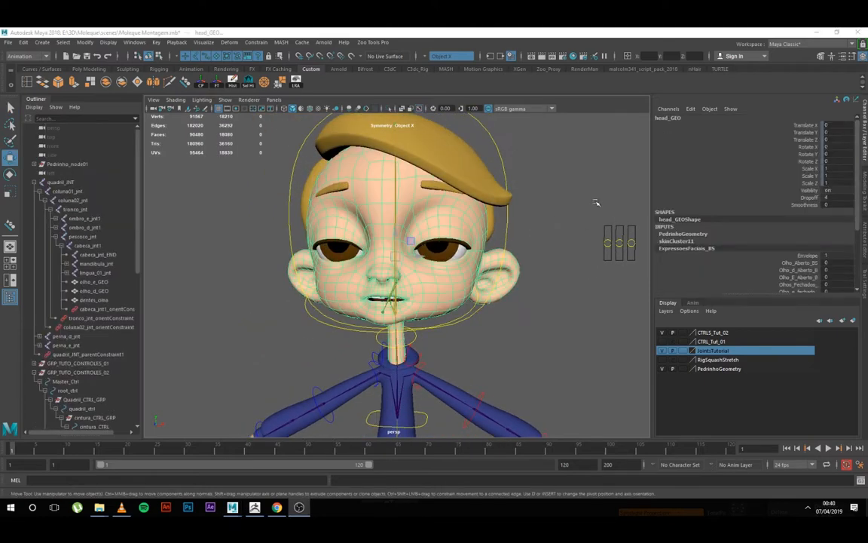
{"action": "left_click", "coordinate": [528, 187]}
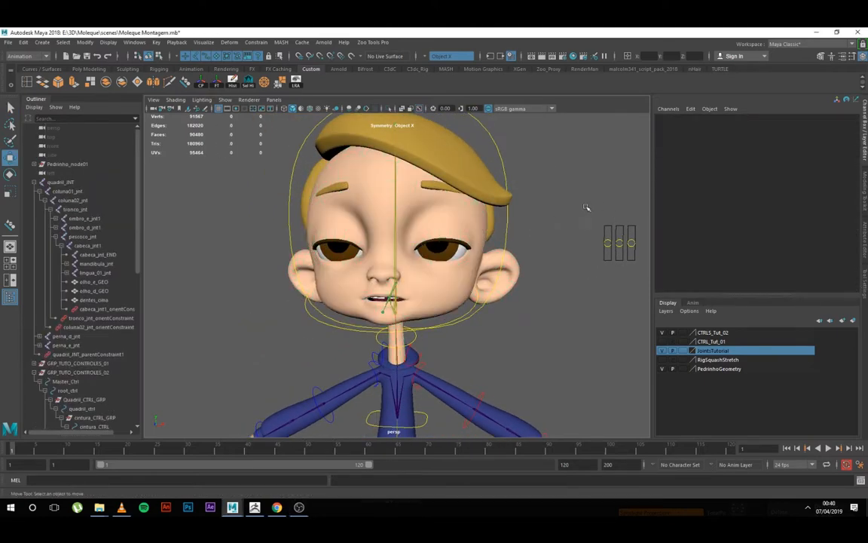
{"action": "left_click", "coordinate": [612, 241]}
{"action": "left_click", "coordinate": [565, 185]}
{"action": "left_click_drag", "start_coordinate": [552, 200], "coordinate": [481, 268], "text": "alt"}
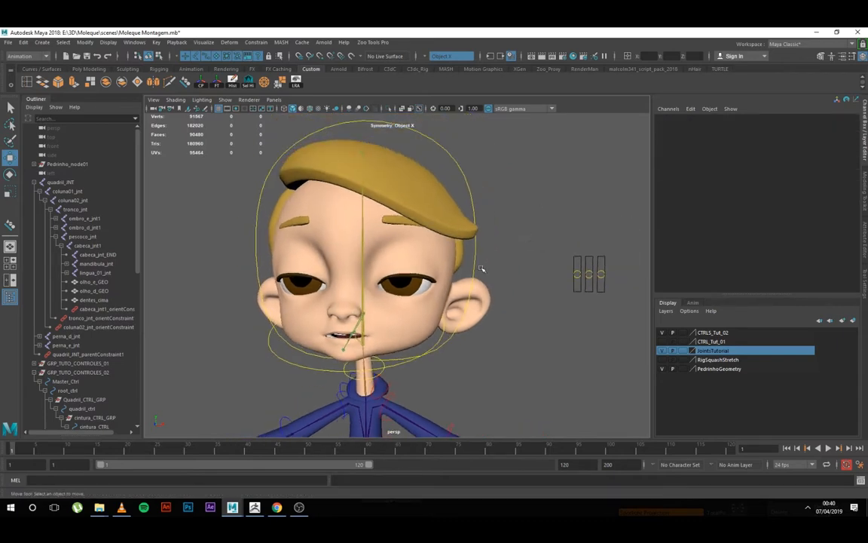
Step: Select the head mesh and highlight its ExpressoesFaciais_BS blend shape input
{"action": "left_click", "coordinate": [363, 217]}
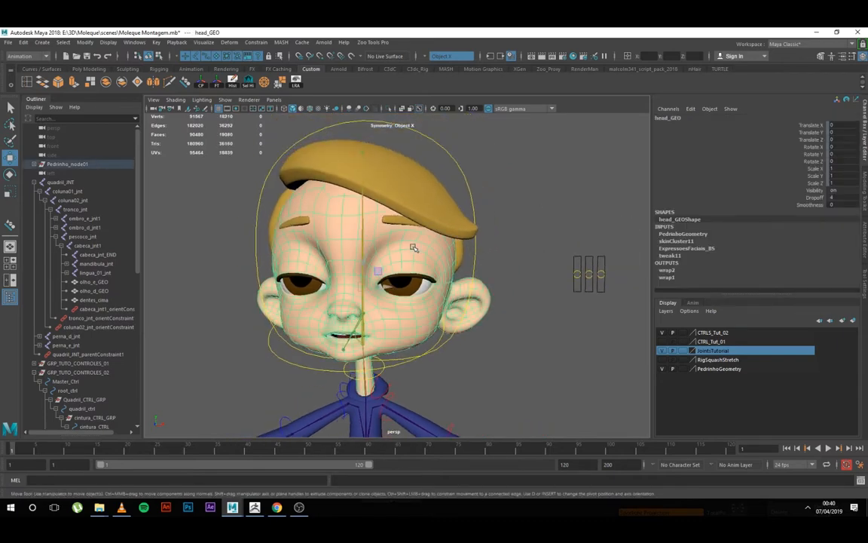
{"action": "left_click", "coordinate": [695, 248]}
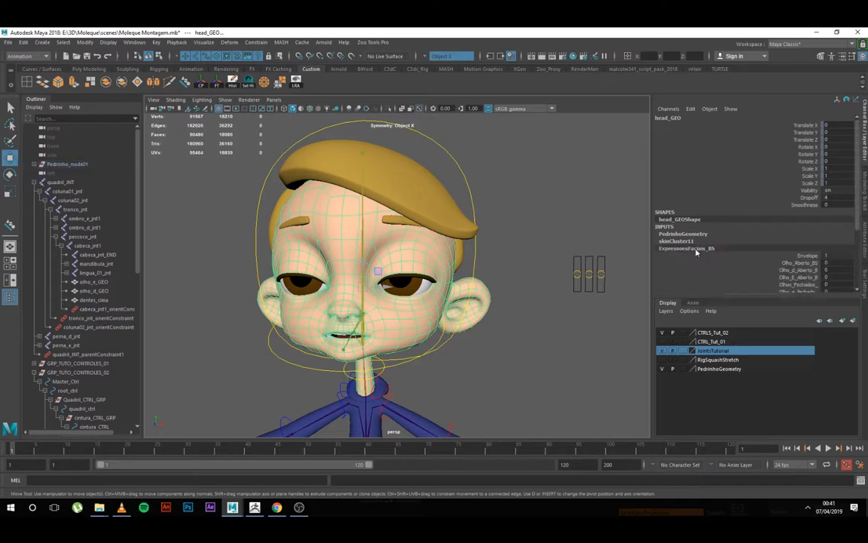
{"action": "scroll", "coordinate": [675, 226], "scroll_direction": "down", "scroll_amount": 1}
{"action": "double_click", "coordinate": [679, 228]}
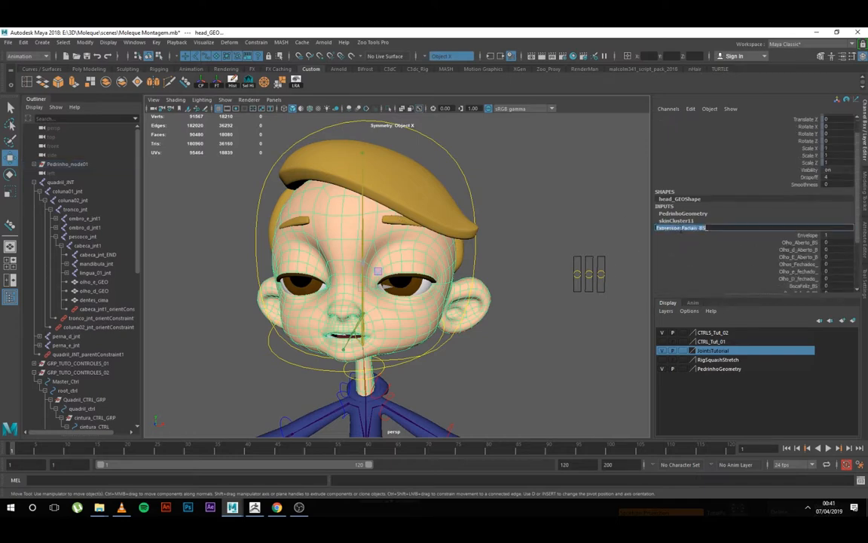
{"action": "left_click", "coordinate": [725, 226]}
{"action": "left_click", "coordinate": [714, 257]}
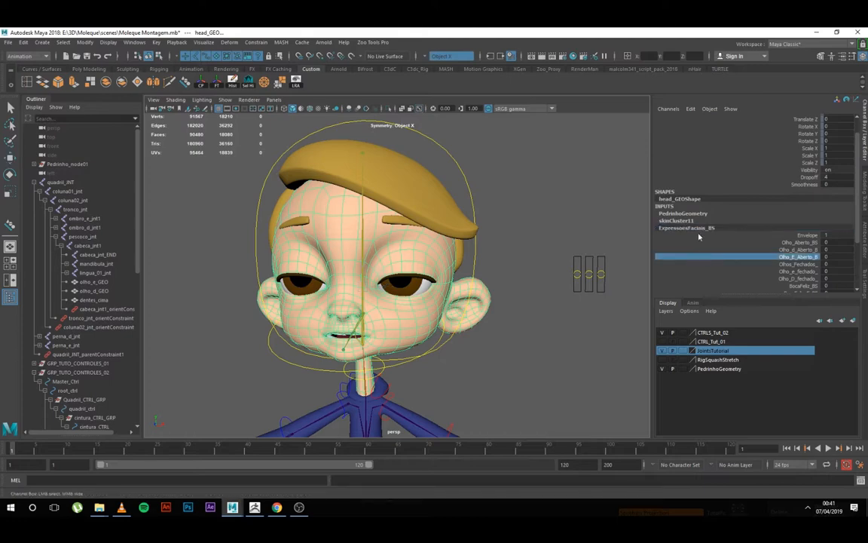
{"action": "double_click", "coordinate": [707, 228]}
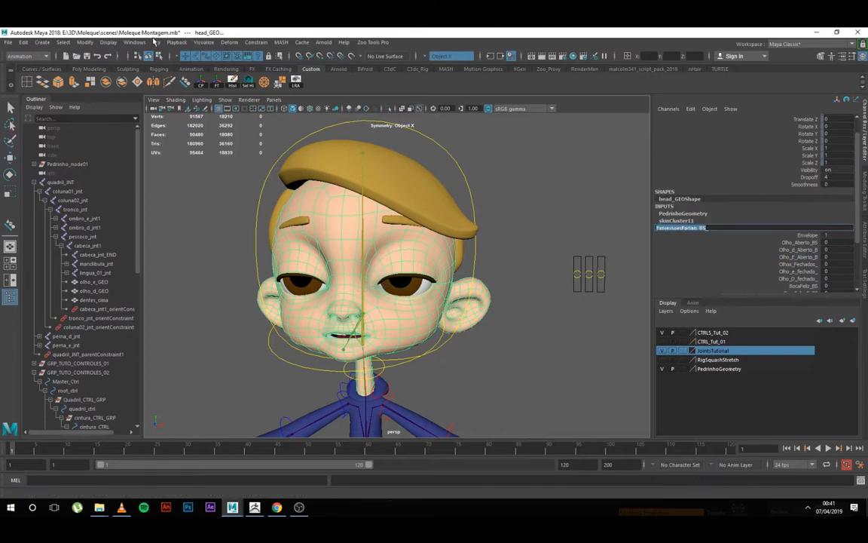
Step: Open Set Driven Key from the Animation menu set for the selected blend shape and move its window off the face
{"action": "left_click", "coordinate": [40, 57]}
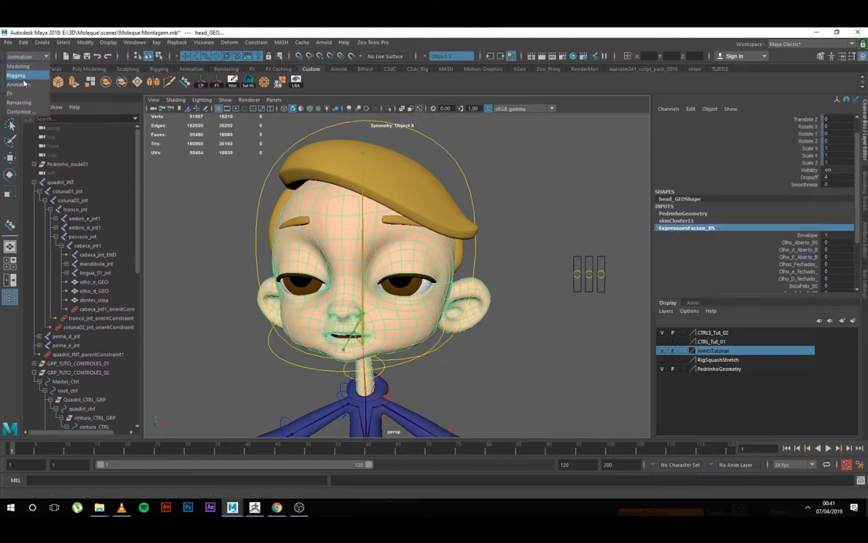
{"action": "left_click", "coordinate": [24, 83]}
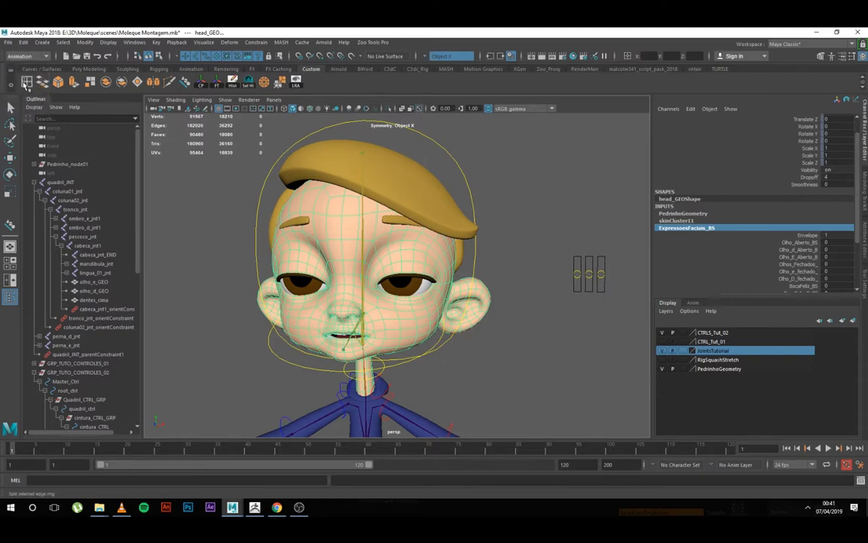
{"action": "left_click", "coordinate": [158, 42]}
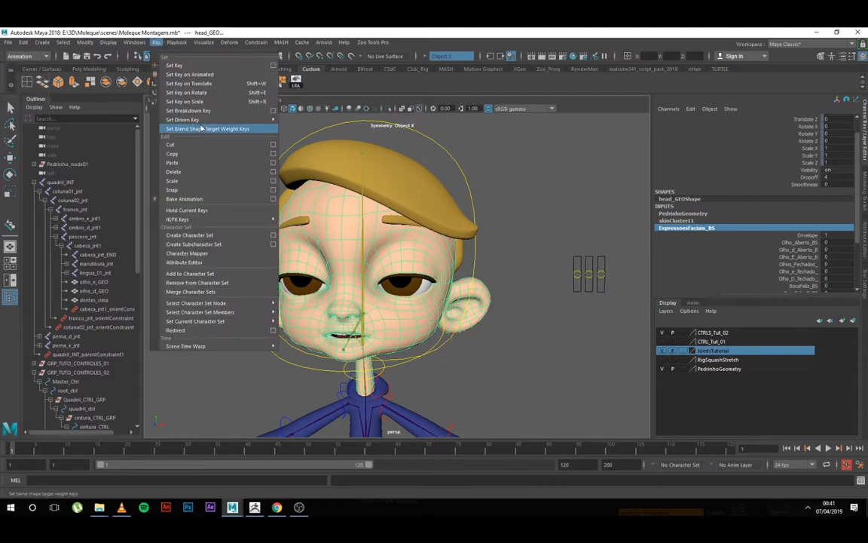
{"action": "mouse_move", "coordinate": [198, 121]}
{"action": "left_click", "coordinate": [295, 128]}
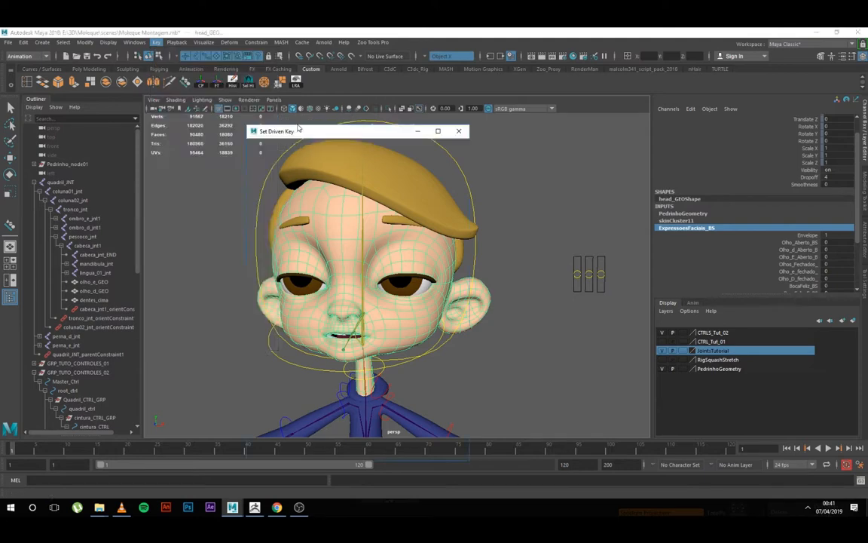
{"action": "left_click_drag", "start_coordinate": [345, 138], "coordinate": [619, 118]}
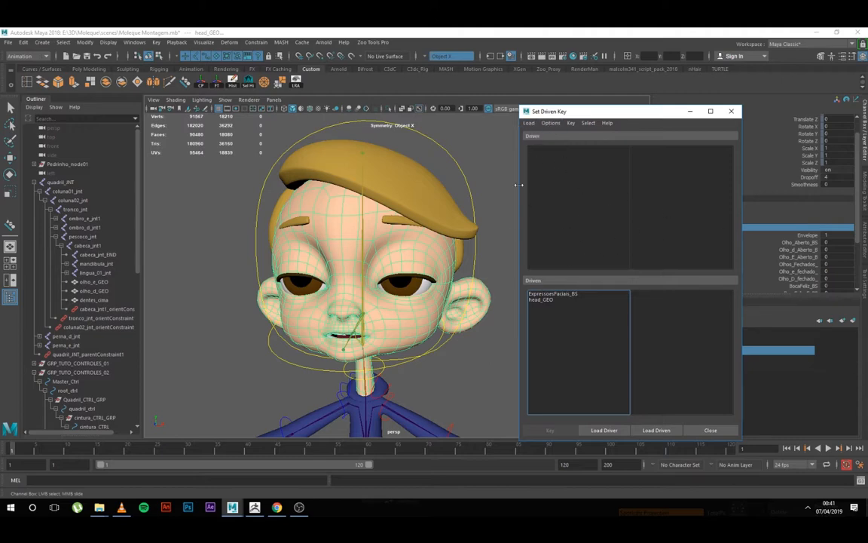
Step: Examine the driven attributes offered for ExpressoesFaciais_BS and head_GEO, including the eye and mouth targets
{"action": "left_click", "coordinate": [557, 294]}
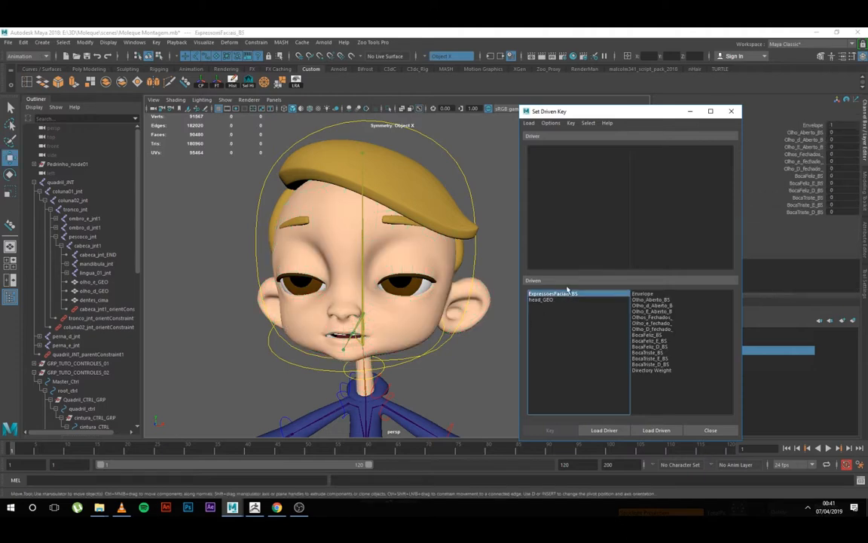
{"action": "left_click", "coordinate": [553, 300]}
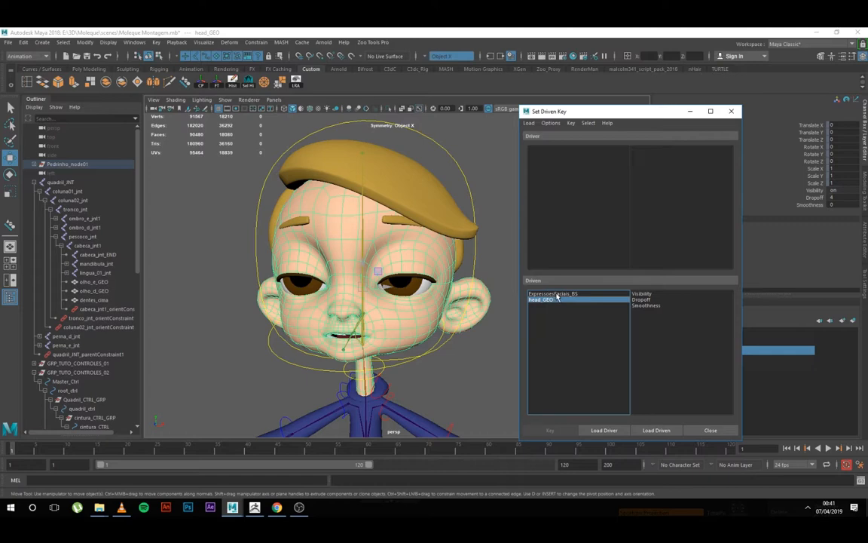
{"action": "left_click", "coordinate": [557, 294]}
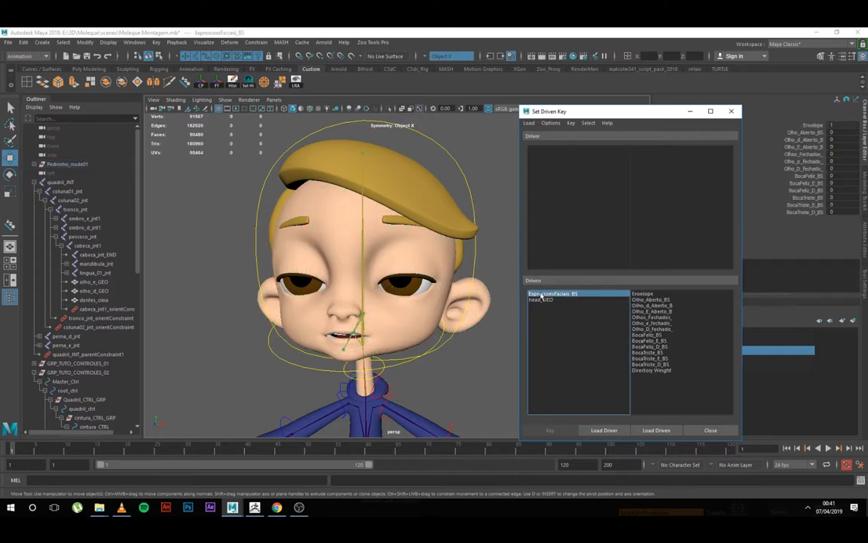
{"action": "left_click_drag", "start_coordinate": [662, 306], "coordinate": [665, 389]}
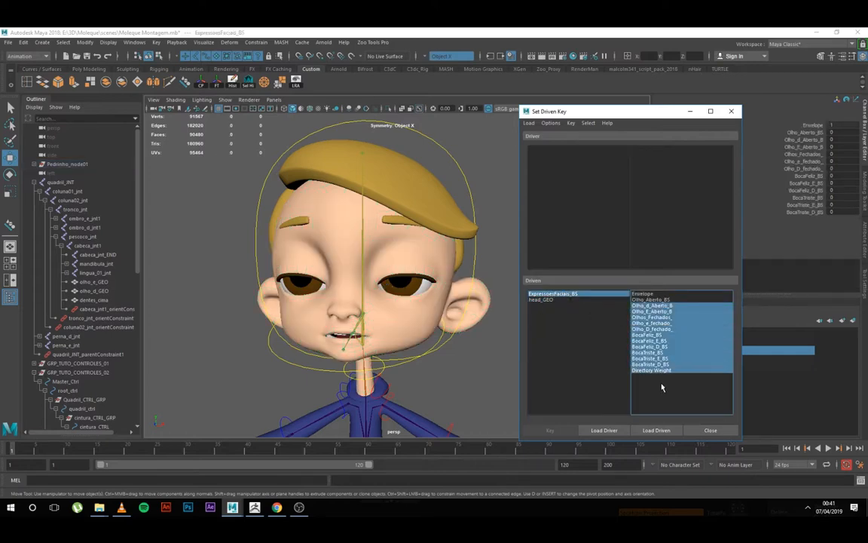
{"action": "left_click", "coordinate": [652, 329]}
{"action": "left_click", "coordinate": [649, 300]}
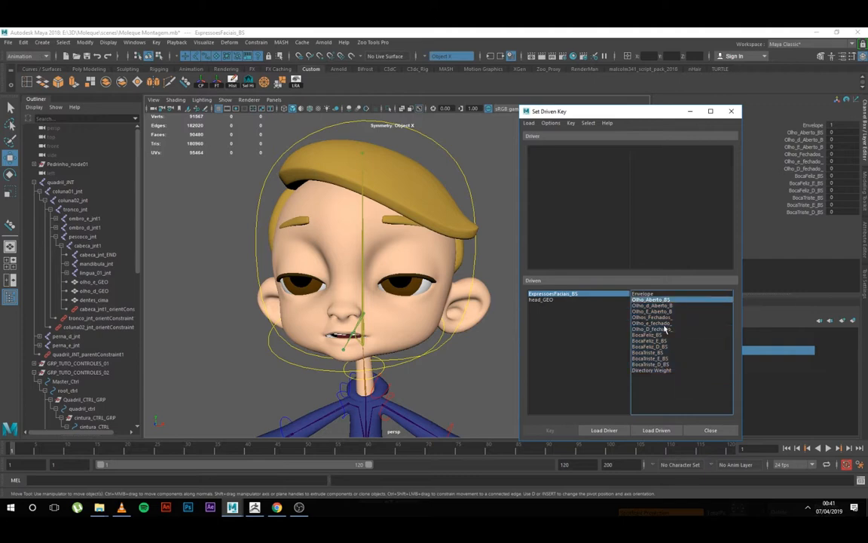
{"action": "left_click", "coordinate": [650, 364]}
{"action": "left_click", "coordinate": [650, 300]}
{"action": "left_click", "coordinate": [650, 341]}
{"action": "left_click", "coordinate": [650, 370]}
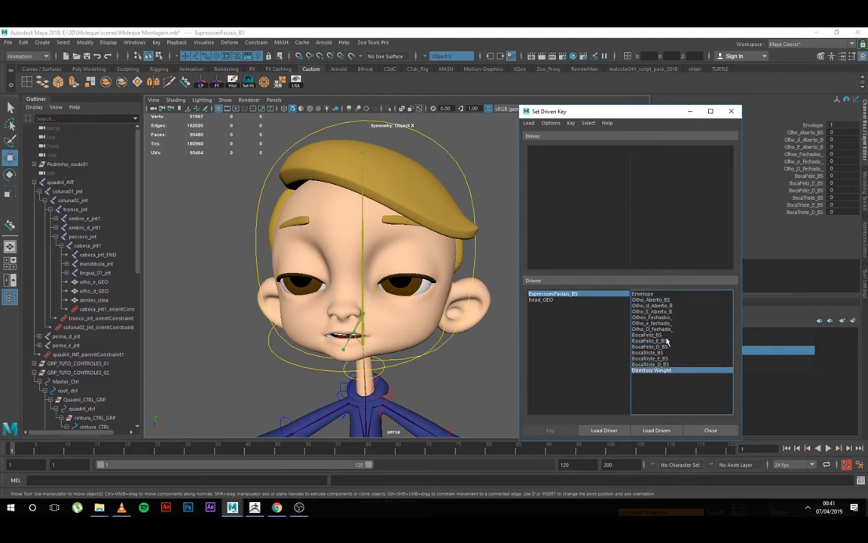
{"action": "left_click_drag", "start_coordinate": [649, 334], "coordinate": [649, 341]}
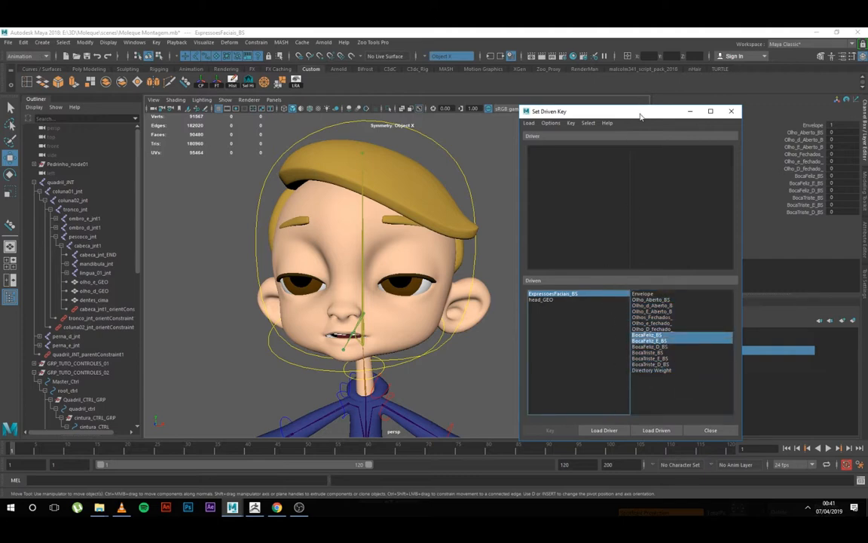
Step: Move the Set Driven Key window clear of the slider controls and load all three sliders as drivers for ExpressoesFaciais_BS
{"action": "left_click_drag", "start_coordinate": [577, 110], "coordinate": [113, 101]}
{"action": "left_click_drag", "start_coordinate": [176, 111], "coordinate": [162, 118]}
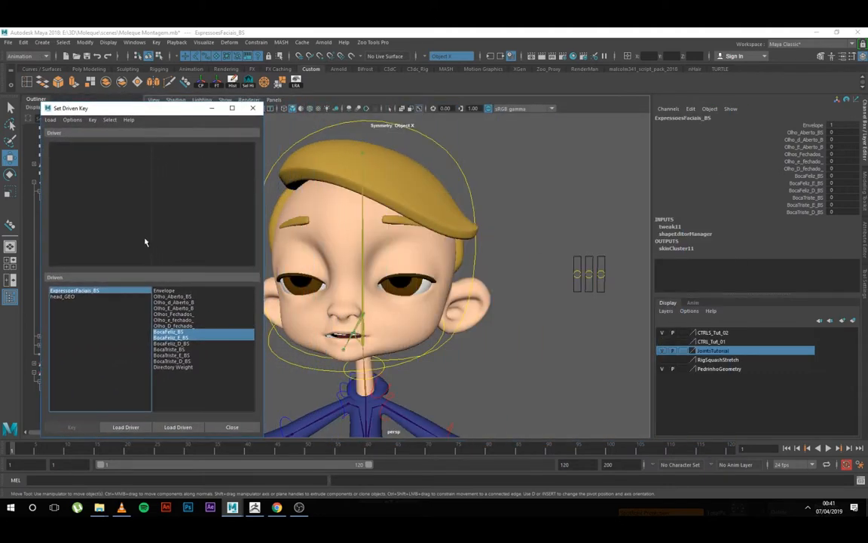
{"action": "left_click", "coordinate": [79, 291]}
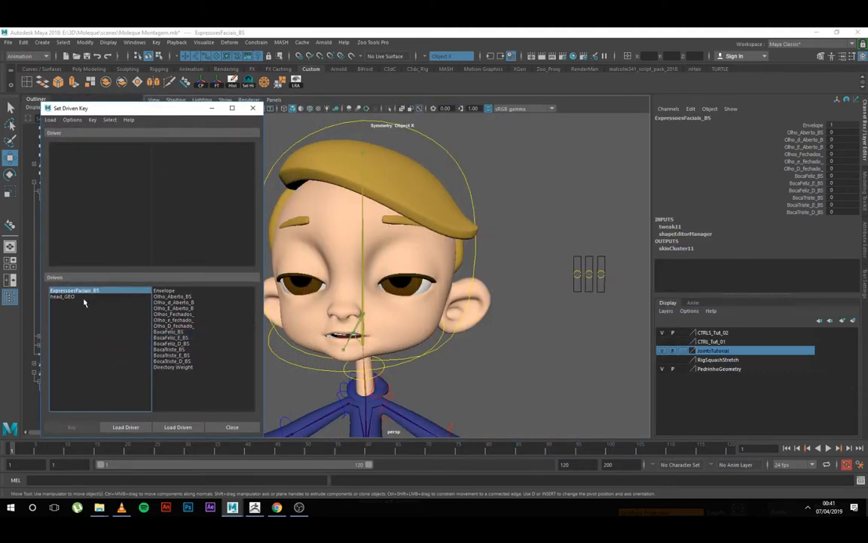
{"action": "left_click", "coordinate": [602, 261]}
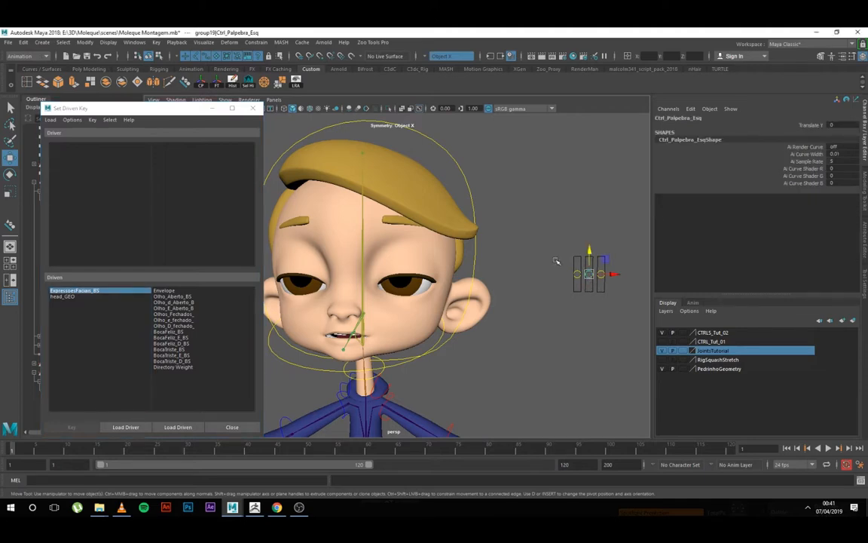
{"action": "left_click_drag", "start_coordinate": [503, 241], "coordinate": [579, 265]}
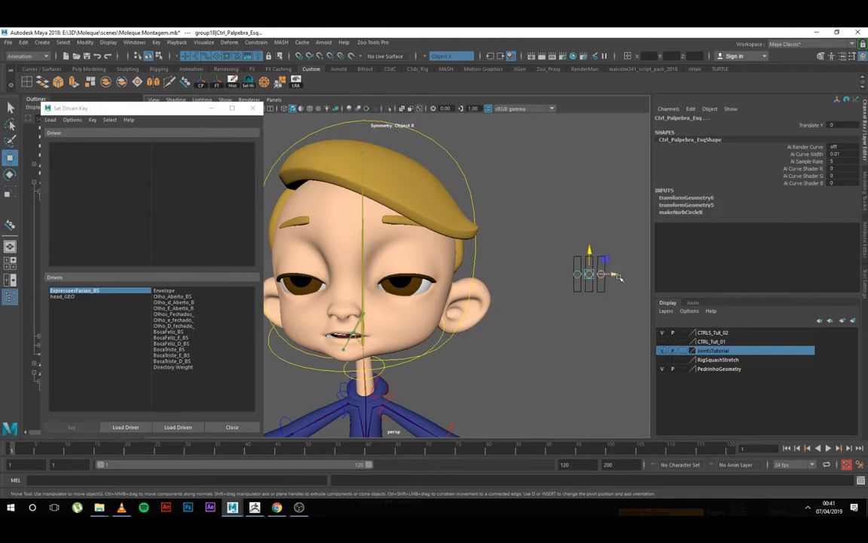
{"action": "left_click", "coordinate": [126, 428]}
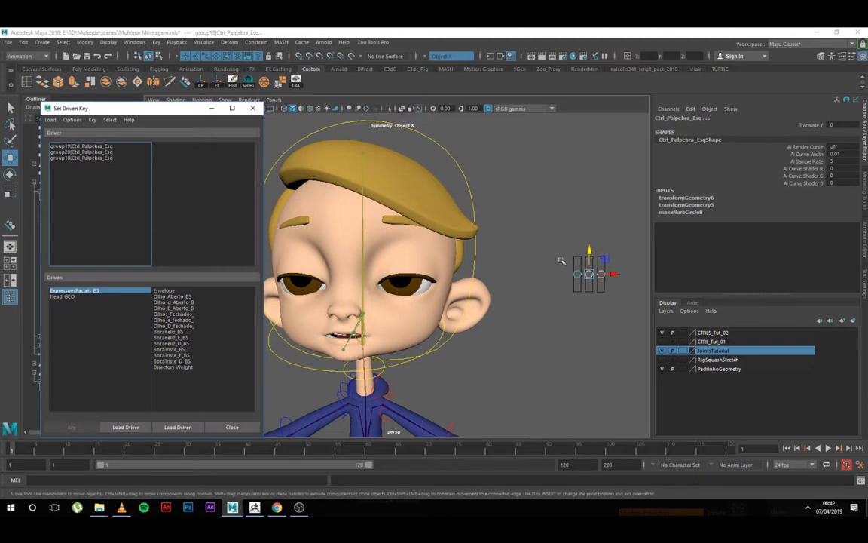
Step: Rename the middle slider control as Ctrl_Palpebra by removing its side suffix
{"action": "left_click", "coordinate": [89, 145]}
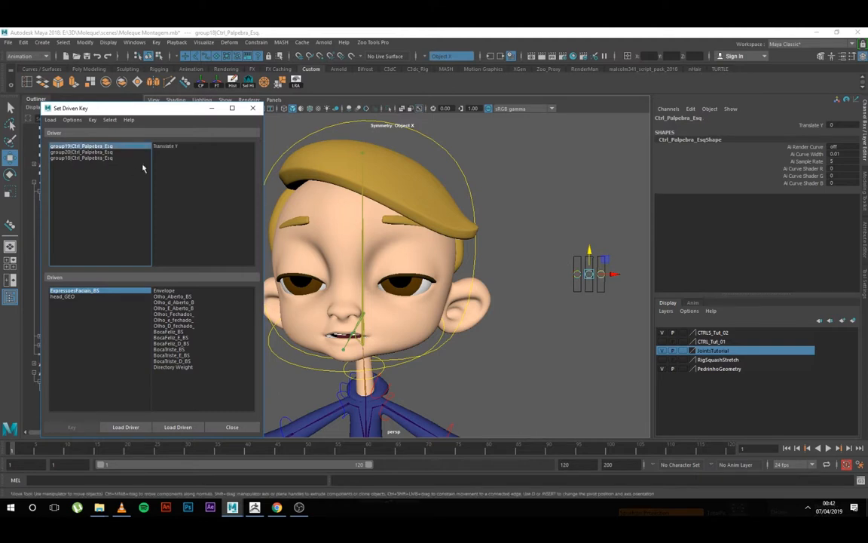
{"action": "left_click", "coordinate": [697, 118]}
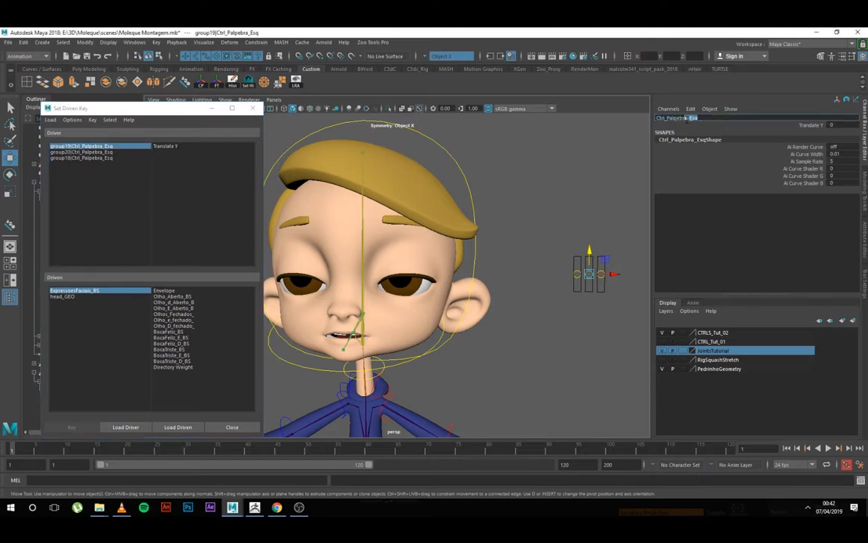
{"action": "left_click", "coordinate": [693, 119]}
{"action": "left_click", "coordinate": [709, 110]}
{"action": "left_click", "coordinate": [711, 118]}
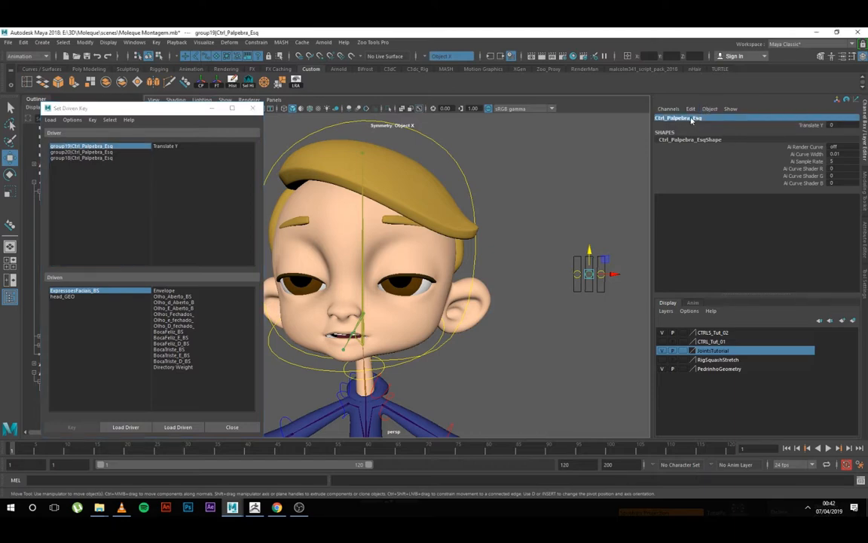
{"action": "left_click", "coordinate": [693, 118]}
{"action": "left_click_drag", "start_coordinate": [698, 118], "coordinate": [688, 119]}
{"action": "key", "text": "BackSpace"}
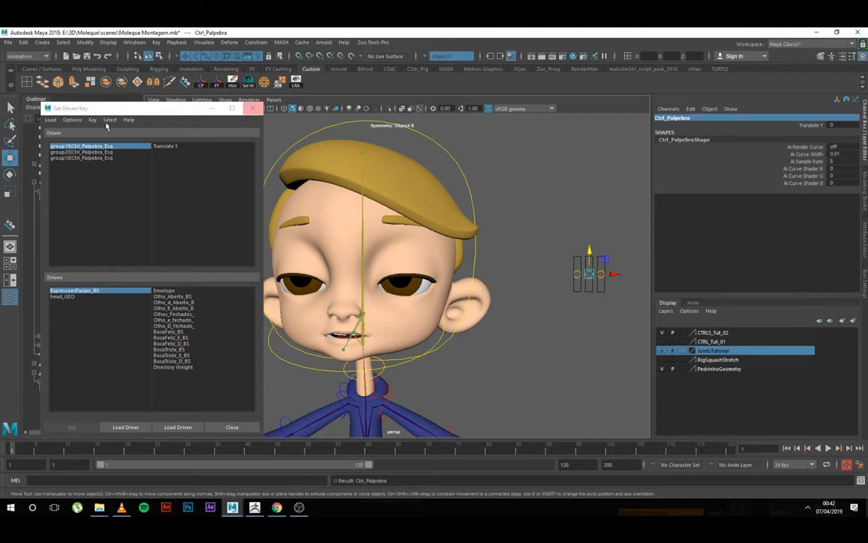
Step: Rename the slider control nearest the head as Ctrl_Palpebra_Dir
{"action": "left_click", "coordinate": [98, 157]}
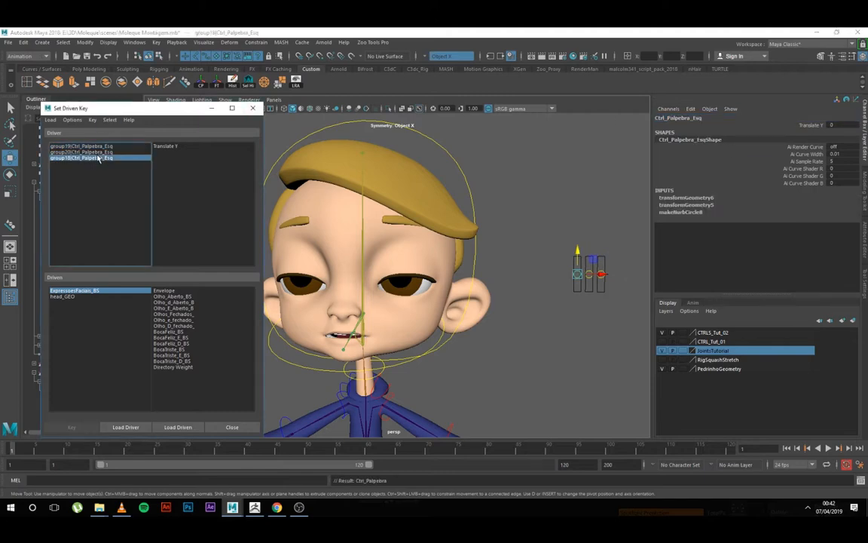
{"action": "left_click", "coordinate": [696, 120]}
{"action": "left_click_drag", "start_coordinate": [692, 119], "coordinate": [699, 118]}
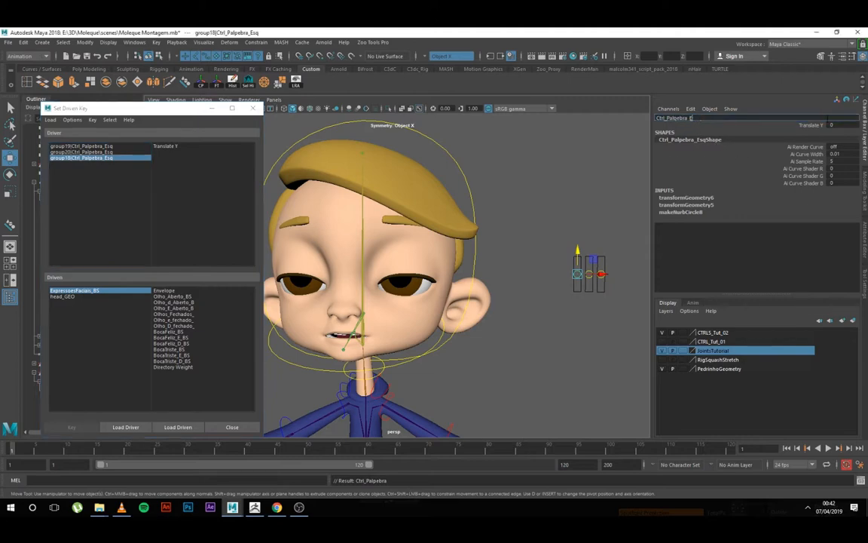
{"action": "type", "text": "Dir"}
{"action": "key", "text": "Return"}
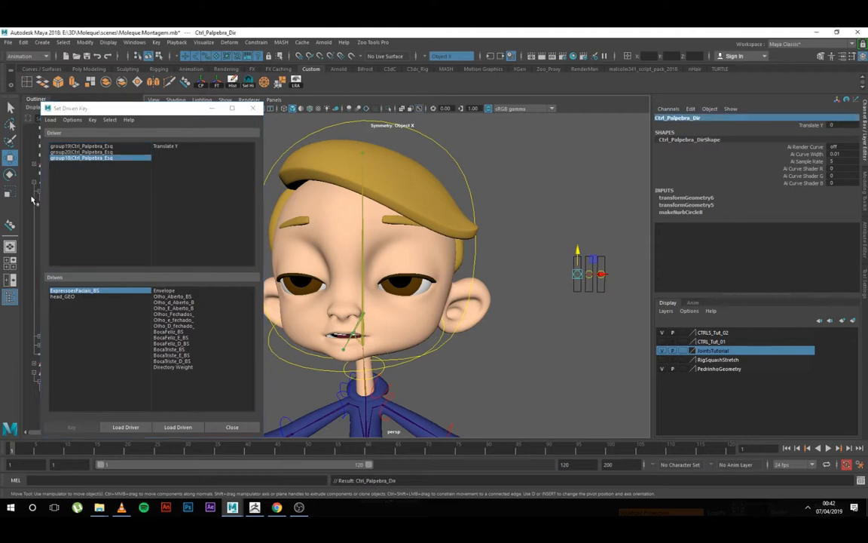
Step: Check the slider controls' names and reload all three as drivers so the list uses Ctrl_Palpebra, Ctrl_Palpebra_Esq and Ctrl_Palpebra_Dir
{"action": "left_click", "coordinate": [110, 146]}
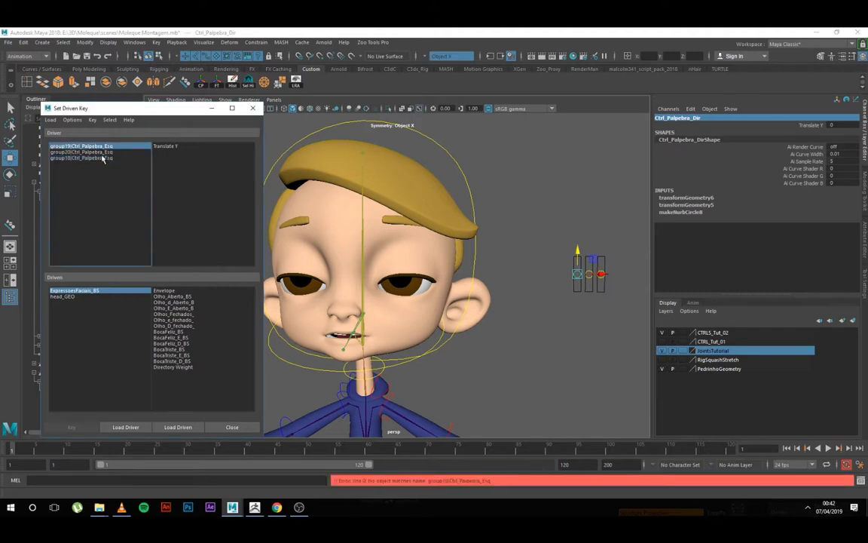
{"action": "left_click", "coordinate": [110, 147]}
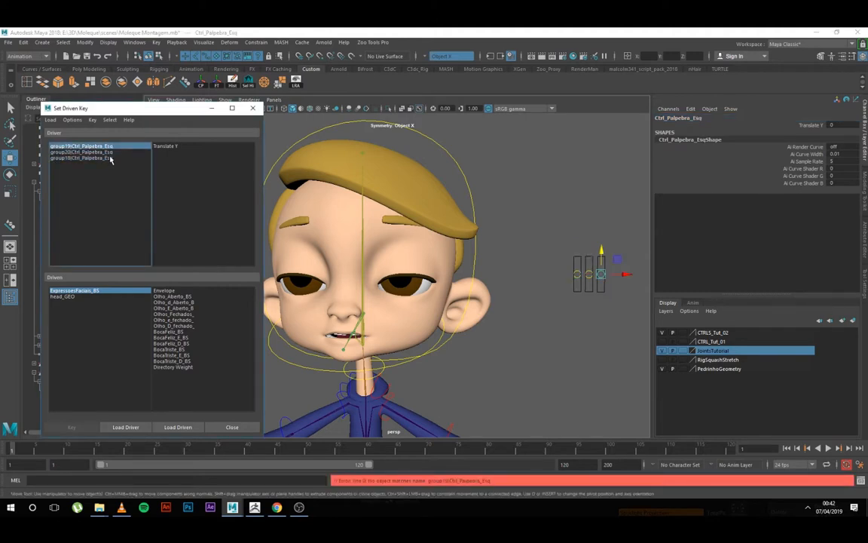
{"action": "left_click", "coordinate": [577, 273]}
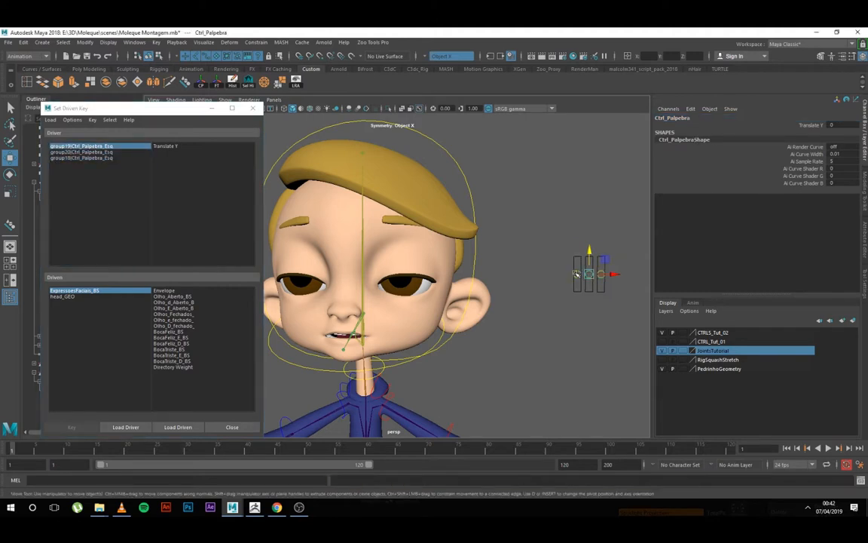
{"action": "left_click", "coordinate": [115, 183]}
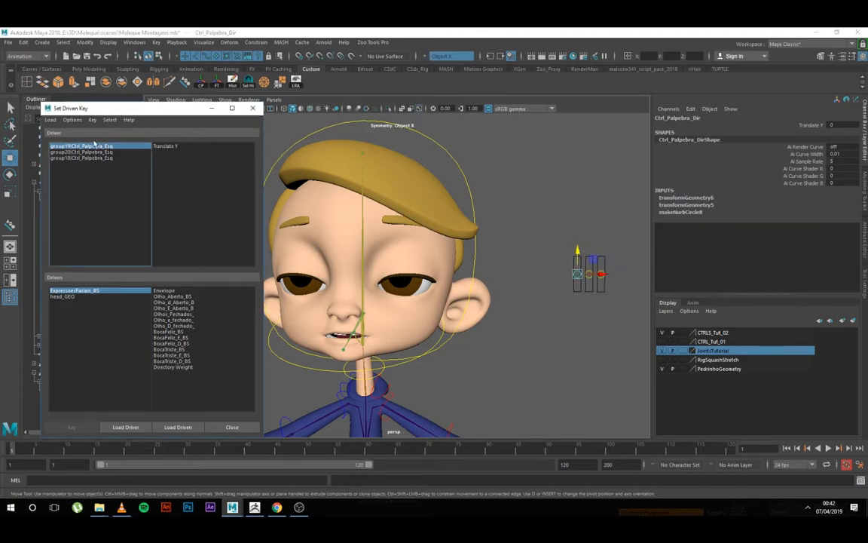
{"action": "left_click_drag", "start_coordinate": [619, 242], "coordinate": [530, 297]}
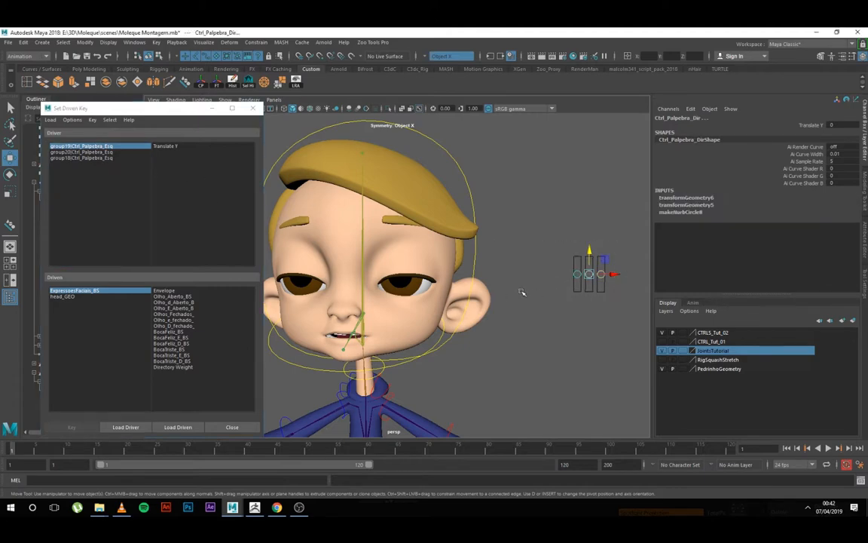
{"action": "left_click", "coordinate": [125, 427]}
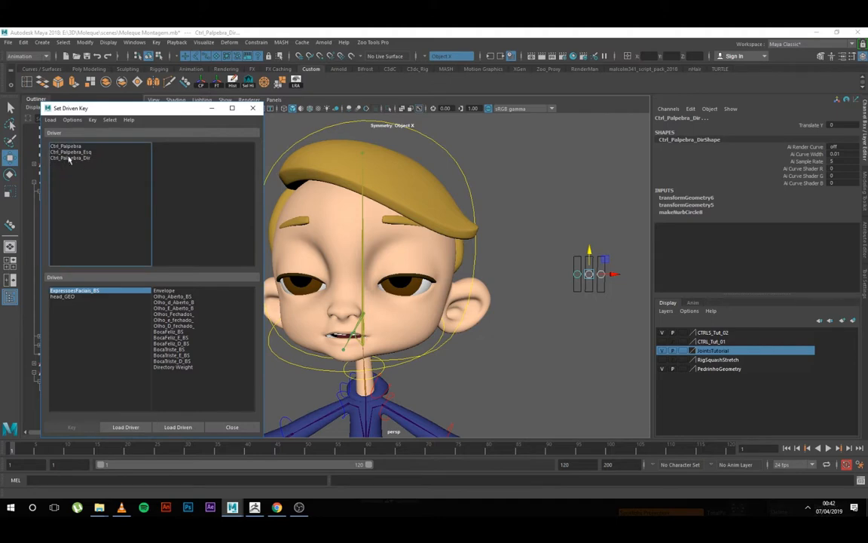
Step: Check the three loaded drivers and select Translate Y of Ctrl_Palpebra as the driver attribute
{"action": "right_click_drag", "start_coordinate": [543, 289], "coordinate": [535, 258], "text": "alt"}
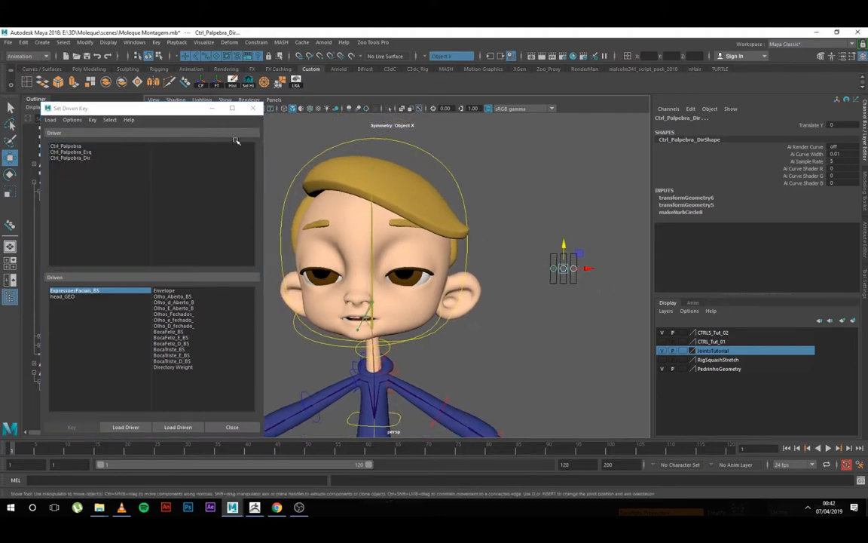
{"action": "left_click", "coordinate": [72, 147]}
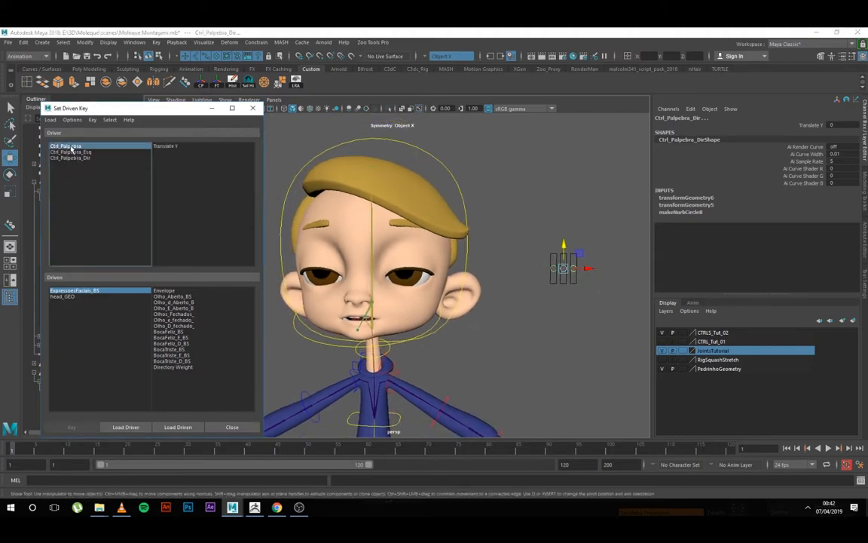
{"action": "left_click", "coordinate": [76, 153]}
{"action": "left_click", "coordinate": [78, 158]}
{"action": "left_click", "coordinate": [75, 146]}
{"action": "left_click", "coordinate": [175, 147]}
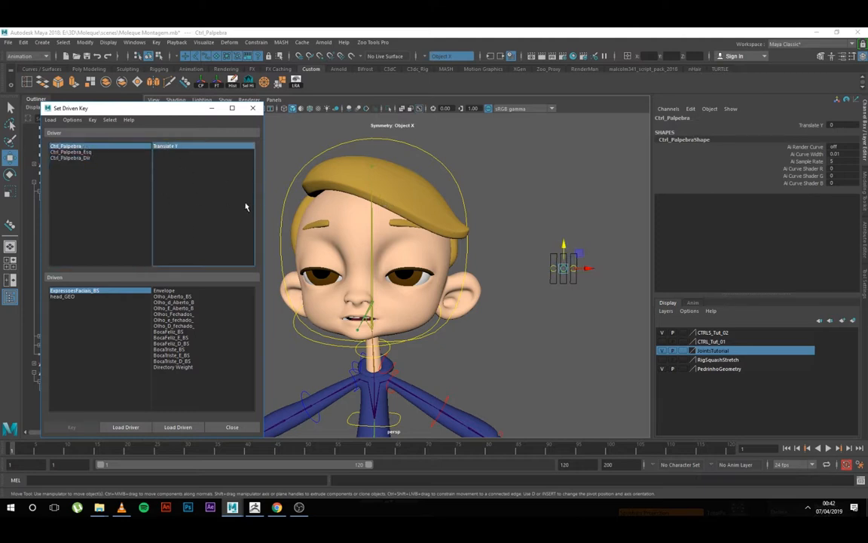
Step: Examine the character's eyelids and the middle slider control from the front
{"action": "middle_click_drag", "start_coordinate": [554, 237], "coordinate": [558, 215], "text": "alt"}
{"action": "right_click_drag", "start_coordinate": [558, 216], "coordinate": [528, 207], "text": "alt"}
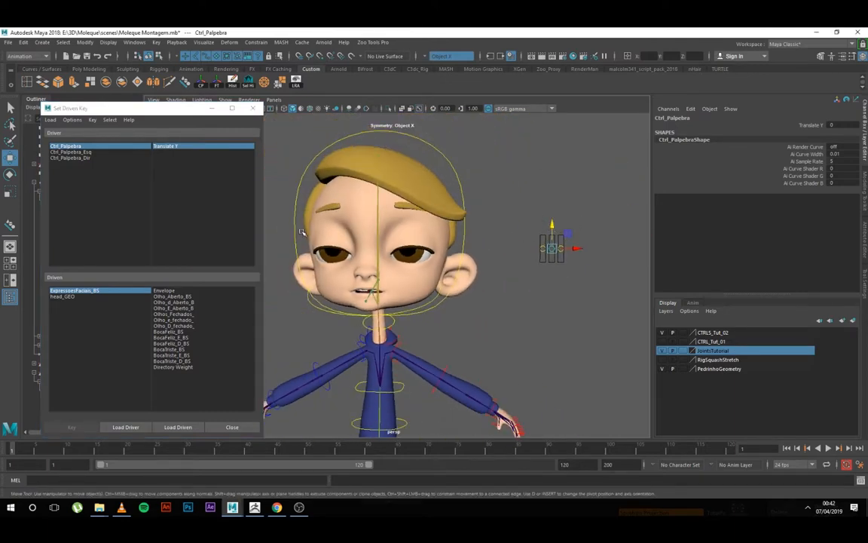
{"action": "right_click_drag", "start_coordinate": [500, 276], "coordinate": [518, 292], "text": "alt"}
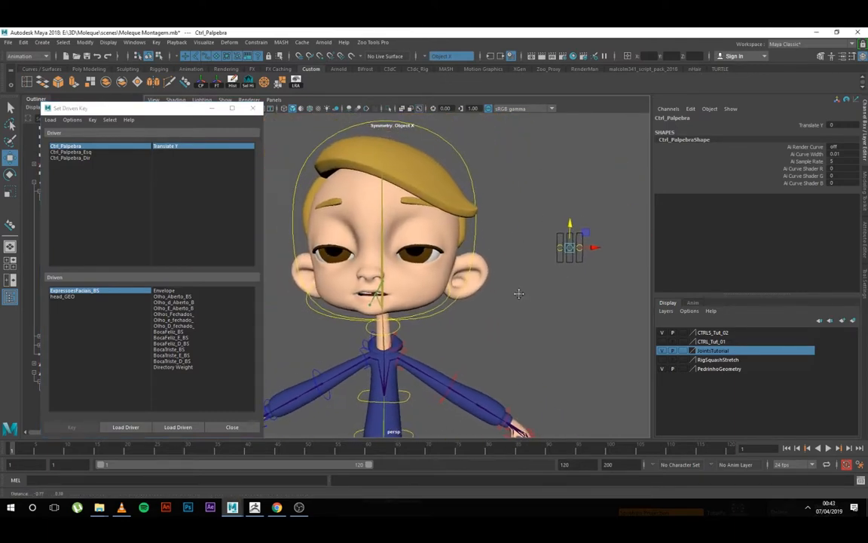
{"action": "left_click_drag", "start_coordinate": [520, 294], "coordinate": [498, 290], "text": "alt"}
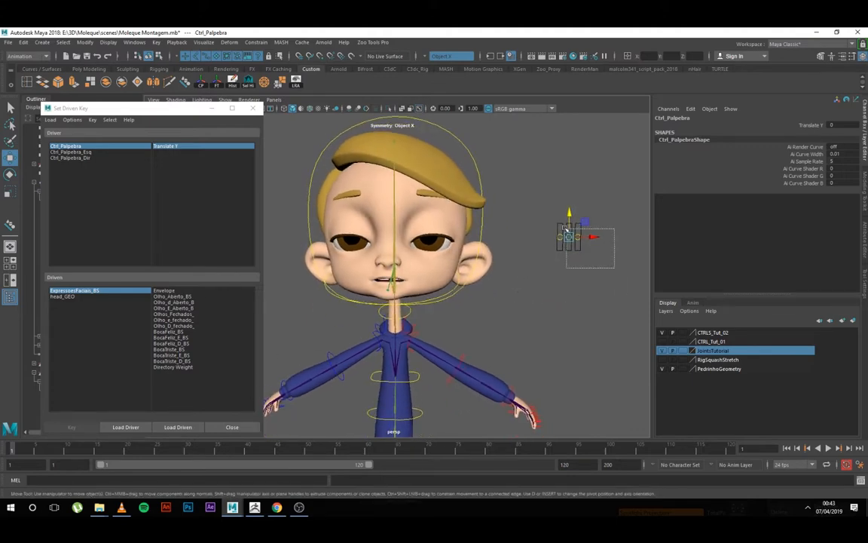
{"action": "left_click", "coordinate": [579, 301]}
{"action": "left_click", "coordinate": [568, 237]}
{"action": "scroll", "coordinate": [580, 270], "scroll_direction": "up", "scroll_amount": 1}
{"action": "scroll", "coordinate": [578, 269], "scroll_direction": "down", "scroll_amount": 1}
{"action": "scroll", "coordinate": [432, 233], "scroll_direction": "up", "scroll_amount": 1}
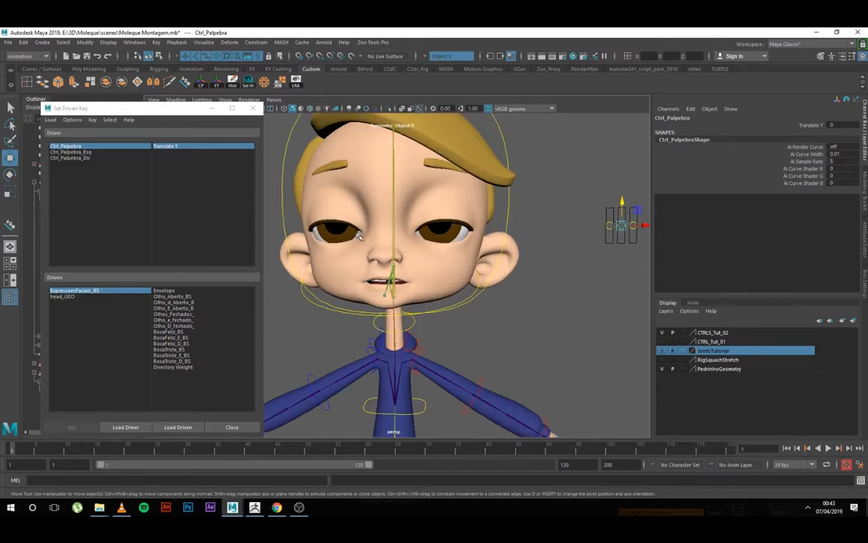
{"action": "scroll", "coordinate": [430, 240], "scroll_direction": "down", "scroll_amount": 1}
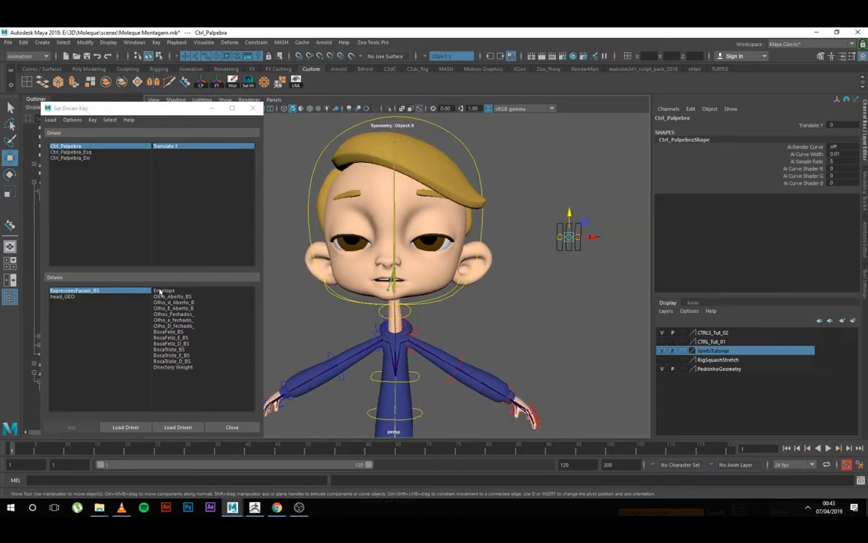
Step: Select Olho_Aberto_BS as the driven attribute and open the Shape Editor with only the ExpressoesFaciais_BS targets expanded
{"action": "left_click", "coordinate": [89, 154]}
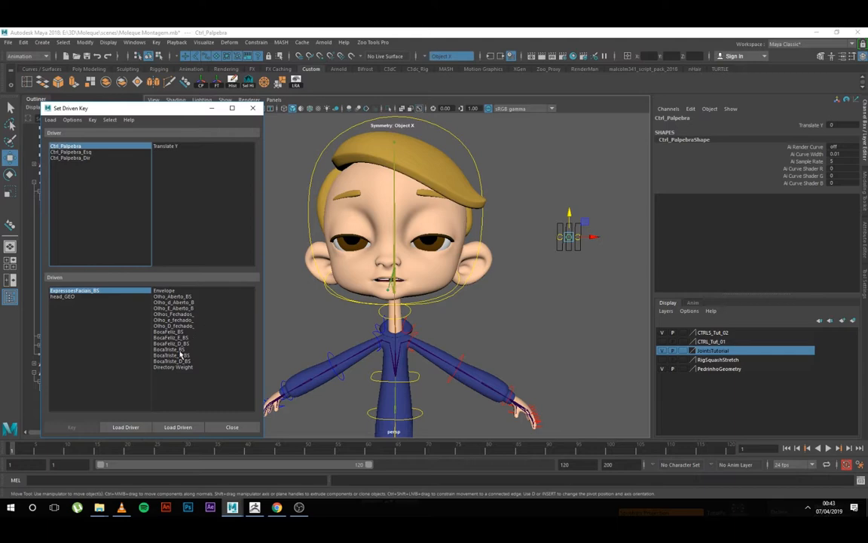
{"action": "left_click", "coordinate": [177, 298]}
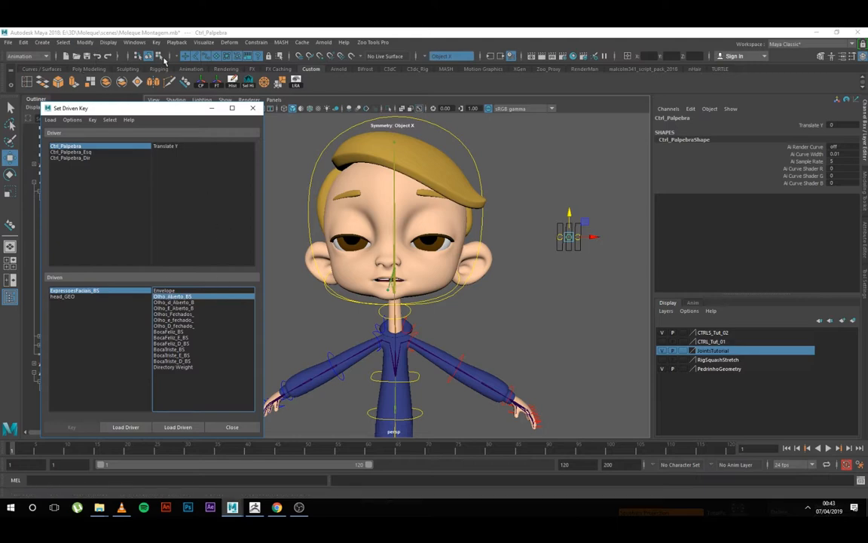
{"action": "left_click", "coordinate": [134, 42]}
{"action": "mouse_move", "coordinate": [142, 73]}
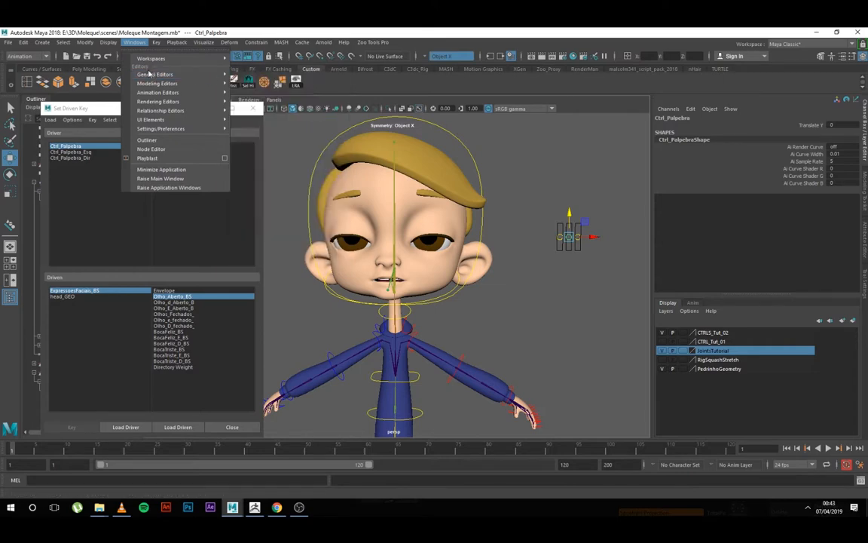
{"action": "mouse_move", "coordinate": [159, 92]}
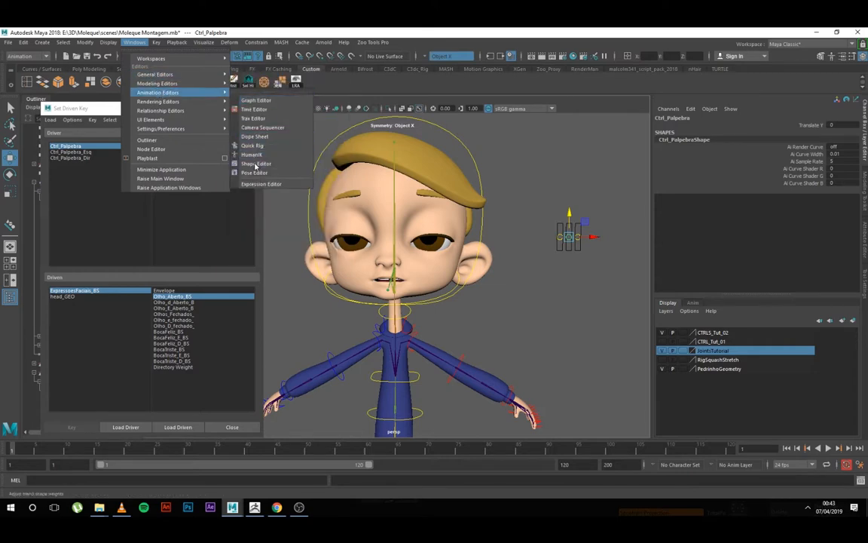
{"action": "left_click", "coordinate": [245, 148]}
{"action": "left_click_drag", "start_coordinate": [342, 188], "coordinate": [743, 166]}
{"action": "left_click", "coordinate": [590, 239]}
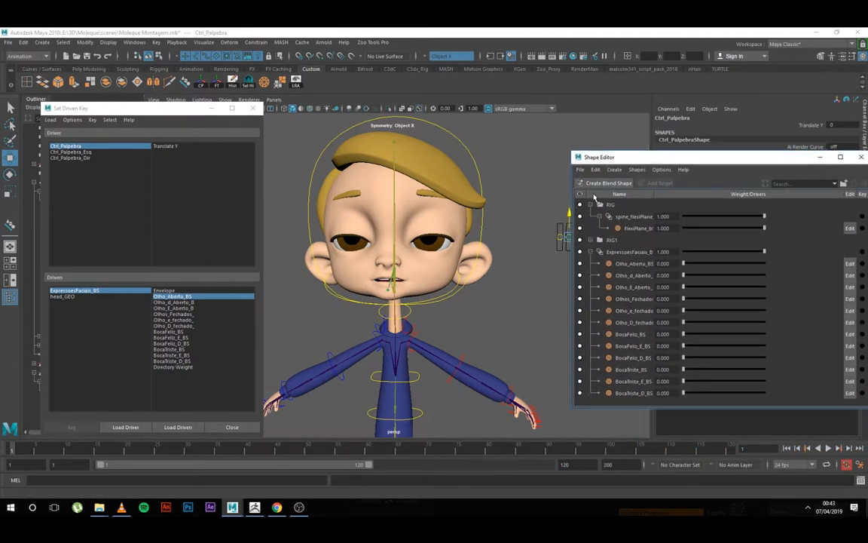
{"action": "left_click", "coordinate": [590, 204]}
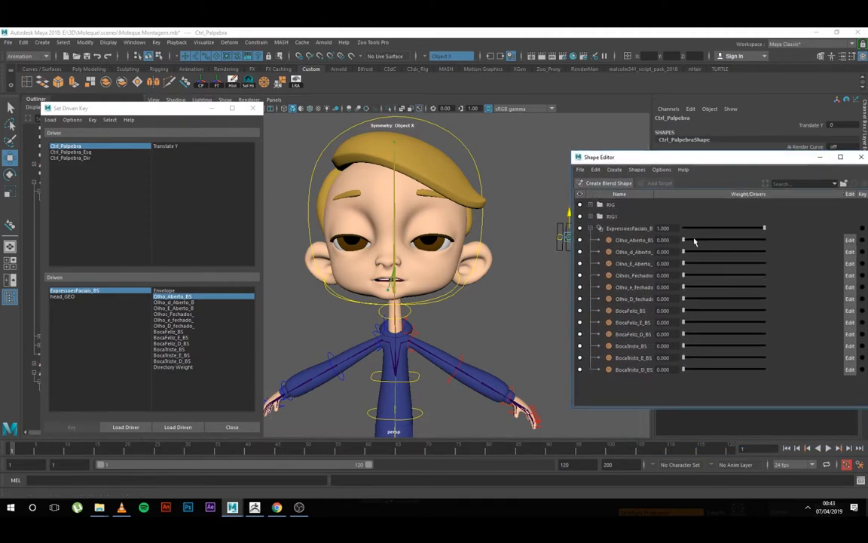
Step: Preview the Olho_Aberto_BS shape over its full weight range, return it to 0, and reposition the Shape Editor
{"action": "left_click_drag", "start_coordinate": [684, 240], "coordinate": [767, 239]}
{"action": "left_click_drag", "start_coordinate": [821, 247], "coordinate": [661, 244]}
{"action": "left_click_drag", "start_coordinate": [661, 155], "coordinate": [617, 169]}
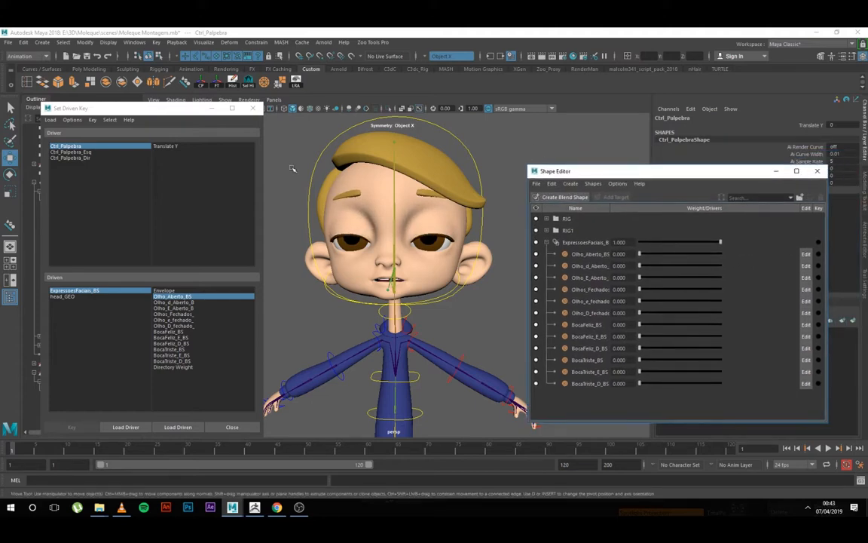
Step: Set a driven key linking Ctrl_Palpebra's Translate Y at 0 to Olho_Aberto_BS at weight 0
{"action": "left_click", "coordinate": [165, 147]}
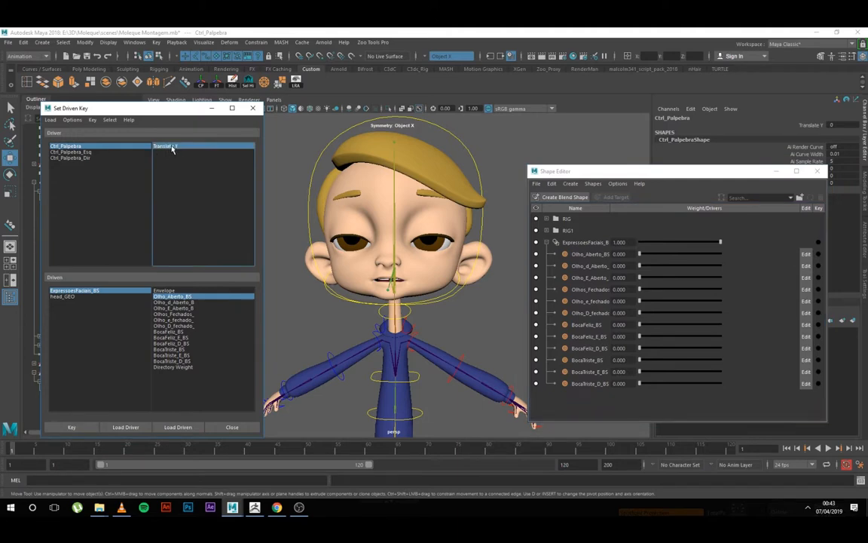
{"action": "left_click", "coordinate": [183, 296]}
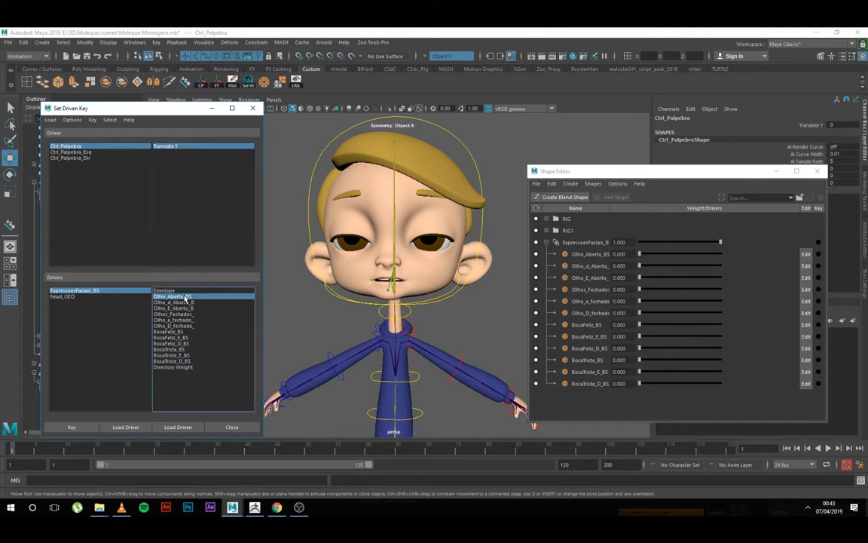
{"action": "left_click_drag", "start_coordinate": [640, 254], "coordinate": [548, 287]}
{"action": "left_click_drag", "start_coordinate": [634, 170], "coordinate": [770, 182]}
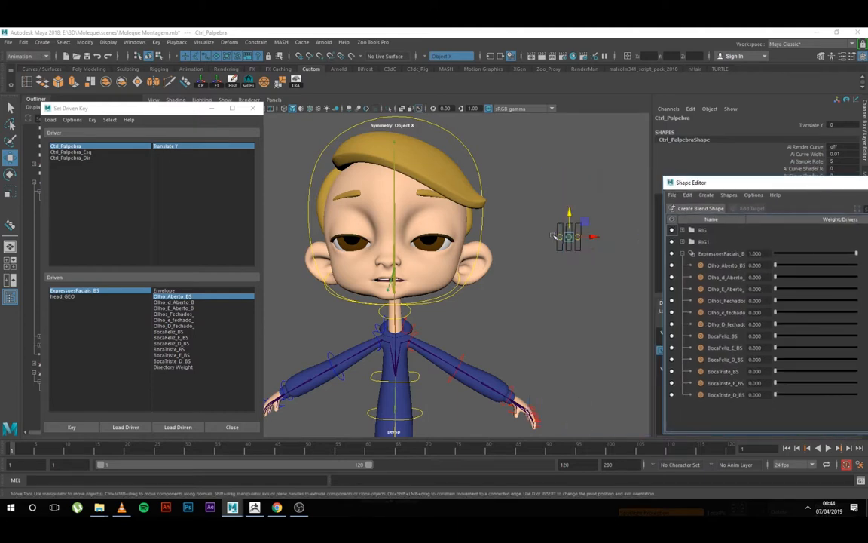
{"action": "scroll", "coordinate": [569, 241], "scroll_direction": "up", "scroll_amount": 2}
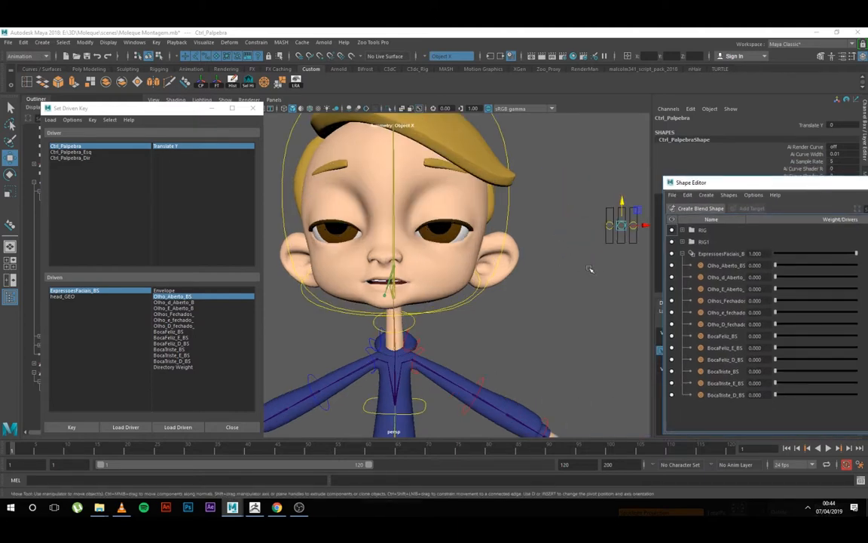
{"action": "middle_click_drag", "start_coordinate": [573, 273], "coordinate": [504, 281], "text": "alt"}
{"action": "left_click", "coordinate": [747, 185]}
{"action": "left_click_drag", "start_coordinate": [748, 186], "coordinate": [724, 179]}
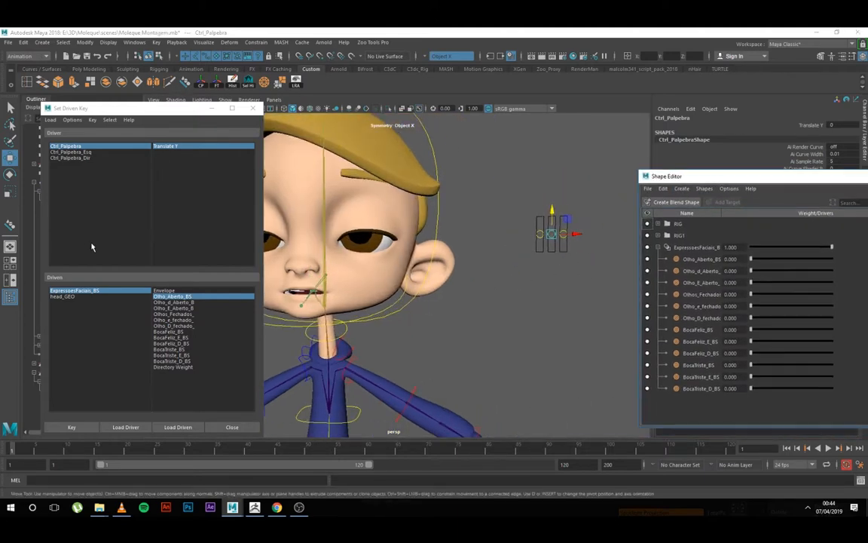
{"action": "left_click", "coordinate": [165, 148]}
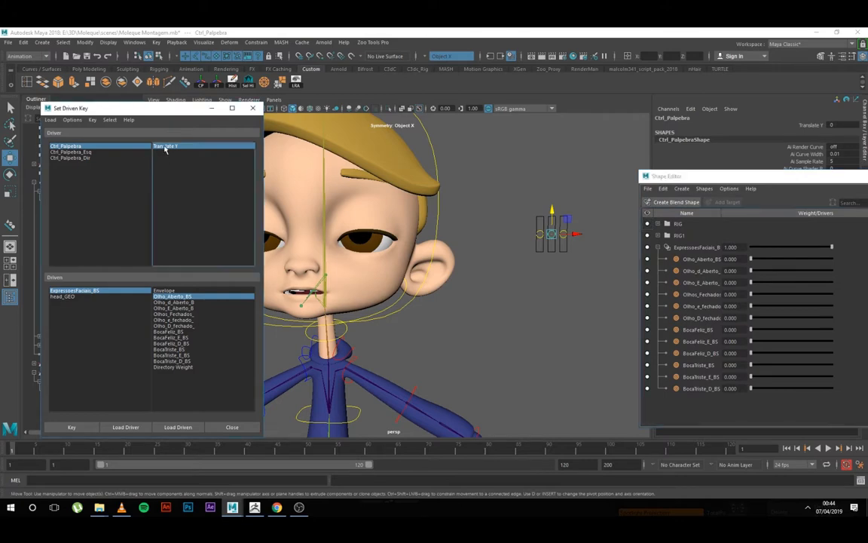
{"action": "left_click", "coordinate": [192, 296]}
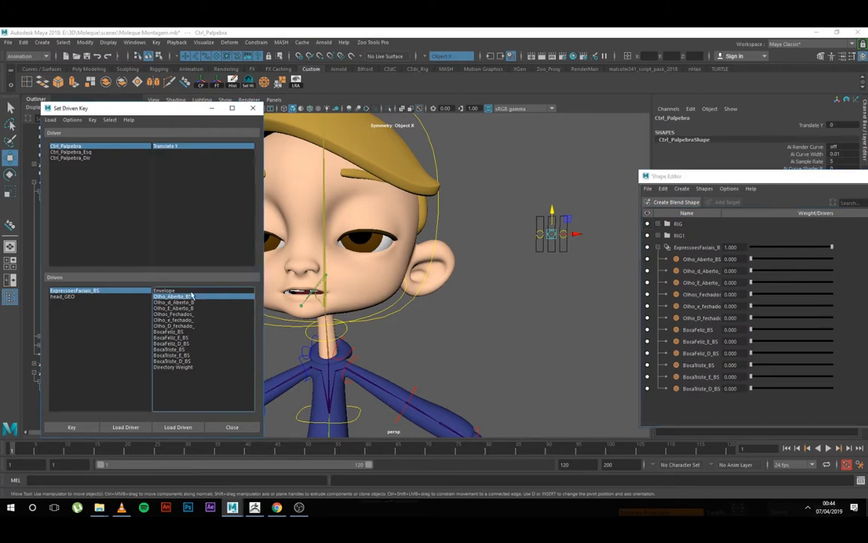
{"action": "left_click", "coordinate": [72, 427]}
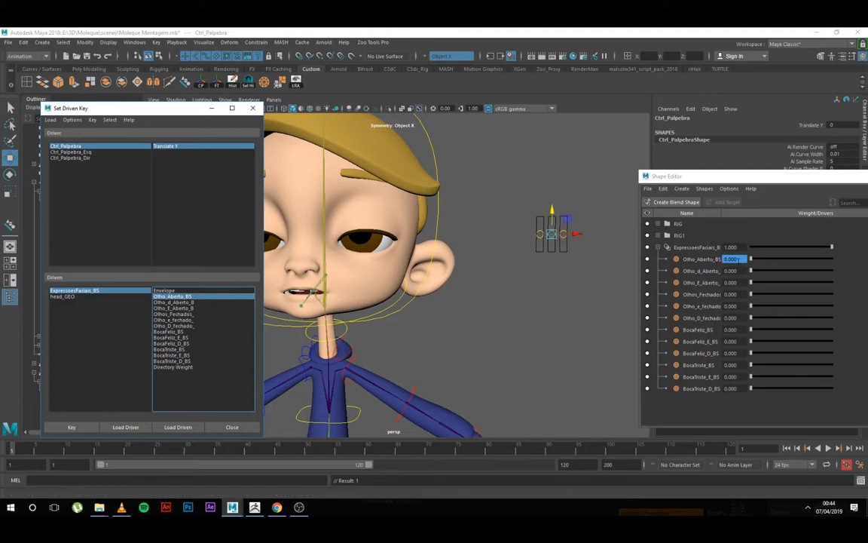
Step: Set a driven key for Olho_Aberto_BS at weight 1 with Ctrl_Palpebra raised to Translate Y 4
{"action": "left_click_drag", "start_coordinate": [552, 213], "coordinate": [553, 197]}
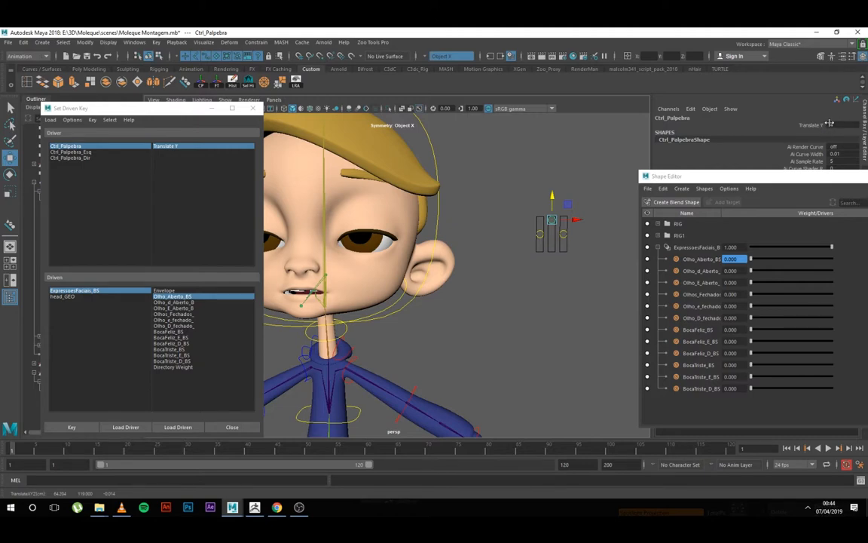
{"action": "left_click_drag", "start_coordinate": [773, 179], "coordinate": [747, 181]}
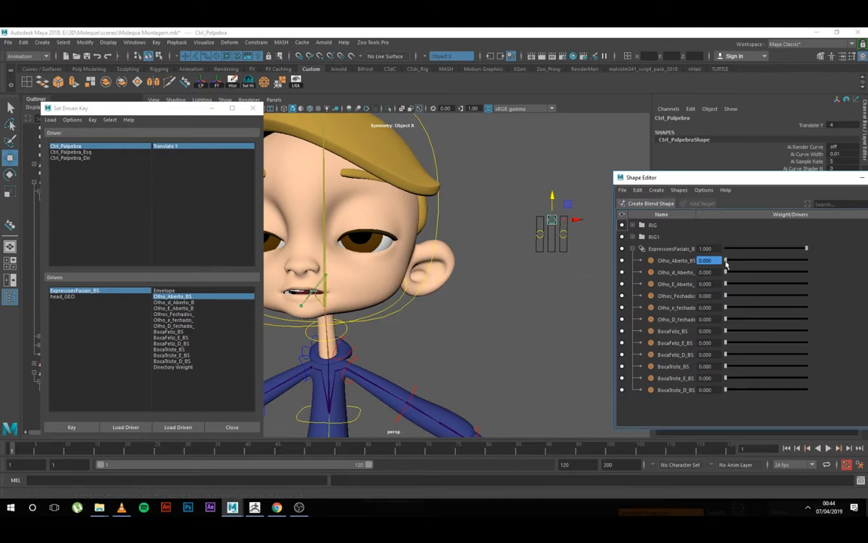
{"action": "left_click_drag", "start_coordinate": [726, 264], "coordinate": [844, 264]}
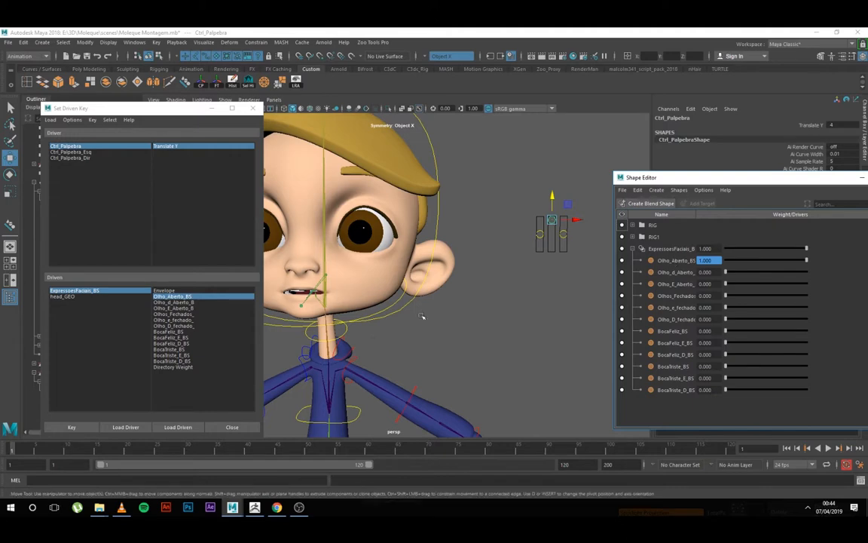
{"action": "left_click", "coordinate": [79, 428]}
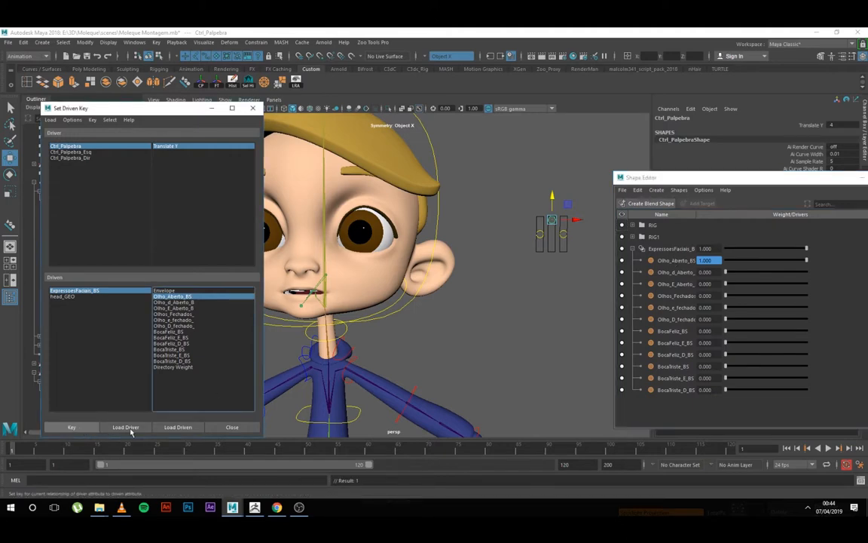
Step: Test the eyelid response by moving Ctrl_Palpebra down to Translate Y -4 and partway back up
{"action": "left_click_drag", "start_coordinate": [552, 194], "coordinate": [556, 227]}
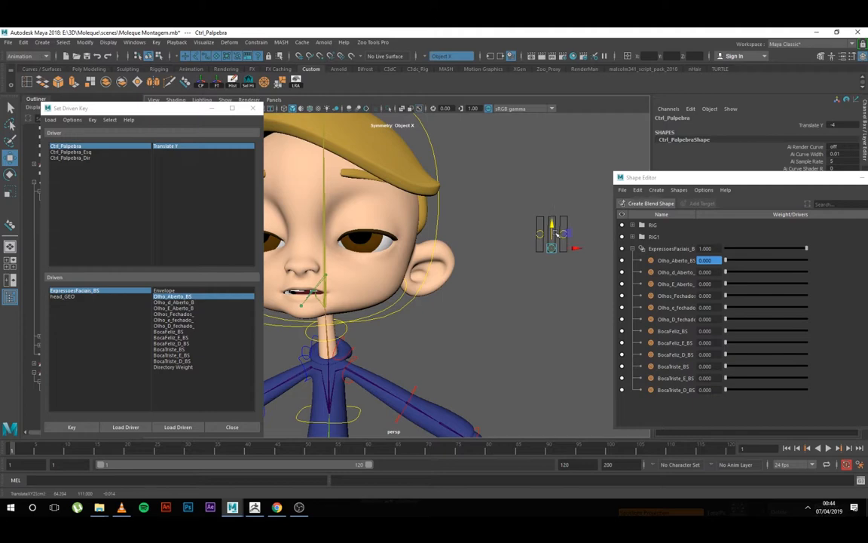
{"action": "mouse_move", "coordinate": [729, 298]}
{"action": "left_mouse_down"}
{"action": "mouse_move", "coordinate": [812, 296]}
{"action": "mouse_move", "coordinate": [752, 296]}
{"action": "mouse_move", "coordinate": [780, 304]}
{"action": "mouse_move", "coordinate": [807, 298]}
{"action": "mouse_move", "coordinate": [719, 298]}
{"action": "left_mouse_up"}
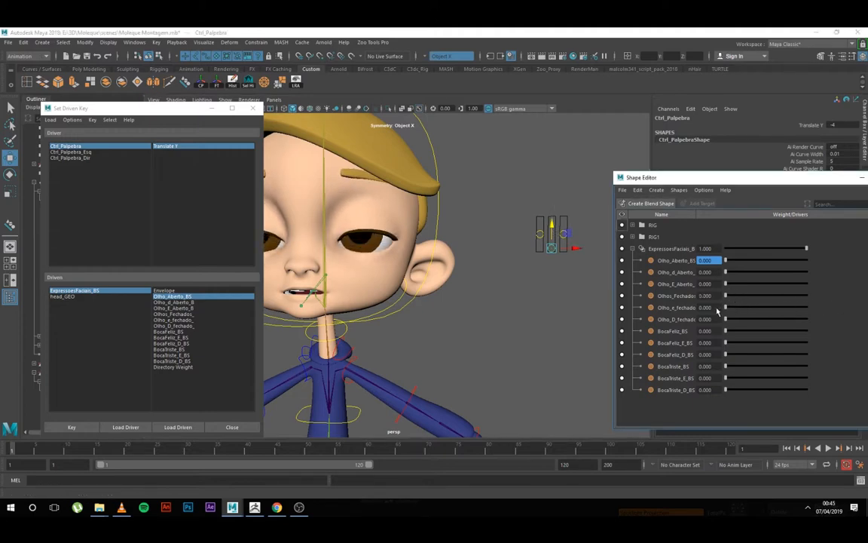
{"action": "left_click_drag", "start_coordinate": [553, 227], "coordinate": [553, 219]}
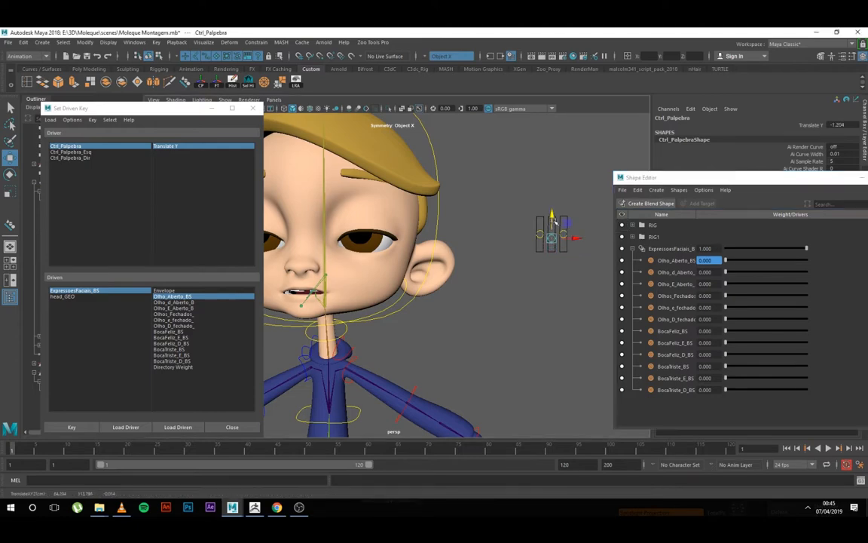
Step: Reset Ctrl_Palpebra's Translate Y to 0 and set a driven key there for Olhos_Fechados at weight 0
{"action": "left_click", "coordinate": [838, 124]}
{"action": "type", "text": "0"}
{"action": "key", "text": "Return"}
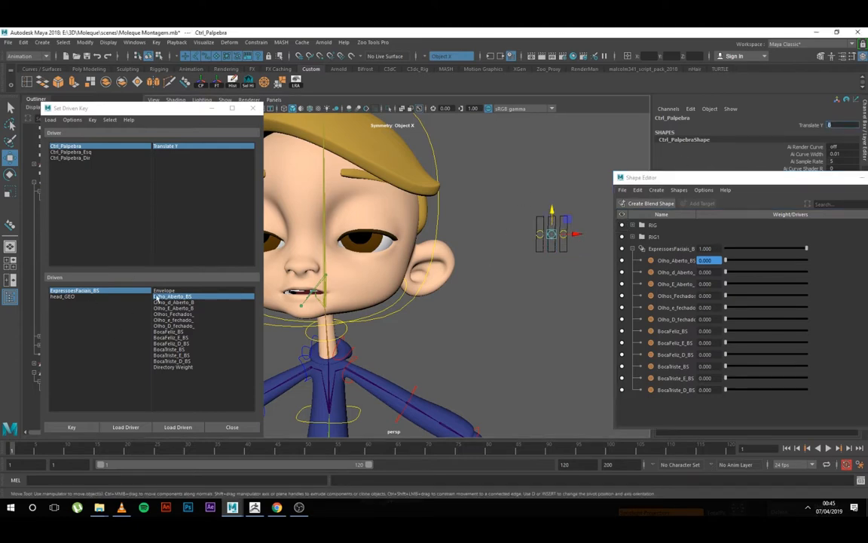
{"action": "left_click", "coordinate": [183, 314]}
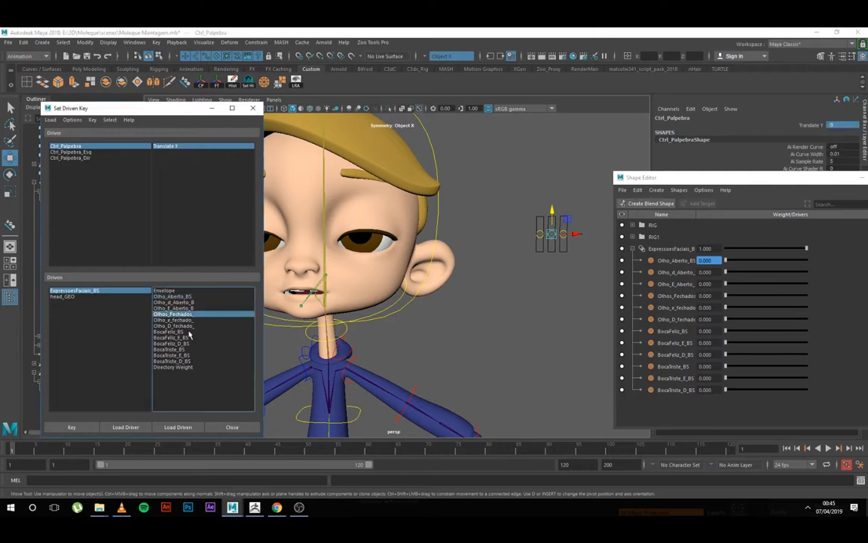
{"action": "left_click", "coordinate": [93, 423]}
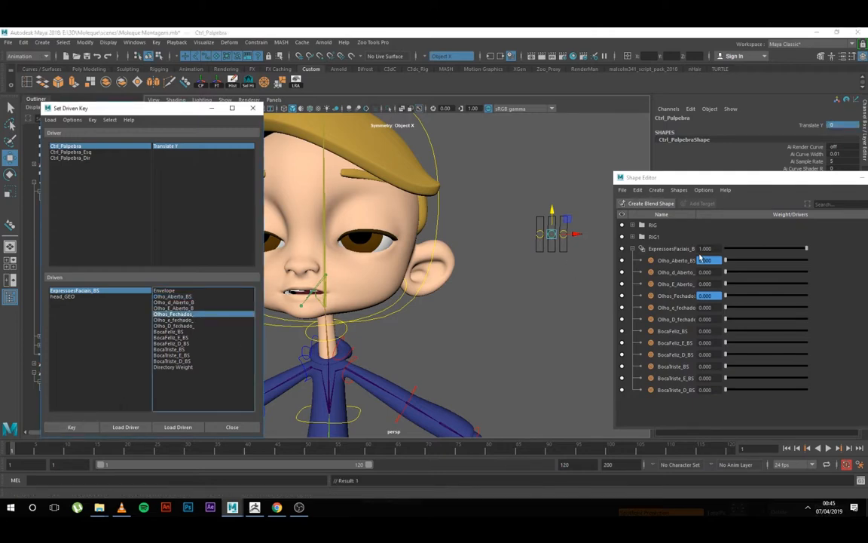
Step: Set a driven key for Olhos_Fechados at weight 1 with Ctrl_Palpebra lowered to Translate Y -4
{"action": "left_click_drag", "start_coordinate": [551, 235], "coordinate": [550, 249]}
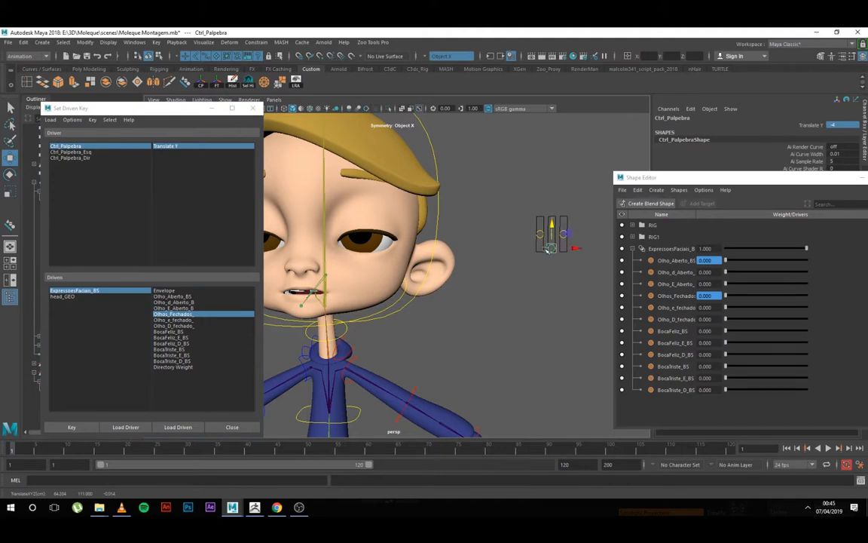
{"action": "left_click_drag", "start_coordinate": [726, 295], "coordinate": [845, 292]}
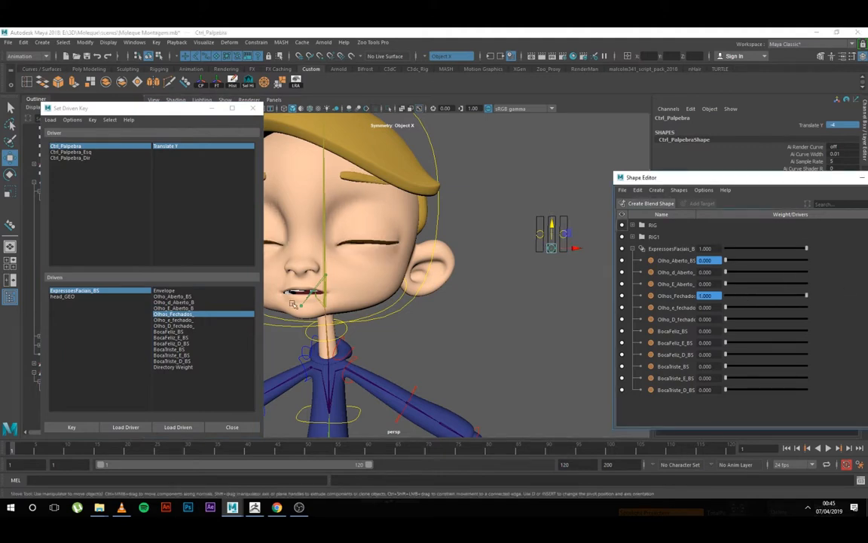
{"action": "left_click", "coordinate": [78, 427]}
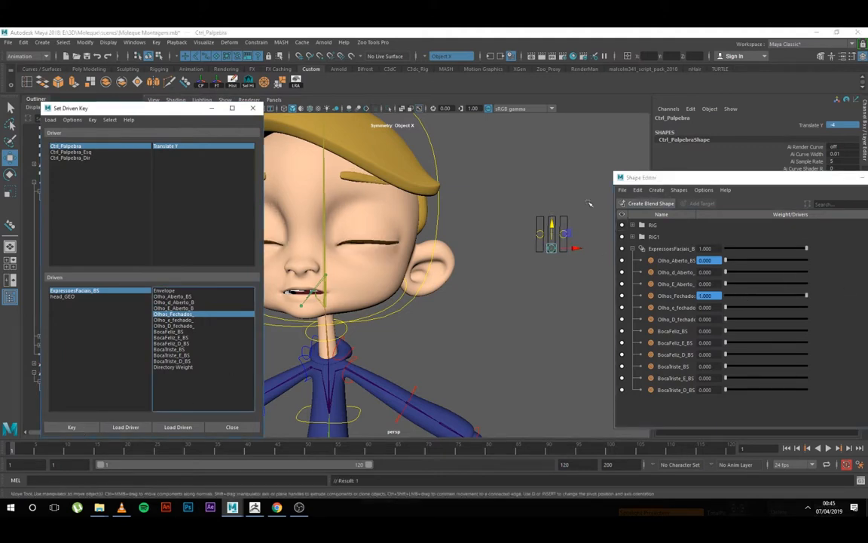
Step: Raise Ctrl_Palpebra to Translate Y 4 and examine the eyelid deformation from the front and side of the head
{"action": "left_click_drag", "start_coordinate": [548, 228], "coordinate": [562, 216]}
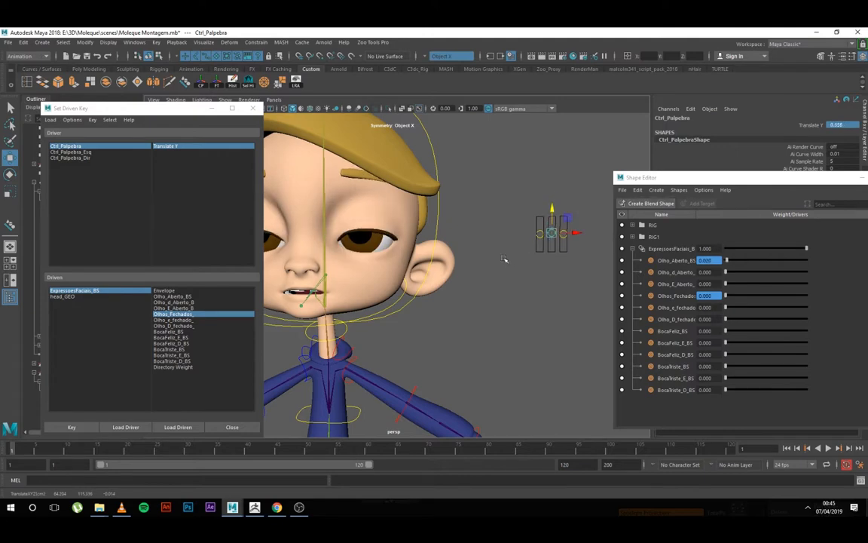
{"action": "left_click_drag", "start_coordinate": [505, 259], "coordinate": [532, 291], "text": "alt"}
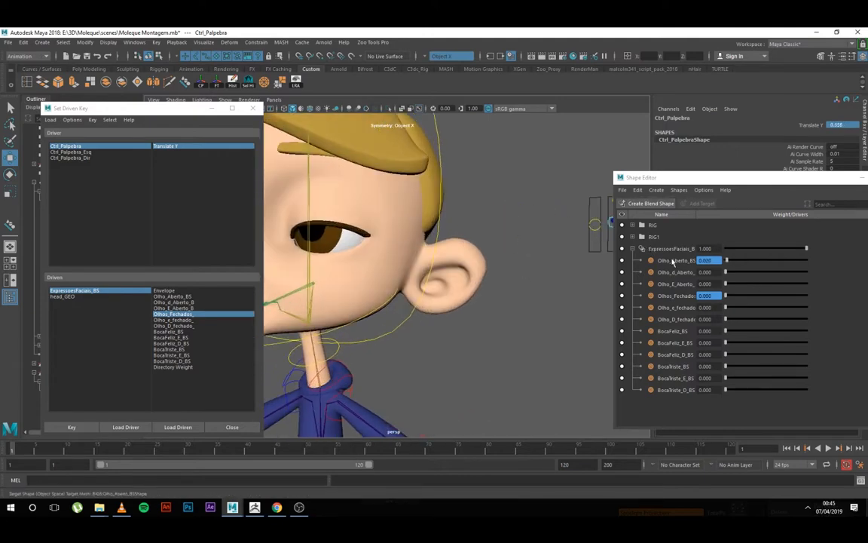
{"action": "left_click", "coordinate": [673, 260]}
{"action": "mouse_move", "coordinate": [483, 241]}
{"action": "left_mouse_down", "text": "alt"}
{"action": "mouse_move", "coordinate": [452, 242]}
{"action": "mouse_move", "coordinate": [483, 240]}
{"action": "mouse_move", "coordinate": [467, 236]}
{"action": "left_mouse_up", "text": "alt"}
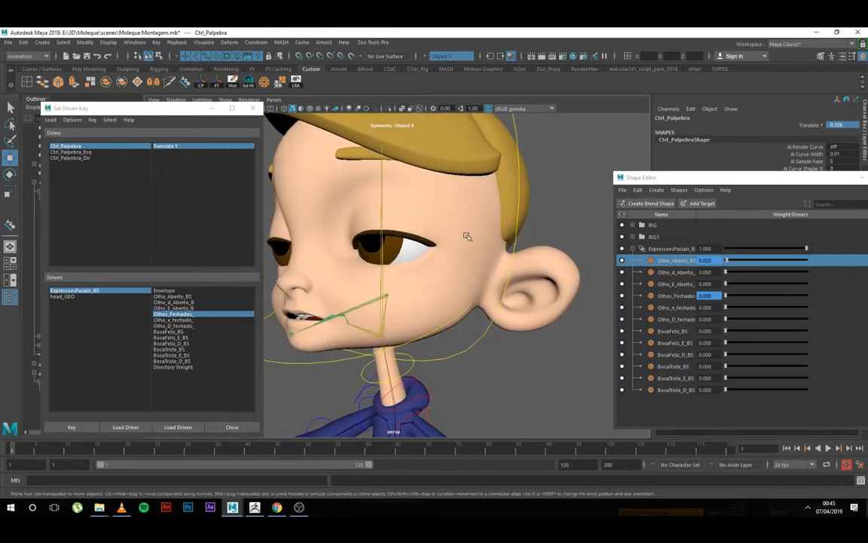
{"action": "scroll", "coordinate": [504, 206], "scroll_direction": "down", "scroll_amount": 3}
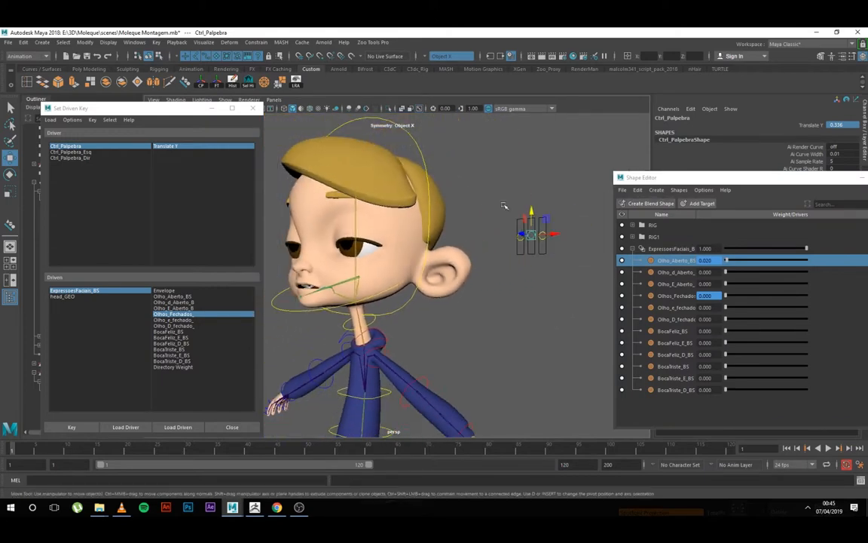
{"action": "left_click_drag", "start_coordinate": [538, 217], "coordinate": [467, 249]}
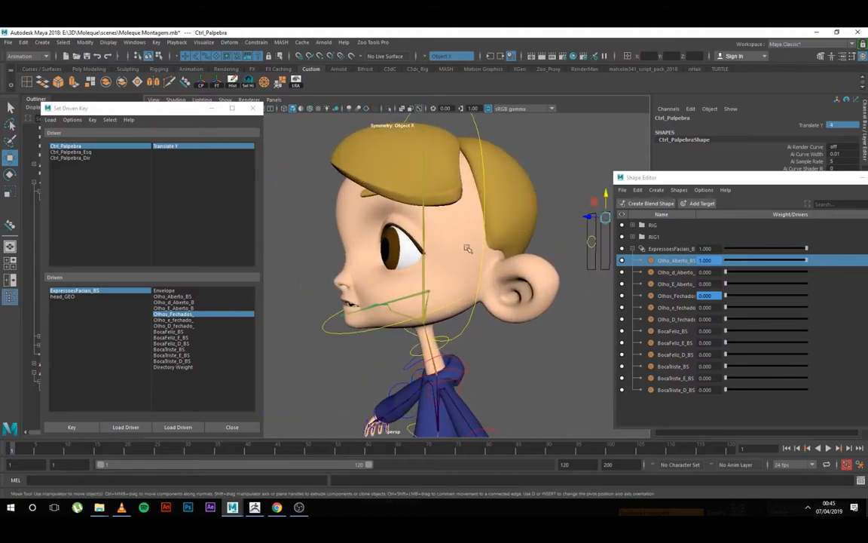
{"action": "left_click_drag", "start_coordinate": [411, 231], "coordinate": [443, 218], "text": "alt"}
{"action": "left_click_drag", "start_coordinate": [476, 257], "coordinate": [453, 225], "text": "alt"}
{"action": "left_click_drag", "start_coordinate": [508, 229], "coordinate": [503, 226], "text": "alt"}
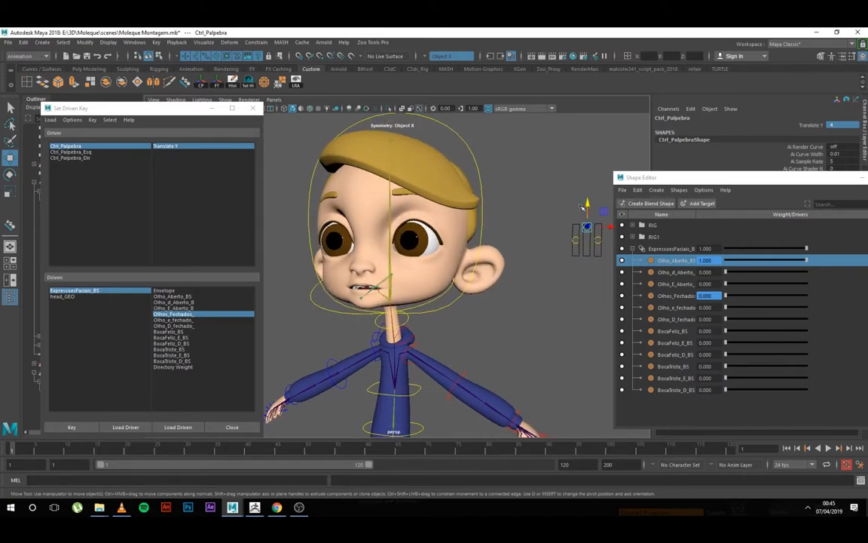
Step: Test Ctrl_Palpebra by sliding it down, and reset its Translate Y to 0
{"action": "left_click_drag", "start_coordinate": [588, 207], "coordinate": [585, 221]}
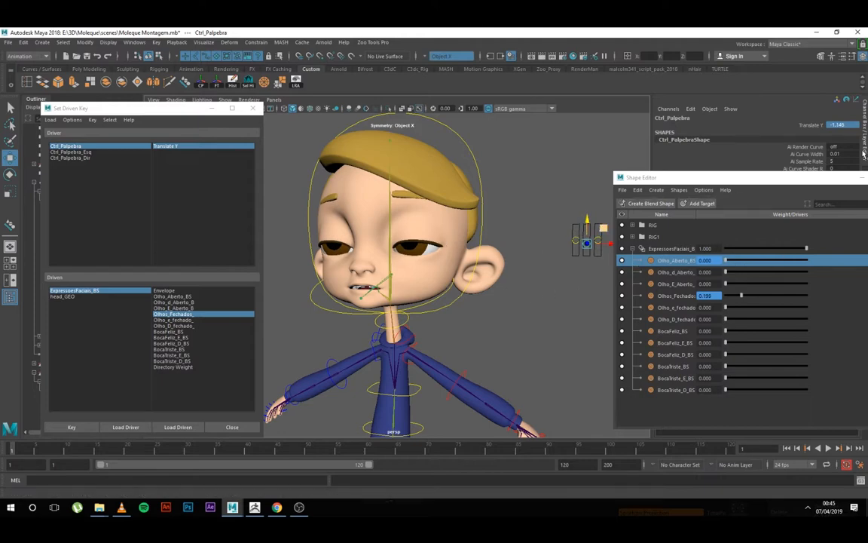
{"action": "type", "text": "0"}
{"action": "key", "text": "Return"}
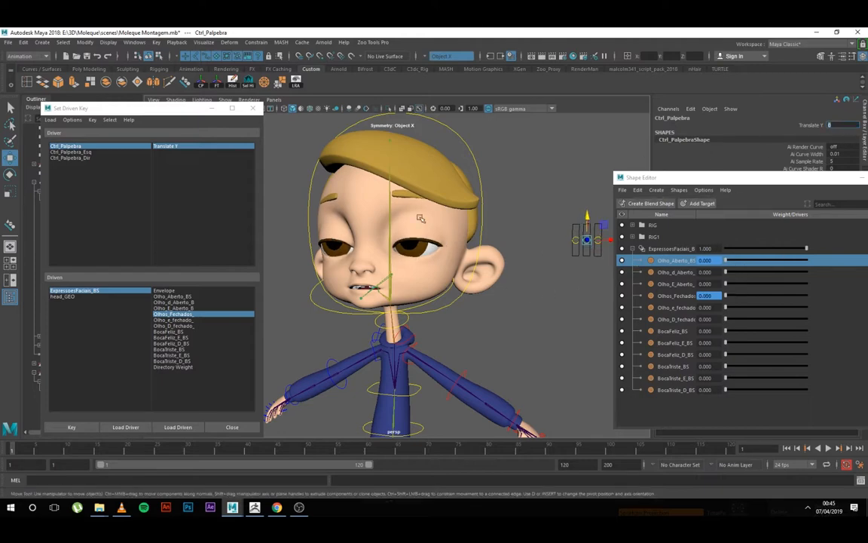
Step: Reposition the Shape Editor beside the character, leaving the eyelid slider controls uncovered in the viewport
{"action": "left_click_drag", "start_coordinate": [540, 235], "coordinate": [350, 228], "text": "alt"}
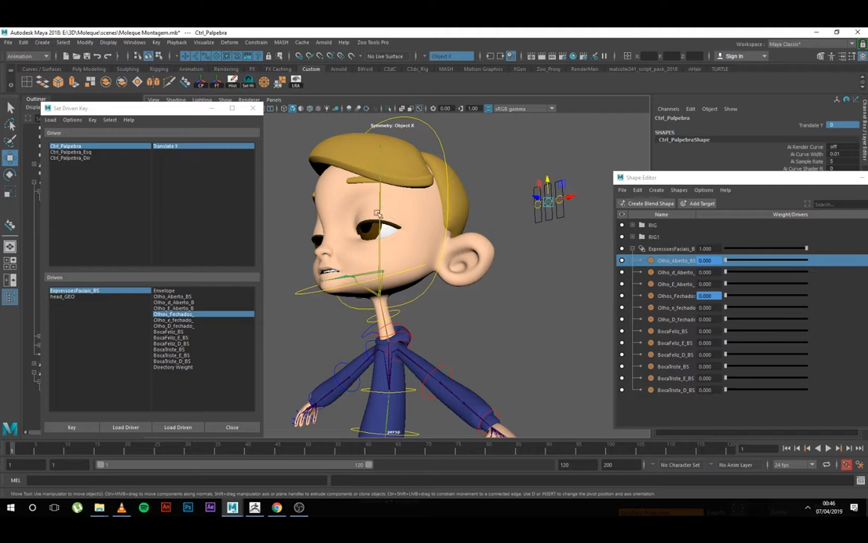
{"action": "left_click_drag", "start_coordinate": [777, 178], "coordinate": [688, 169]}
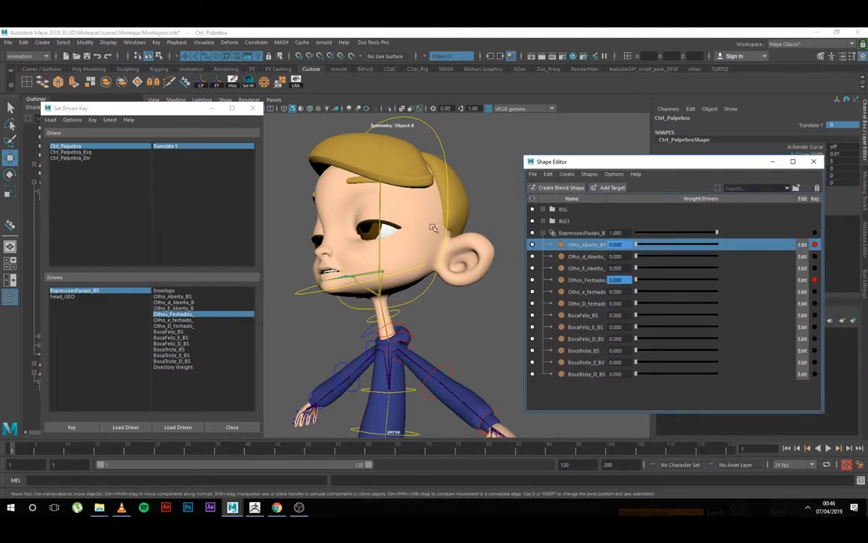
{"action": "left_click_drag", "start_coordinate": [389, 203], "coordinate": [452, 228], "text": "alt"}
{"action": "left_click_drag", "start_coordinate": [639, 163], "coordinate": [698, 164]}
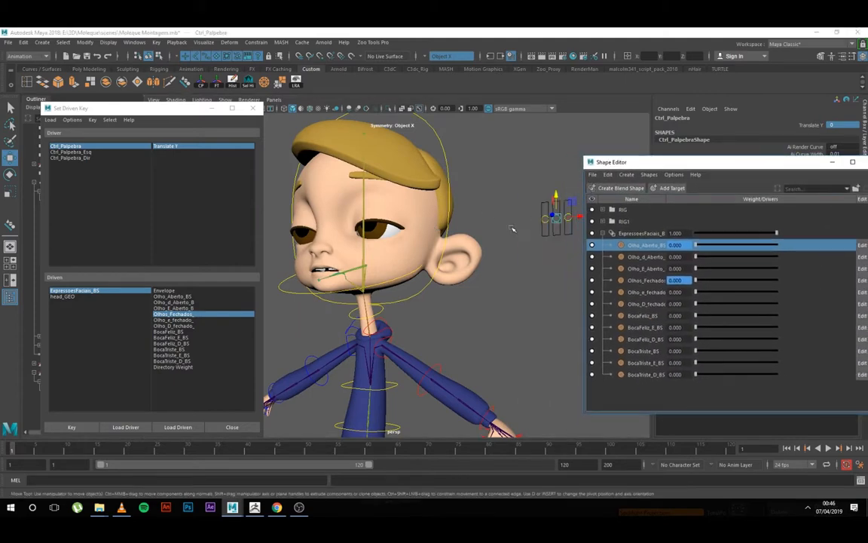
{"action": "middle_click_drag", "start_coordinate": [513, 229], "coordinate": [492, 211], "text": "alt"}
{"action": "left_click_drag", "start_coordinate": [493, 211], "coordinate": [483, 196], "text": "alt"}
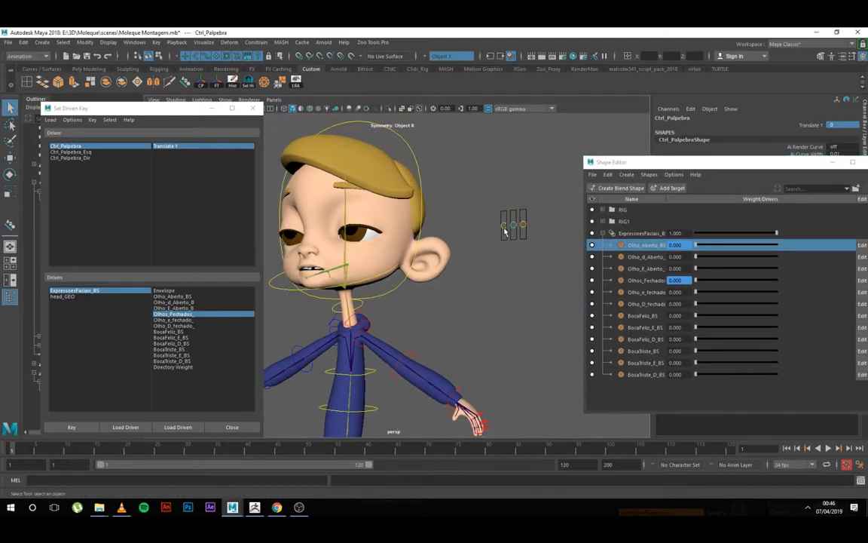
Step: Set a driven key linking Ctrl_Palpebra_Dir's Translate Y at 0 to Olho_d_Aberto at weight 0
{"action": "left_click", "coordinate": [511, 228]}
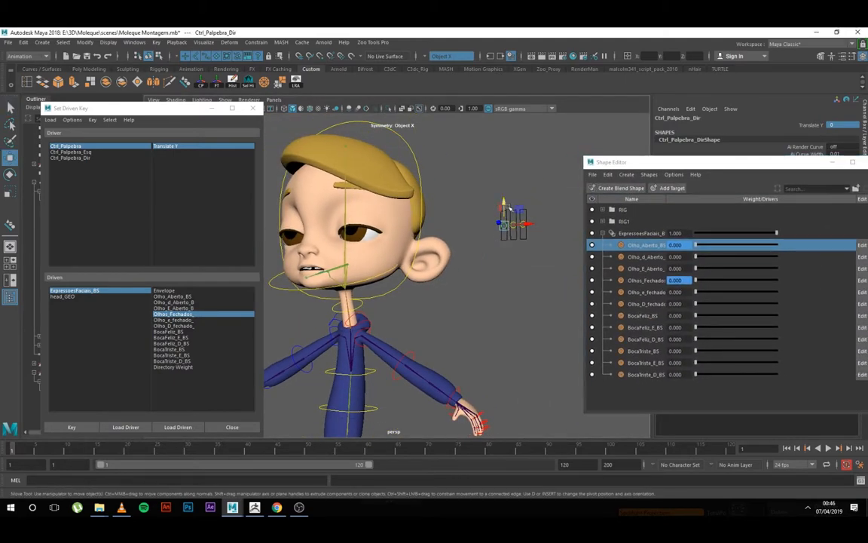
{"action": "mouse_move", "coordinate": [503, 203]}
{"action": "left_mouse_down"}
{"action": "mouse_move", "coordinate": [504, 213]}
{"action": "mouse_move", "coordinate": [504, 195]}
{"action": "left_mouse_up"}
{"action": "key", "text": "ctrl+z"}
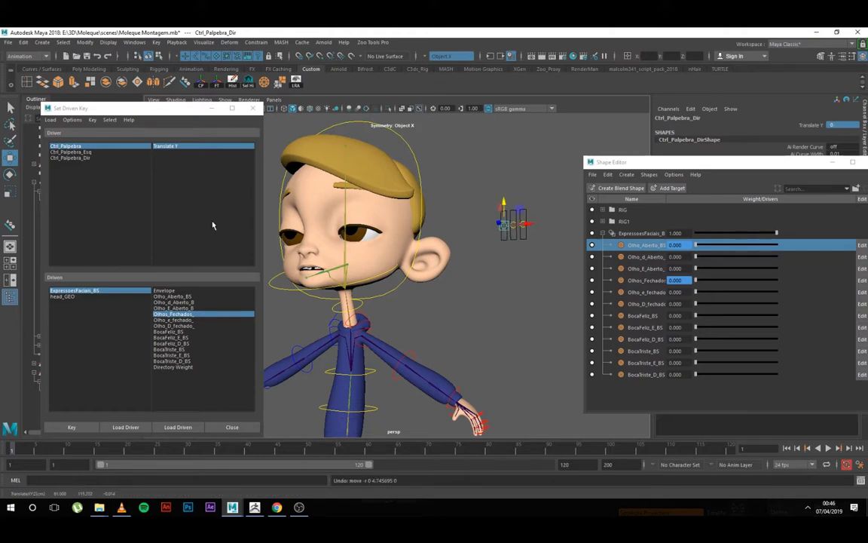
{"action": "left_click", "coordinate": [70, 158]}
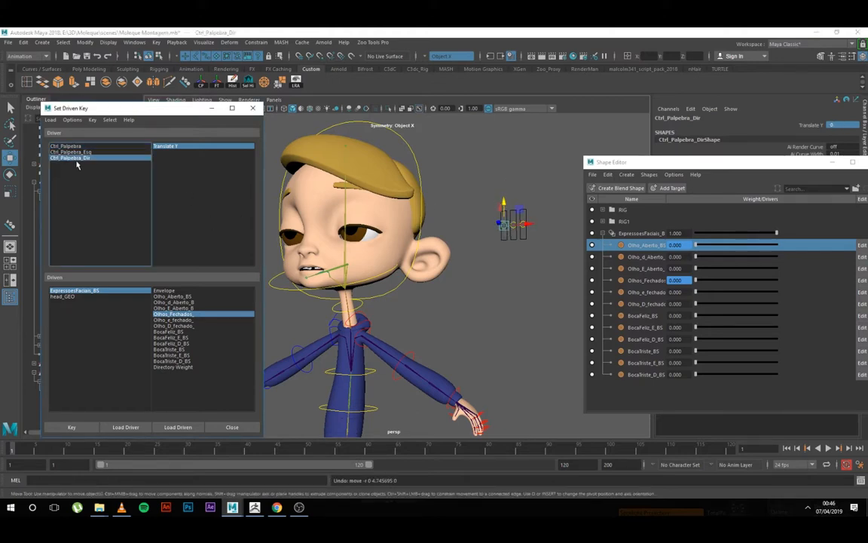
{"action": "left_click", "coordinate": [183, 147]}
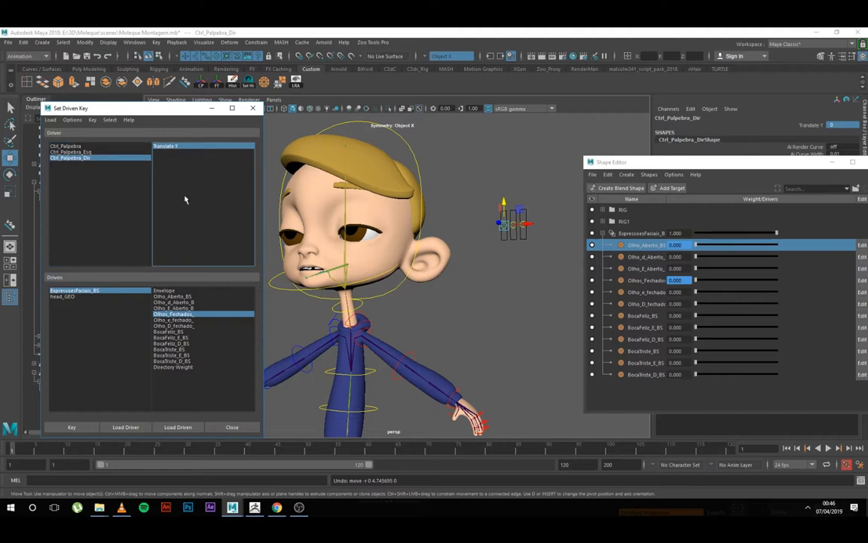
{"action": "left_click", "coordinate": [181, 303]}
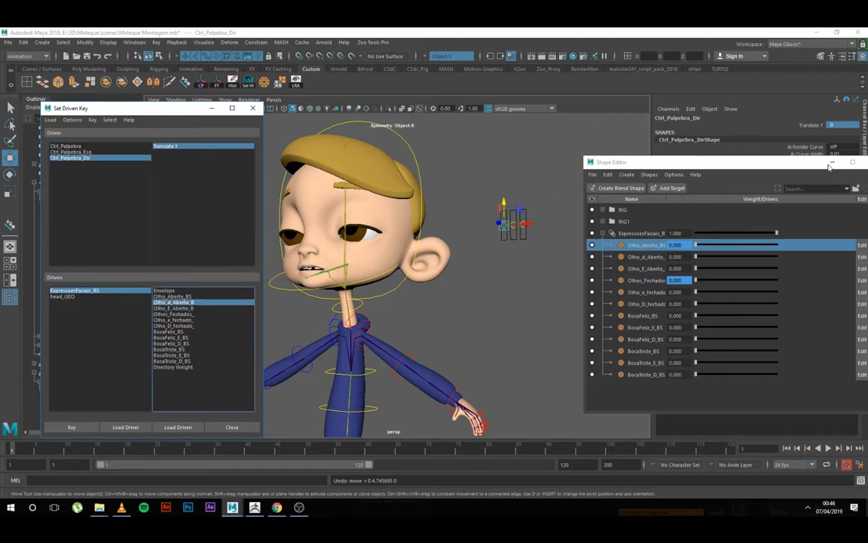
{"action": "left_click_drag", "start_coordinate": [719, 159], "coordinate": [698, 165]}
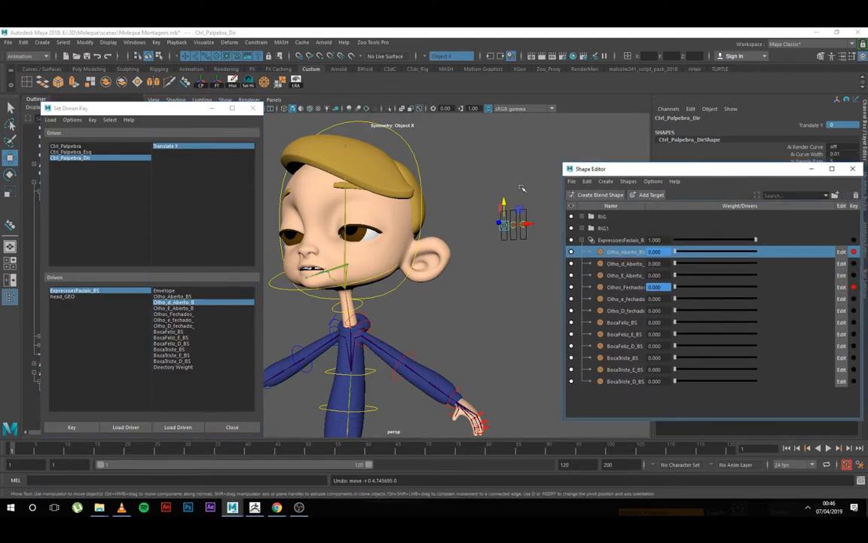
{"action": "left_click", "coordinate": [71, 427]}
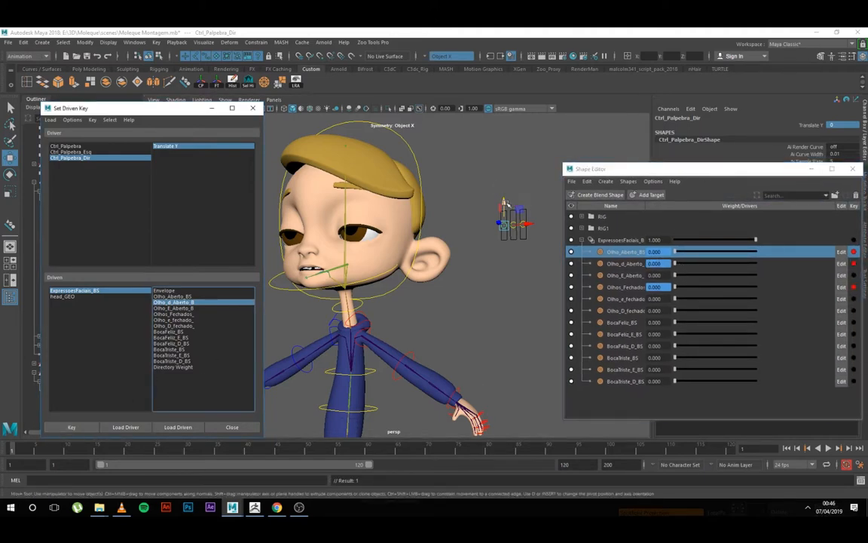
Step: Set a driven key for Olho_d_Aberto at weight 1 with Ctrl_Palpebra_Dir raised to Translate Y 4
{"action": "left_click_drag", "start_coordinate": [506, 204], "coordinate": [505, 167]}
{"action": "left_click_drag", "start_coordinate": [676, 263], "coordinate": [795, 267]}
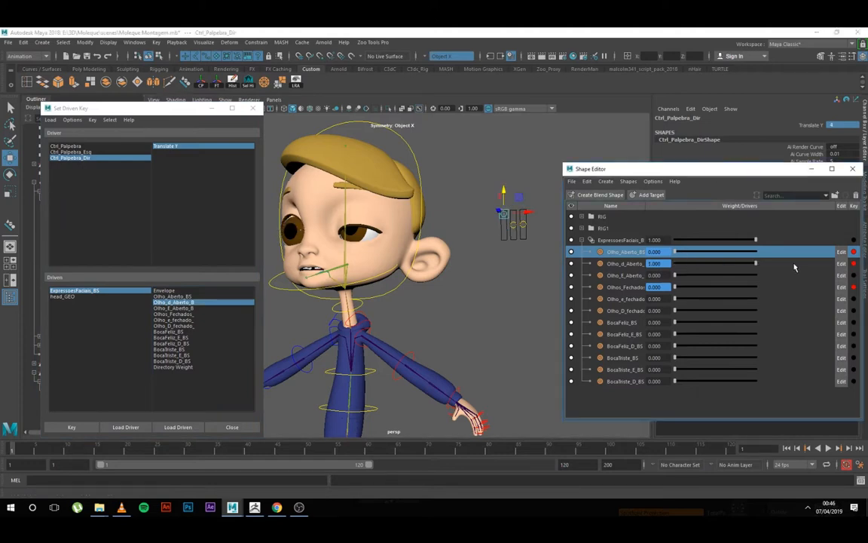
{"action": "left_click_drag", "start_coordinate": [520, 263], "coordinate": [540, 269], "text": "alt"}
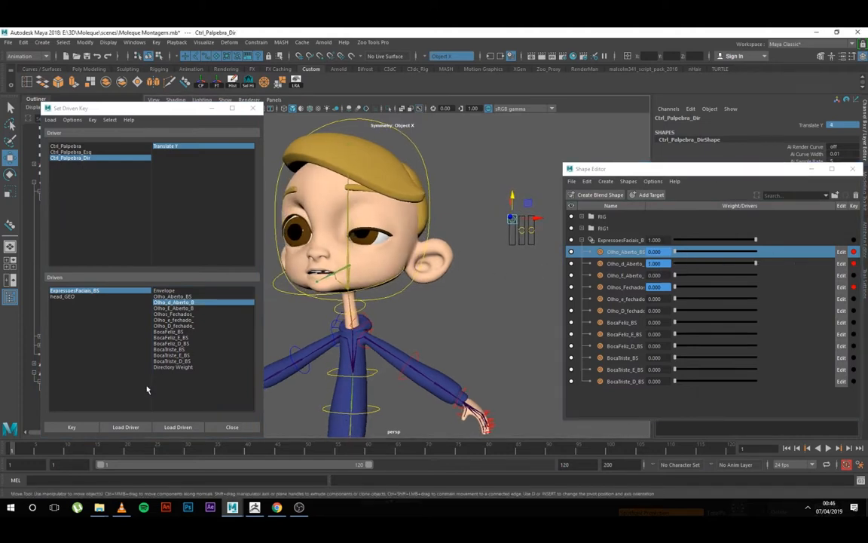
{"action": "left_click", "coordinate": [85, 426]}
Step: Reset Ctrl_Palpebra_Dir's Translate Y to 0 and set a driven key there for Olho_D_fechado at weight 0
{"action": "left_click_drag", "start_coordinate": [512, 195], "coordinate": [512, 205]}
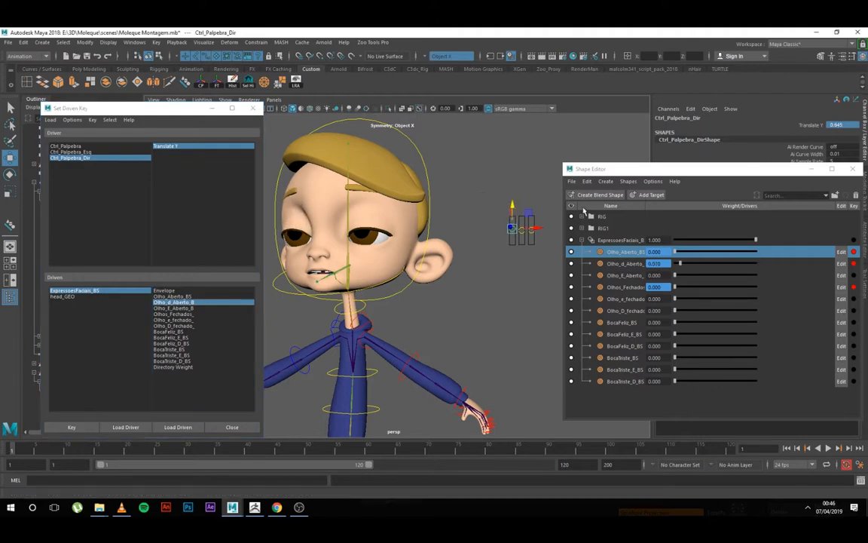
{"action": "type", "text": "1"}
{"action": "key", "text": "Return"}
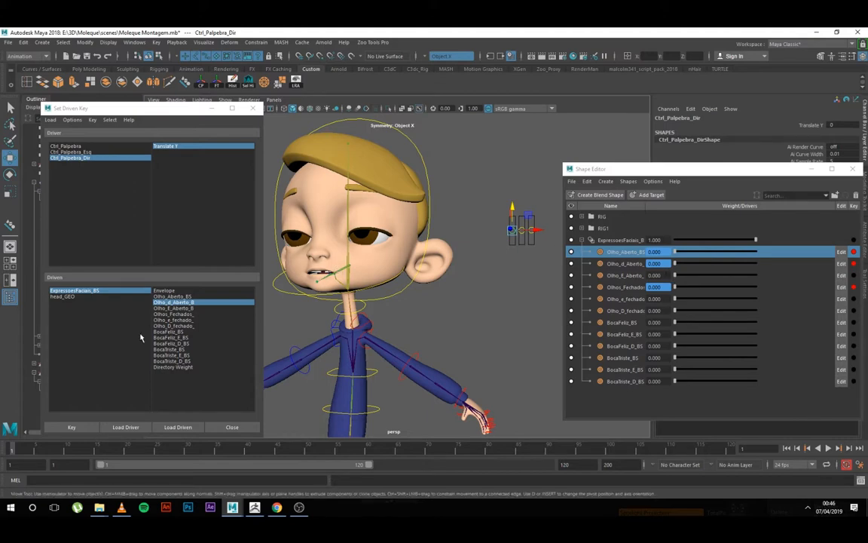
{"action": "left_click", "coordinate": [185, 326]}
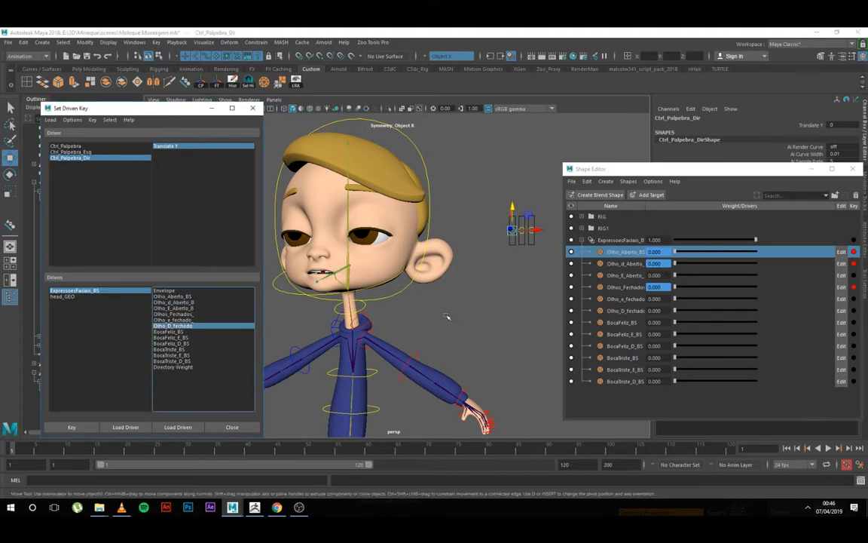
{"action": "left_click", "coordinate": [72, 427]}
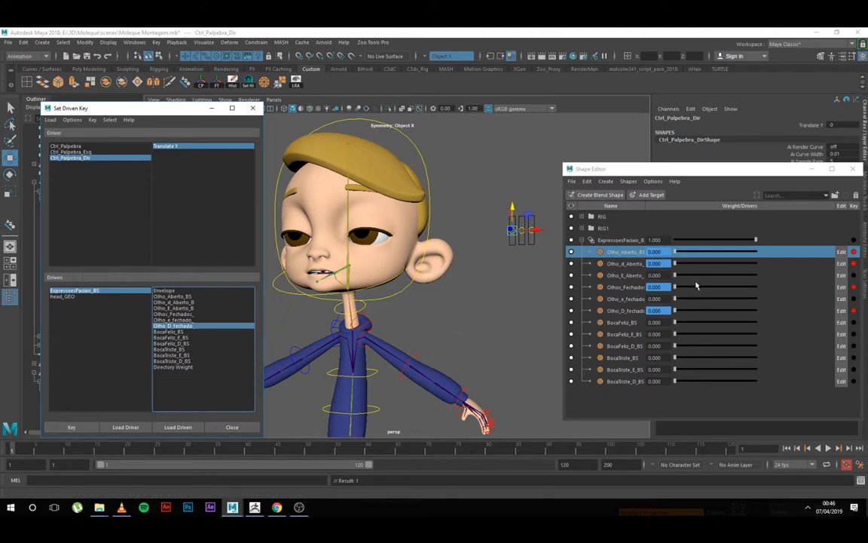
Step: Set a driven key for Olho_D_fechado at weight 1 with Ctrl_Palpebra_Dir lowered to Translate Y -4
{"action": "left_click_drag", "start_coordinate": [513, 207], "coordinate": [512, 253]}
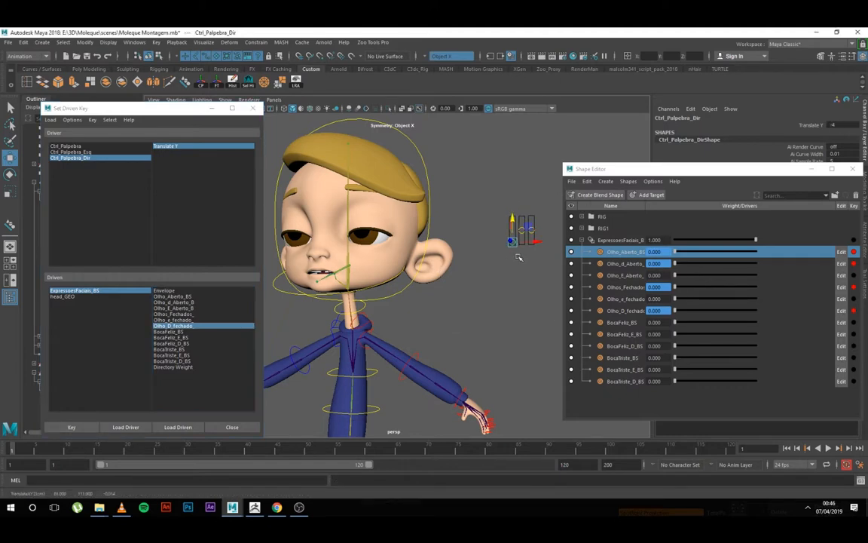
{"action": "left_click_drag", "start_coordinate": [676, 310], "coordinate": [799, 315]}
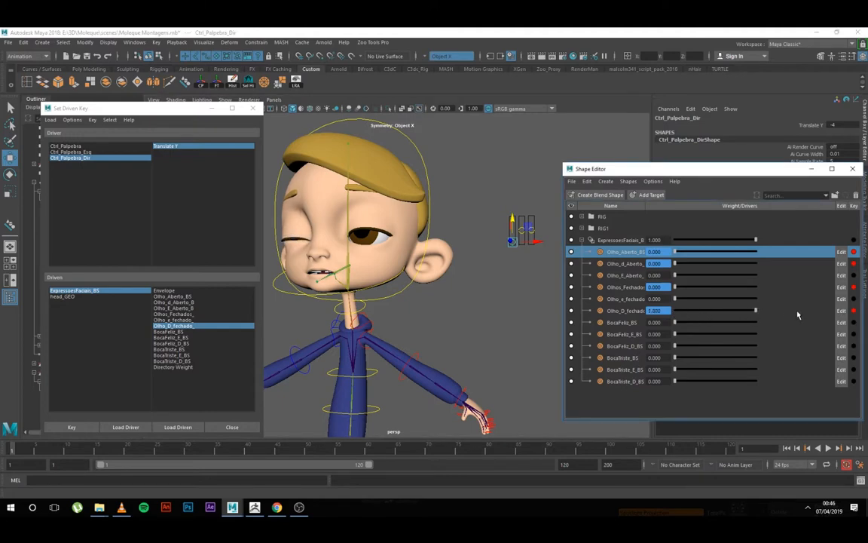
{"action": "left_click", "coordinate": [83, 428]}
Step: Set a driven key linking Ctrl_Palpebra_Esq's Translate Y at 0 to Olho_E_Aberto at weight 0
{"action": "left_click_drag", "start_coordinate": [548, 209], "coordinate": [533, 236]}
{"action": "left_click", "coordinate": [80, 152]}
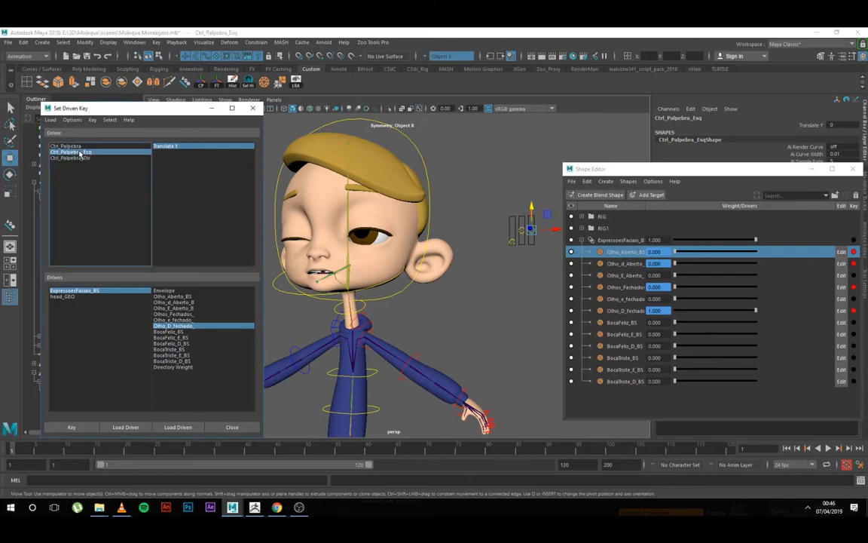
{"action": "left_click", "coordinate": [169, 147]}
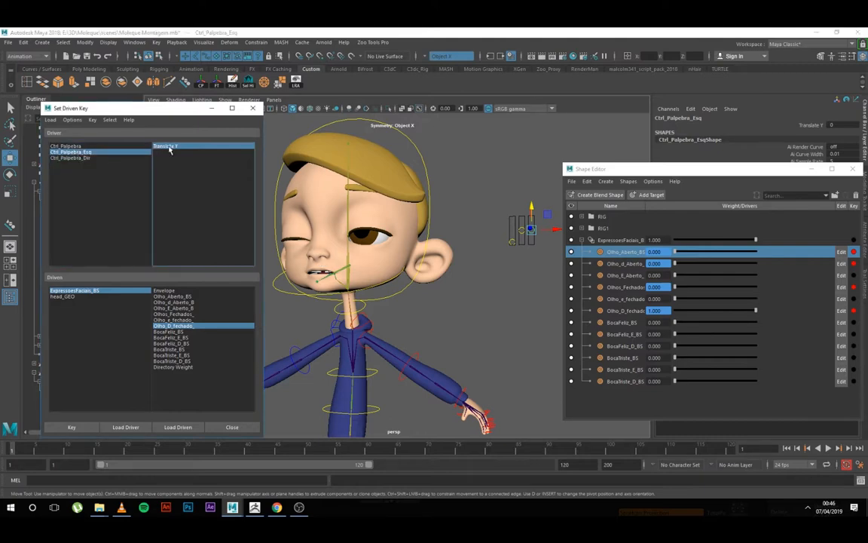
{"action": "left_click", "coordinate": [175, 308]}
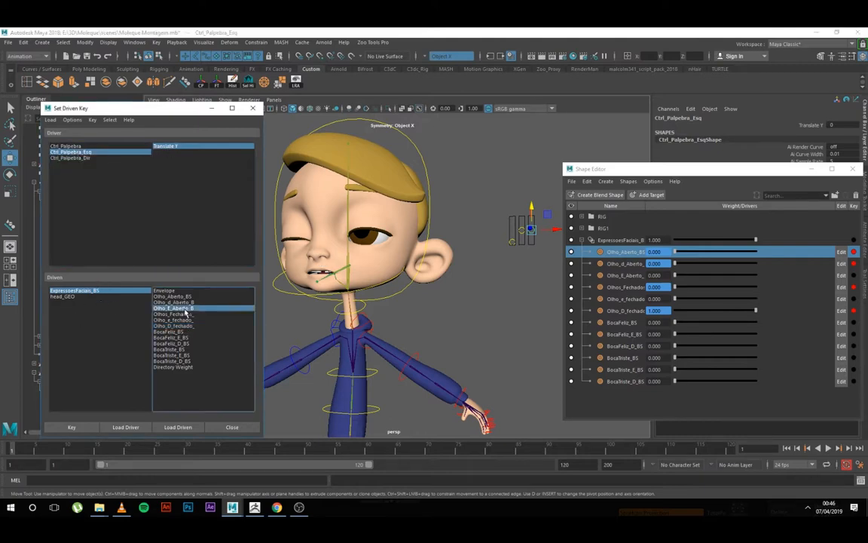
{"action": "left_click", "coordinate": [72, 427]}
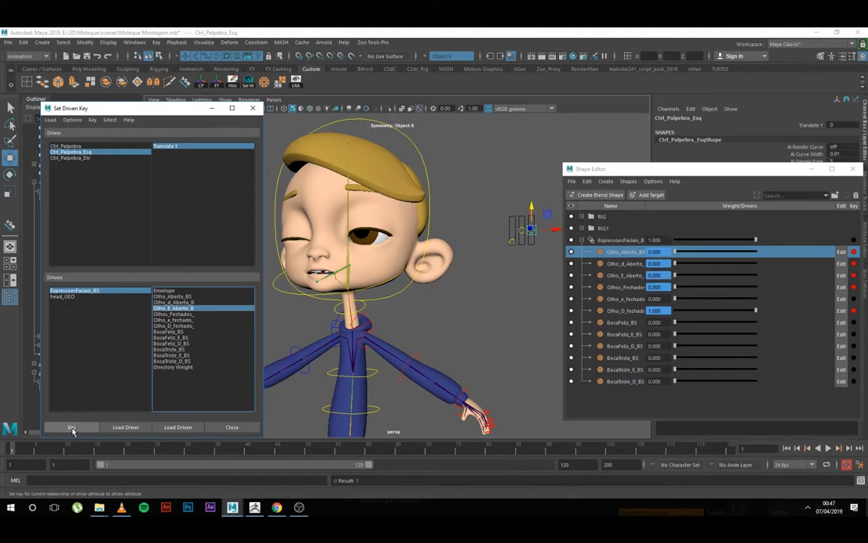
Step: Set a driven key for Olho_E_Aberto at weight 1 with Ctrl_Palpebra_Esq raised to about Translate Y 4, and return the slider to 0
{"action": "left_click_drag", "start_coordinate": [531, 206], "coordinate": [532, 194]}
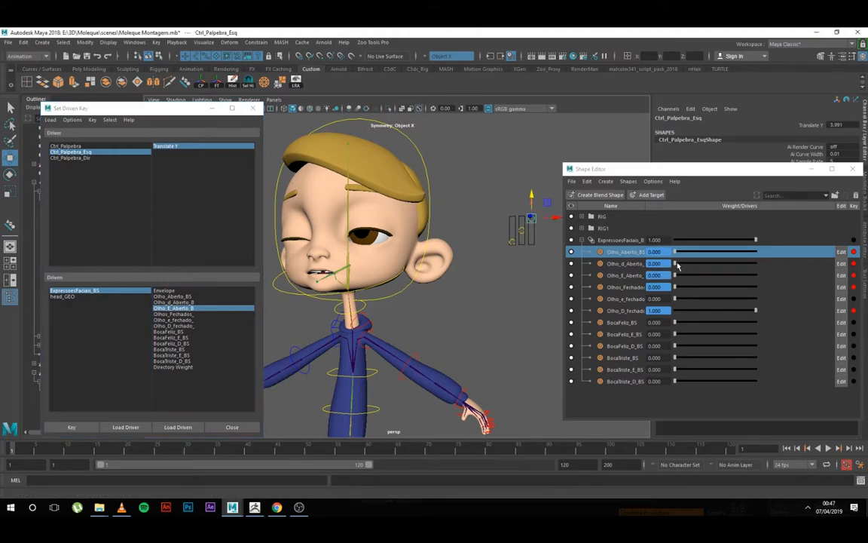
{"action": "left_click_drag", "start_coordinate": [678, 277], "coordinate": [785, 273]}
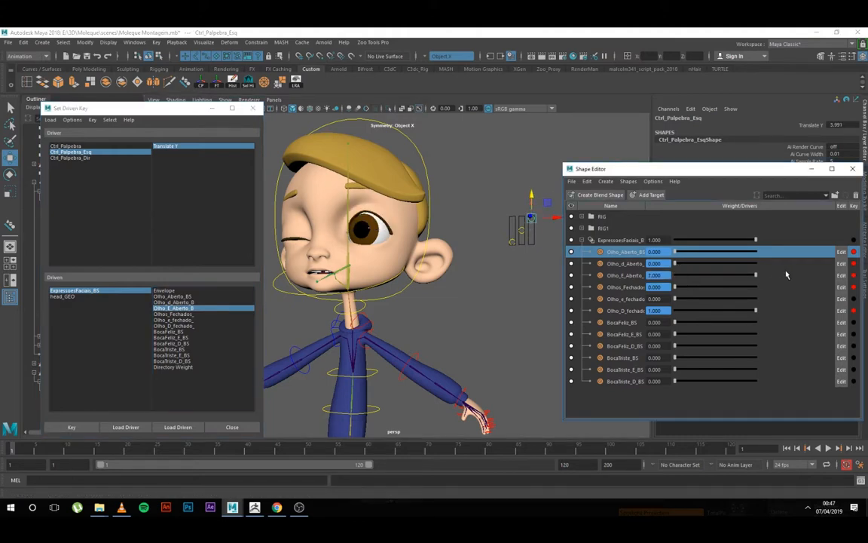
{"action": "left_click", "coordinate": [84, 428]}
{"action": "left_click_drag", "start_coordinate": [532, 195], "coordinate": [531, 208]}
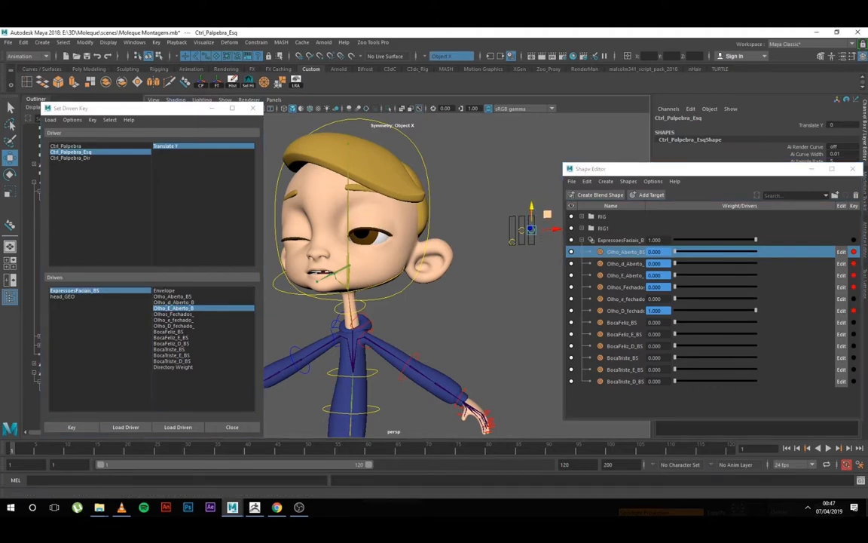
{"action": "left_click", "coordinate": [181, 314]}
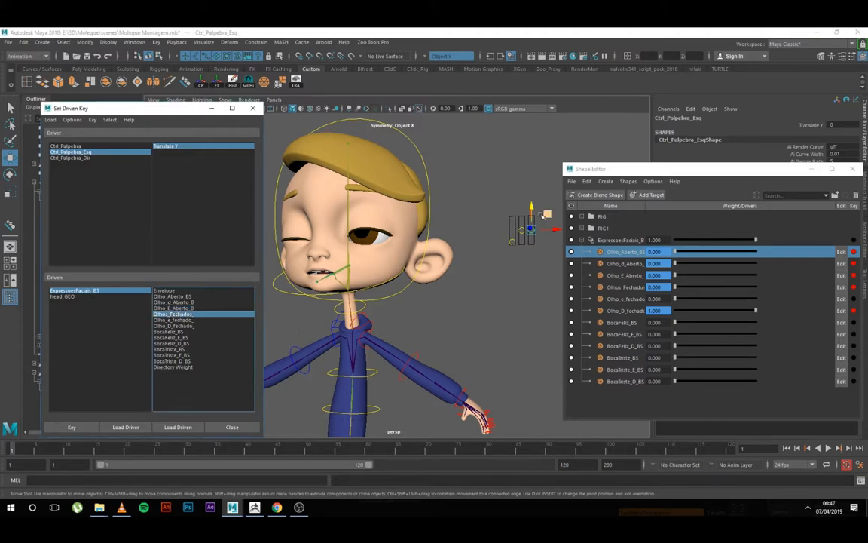
{"action": "left_click_drag", "start_coordinate": [531, 211], "coordinate": [532, 235]}
{"action": "left_click", "coordinate": [844, 125]}
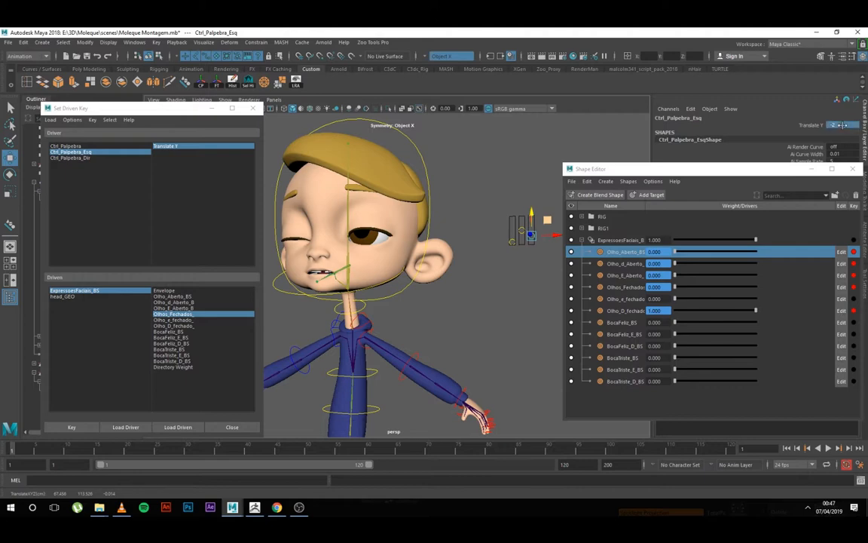
{"action": "type", "text": "0"}
{"action": "key", "text": "Return"}
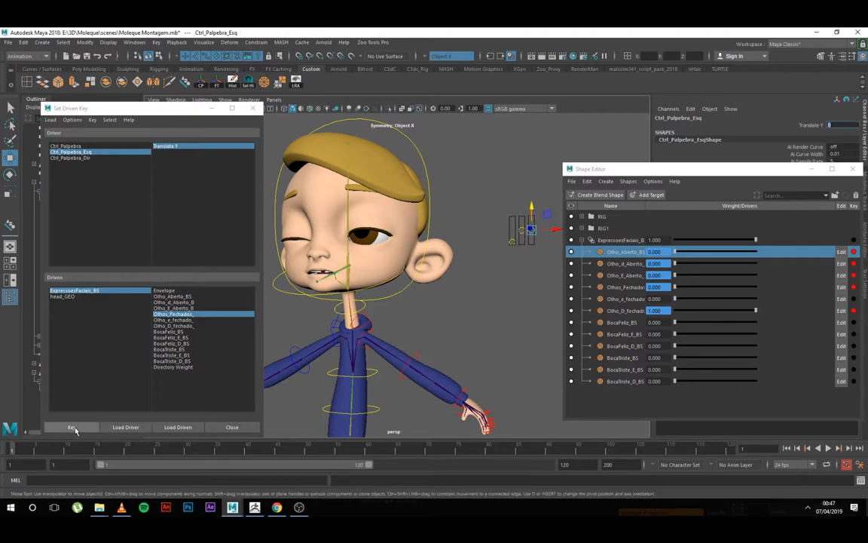
{"action": "left_click", "coordinate": [73, 428]}
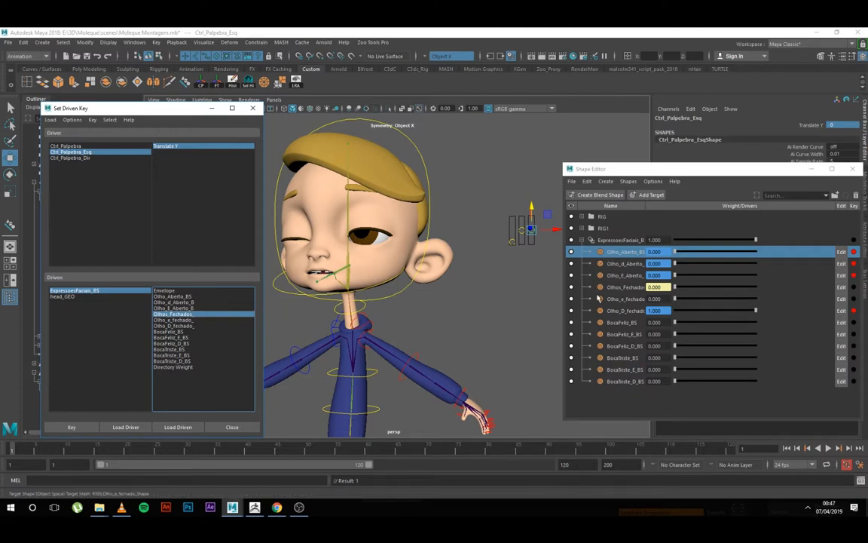
{"action": "middle_click_drag", "start_coordinate": [514, 277], "coordinate": [495, 271], "text": "alt"}
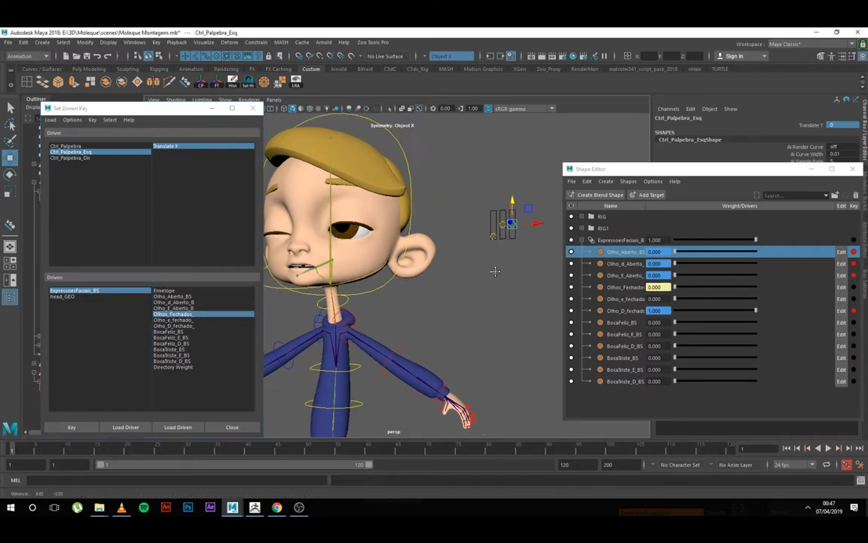
{"action": "key", "text": "ctrl+z"}
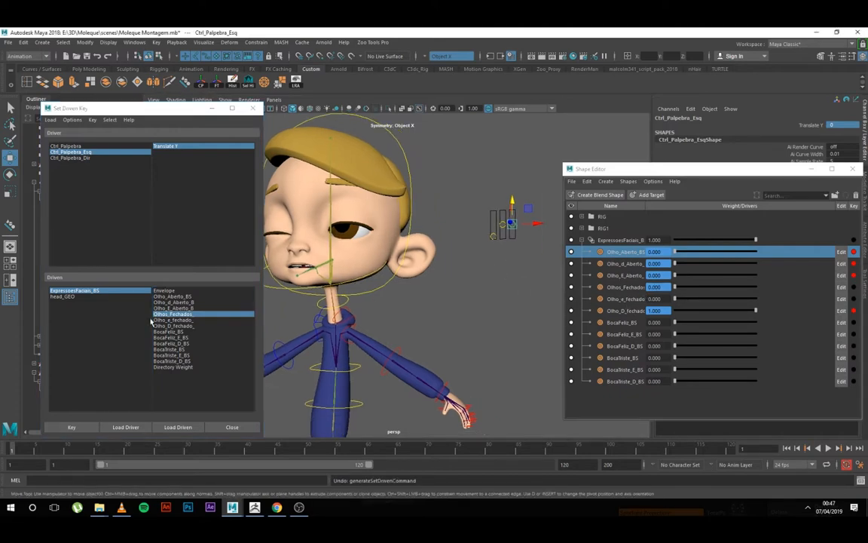
Step: Set driven keys for Olho_e_fechado from Ctrl_Palpebra_Esq: weight 0 at Translate Y 0 and weight 1 at Translate Y -4
{"action": "left_click", "coordinate": [178, 322]}
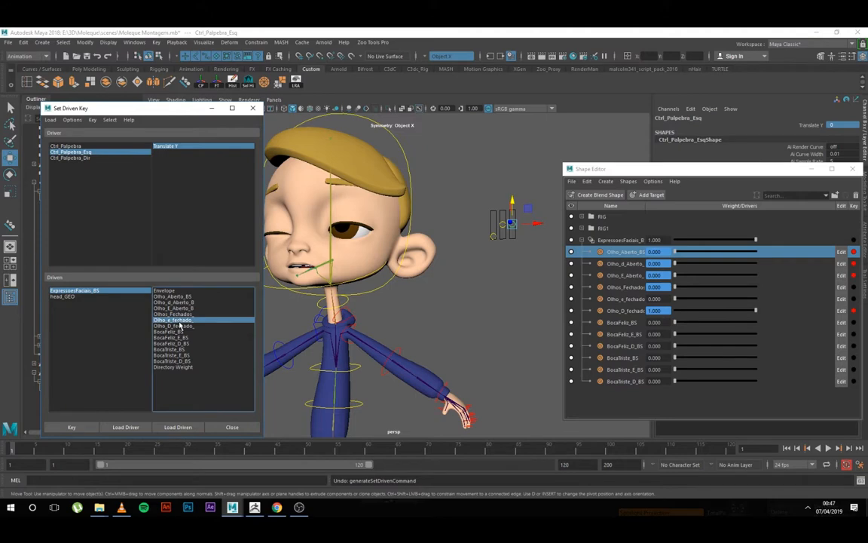
{"action": "left_click", "coordinate": [71, 427]}
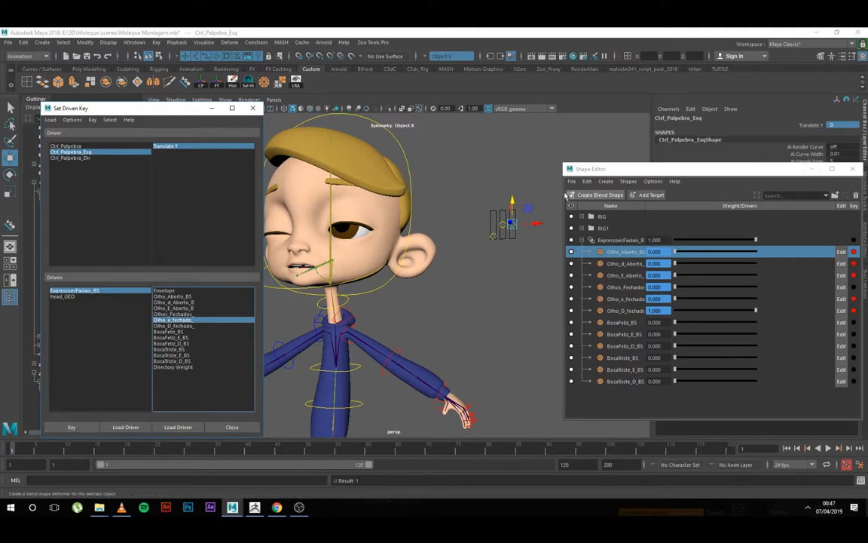
{"action": "left_click_drag", "start_coordinate": [512, 202], "coordinate": [512, 218]}
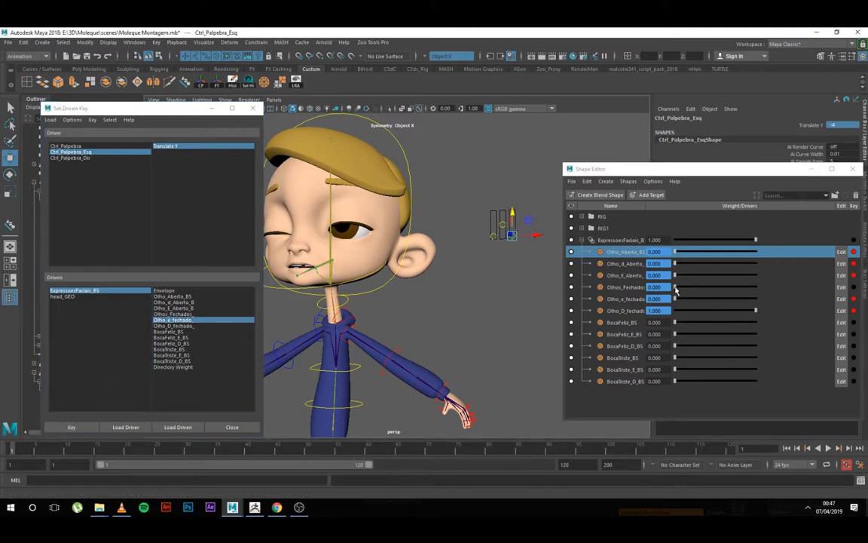
{"action": "left_click_drag", "start_coordinate": [675, 299], "coordinate": [756, 300]}
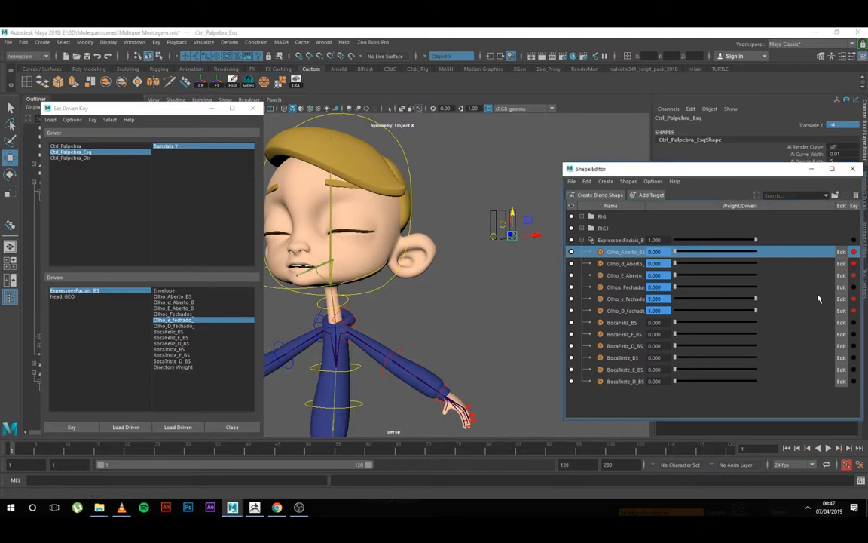
{"action": "left_click", "coordinate": [71, 427]}
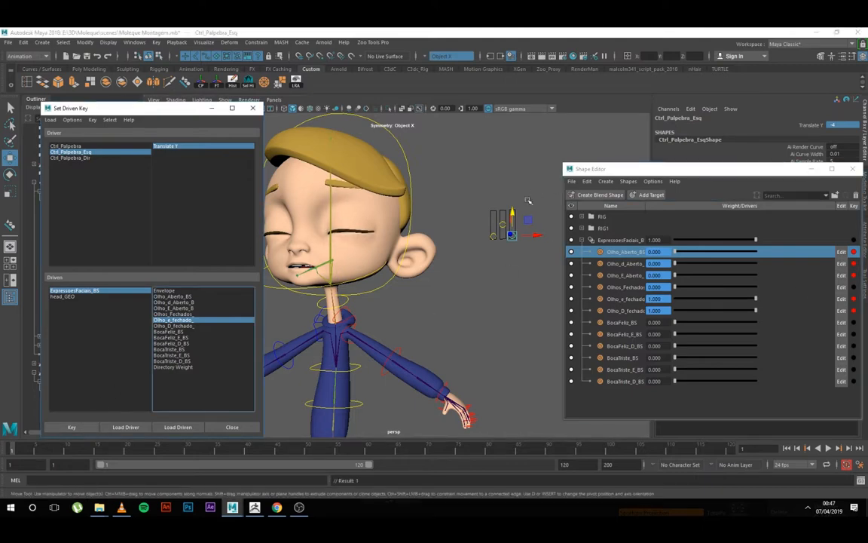
Step: Test the left and right eyelid sliders by moving them along their tracks, and clear the selection
{"action": "left_click_drag", "start_coordinate": [512, 211], "coordinate": [476, 255]}
{"action": "left_click", "coordinate": [489, 214]}
{"action": "key", "text": "q"}
{"action": "left_click", "coordinate": [476, 255]}
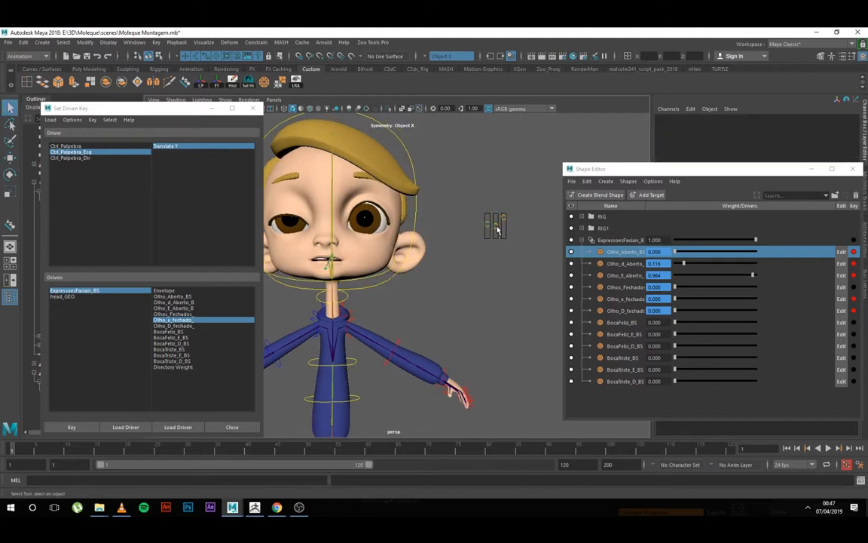
Step: Test the central Ctrl_Palpebra slider by raising it to Translate Y 4 and lowering it to about -1.2 while inspecting the eyes
{"action": "left_click", "coordinate": [496, 227]}
{"action": "key", "text": "w"}
{"action": "left_click_drag", "start_coordinate": [496, 205], "coordinate": [496, 193]}
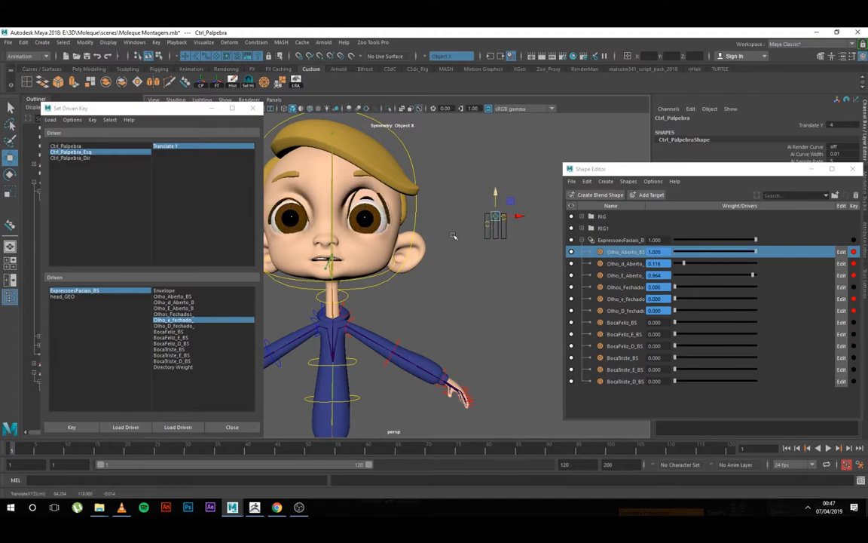
{"action": "right_click_drag", "start_coordinate": [454, 236], "coordinate": [474, 268], "text": "alt"}
{"action": "left_click_drag", "start_coordinate": [475, 267], "coordinate": [501, 255], "text": "alt"}
{"action": "left_click_drag", "start_coordinate": [472, 195], "coordinate": [454, 192], "text": "alt"}
{"action": "middle_click_drag", "start_coordinate": [457, 211], "coordinate": [484, 236], "text": "alt"}
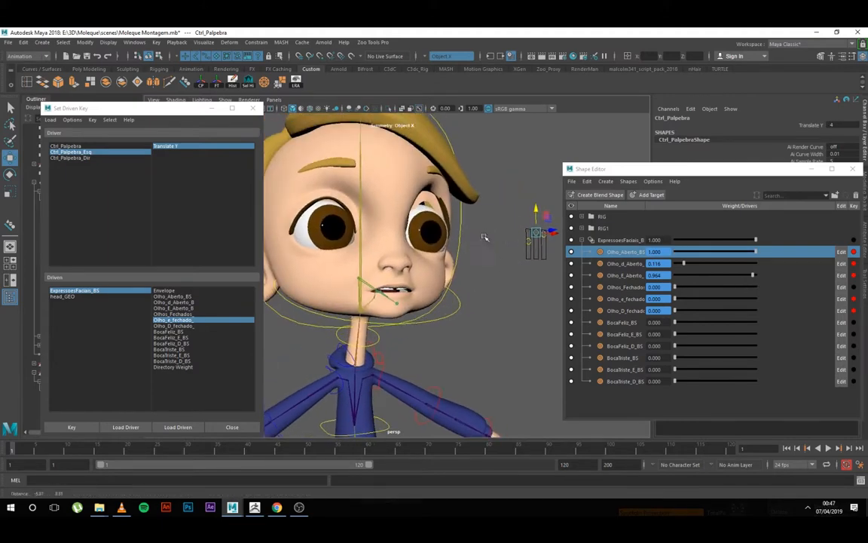
{"action": "left_click_drag", "start_coordinate": [484, 237], "coordinate": [446, 210], "text": "alt"}
{"action": "left_click_drag", "start_coordinate": [526, 203], "coordinate": [528, 223]}
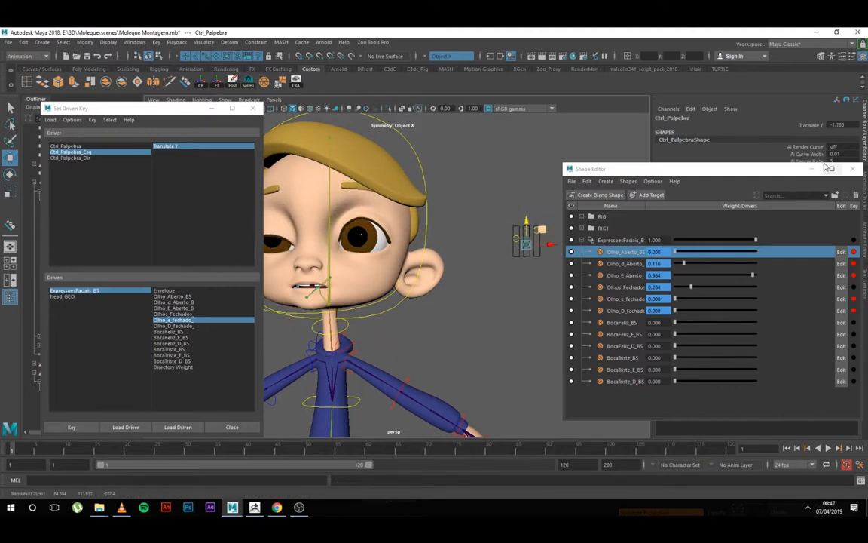
Step: Reset the Translate Y of all three eyelid slider controls to 0
{"action": "left_click_drag", "start_coordinate": [485, 195], "coordinate": [553, 267]}
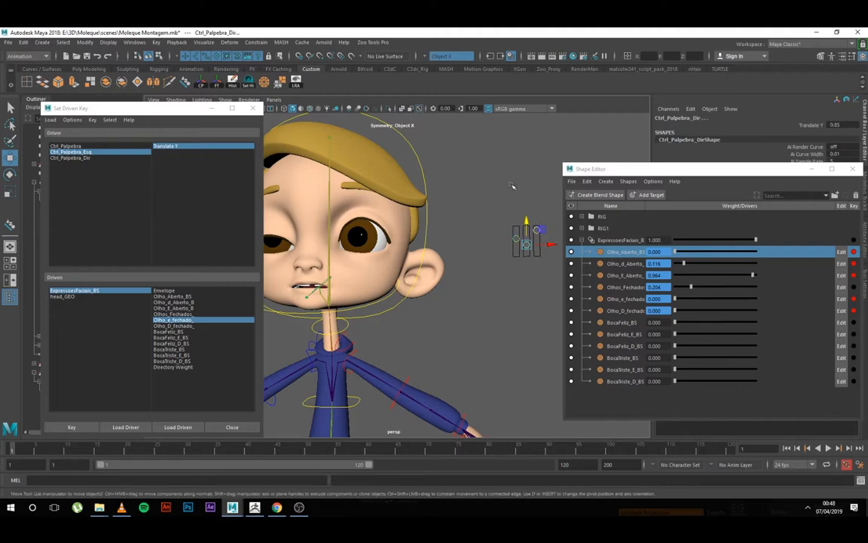
{"action": "middle_click_drag", "start_coordinate": [521, 163], "coordinate": [505, 148], "text": "alt"}
{"action": "scroll", "coordinate": [504, 148], "scroll_direction": "down", "scroll_amount": 2}
{"action": "left_click_drag", "start_coordinate": [517, 142], "coordinate": [525, 145], "text": "alt"}
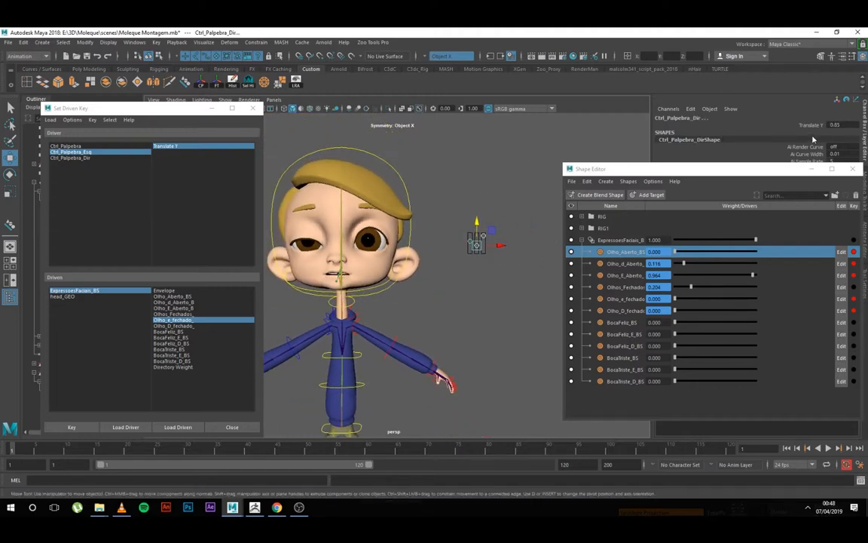
{"action": "left_click", "coordinate": [849, 124]}
{"action": "type", "text": "0"}
{"action": "key", "text": "Return"}
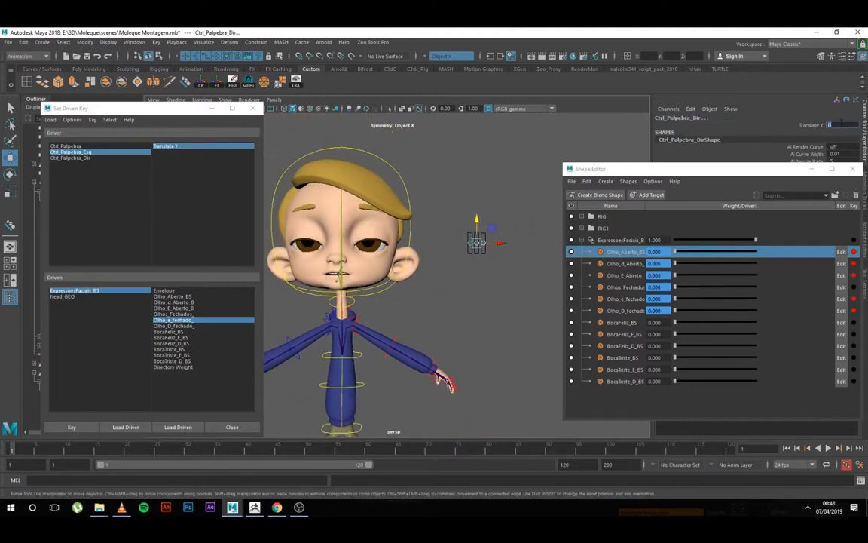
{"action": "left_click", "coordinate": [502, 223]}
{"action": "left_click_drag", "start_coordinate": [455, 233], "coordinate": [515, 255]}
{"action": "left_click_drag", "start_coordinate": [478, 222], "coordinate": [487, 226]}
{"action": "key", "text": "ctrl+z"}
{"action": "left_click", "coordinate": [535, 199]}
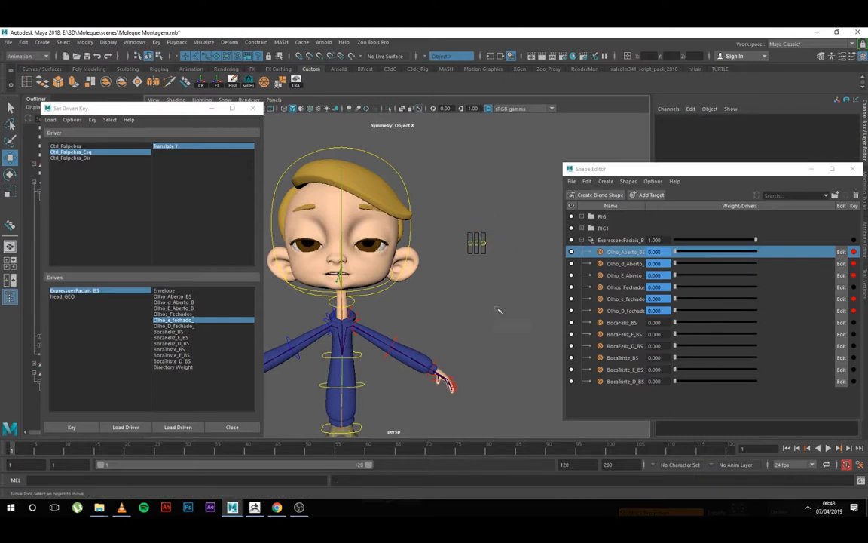
Step: Close the Set Driven Key window
{"action": "scroll", "coordinate": [433, 218], "scroll_direction": "down", "scroll_amount": 4}
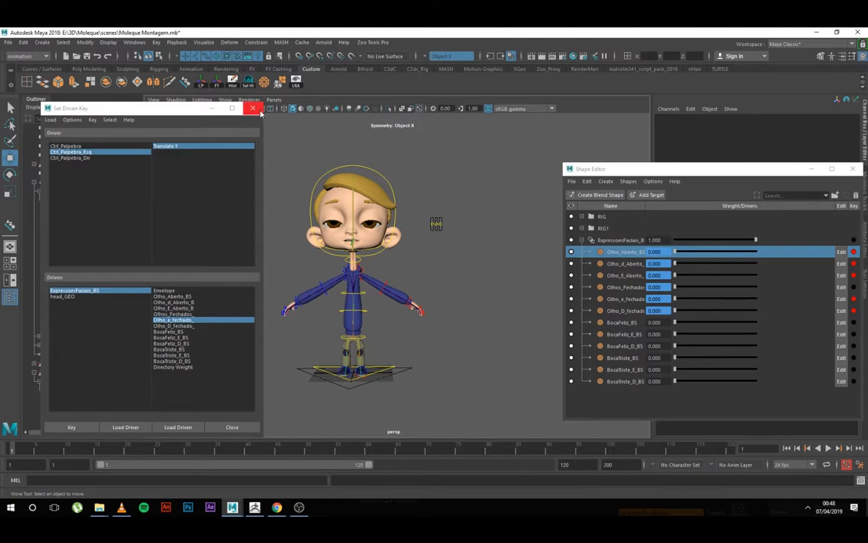
{"action": "left_click", "coordinate": [252, 108]}
{"action": "scroll", "coordinate": [393, 201], "scroll_direction": "up", "scroll_amount": 2}
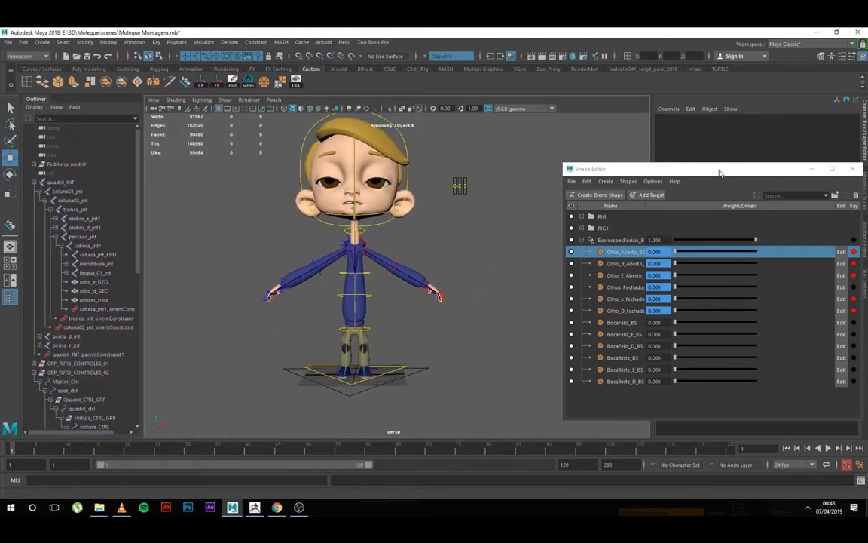
Step: Look over the mouth targets BocaFeliz_BS, BocaFeliz_E_BS and BocaFeliz_D_BS in the Shape Editor and the character beside its eyelid sliders
{"action": "left_click", "coordinate": [621, 322]}
{"action": "left_click", "coordinate": [632, 335]}
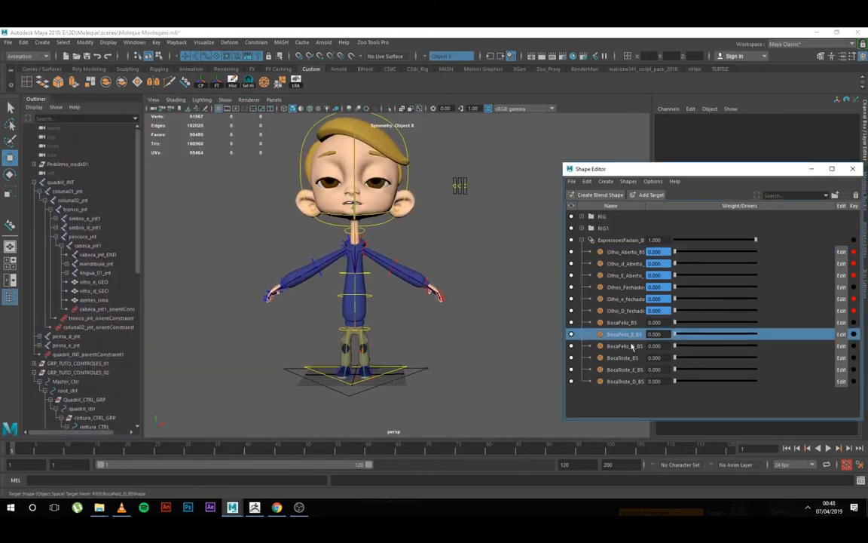
{"action": "left_click", "coordinate": [626, 346]}
{"action": "left_click_drag", "start_coordinate": [422, 317], "coordinate": [413, 263], "text": "alt"}
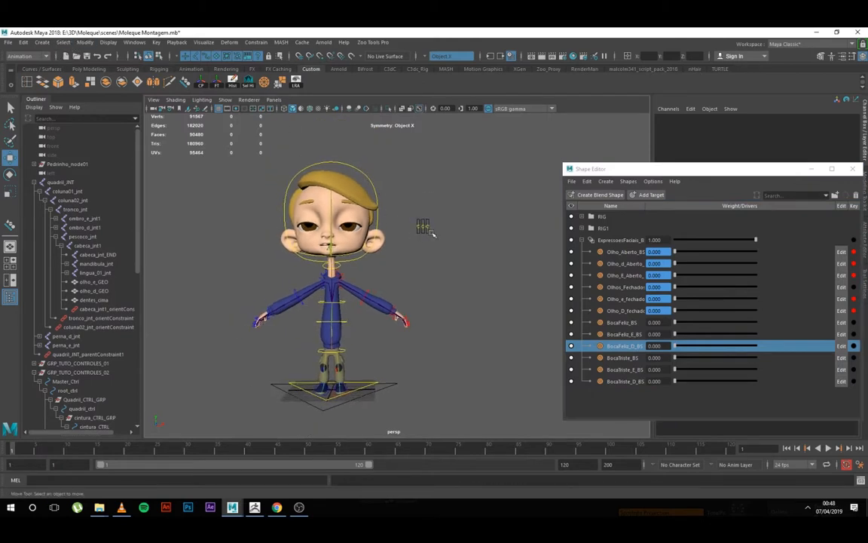
{"action": "scroll", "coordinate": [452, 250], "scroll_direction": "up", "scroll_amount": 5}
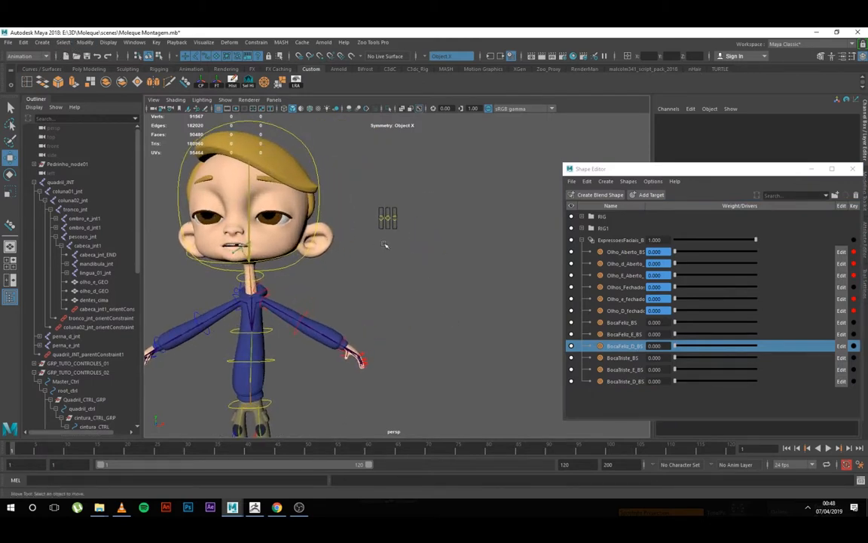
{"action": "middle_click_drag", "start_coordinate": [385, 245], "coordinate": [466, 245], "text": "alt"}
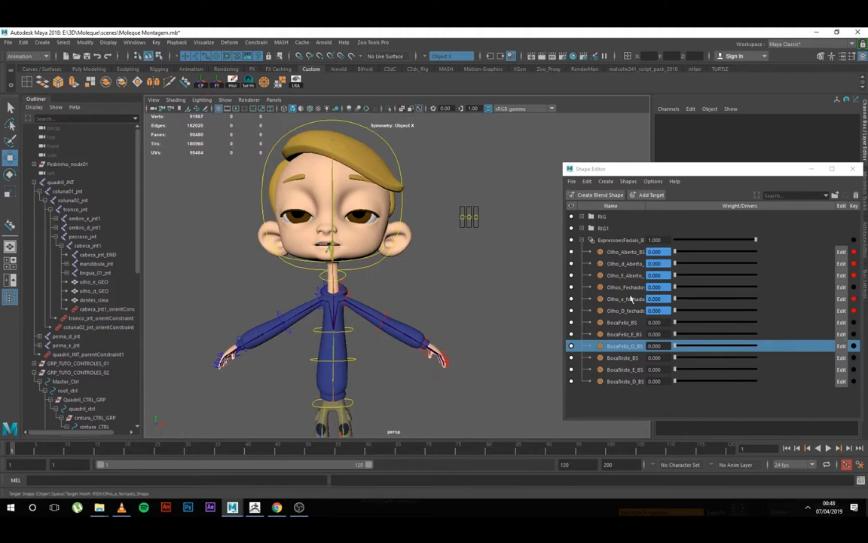
Step: Rotate cabeca_CTRL to about X 10, Y -7, Z -4 and close the Shape Editor
{"action": "left_click", "coordinate": [400, 164]}
{"action": "key", "text": "e"}
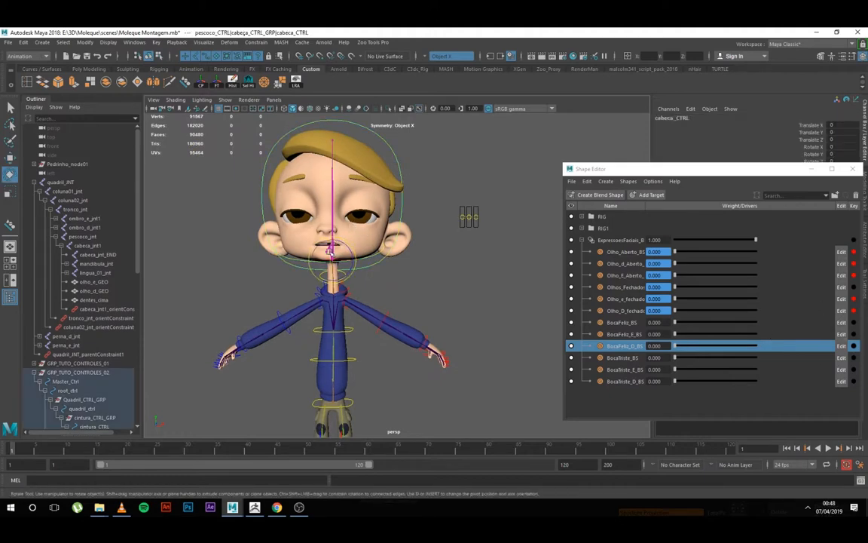
{"action": "left_click_drag", "start_coordinate": [331, 251], "coordinate": [442, 249]}
{"action": "left_click_drag", "start_coordinate": [785, 173], "coordinate": [626, 173]}
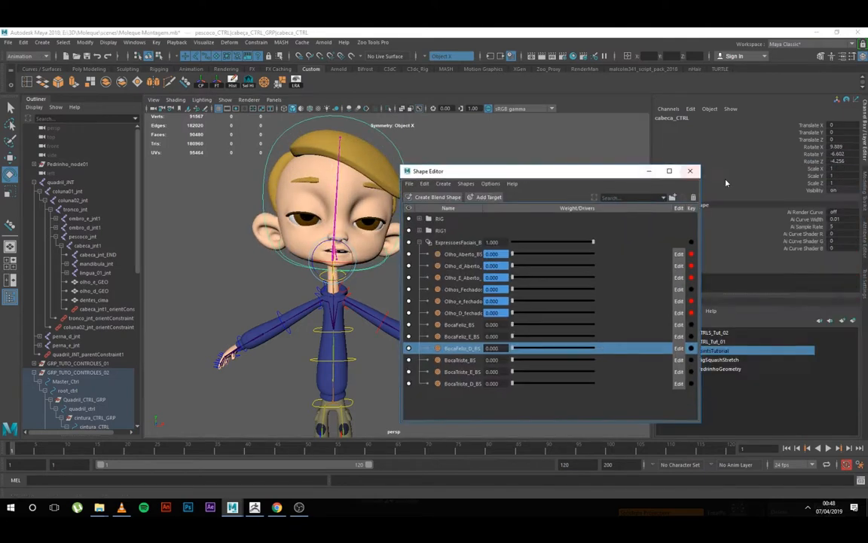
{"action": "left_click", "coordinate": [692, 170]}
Step: Rotate cabeca_CTRL again to turn the head to about X 11, Y 11, Z 3
{"action": "left_click", "coordinate": [428, 242]}
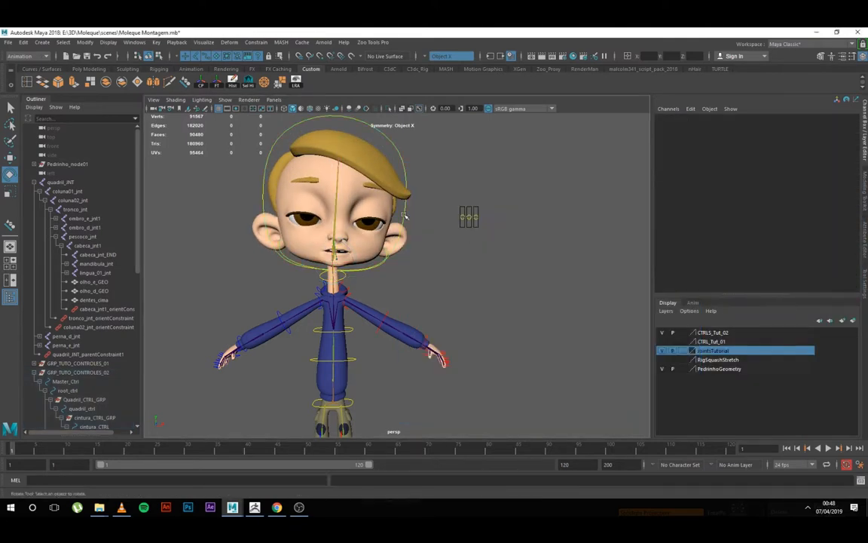
{"action": "left_click", "coordinate": [405, 216]}
{"action": "left_click_drag", "start_coordinate": [405, 216], "coordinate": [440, 235]}
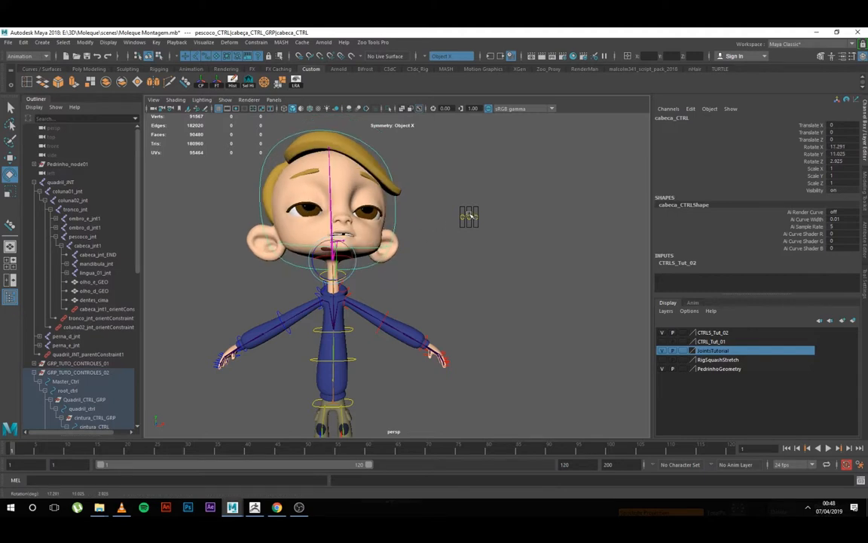
Step: Lower Ctrl_Palpebra to Translate Y -4 to close both eyes, and raise it to open them wide with the head turned
{"action": "left_click", "coordinate": [469, 216]}
{"action": "key", "text": "w"}
{"action": "left_click_drag", "start_coordinate": [469, 197], "coordinate": [468, 240]}
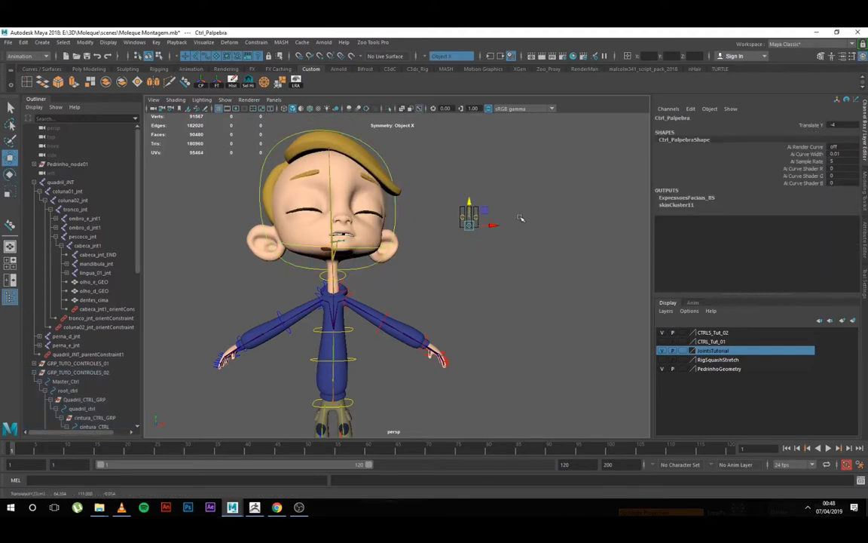
{"action": "left_click_drag", "start_coordinate": [520, 219], "coordinate": [517, 252], "text": "alt"}
{"action": "middle_click_drag", "start_coordinate": [429, 212], "coordinate": [426, 138]}
Step: Rotate mandibula_ctrl to about -4 in Z to swing the jaw
{"action": "left_click", "coordinate": [360, 254]}
{"action": "key", "text": "e"}
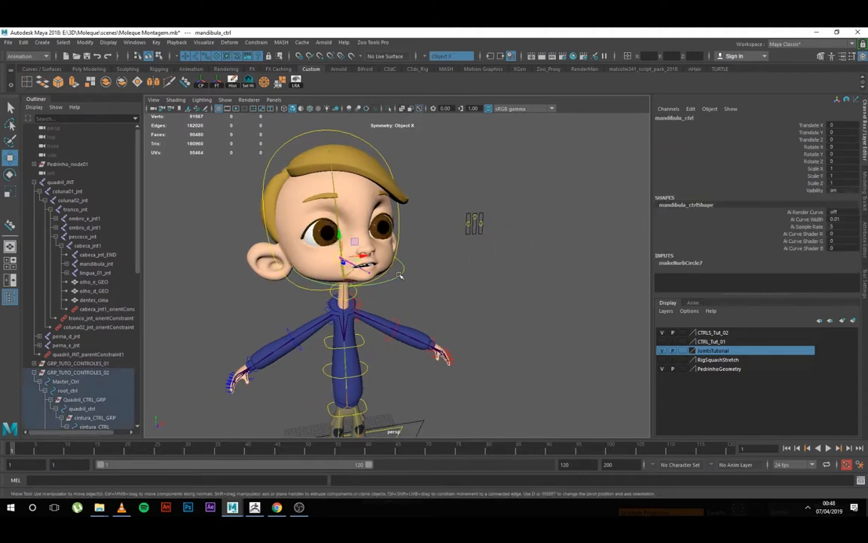
{"action": "mouse_move", "coordinate": [360, 254]}
{"action": "left_mouse_down"}
{"action": "mouse_move", "coordinate": [351, 254]}
{"action": "mouse_move", "coordinate": [351, 271]}
{"action": "mouse_move", "coordinate": [351, 256]}
{"action": "left_mouse_up"}
{"action": "left_click_drag", "start_coordinate": [407, 294], "coordinate": [426, 316], "text": "alt"}
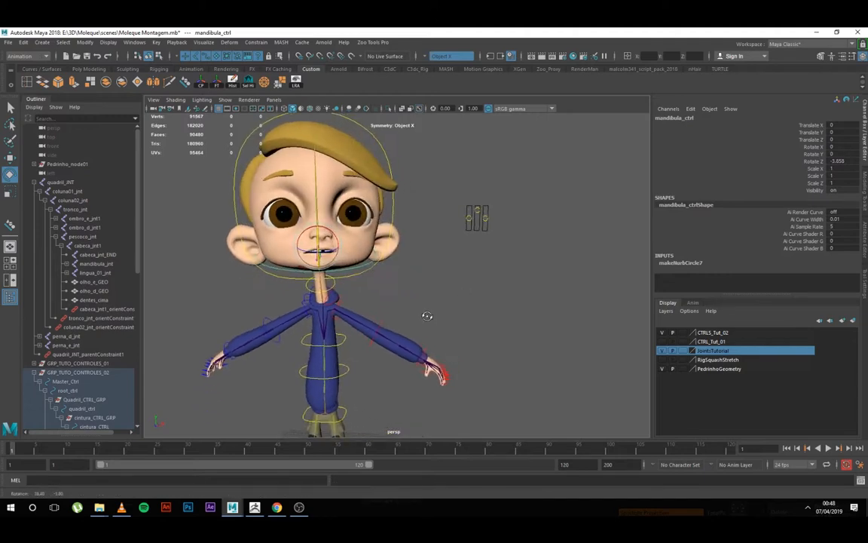
Step: Undo the jaw rotation and the last Ctrl_Palpebra eyelid move
{"action": "left_click_drag", "start_coordinate": [418, 246], "coordinate": [314, 243], "text": "alt"}
{"action": "key", "text": "ctrl+z"}
{"action": "key", "text": "q"}
{"action": "scroll", "coordinate": [400, 254], "scroll_direction": "up", "scroll_amount": 3}
{"action": "left_click", "coordinate": [310, 214]}
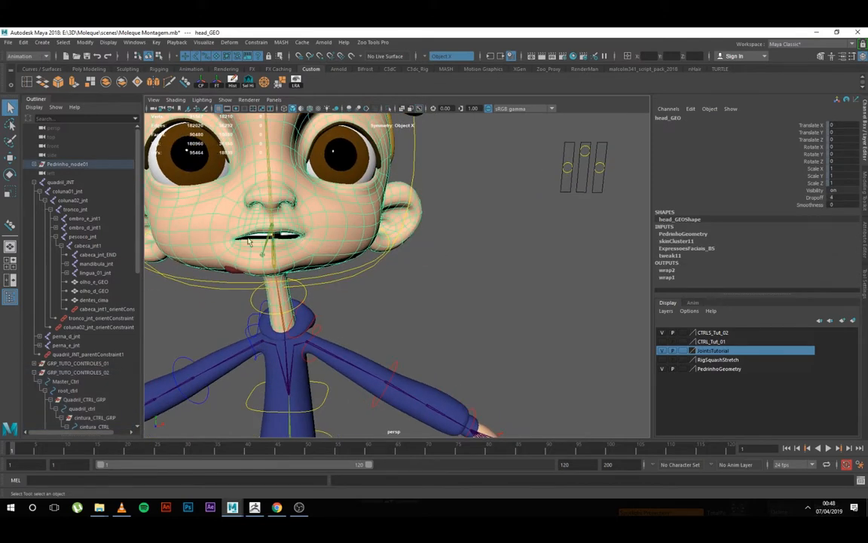
{"action": "key", "text": "ctrl+z"}
{"action": "key", "text": "ctrl+z"}
{"action": "key", "text": "ctrl+z"}
{"action": "key", "text": "ctrl+z"}
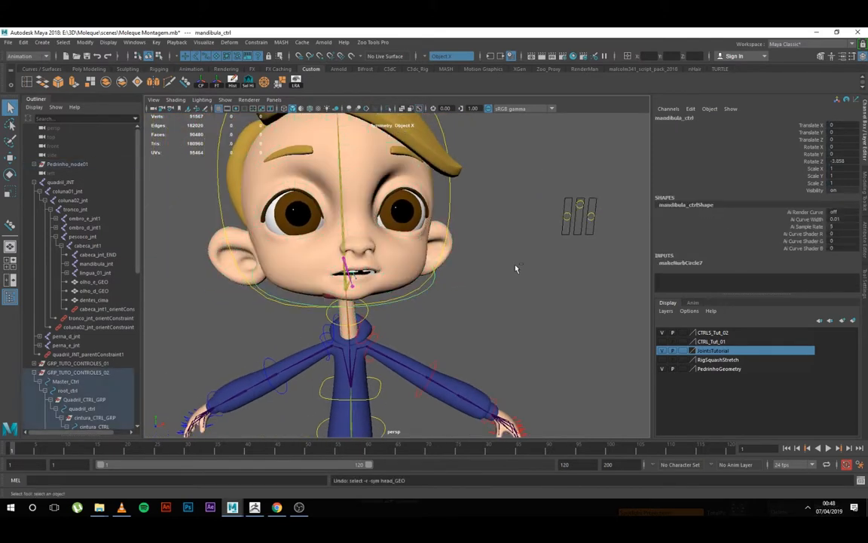
{"action": "key", "text": "ctrl+z"}
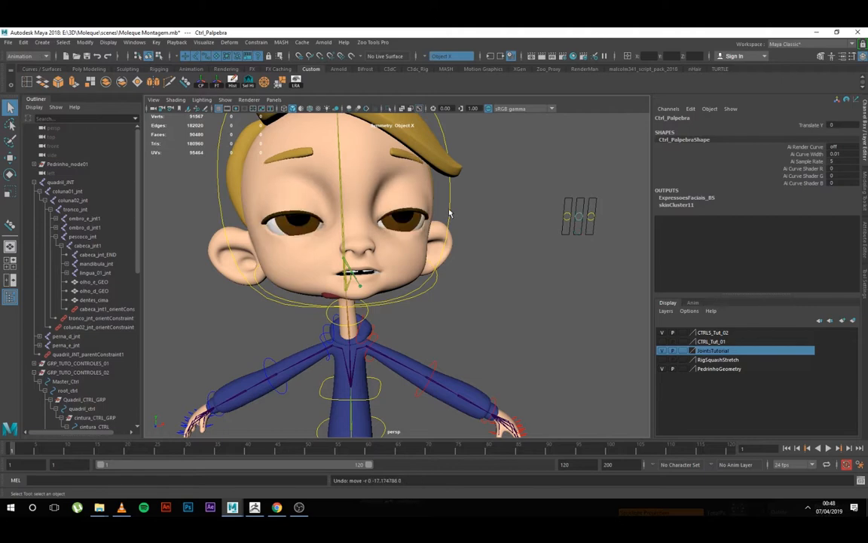
Step: Reset cabeca_CTRL by setting its Rotate X, Y and Z to 0
{"action": "left_click", "coordinate": [450, 212]}
{"action": "key", "text": "e"}
{"action": "left_click_drag", "start_coordinate": [843, 147], "coordinate": [850, 161]}
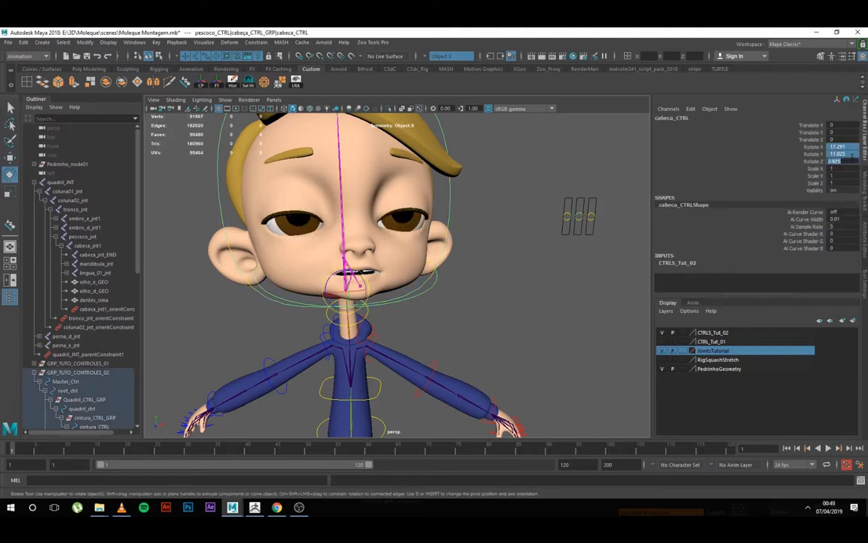
{"action": "type", "text": "0"}
{"action": "key", "text": "Return"}
Step: Raise Ctrl_Palpebra and Ctrl_Palpebra_Esq together to about 1.64 in Translate Y
{"action": "left_click", "coordinate": [531, 258]}
{"action": "left_click_drag", "start_coordinate": [538, 268], "coordinate": [510, 278], "text": "alt"}
{"action": "left_click", "coordinate": [426, 279]}
{"action": "left_click_drag", "start_coordinate": [430, 281], "coordinate": [507, 213], "text": "alt"}
{"action": "left_click", "coordinate": [543, 244]}
{"action": "left_click", "coordinate": [506, 231]}
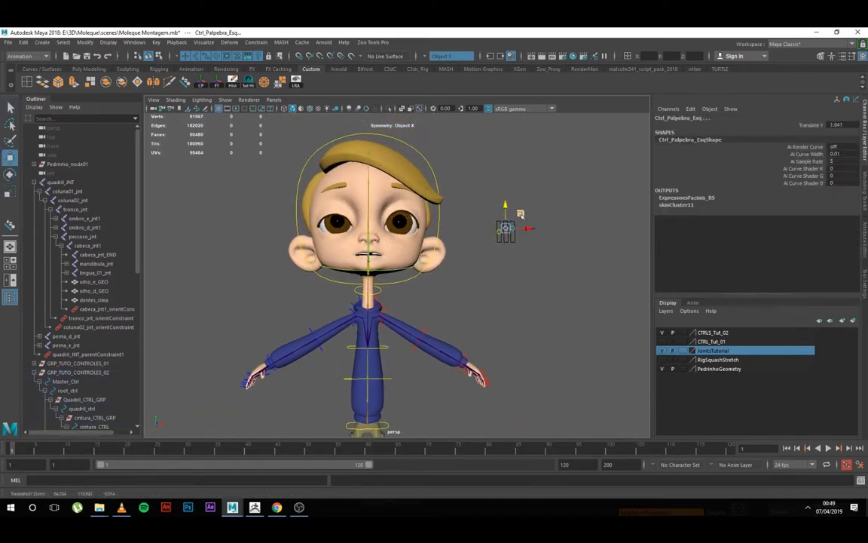
{"action": "left_click", "coordinate": [520, 214]}
Step: Examine the face and the eyelid pose from several angles and distances
{"action": "left_click_drag", "start_coordinate": [483, 285], "coordinate": [457, 289], "text": "alt"}
{"action": "middle_click_drag", "start_coordinate": [457, 289], "coordinate": [479, 310], "text": "alt"}
{"action": "right_click_drag", "start_coordinate": [479, 309], "coordinate": [488, 325], "text": "alt"}
{"action": "left_click_drag", "start_coordinate": [487, 324], "coordinate": [434, 332], "text": "alt"}
{"action": "left_click_drag", "start_coordinate": [561, 333], "coordinate": [584, 329], "text": "alt"}
{"action": "right_click_drag", "start_coordinate": [584, 328], "coordinate": [563, 291], "text": "alt"}
{"action": "middle_click_drag", "start_coordinate": [563, 292], "coordinate": [541, 292], "text": "alt"}
{"action": "right_click_drag", "start_coordinate": [542, 292], "coordinate": [539, 310], "text": "alt"}
{"action": "left_click_drag", "start_coordinate": [539, 310], "coordinate": [551, 312], "text": "alt"}
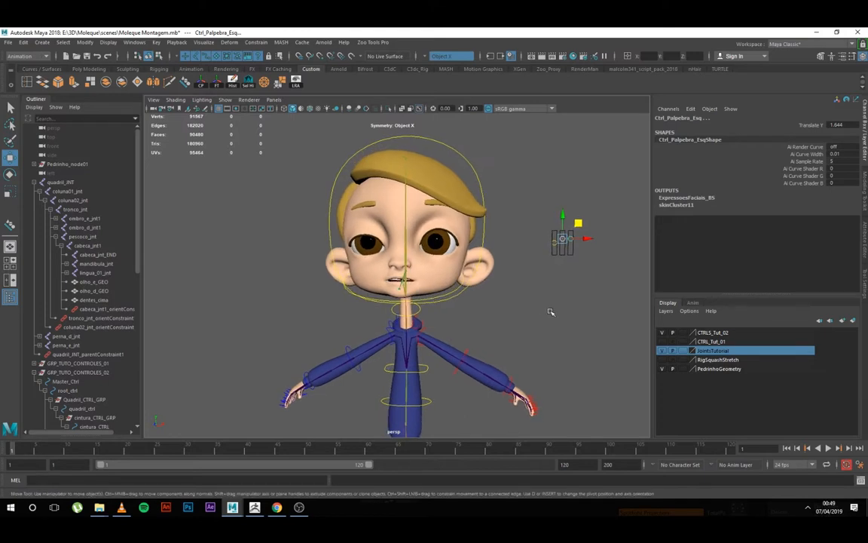
{"action": "key", "text": "q"}
{"action": "right_click_drag", "start_coordinate": [529, 306], "coordinate": [504, 320], "text": "alt"}
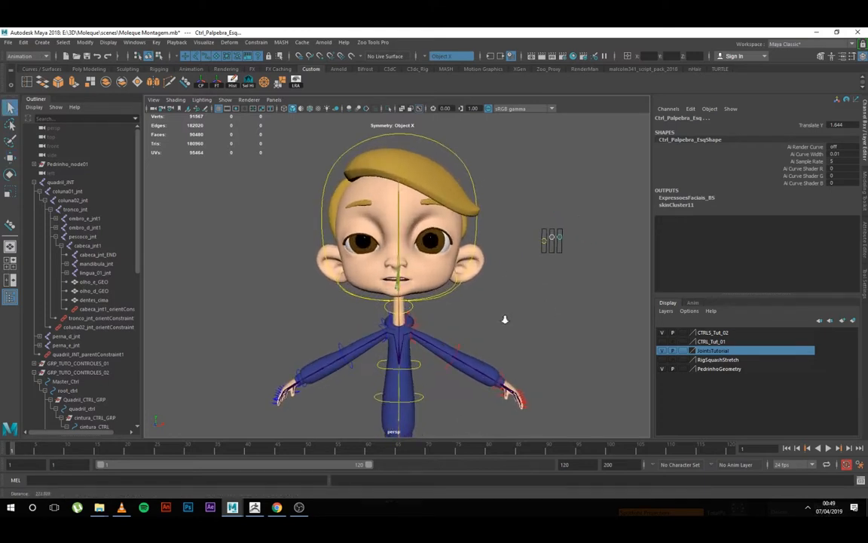
Step: Lower Ctrl_Palpebra_Esq to Translate Y -4 and inspect that eye up close from the side
{"action": "left_click", "coordinate": [548, 241]}
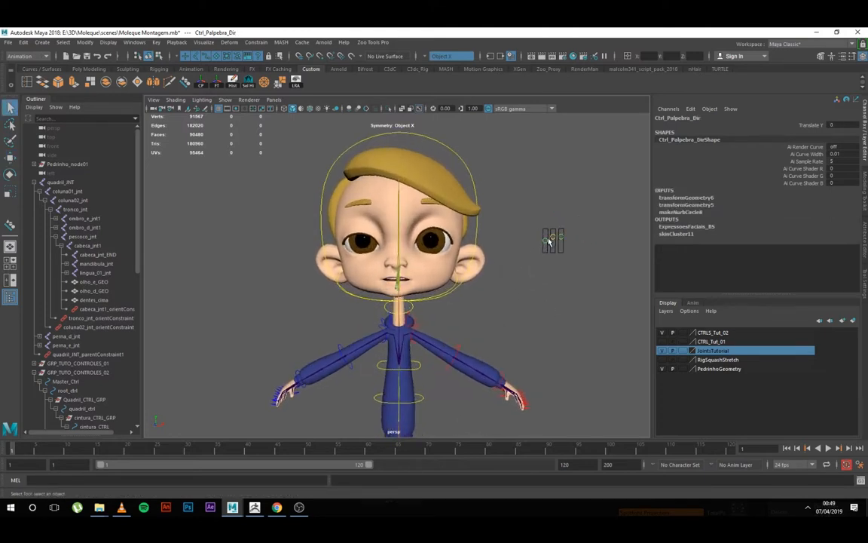
{"action": "key", "text": "w"}
{"action": "key", "text": "q"}
{"action": "left_click", "coordinate": [562, 237]}
{"action": "key", "text": "w"}
{"action": "left_click_drag", "start_coordinate": [562, 212], "coordinate": [567, 236]}
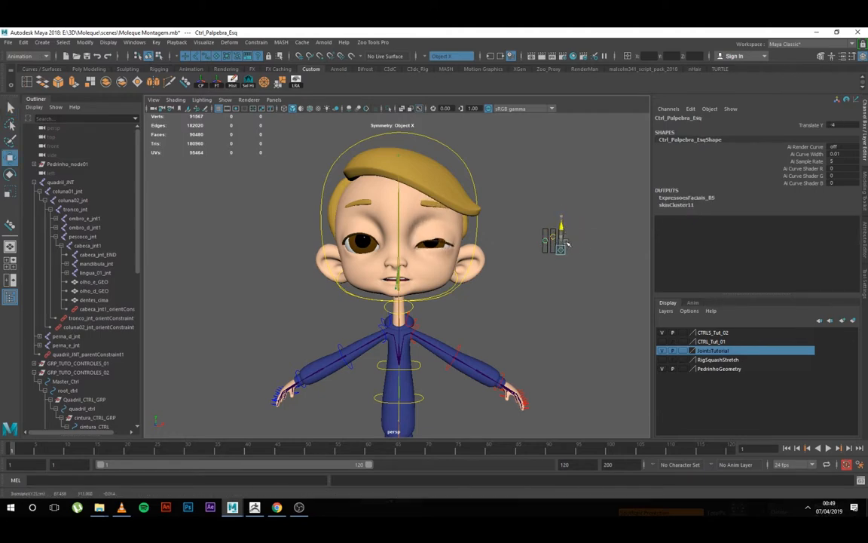
{"action": "right_click_drag", "start_coordinate": [467, 324], "coordinate": [516, 396], "text": "alt"}
{"action": "middle_click_drag", "start_coordinate": [515, 395], "coordinate": [508, 445], "text": "alt"}
{"action": "left_click_drag", "start_coordinate": [520, 328], "coordinate": [449, 347], "text": "alt"}
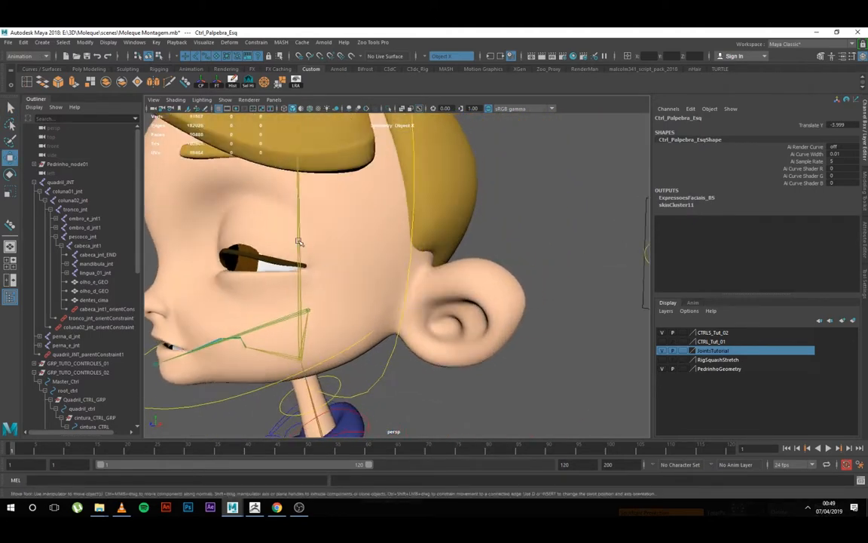
{"action": "scroll", "coordinate": [420, 284], "scroll_direction": "down", "scroll_amount": 3}
Step: Move Ctrl_Palpebra slightly, and reset it by setting its Translate Y to 0
{"action": "left_click", "coordinate": [529, 257]}
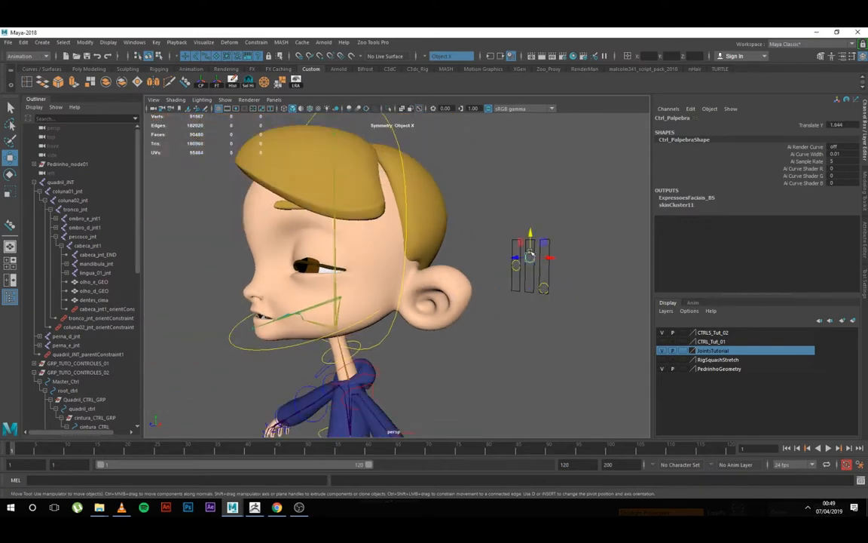
{"action": "left_click_drag", "start_coordinate": [529, 249], "coordinate": [531, 234]}
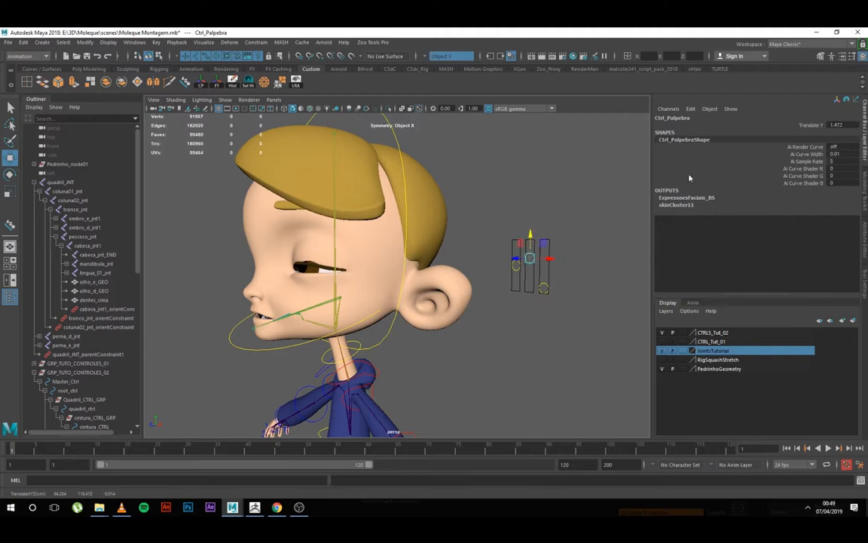
{"action": "double_click", "coordinate": [841, 124]}
{"action": "type", "text": "0"}
{"action": "key", "text": "Return"}
Step: Raise Ctrl_Palpebra_Esq to Translate Y 4 to open that eye wide
{"action": "left_click_drag", "start_coordinate": [546, 241], "coordinate": [601, 203], "text": "alt"}
{"action": "left_click", "coordinate": [598, 260]}
{"action": "left_click_drag", "start_coordinate": [377, 276], "coordinate": [426, 272], "text": "alt"}
{"action": "scroll", "coordinate": [423, 282], "scroll_direction": "down", "scroll_amount": 3}
{"action": "middle_click_drag", "start_coordinate": [430, 198], "coordinate": [466, 200], "text": "alt"}
{"action": "scroll", "coordinate": [466, 200], "scroll_direction": "down", "scroll_amount": 2}
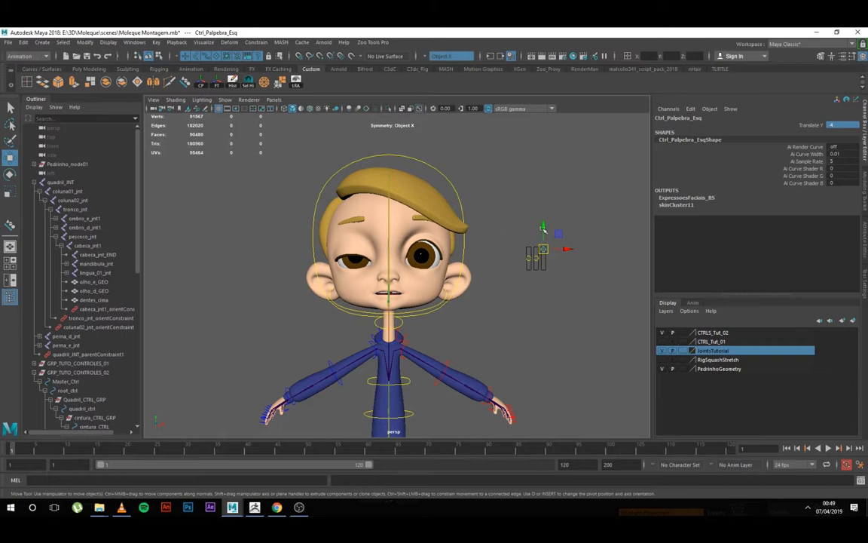
Step: Locate the three eyelid slider groups, group18, group19 and group20, in the scene hierarchy and clear the selection
{"action": "left_click_drag", "start_coordinate": [517, 175], "coordinate": [575, 212]}
{"action": "left_click_drag", "start_coordinate": [547, 178], "coordinate": [558, 182]}
{"action": "left_click_drag", "start_coordinate": [522, 237], "coordinate": [557, 297]}
{"action": "scroll", "coordinate": [27, 360], "scroll_direction": "down", "scroll_amount": 11}
{"action": "left_click_drag", "start_coordinate": [47, 383], "coordinate": [49, 399]}
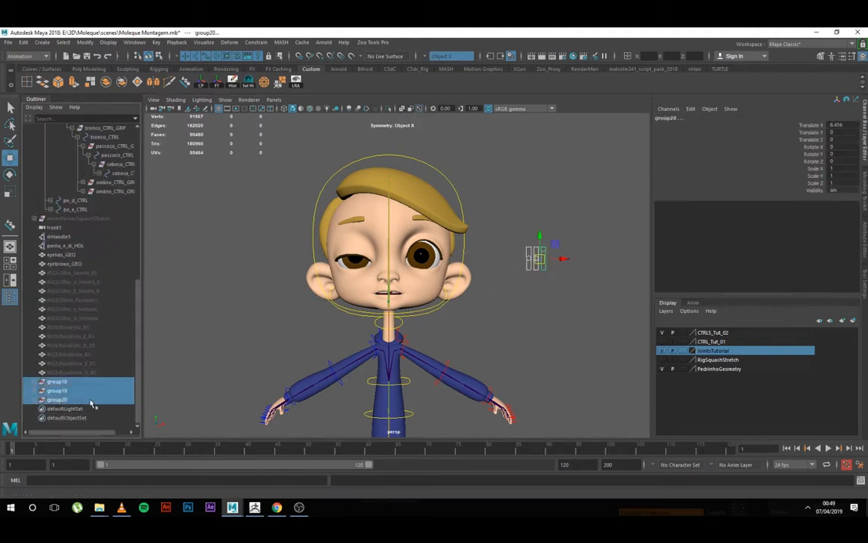
{"action": "left_click", "coordinate": [546, 351]}
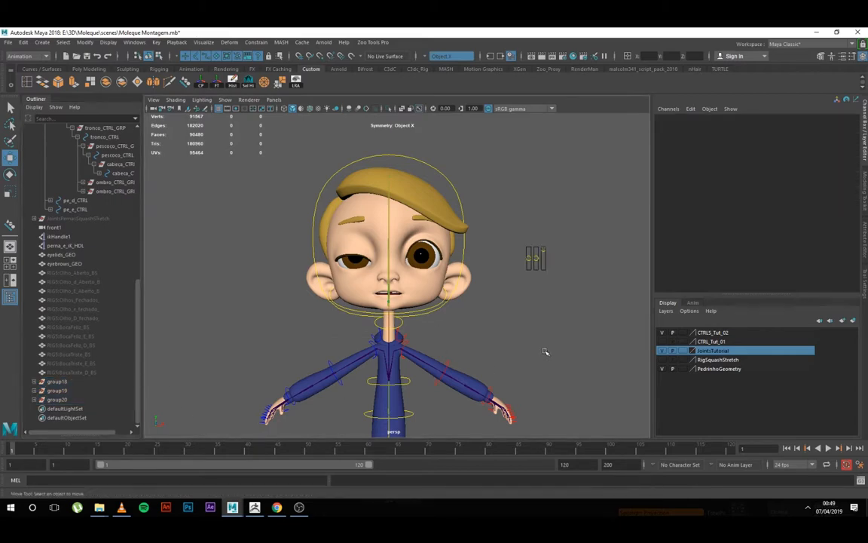
Step: Switch to the front orthographic view and frame the eyelid sliders beside the head
{"action": "right_click_drag", "start_coordinate": [546, 352], "coordinate": [513, 303], "text": "alt"}
{"action": "middle_click_drag", "start_coordinate": [513, 303], "coordinate": [498, 201], "text": "alt"}
{"action": "right_click_drag", "start_coordinate": [498, 201], "coordinate": [438, 208], "text": "alt"}
{"action": "middle_click_drag", "start_coordinate": [474, 235], "coordinate": [459, 241], "text": "alt"}
{"action": "key", "text": "space"}
{"action": "left_click_drag", "start_coordinate": [459, 241], "coordinate": [461, 272]}
{"action": "right_click_drag", "start_coordinate": [461, 272], "coordinate": [374, 136], "text": "alt"}
{"action": "middle_click_drag", "start_coordinate": [574, 355], "coordinate": [448, 257], "text": "alt"}
{"action": "right_click_drag", "start_coordinate": [449, 257], "coordinate": [413, 236], "text": "alt"}
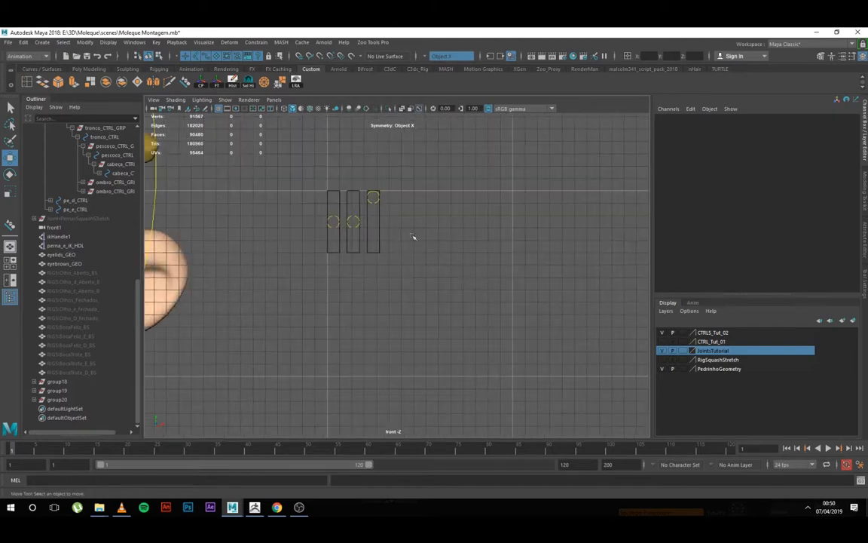
{"action": "middle_click_drag", "start_coordinate": [455, 249], "coordinate": [426, 276], "text": "alt"}
{"action": "right_click_drag", "start_coordinate": [426, 276], "coordinate": [307, 139], "text": "alt"}
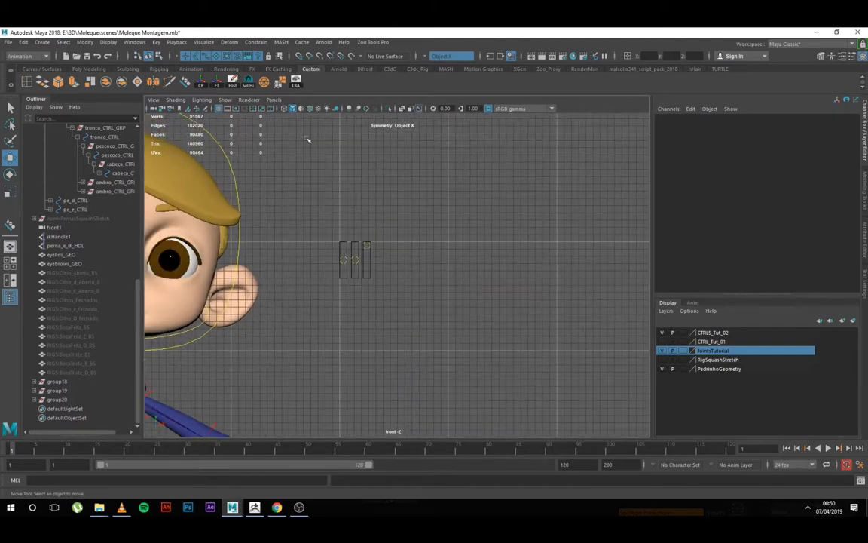
Step: Draw a closed rectangular frame around the eyelid sliders with the EP Curve tool, snapping its corners to the grid
{"action": "left_click", "coordinate": [43, 42]}
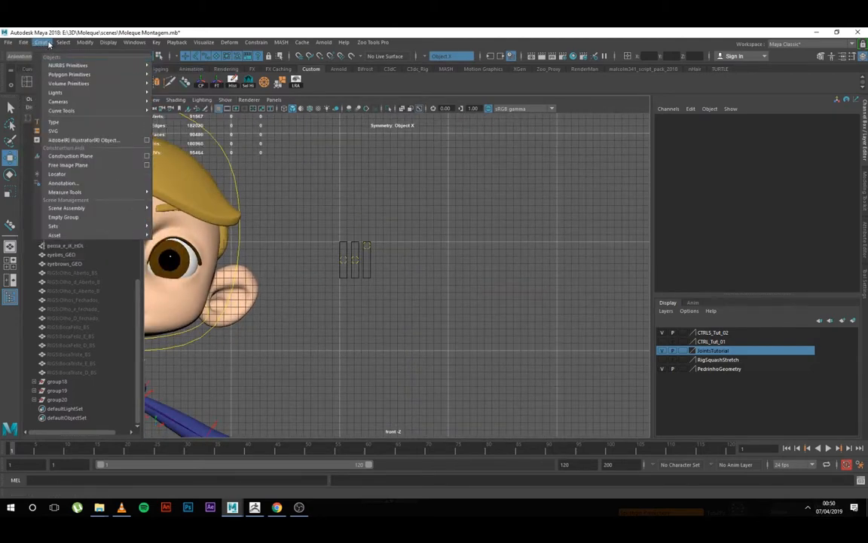
{"action": "mouse_move", "coordinate": [137, 111]}
{"action": "left_click", "coordinate": [180, 127]}
{"action": "scroll", "coordinate": [384, 267], "scroll_direction": "up", "scroll_amount": 3}
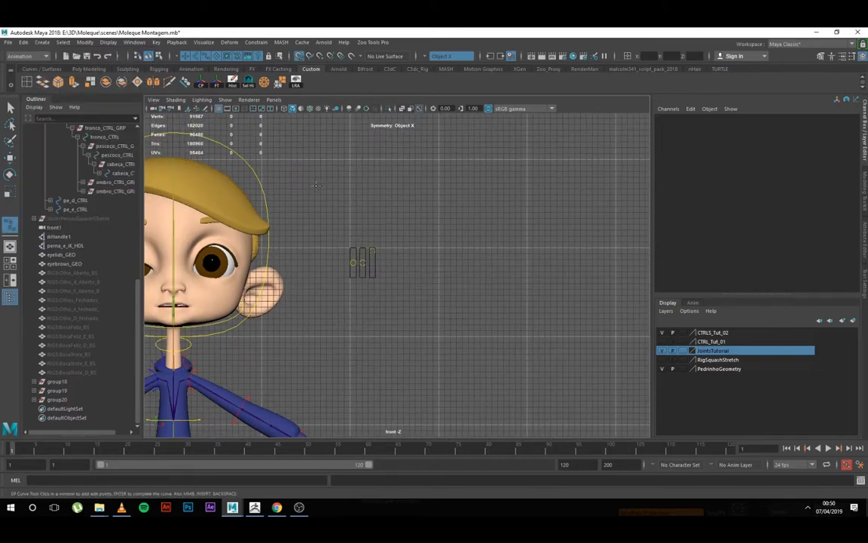
{"action": "left_click", "coordinate": [315, 187]}
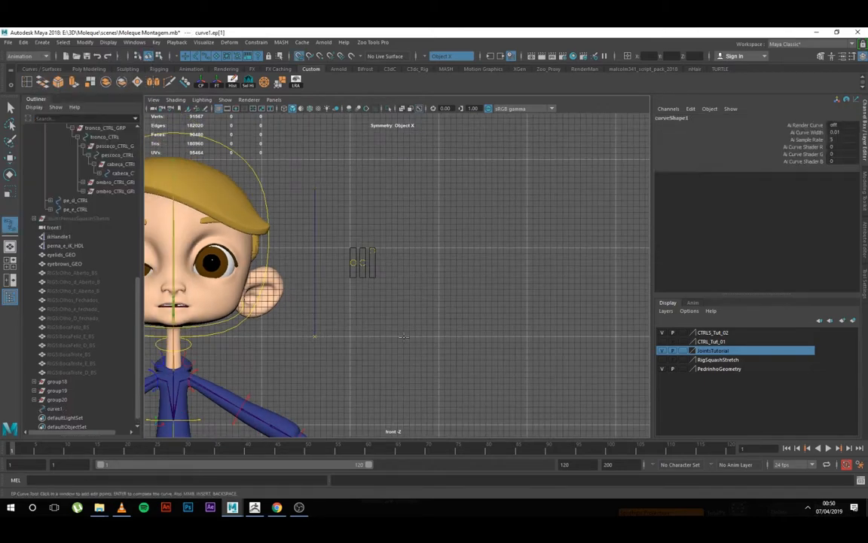
{"action": "left_click", "coordinate": [438, 337]}
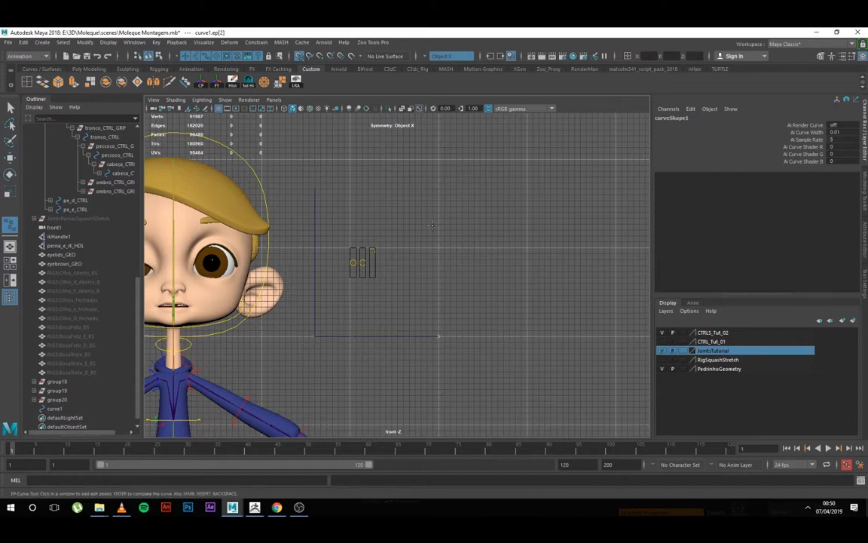
{"action": "left_click", "coordinate": [438, 187]}
{"action": "key", "text": "Return"}
{"action": "scroll", "coordinate": [360, 246], "scroll_direction": "down", "scroll_amount": 2}
{"action": "scroll", "coordinate": [271, 291], "scroll_direction": "up", "scroll_amount": 2}
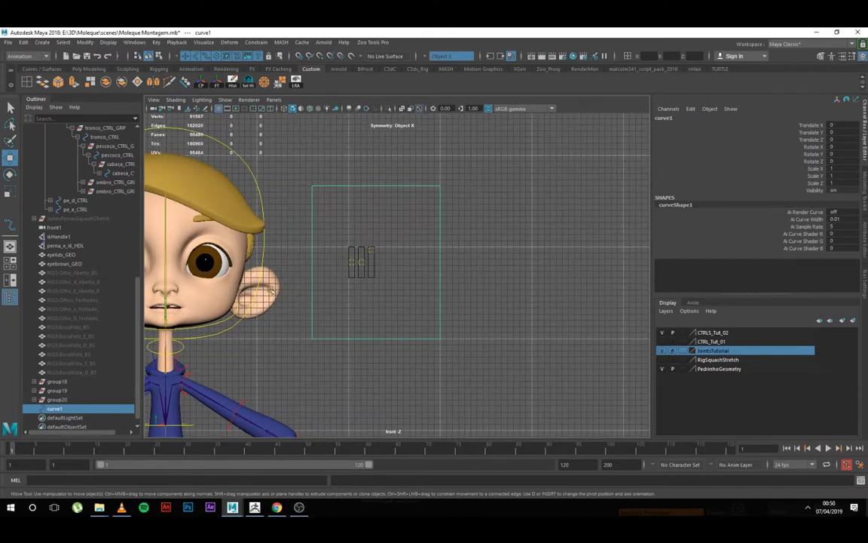
Step: Move the three eyelid slider groups into the upper-left corner of the rectangular frame, at about 18.1 in Translate Y
{"action": "left_click", "coordinate": [66, 401]}
{"action": "left_click", "coordinate": [65, 375], "text": "shift"}
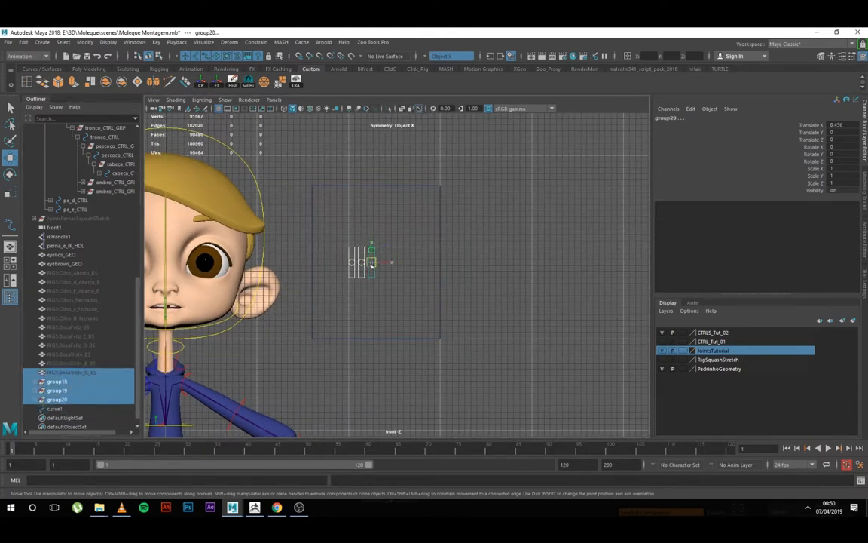
{"action": "left_click_drag", "start_coordinate": [371, 265], "coordinate": [340, 179]}
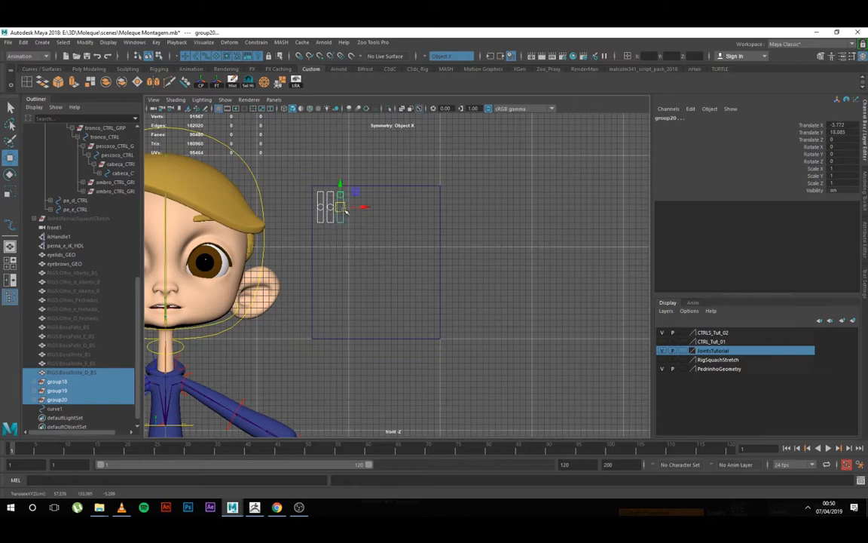
{"action": "left_click", "coordinate": [469, 241]}
{"action": "middle_click_drag", "start_coordinate": [366, 264], "coordinate": [396, 275], "text": "alt"}
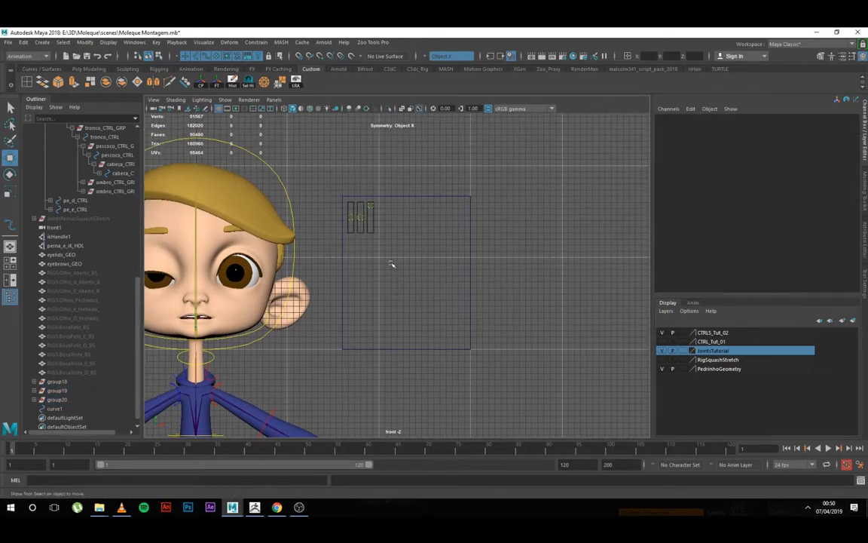
Step: Group the rectangular frame curve and centre the new group's pivot
{"action": "left_click", "coordinate": [470, 254]}
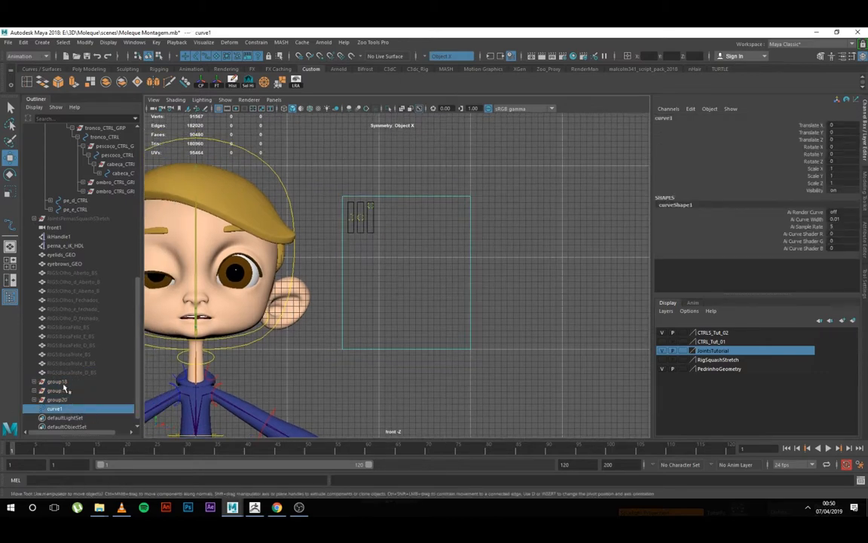
{"action": "left_click", "coordinate": [64, 389]}
{"action": "left_click", "coordinate": [58, 408]}
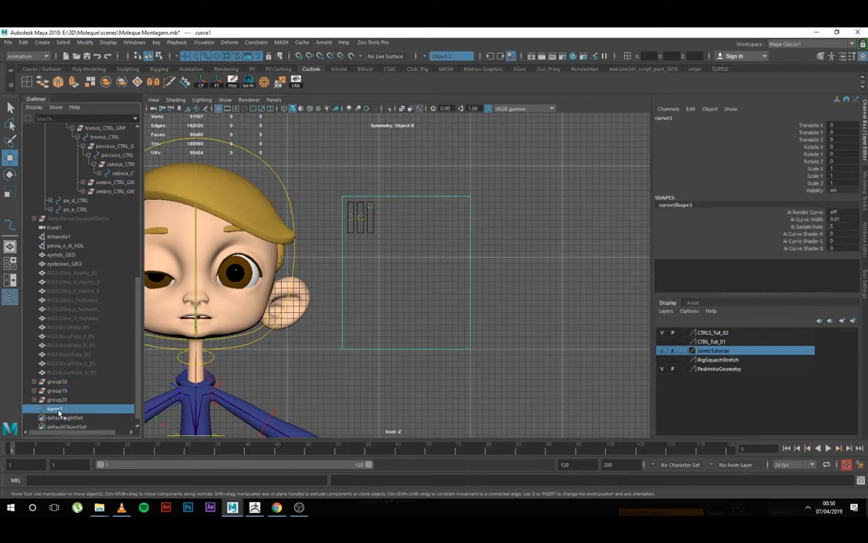
{"action": "key", "text": "ctrl+g"}
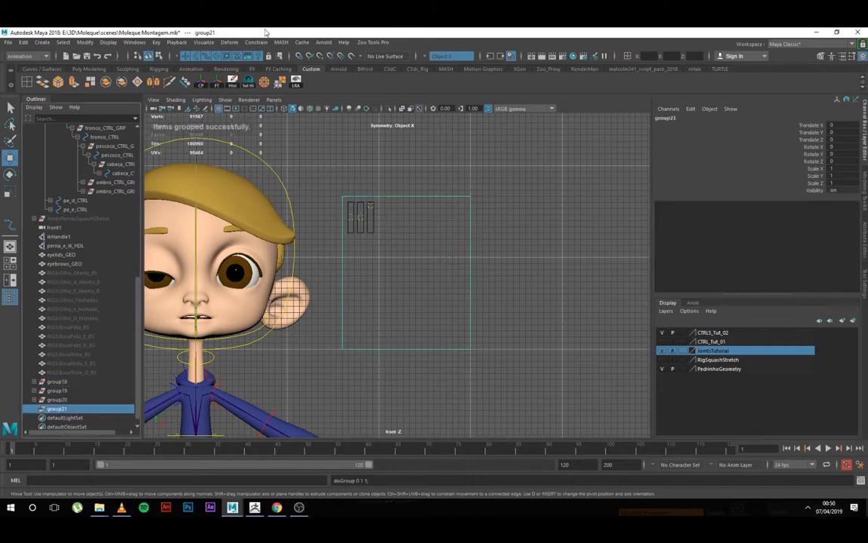
{"action": "left_click", "coordinate": [201, 83]}
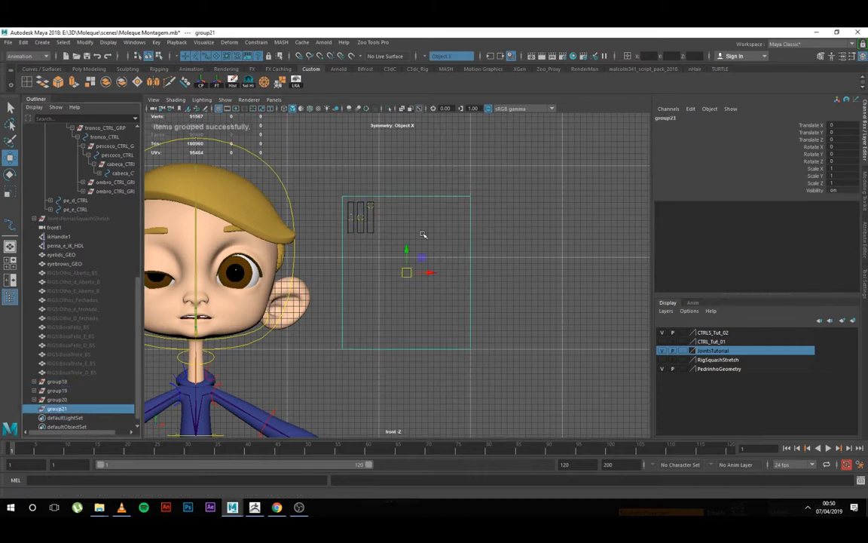
Step: Rename the frame curve's group to HUD_Face
{"action": "double_click", "coordinate": [59, 408]}
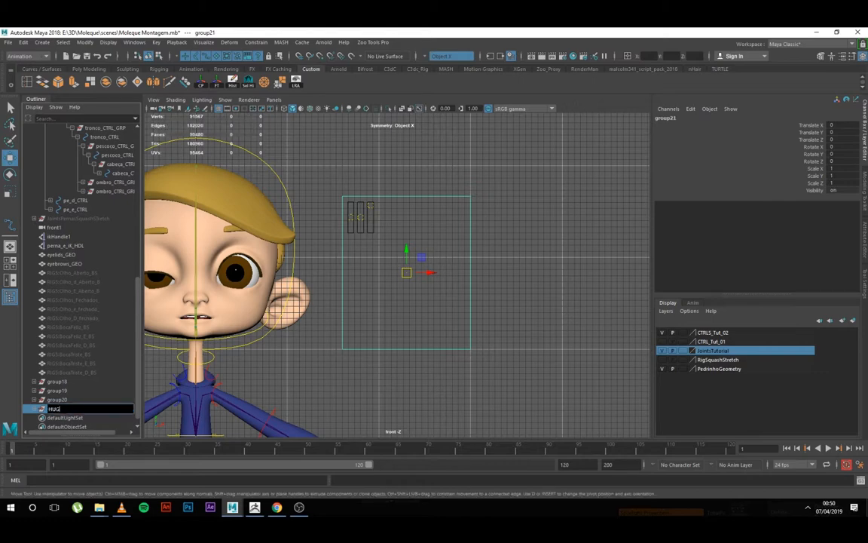
{"action": "type", "text": "HUD_Face"}
{"action": "key", "text": "Return"}
Step: Parent group18, group19 and group20 under curve1 inside HUD_Face, and select curve1
{"action": "left_click", "coordinate": [59, 384]}
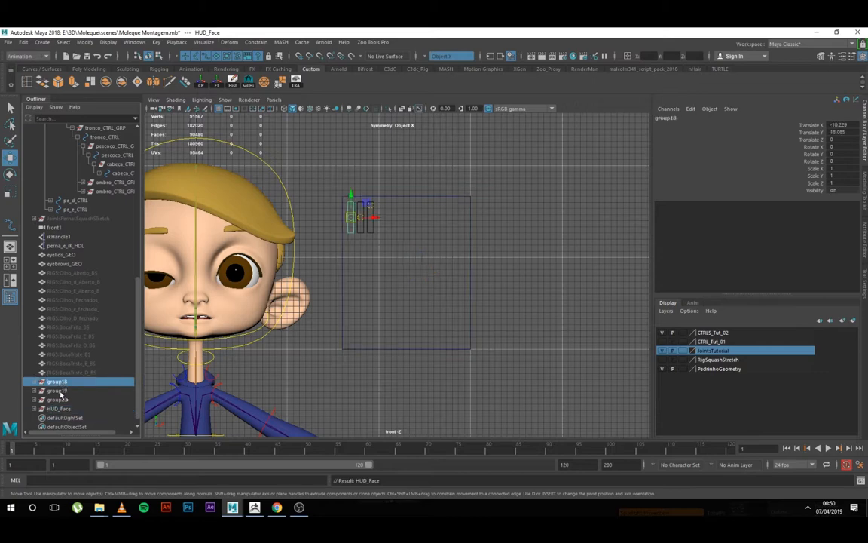
{"action": "left_click", "coordinate": [65, 403], "text": "shift"}
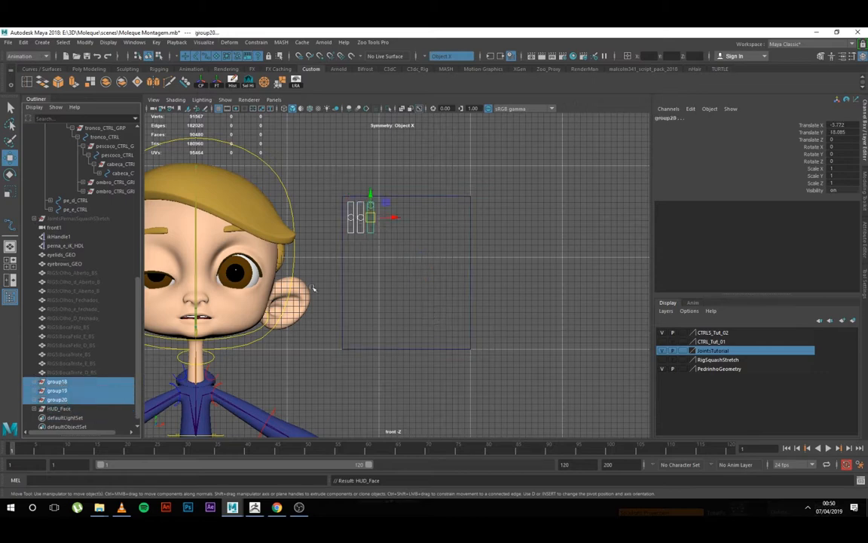
{"action": "left_click", "coordinate": [34, 409]}
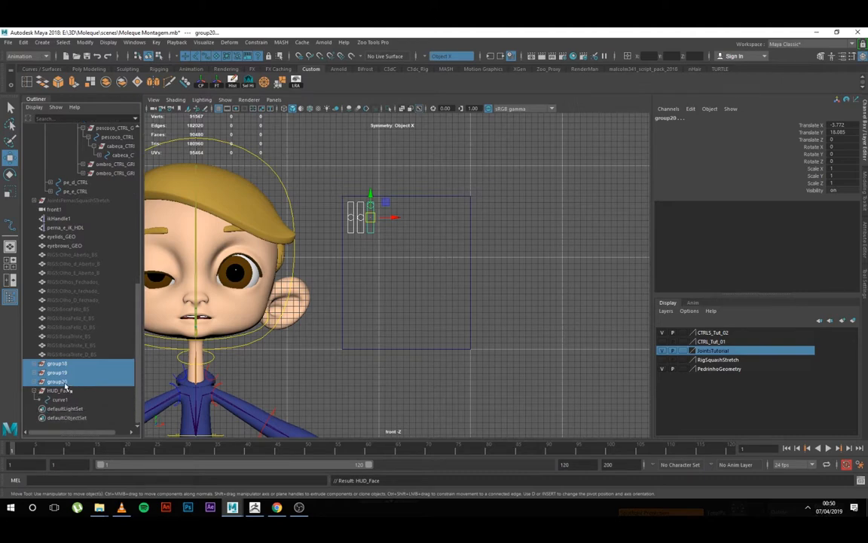
{"action": "left_click", "coordinate": [60, 400]}
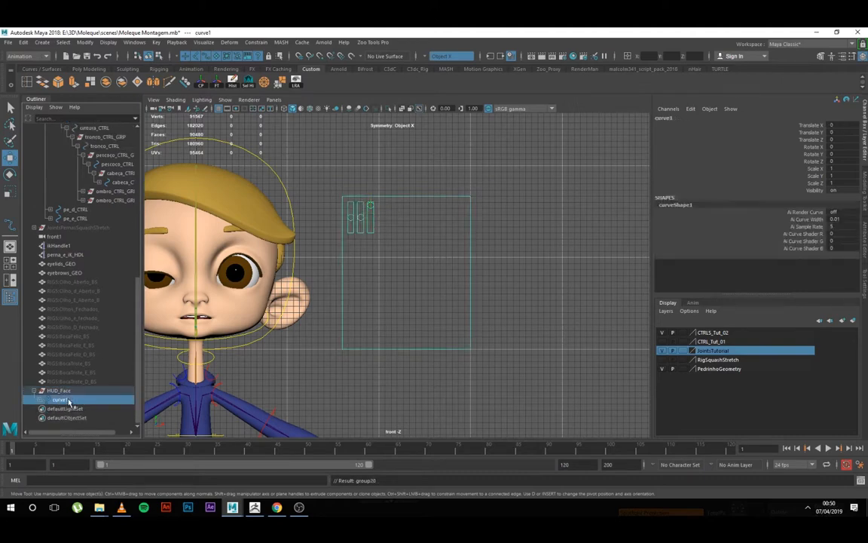
{"action": "scroll", "coordinate": [415, 316], "scroll_direction": "down", "scroll_amount": 3}
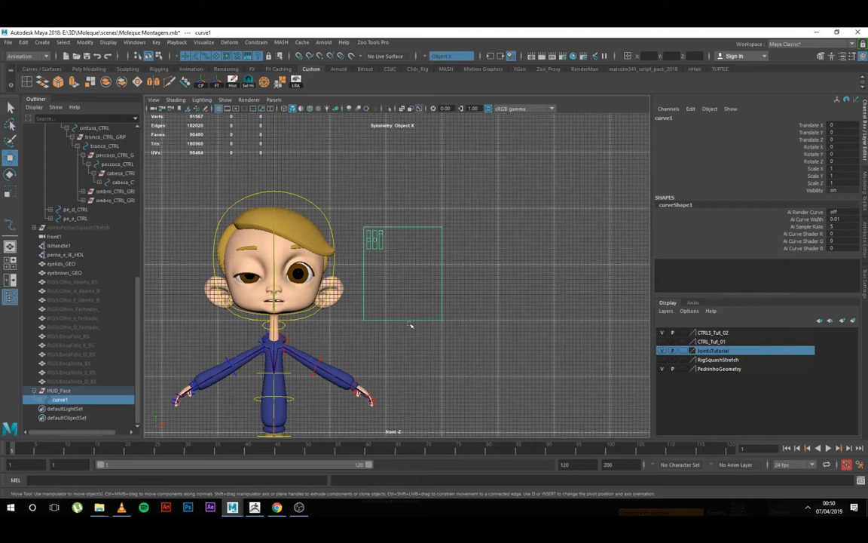
Step: Move the HUD_Face group beside the head, to about 1.94 in Translate X and 5.58 in Translate Y
{"action": "left_click", "coordinate": [57, 391]}
{"action": "mouse_move", "coordinate": [404, 274]}
{"action": "left_mouse_down"}
{"action": "mouse_move", "coordinate": [437, 260]}
{"action": "mouse_move", "coordinate": [393, 268]}
{"action": "mouse_move", "coordinate": [406, 263]}
{"action": "left_mouse_up"}
{"action": "middle_click_drag", "start_coordinate": [367, 367], "coordinate": [384, 313], "text": "alt"}
{"action": "scroll", "coordinate": [386, 324], "scroll_direction": "up", "scroll_amount": 1}
{"action": "middle_click_drag", "start_coordinate": [400, 384], "coordinate": [417, 327], "text": "alt"}
{"action": "middle_click_drag", "start_coordinate": [367, 256], "coordinate": [376, 363], "text": "alt"}
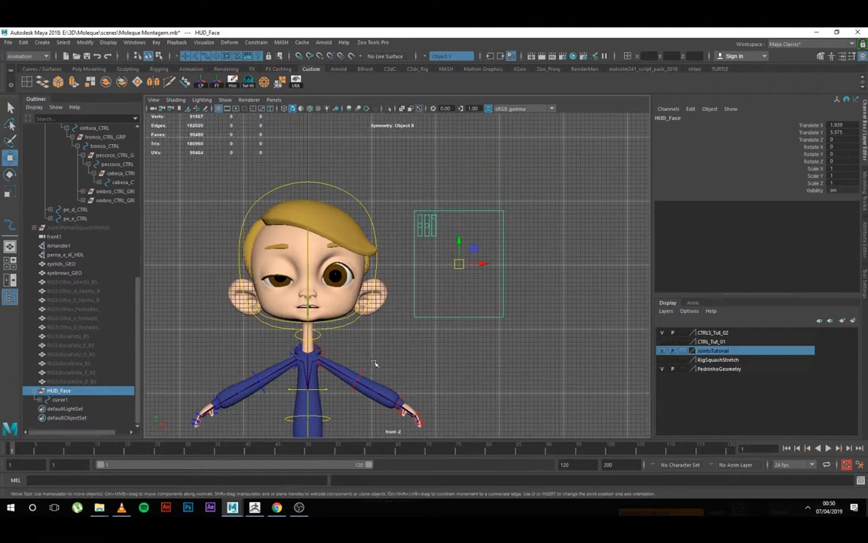
Step: In the perspective view, parent the HUD_Face group under the head control cabeca_CTRL
{"action": "key", "text": "space"}
{"action": "left_click_drag", "start_coordinate": [383, 276], "coordinate": [392, 244]}
{"action": "left_click_drag", "start_coordinate": [402, 293], "coordinate": [421, 263], "text": "alt"}
{"action": "scroll", "coordinate": [392, 263], "scroll_direction": "up", "scroll_amount": 4}
{"action": "scroll", "coordinate": [421, 263], "scroll_direction": "up", "scroll_amount": 3}
{"action": "left_click", "coordinate": [387, 217]}
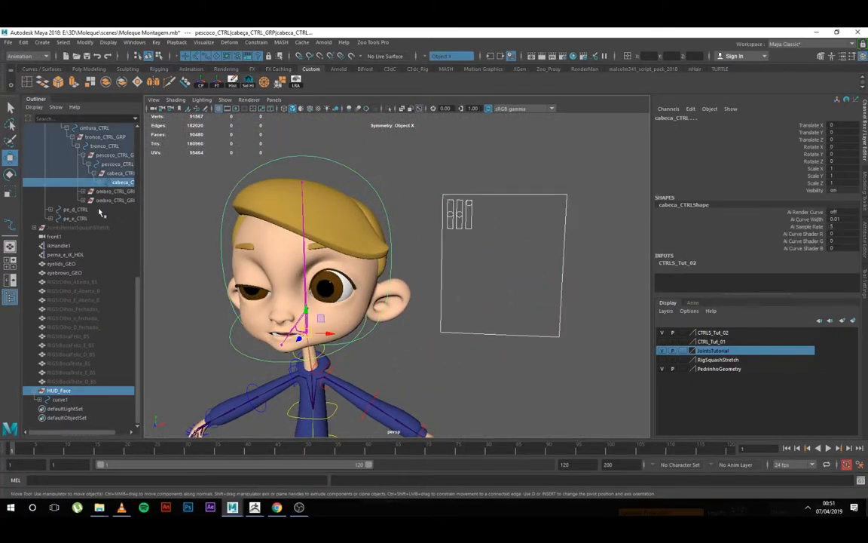
{"action": "left_click_drag", "start_coordinate": [139, 276], "coordinate": [166, 276]}
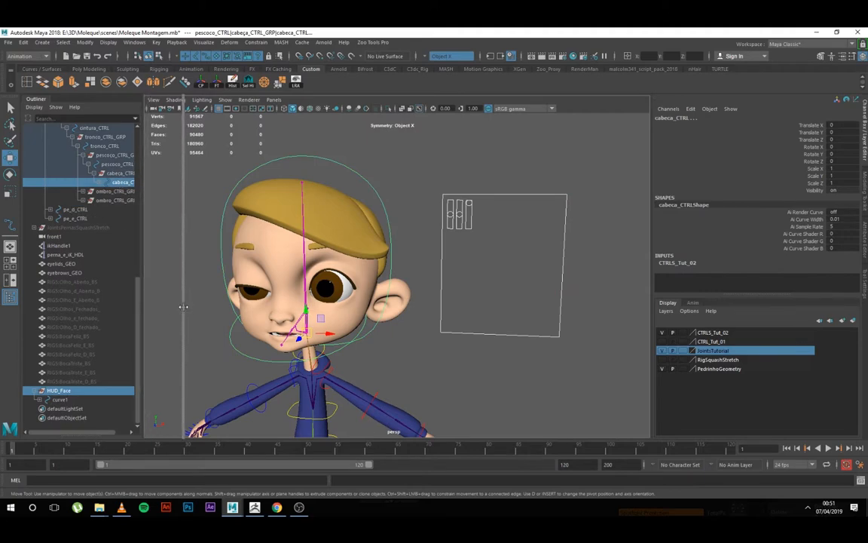
{"action": "left_click", "coordinate": [73, 392]}
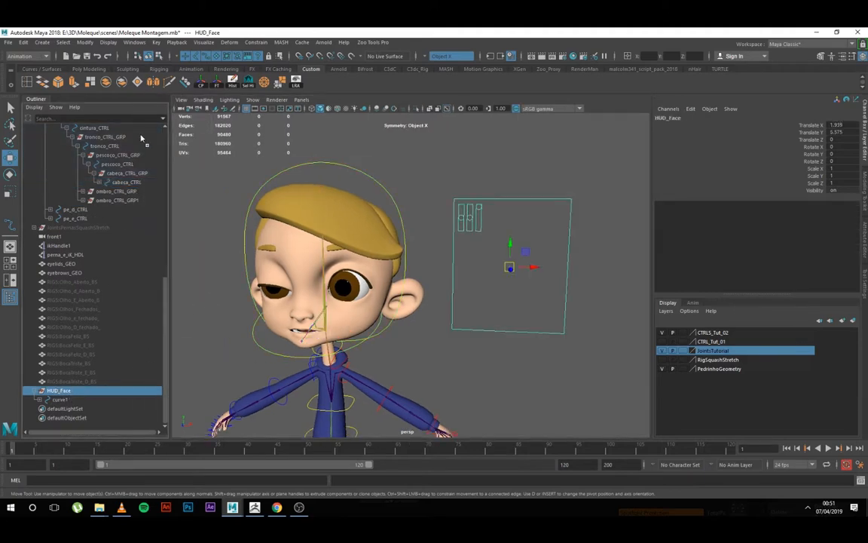
{"action": "left_click", "coordinate": [132, 183]}
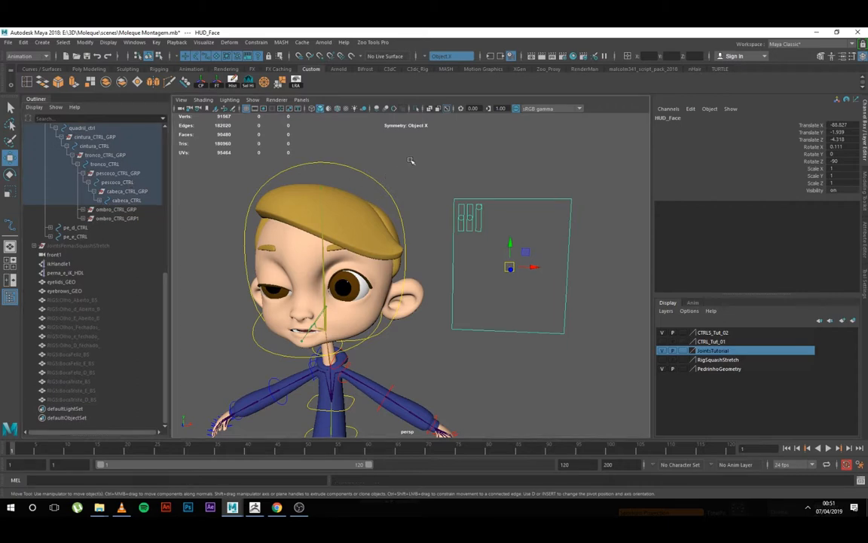
Step: Rotate cabeca_CTRL to test whether the facial panel follows the head, and undo the rotation
{"action": "key", "text": "e"}
{"action": "left_click_drag", "start_coordinate": [356, 247], "coordinate": [330, 320]}
{"action": "key", "text": "ctrl+z"}
{"action": "key", "text": "ctrl+z"}
{"action": "key", "text": "ctrl+z"}
{"action": "key", "text": "ctrl+z"}
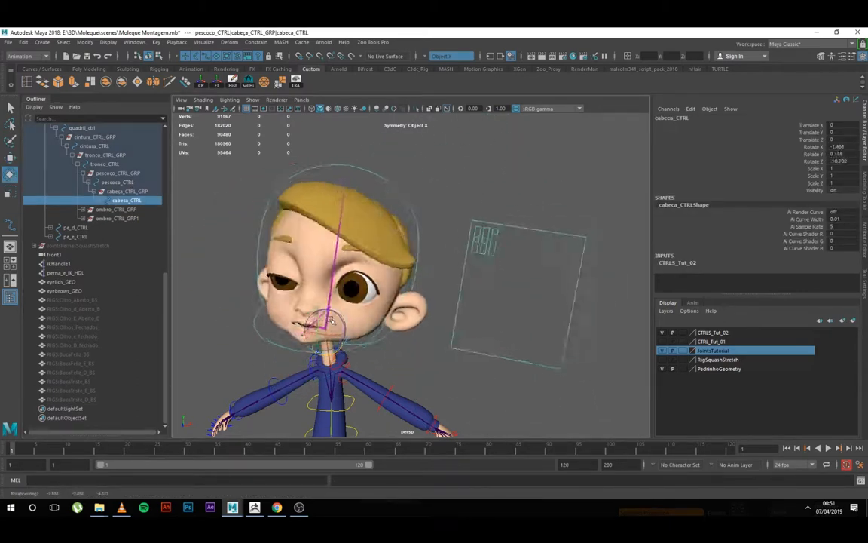
Step: Test the eyelid sliders by lowering Ctrl_Palpebra_Esq to about -3.66 and raising Ctrl_Palpebra_Dir to about 2.55 in Translate Y
{"action": "left_click", "coordinate": [481, 206]}
{"action": "key", "text": "w"}
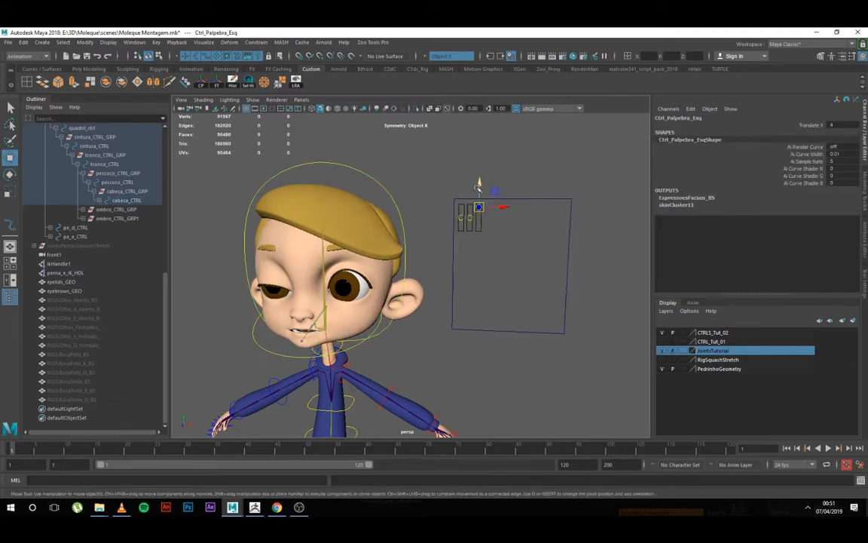
{"action": "left_click_drag", "start_coordinate": [481, 188], "coordinate": [450, 224]}
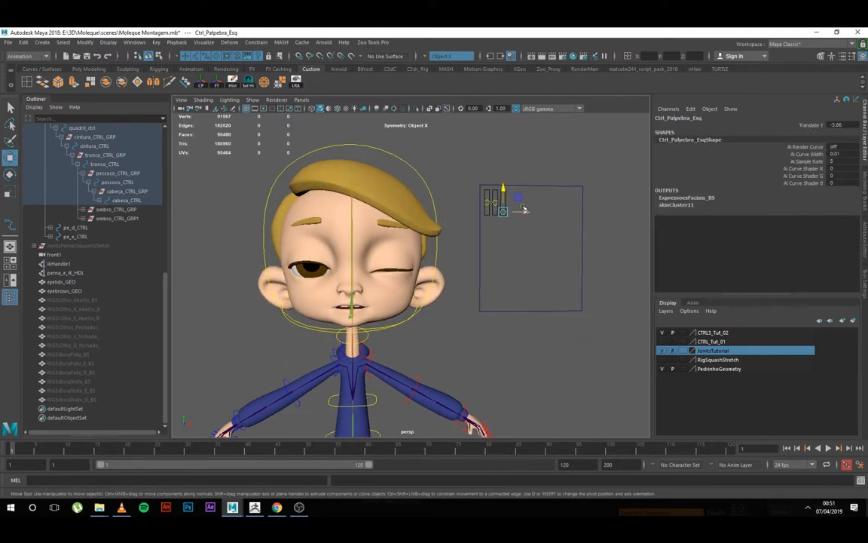
{"action": "left_click", "coordinate": [487, 198]}
{"action": "left_click_drag", "start_coordinate": [488, 190], "coordinate": [488, 179]}
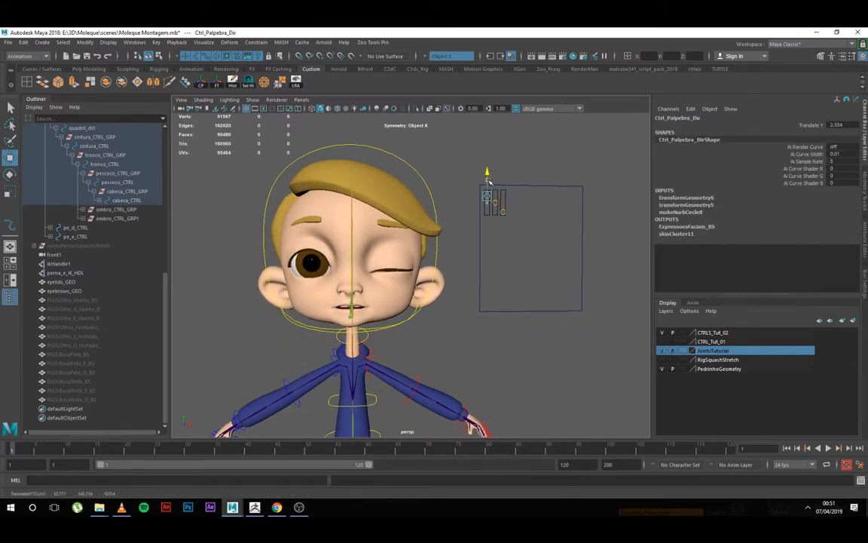
{"action": "scroll", "coordinate": [438, 204], "scroll_direction": "down", "scroll_amount": 4}
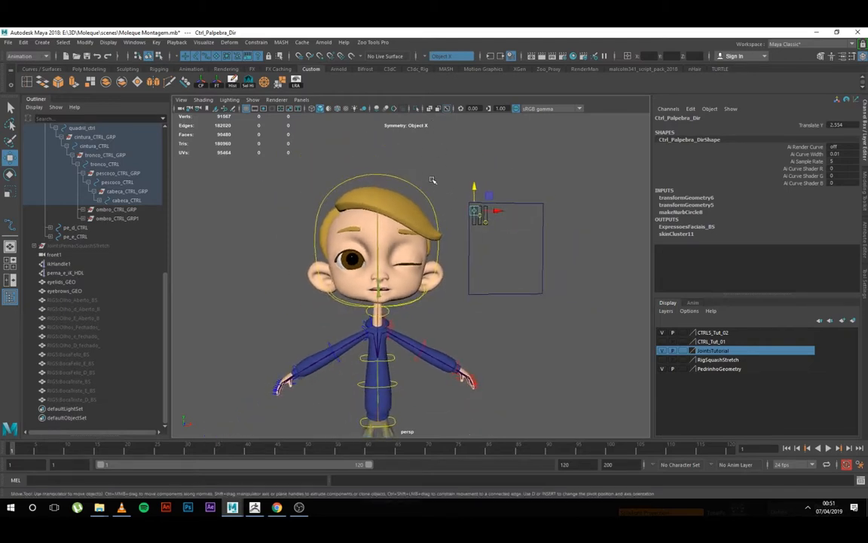